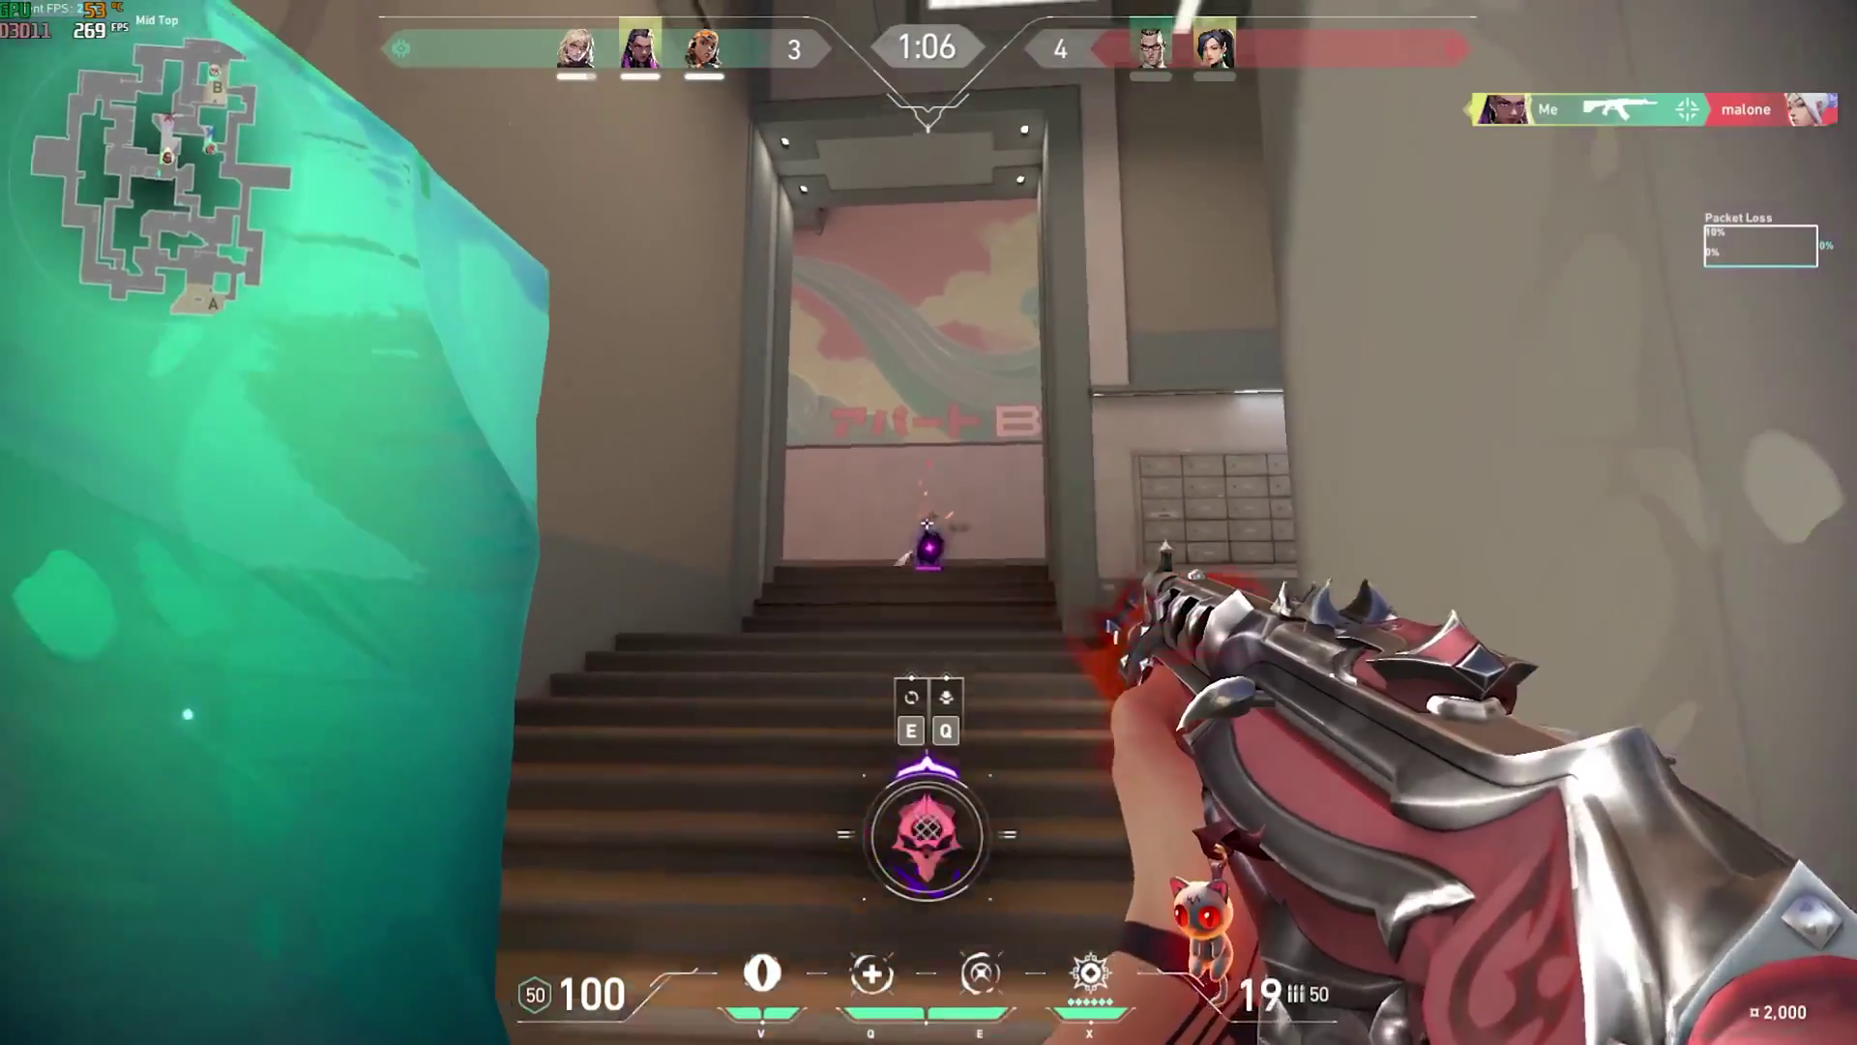
Use the soul orb, kill Chamber from B Tower, then fire from B Rafters and return to Tower.
key(e)
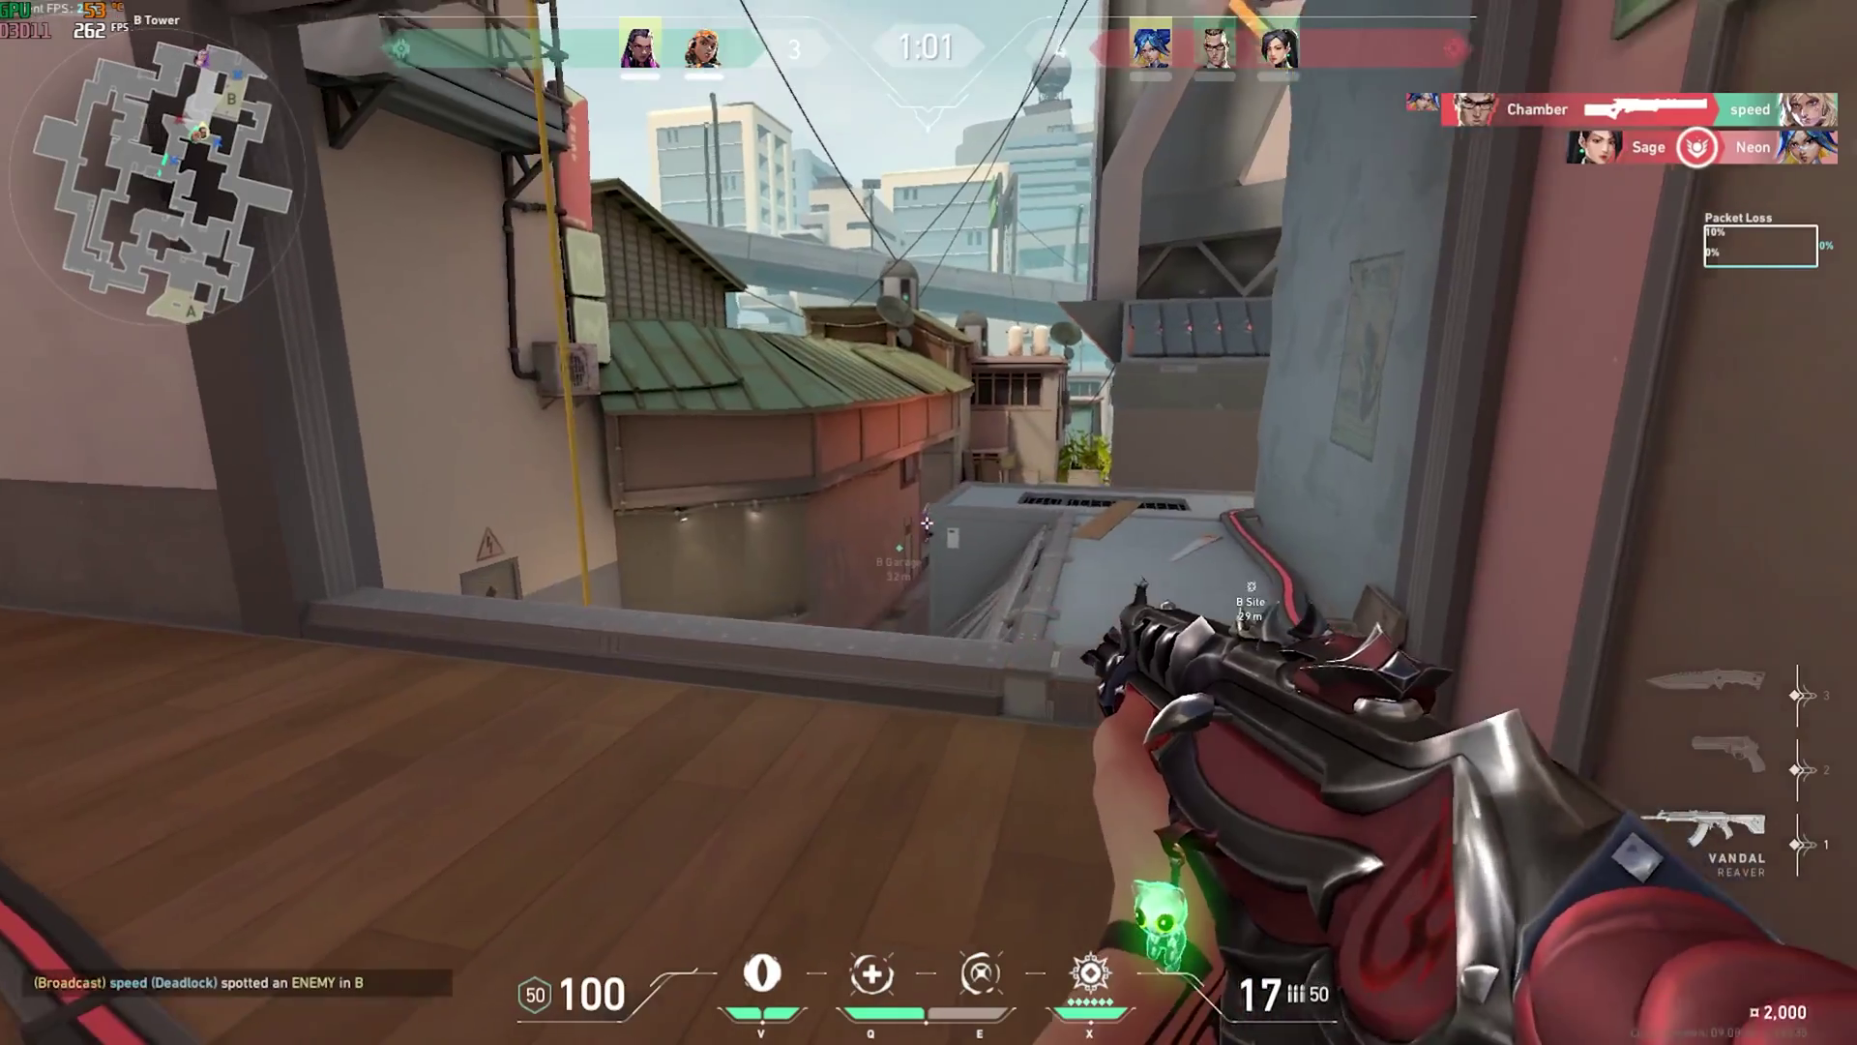
click(926, 523)
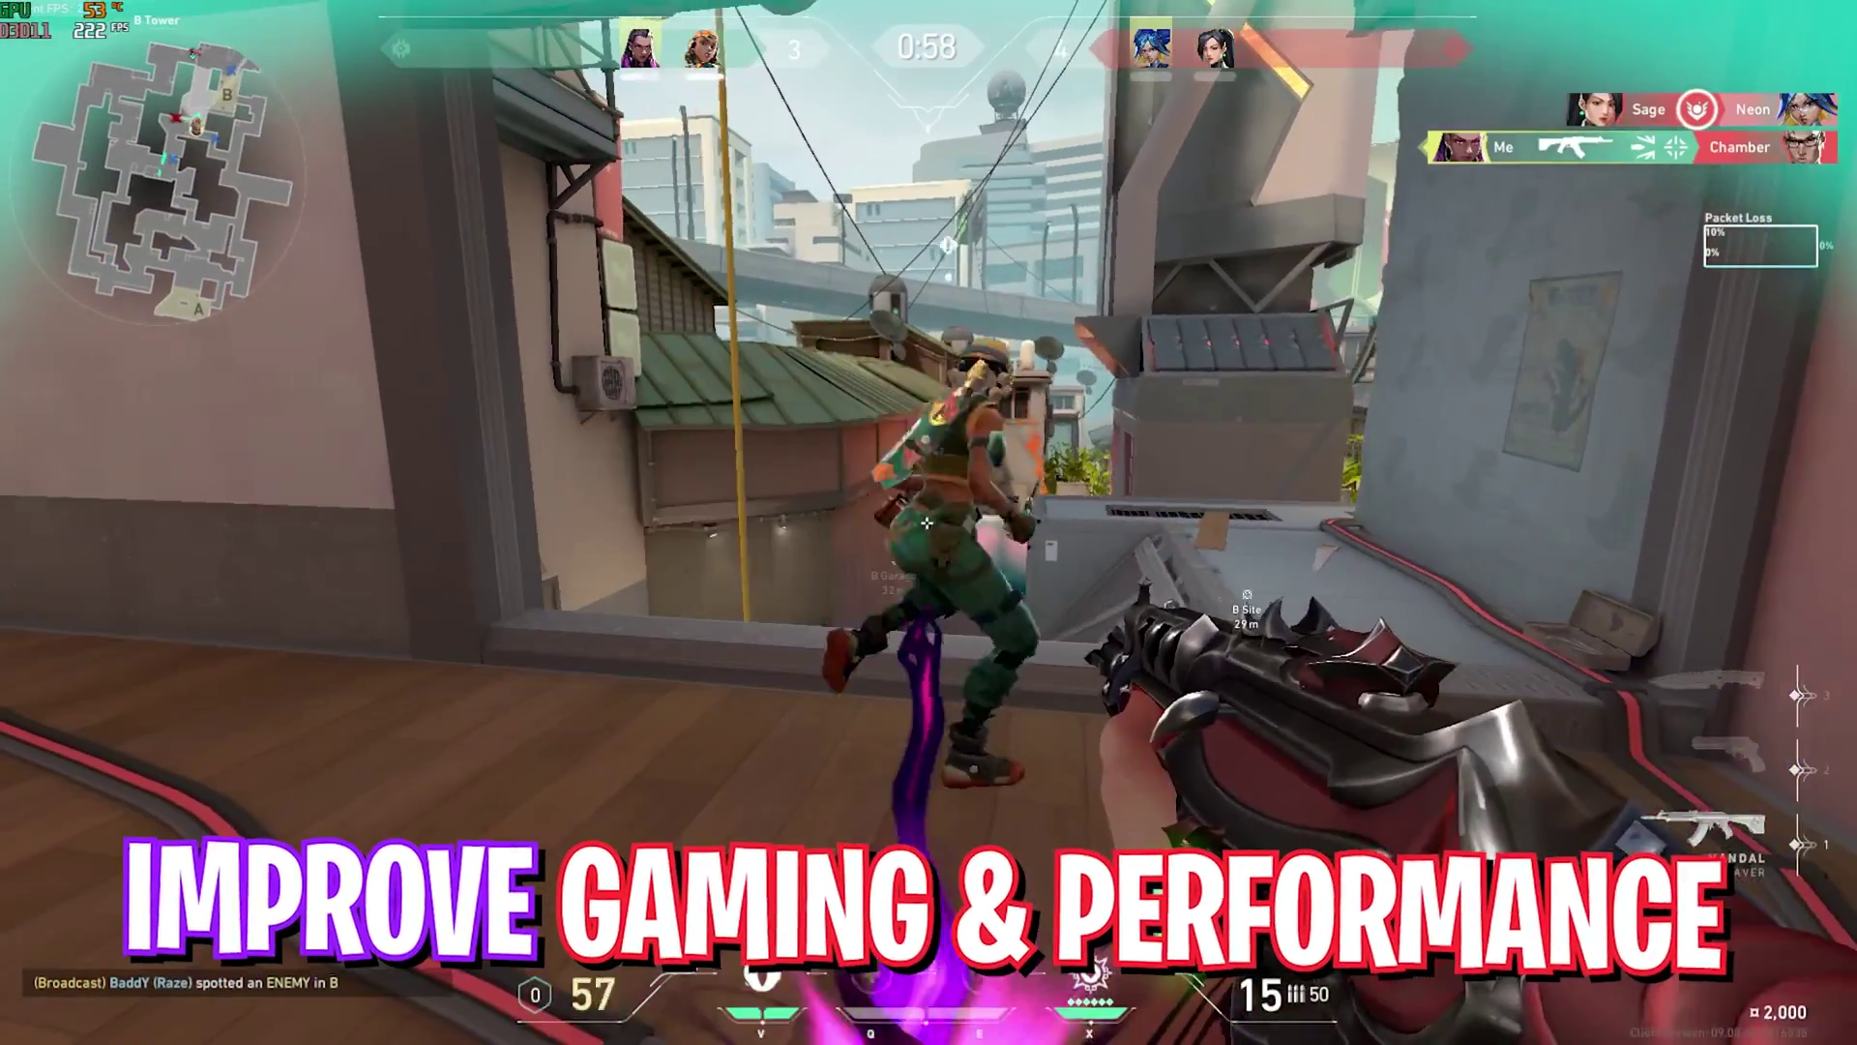
key(w)
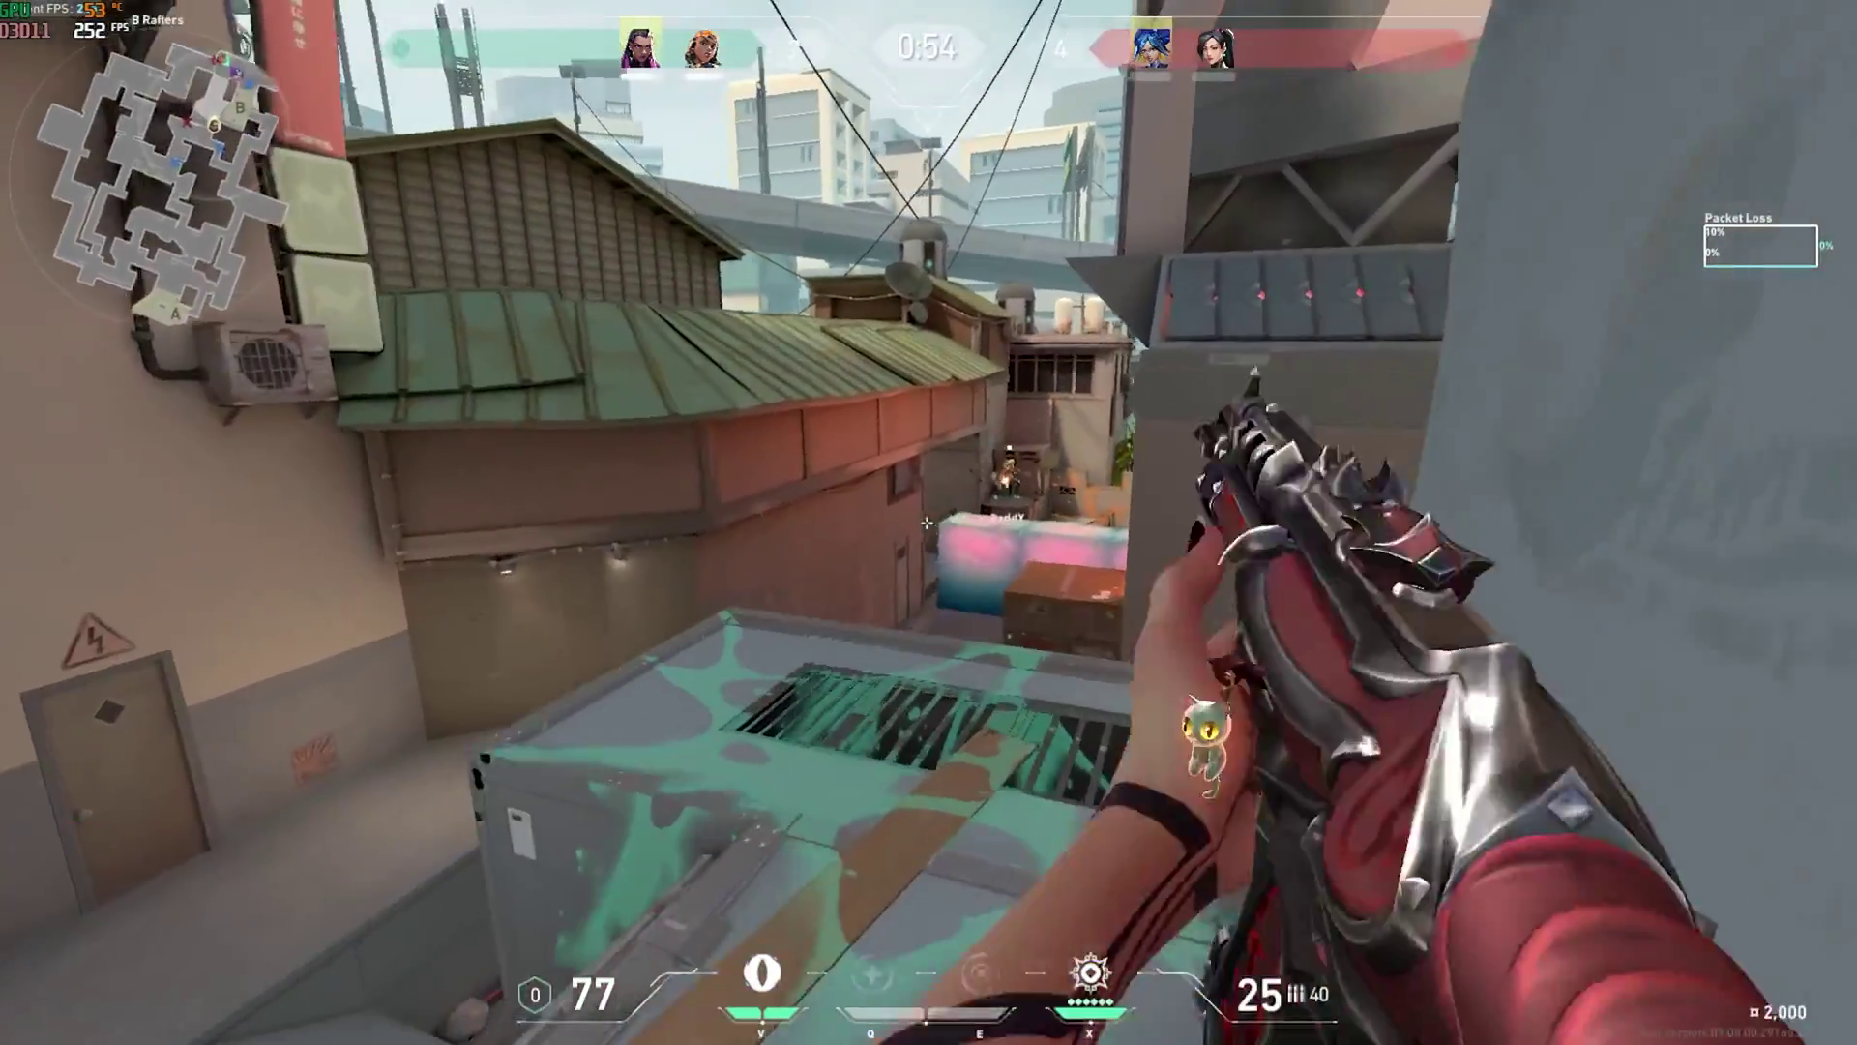
click(927, 523)
click(927, 522)
click(927, 522)
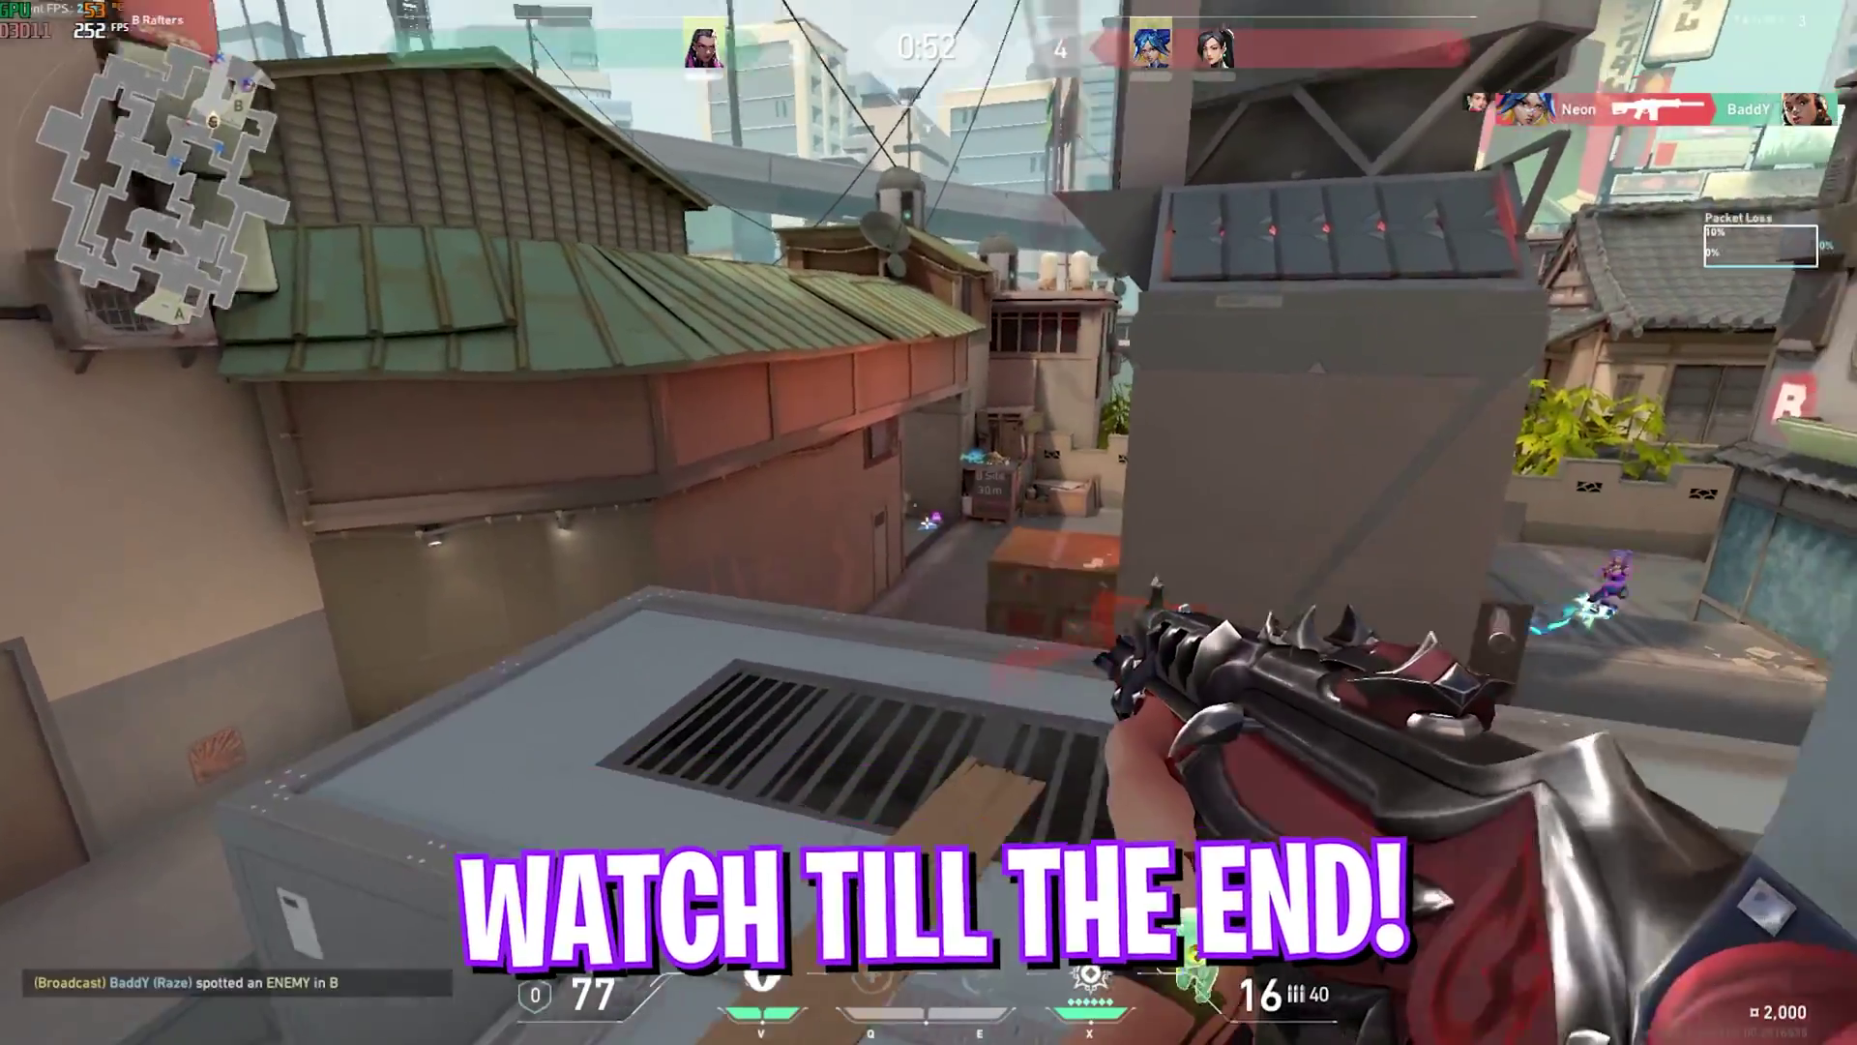
key(s)
key(s)
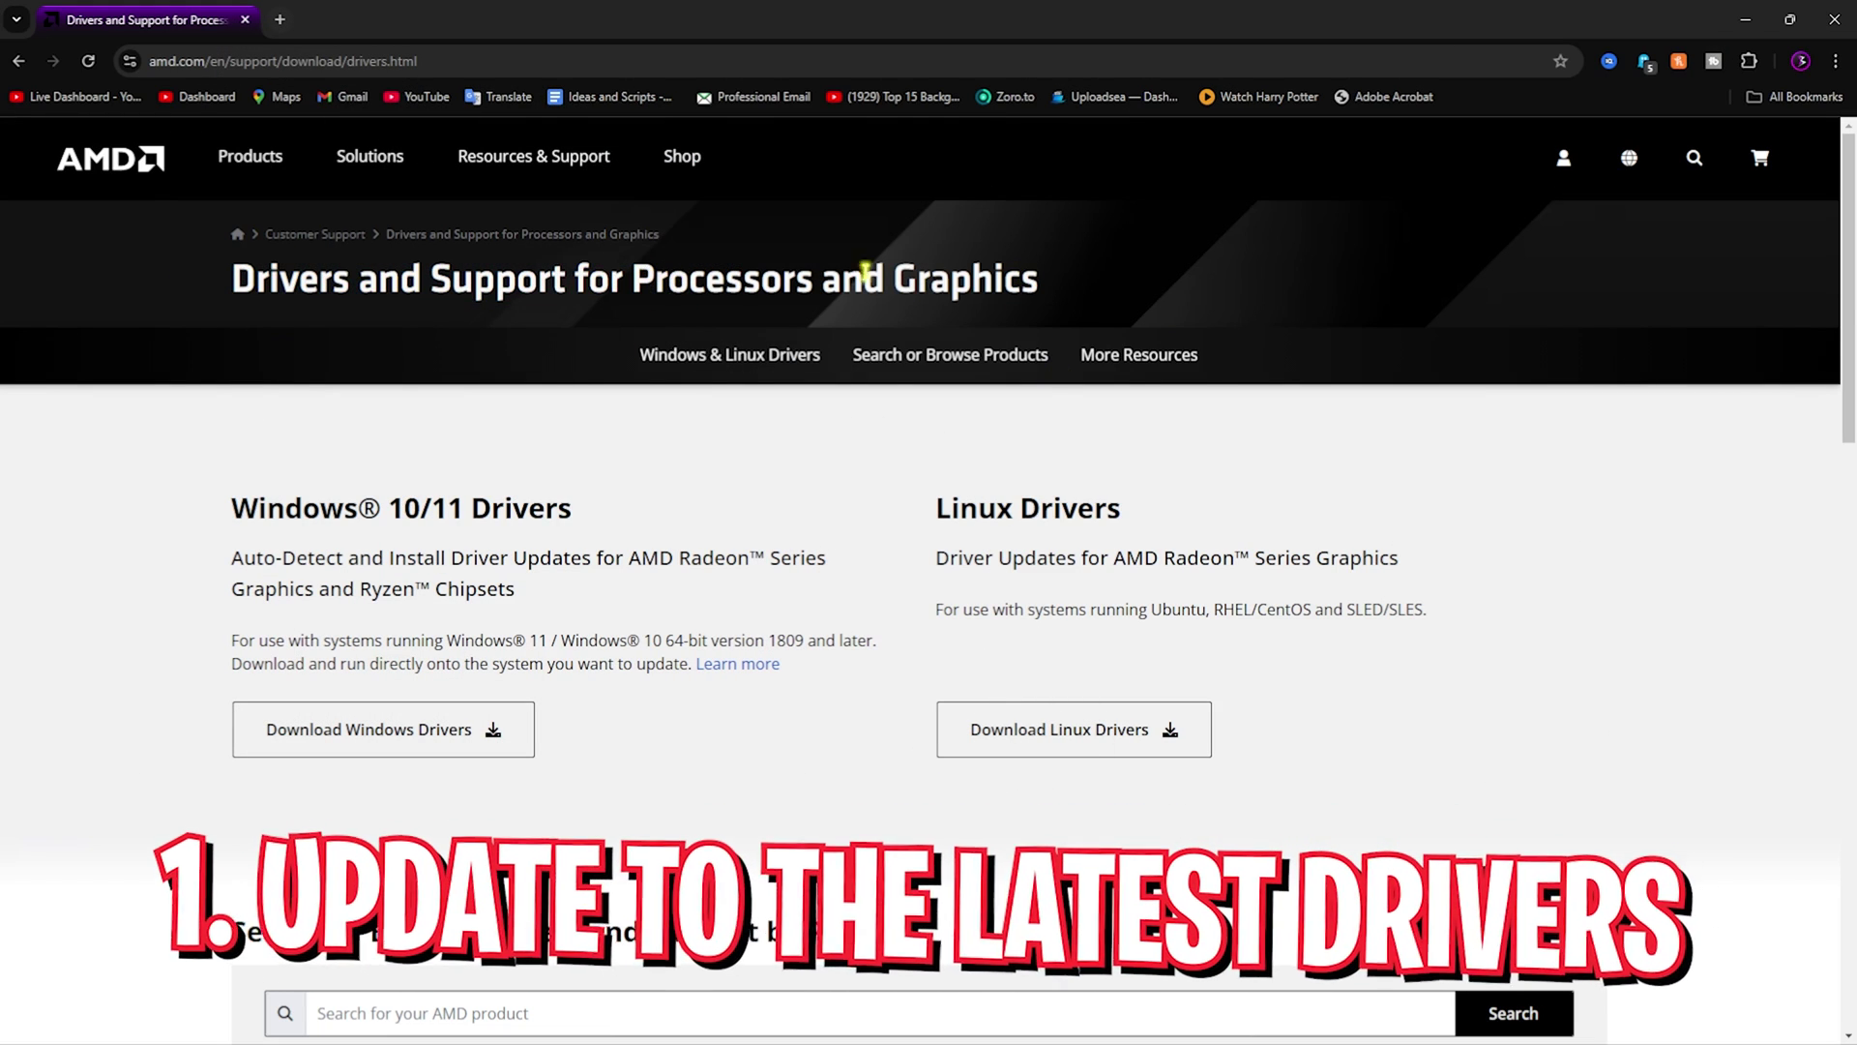
Choose Graphics as the product category in the Search or Browse section.
drag(703, 282, 991, 274)
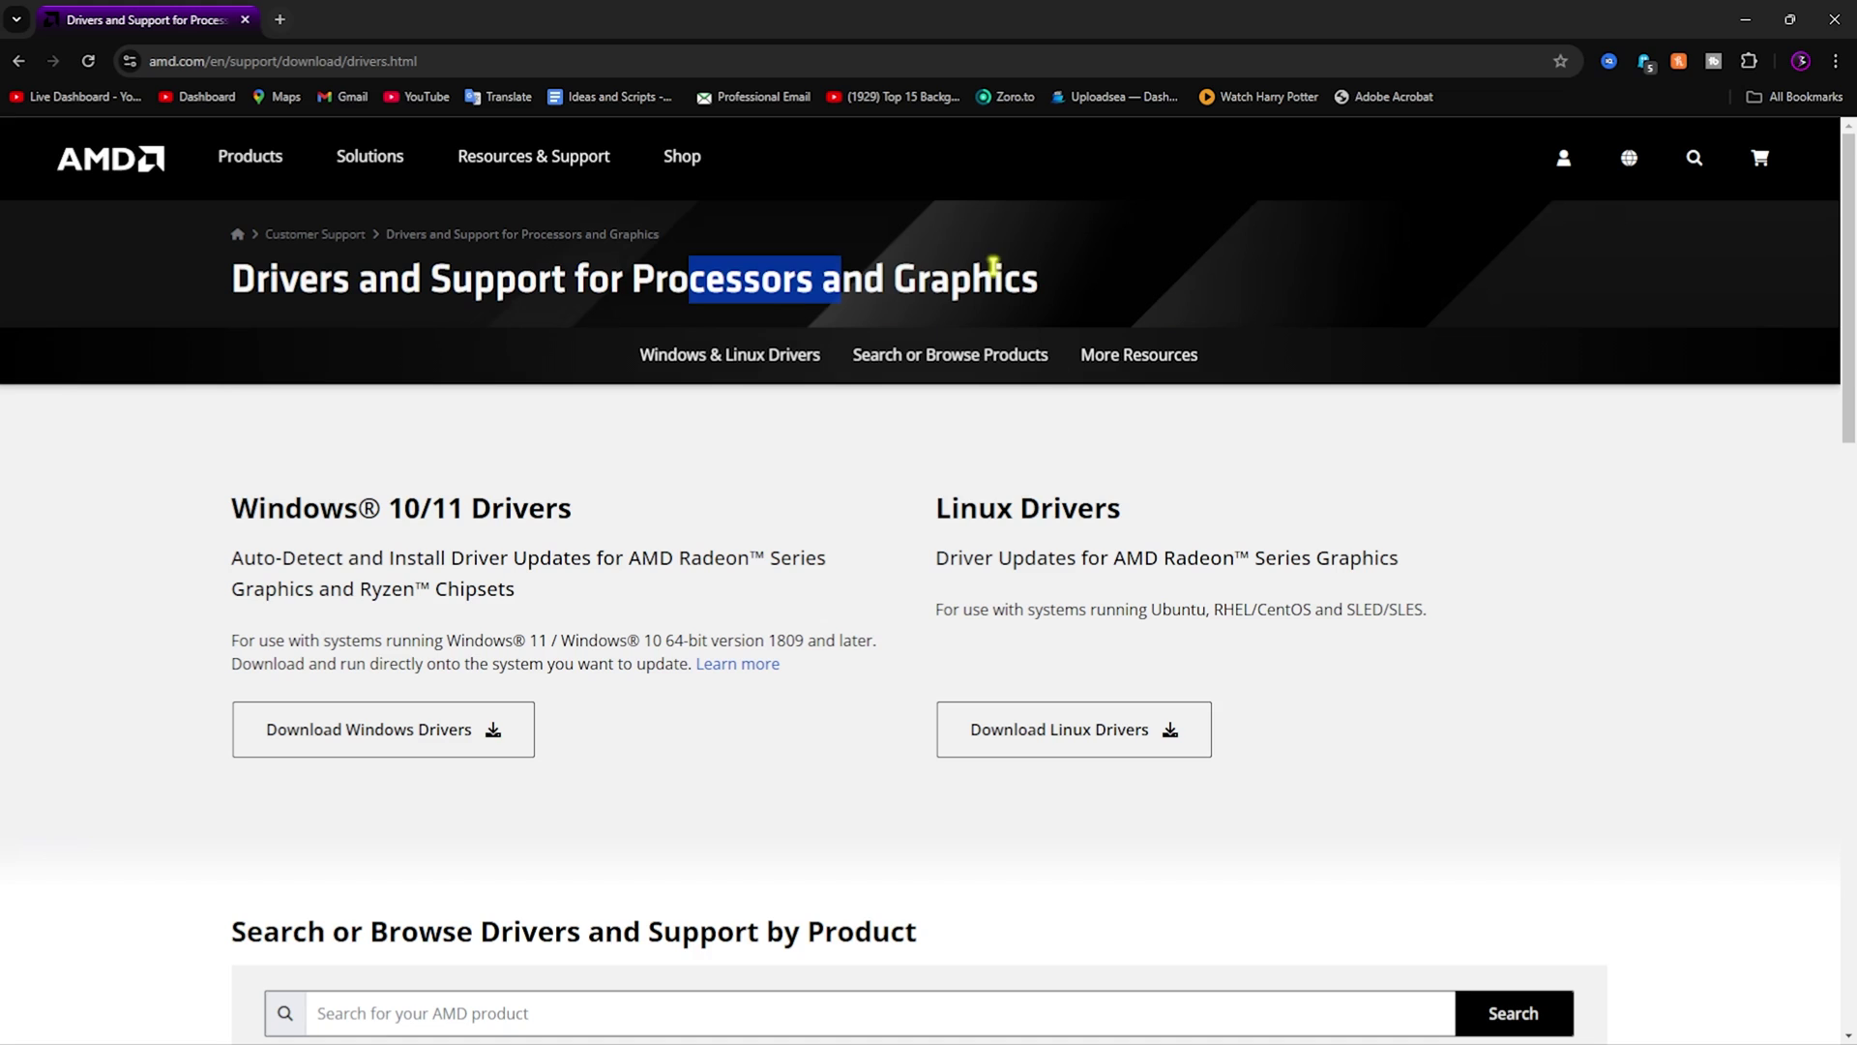
double_click(967, 278)
click(712, 283)
scroll(440, 507, down, 2)
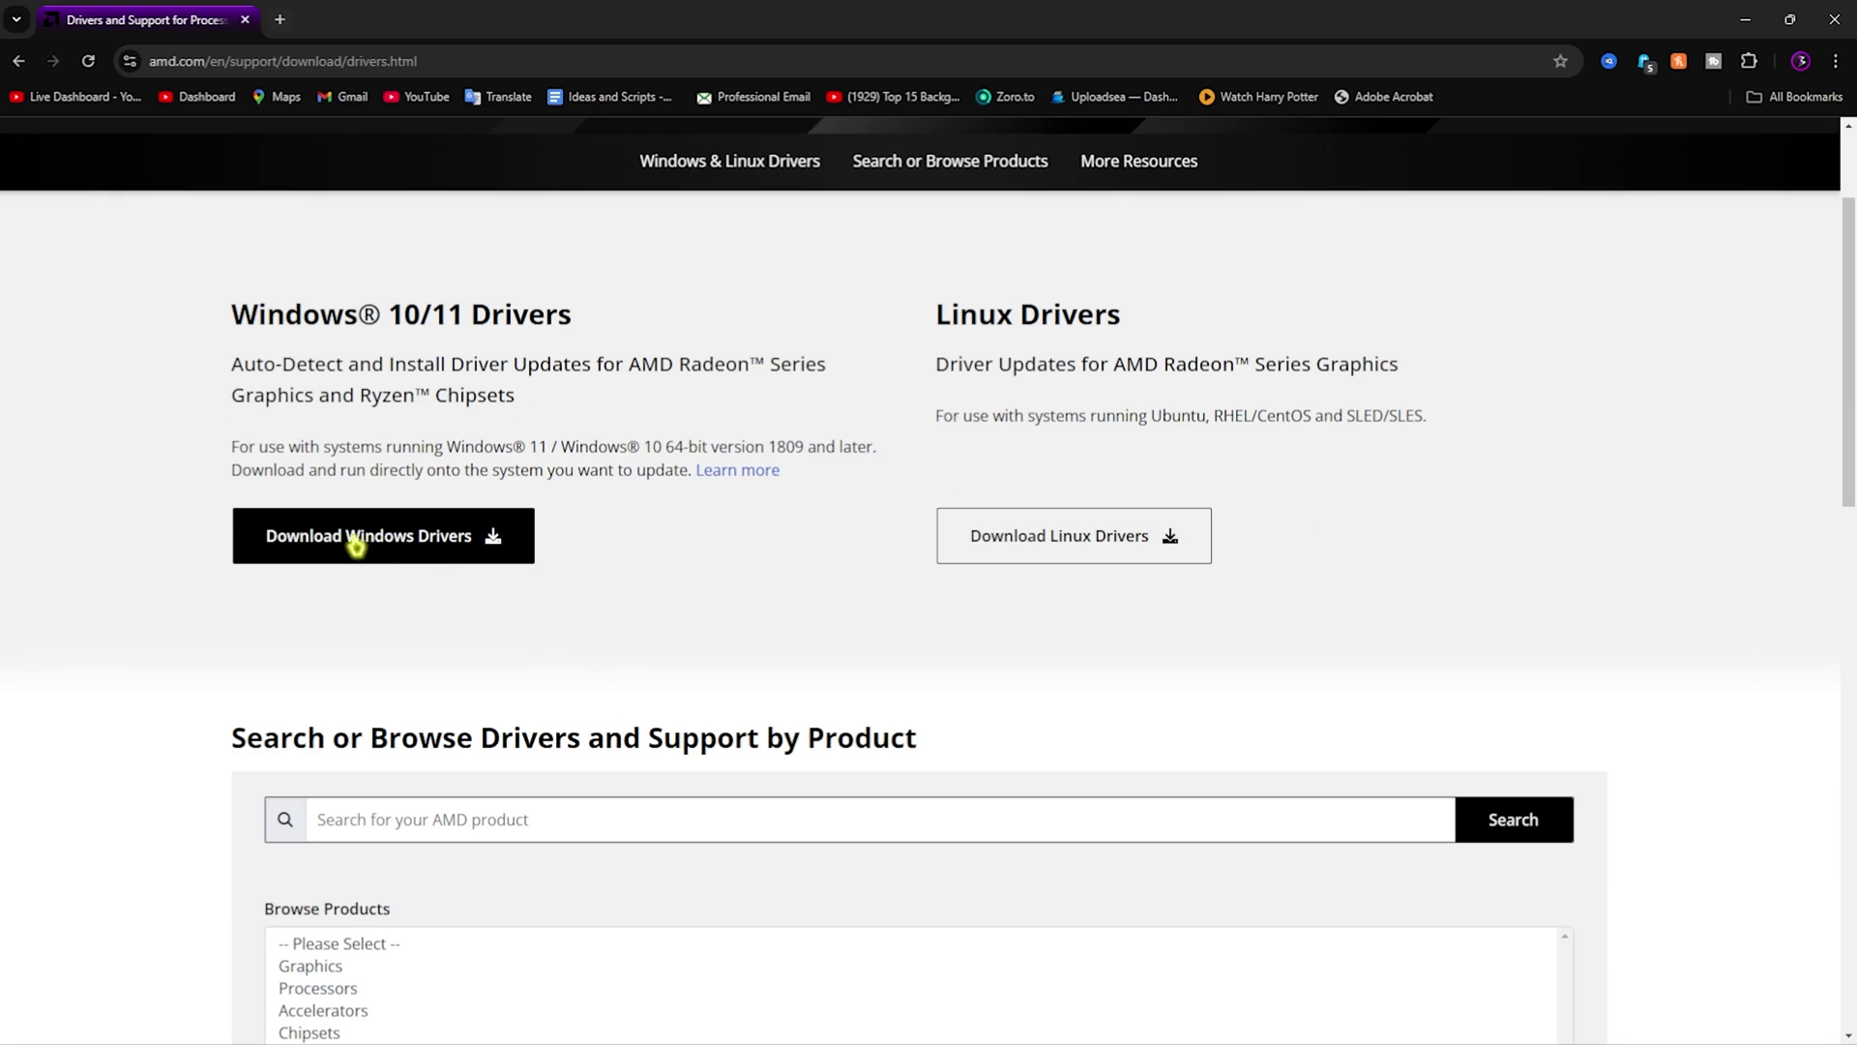
scroll(350, 624, down, 3)
click(343, 673)
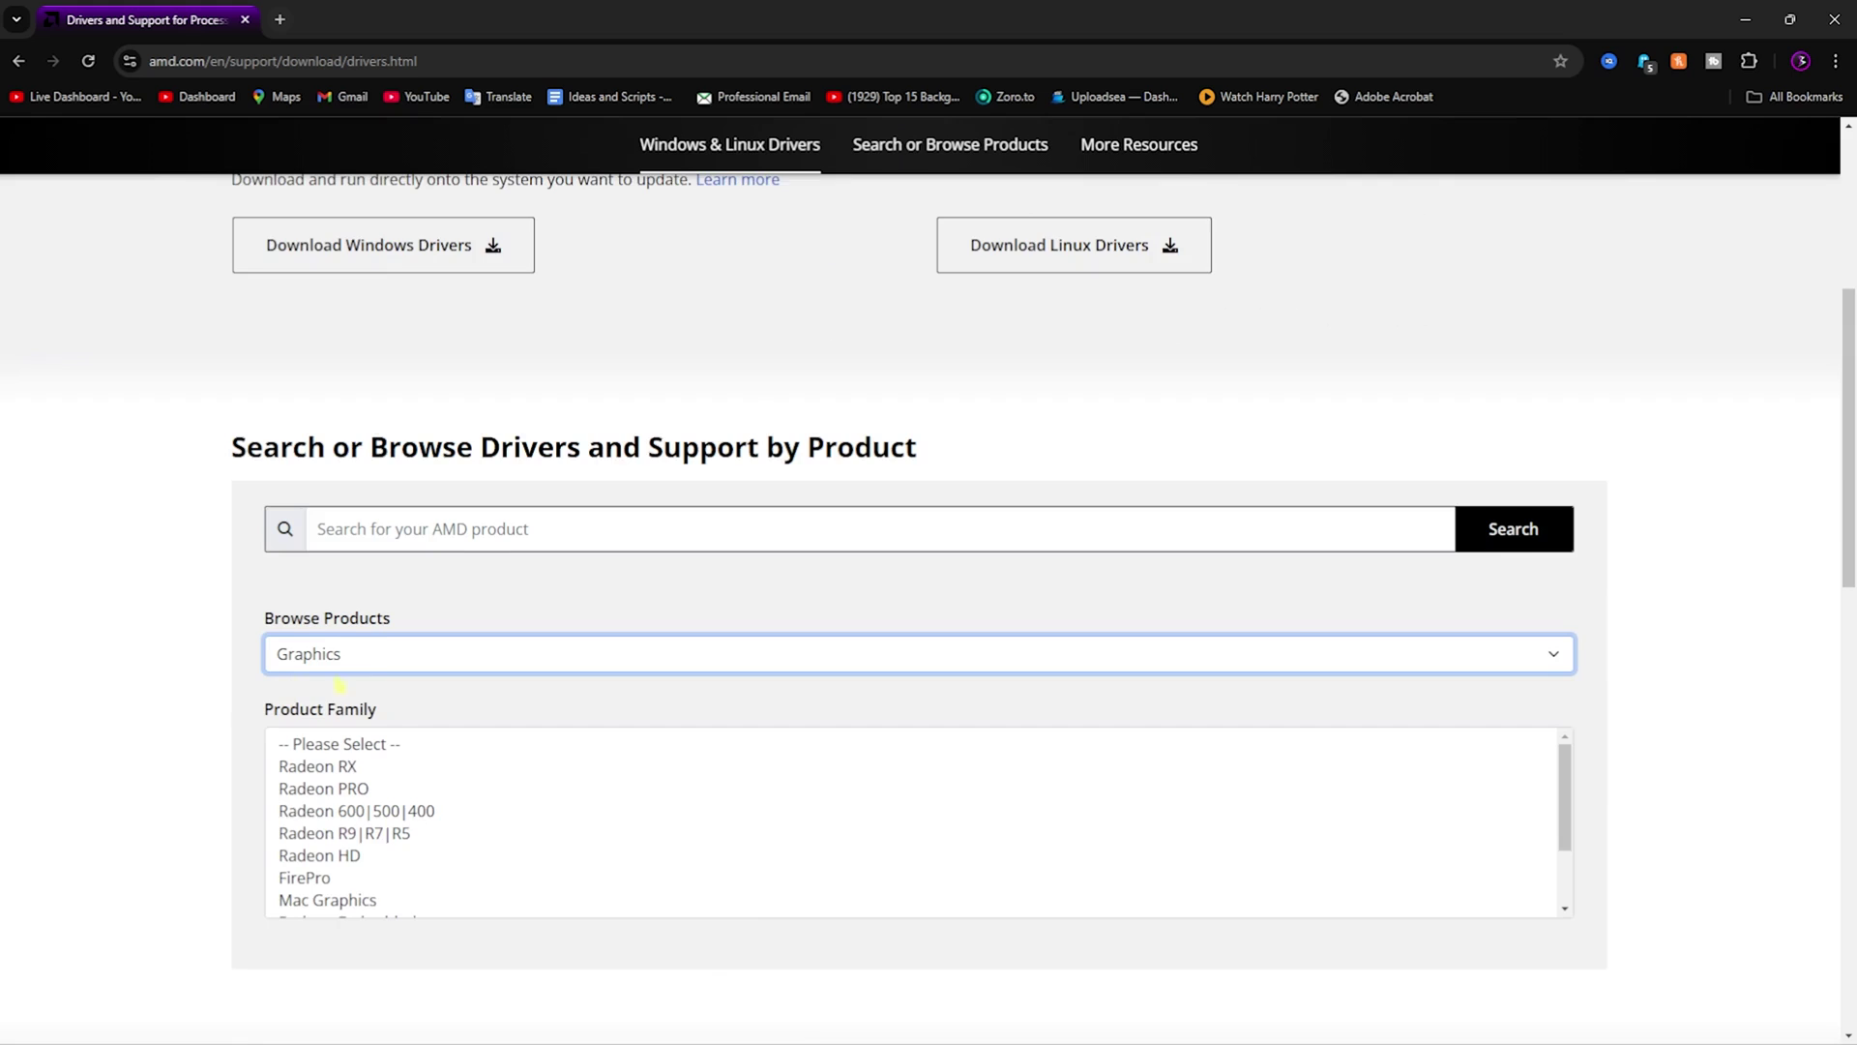
scroll(404, 714, down, 1)
Narrow the browser to Radeon RX, Radeon RX 6000 Series and the AMD Radeon RX 6600 XT.
click(346, 672)
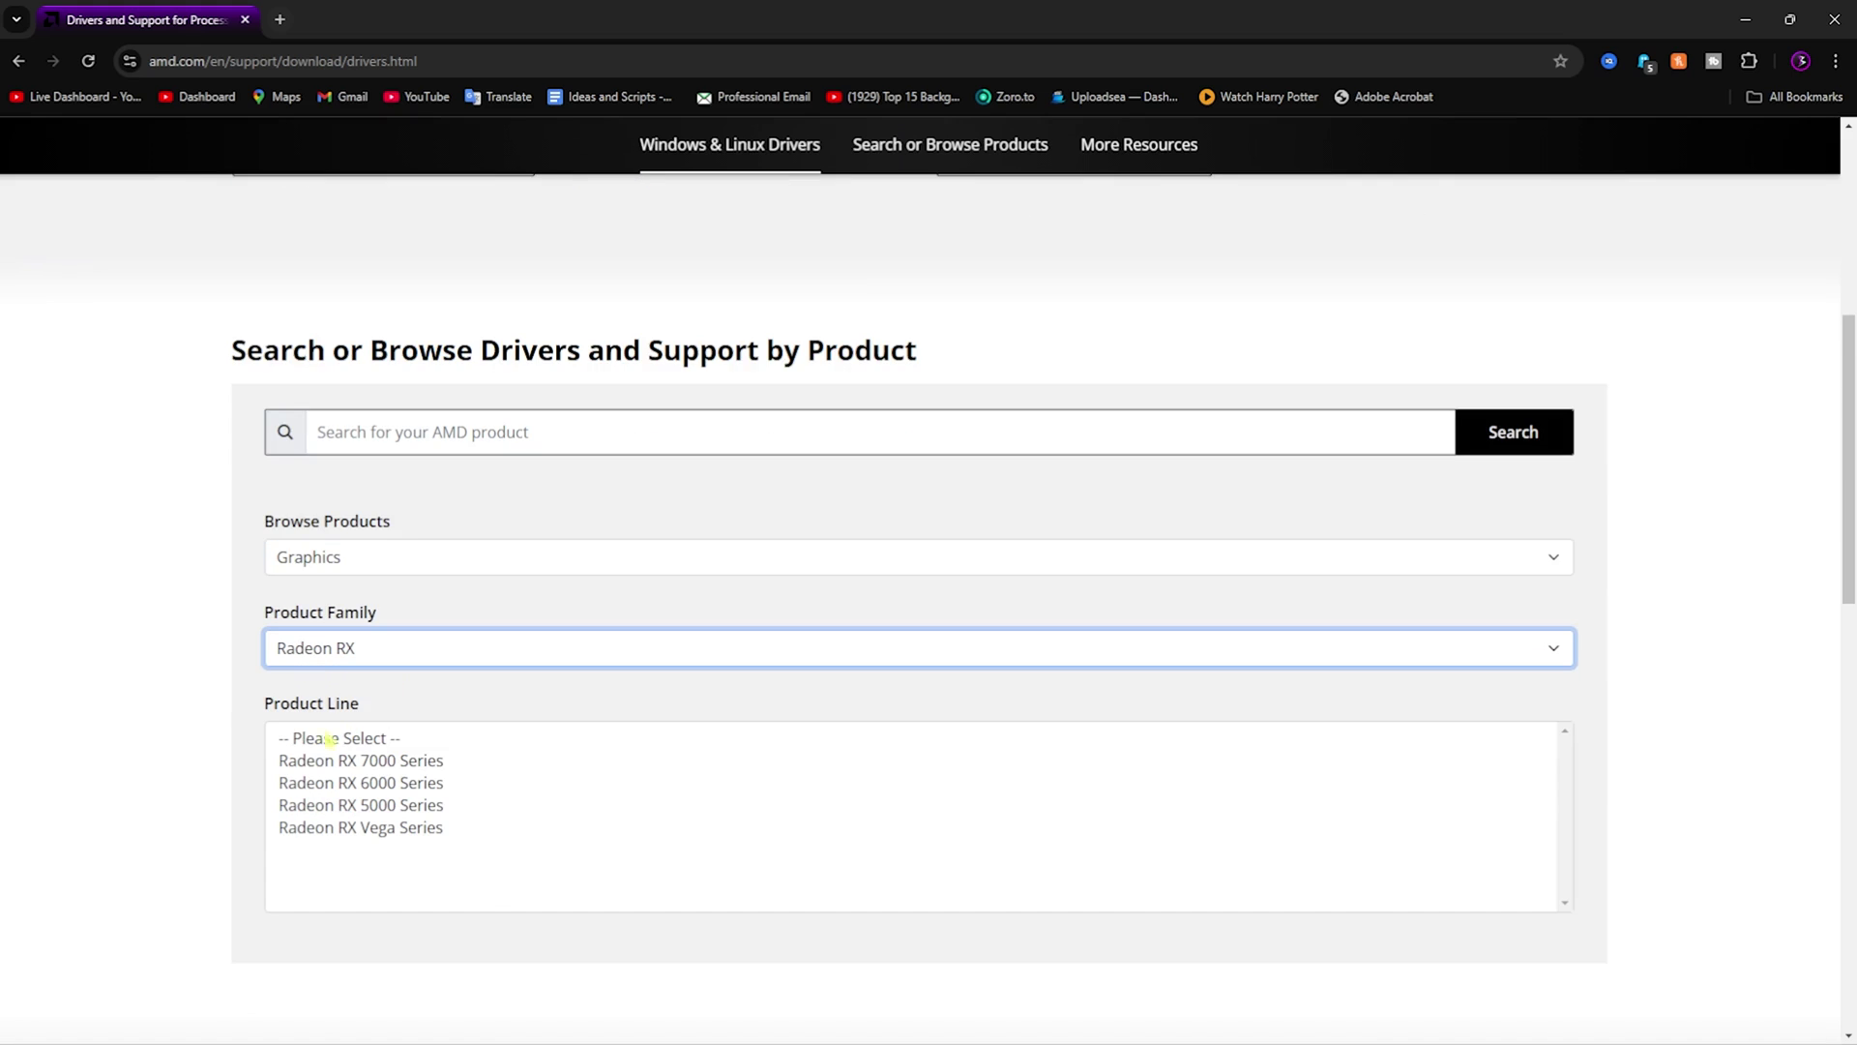
click(369, 782)
scroll(435, 762, down, 1)
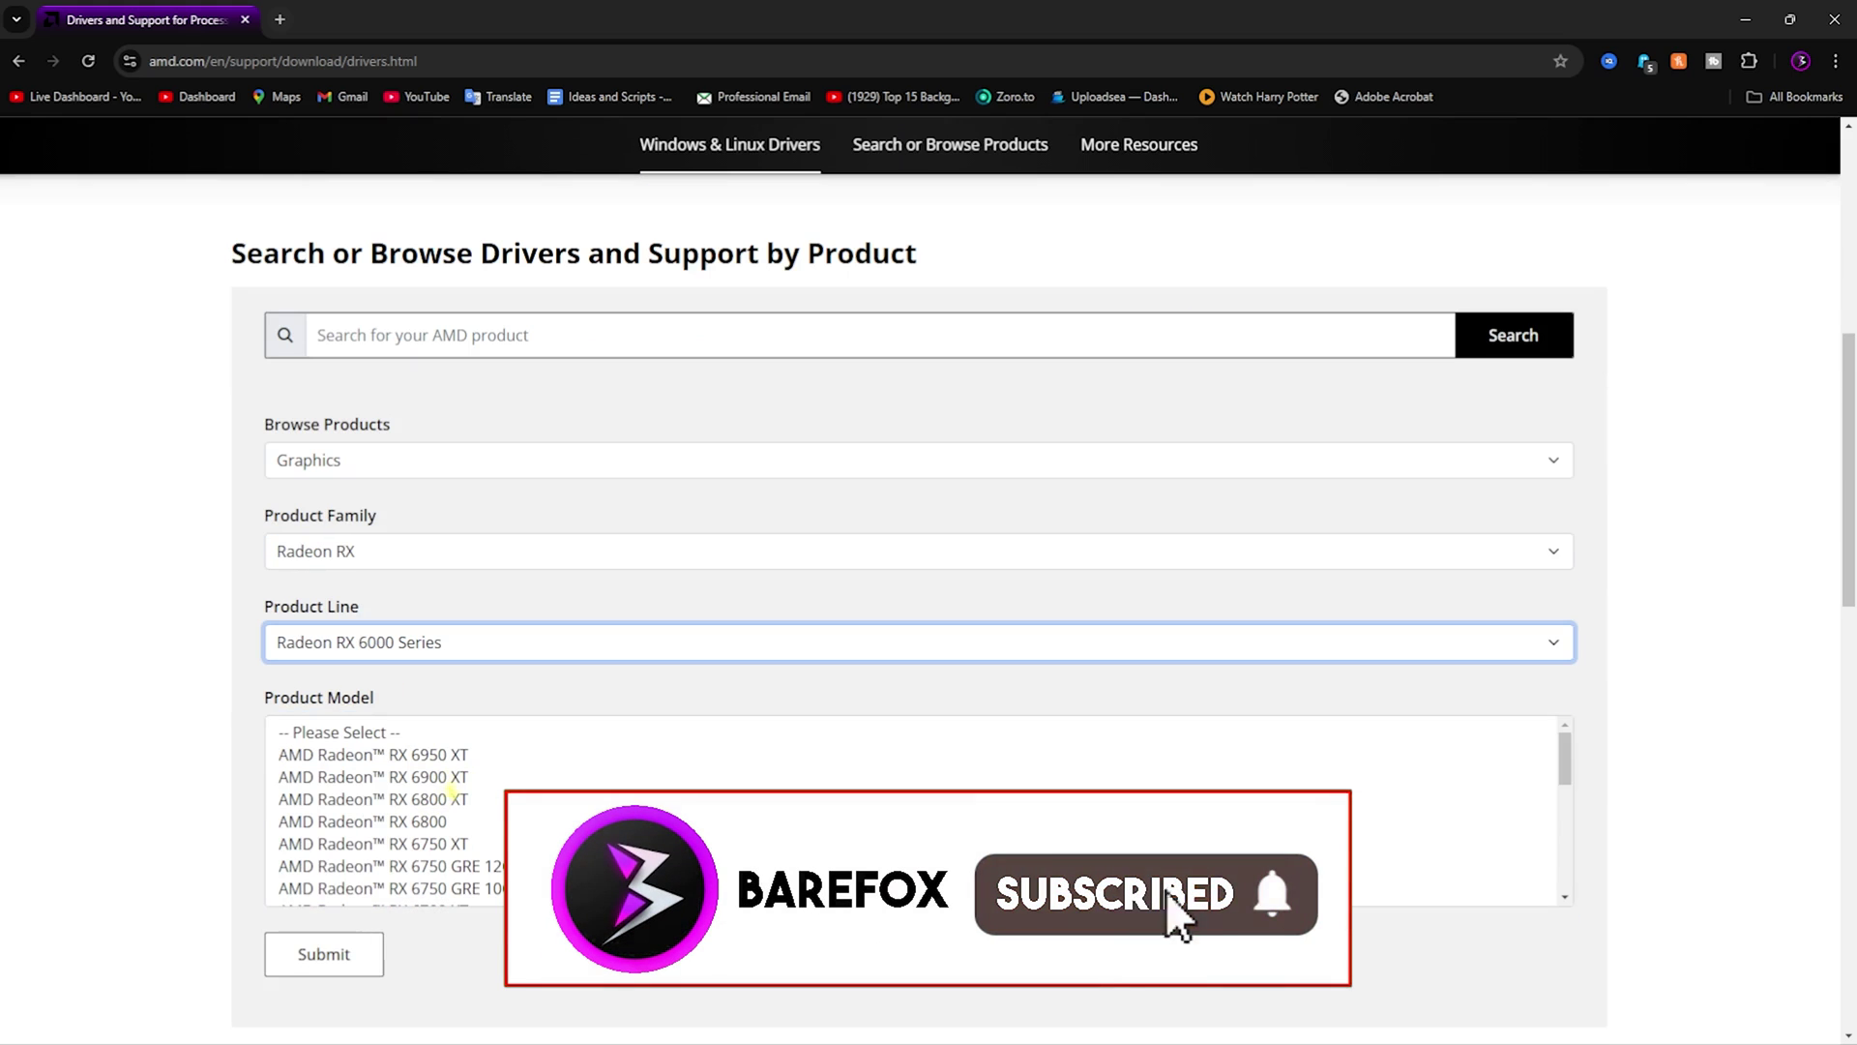
scroll(442, 820, down, 2)
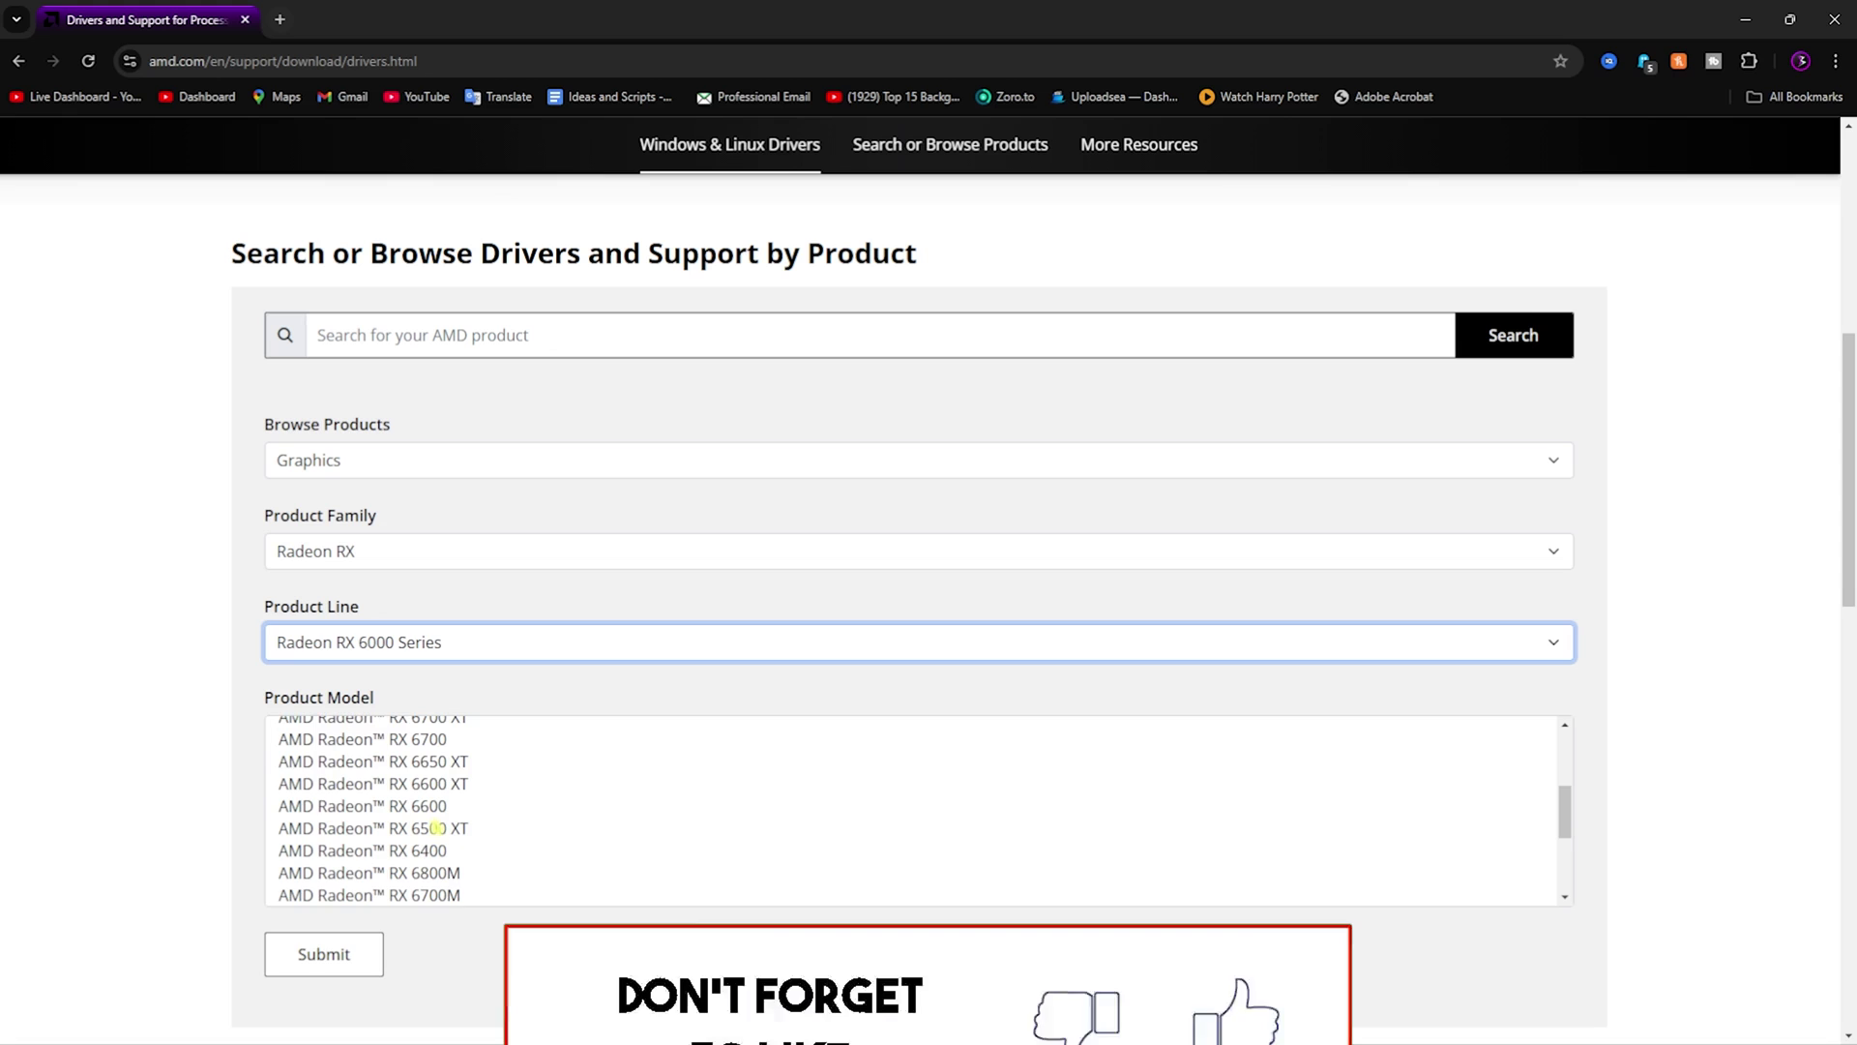
click(462, 825)
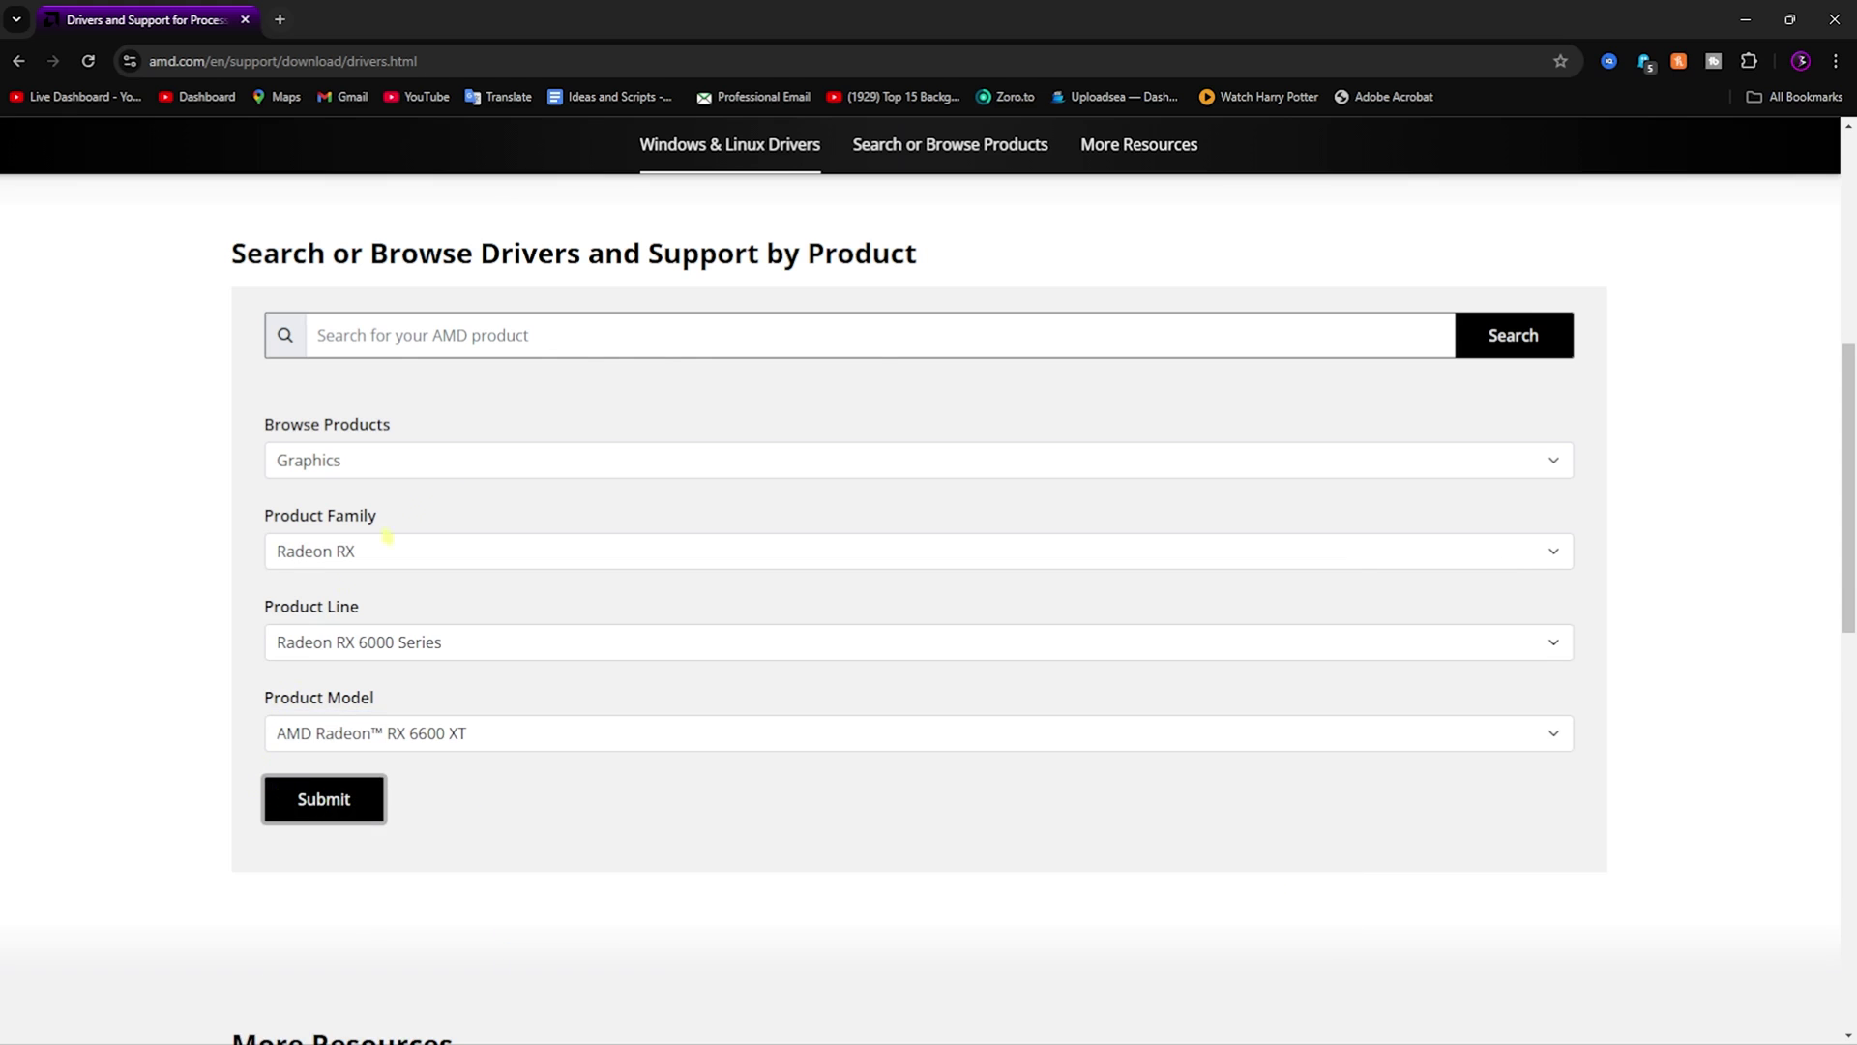
scroll(385, 530, up, 6)
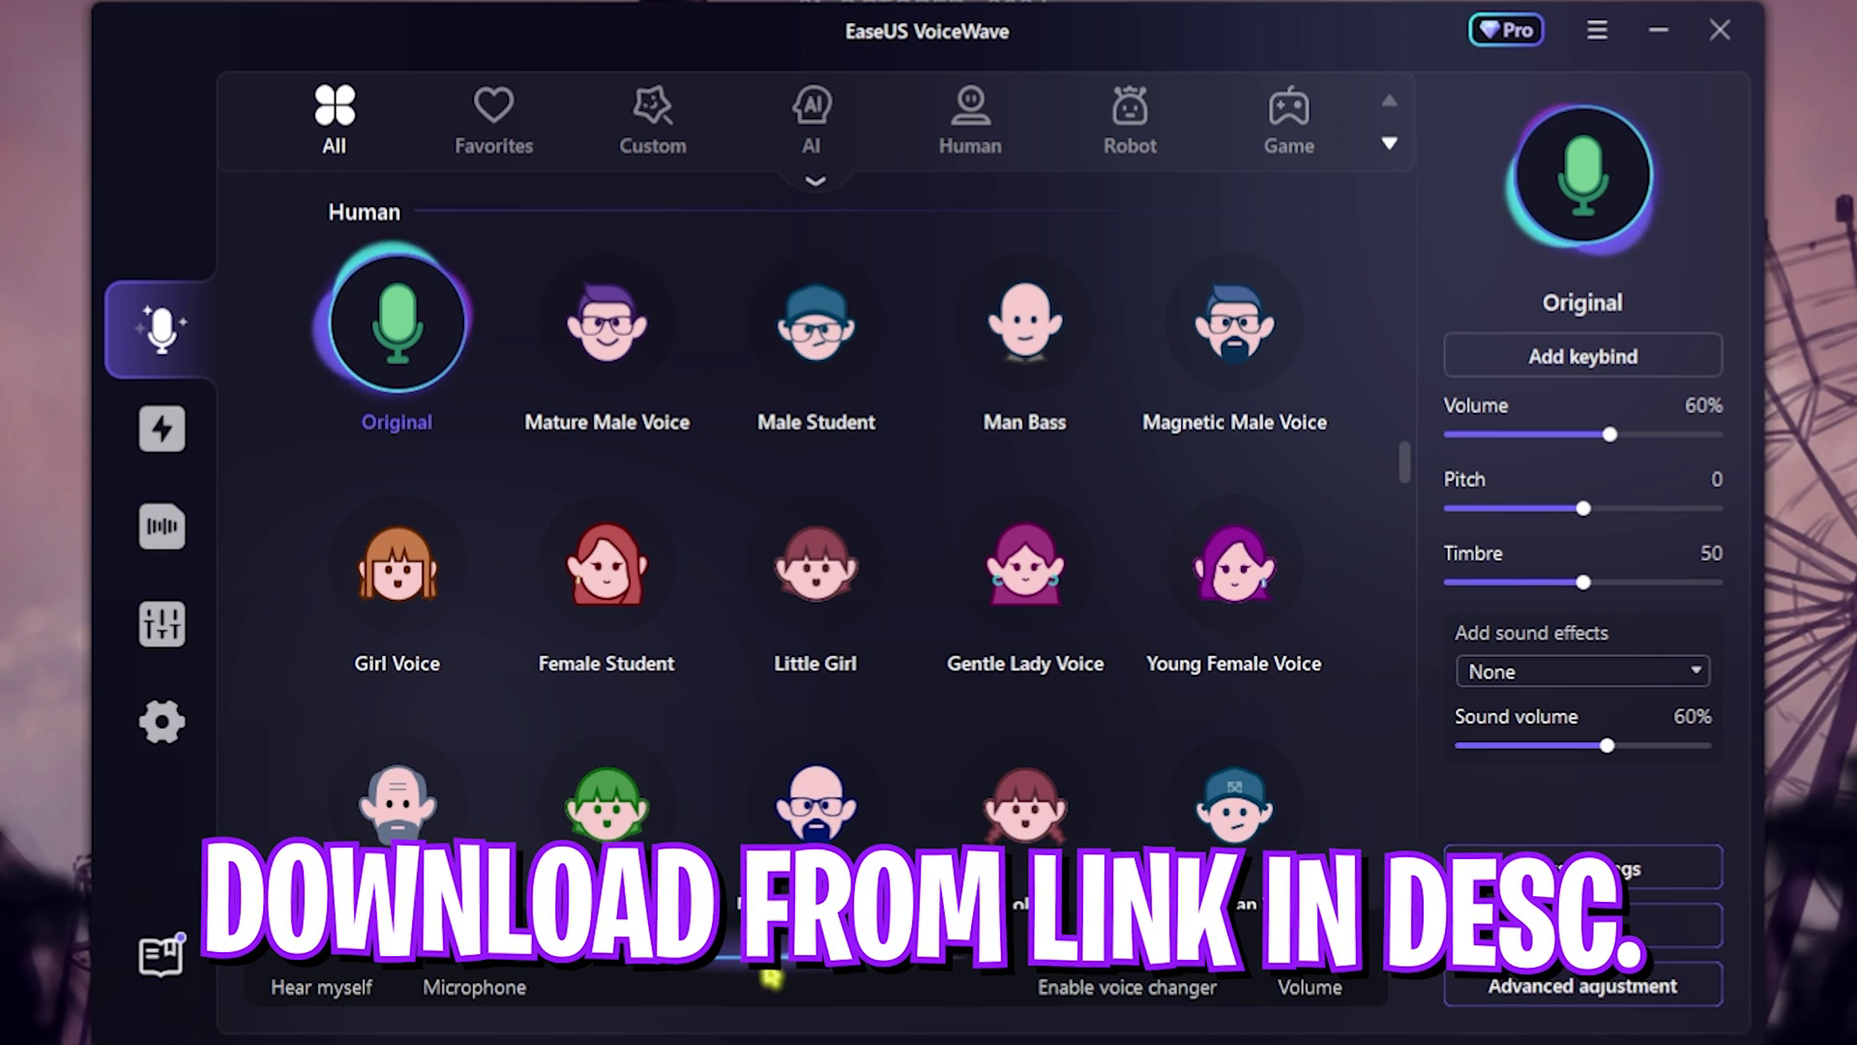
Switch VoiceWave to File Mode using the third left-sidebar icon.
click(162, 526)
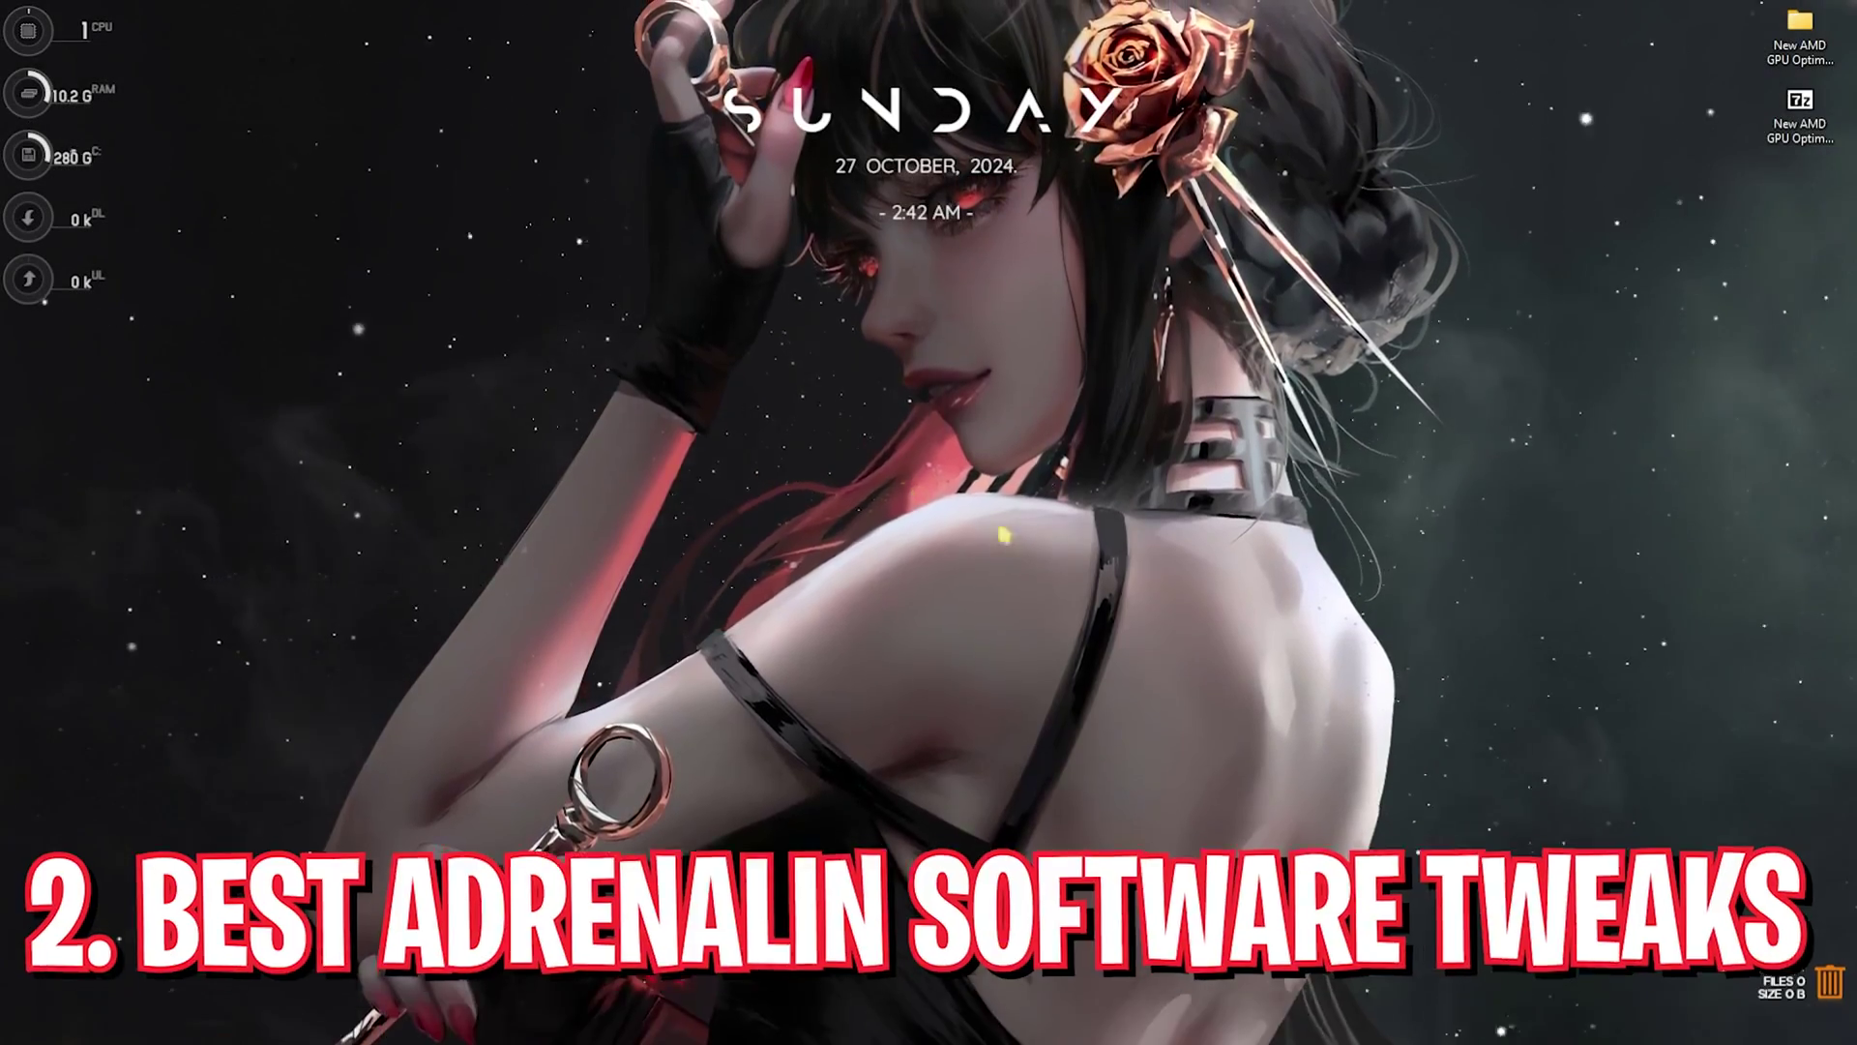
Launch Adrenalin from the Start menu and check for updates to driver 24.10.1.
key(super)
key(super)
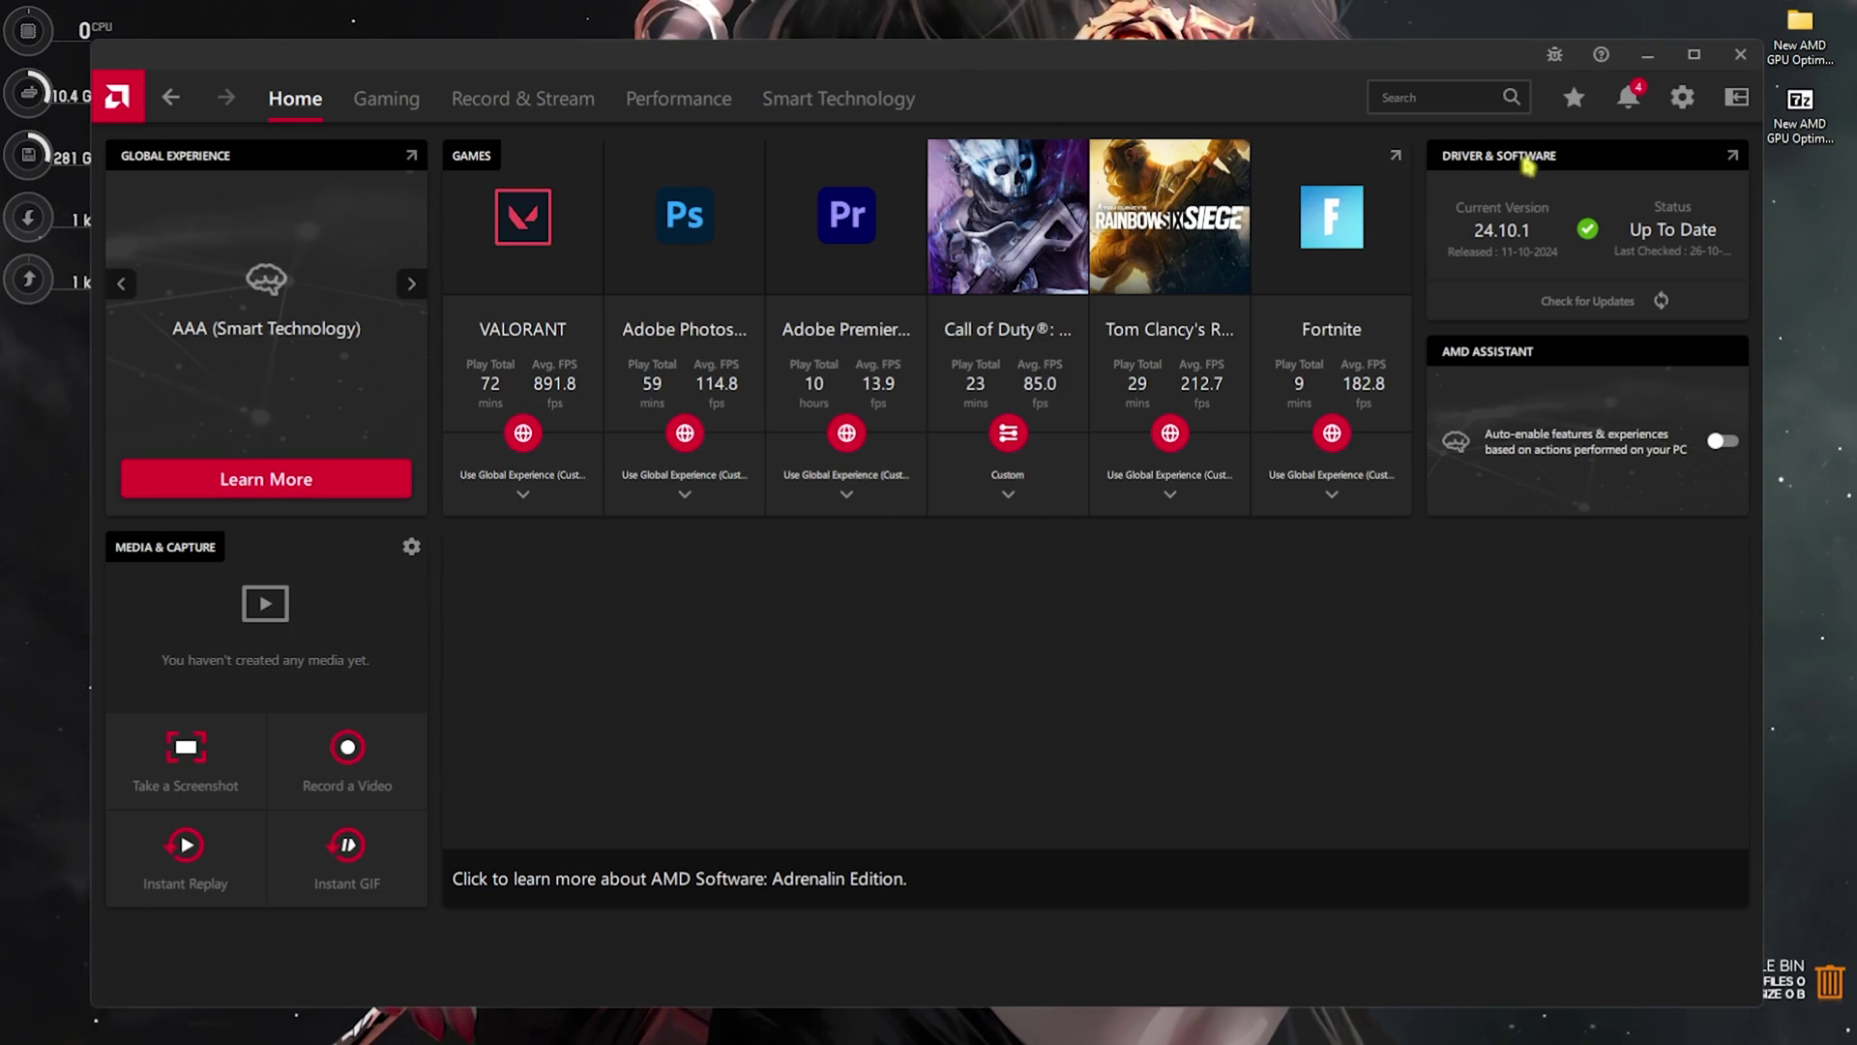
click(1605, 301)
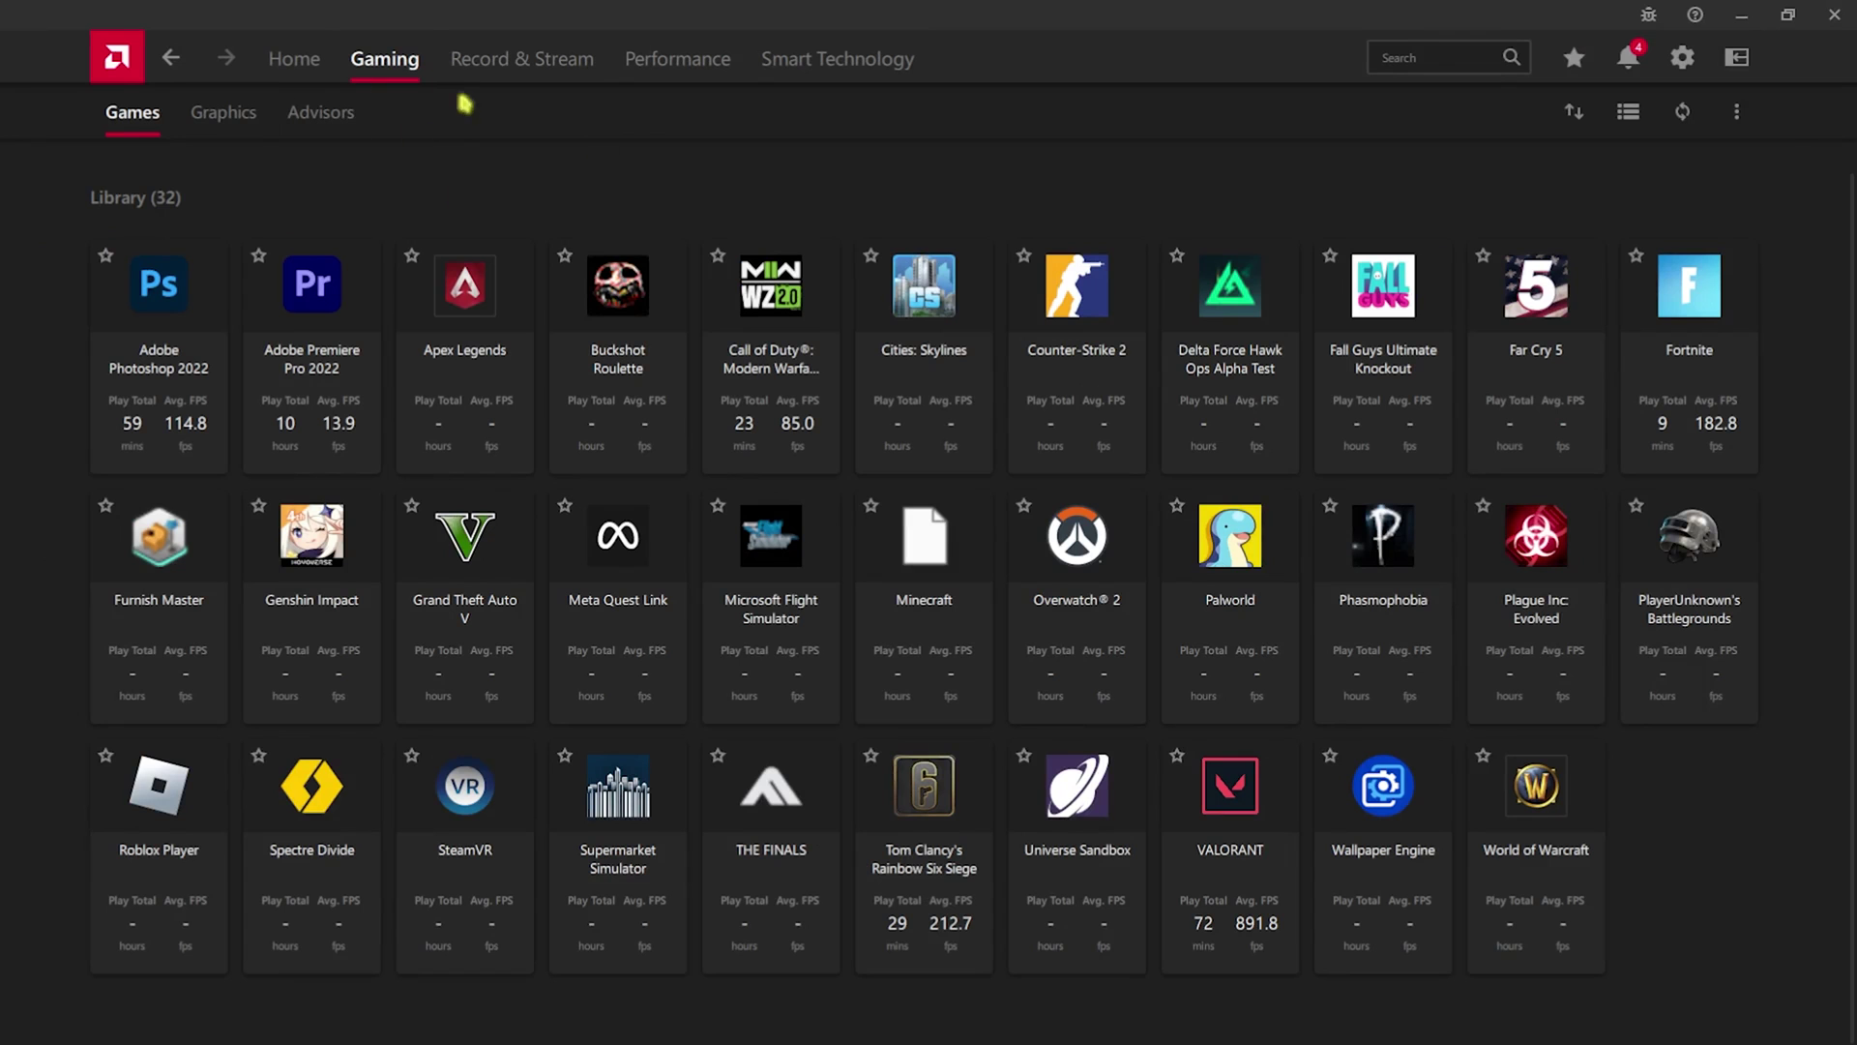
Open Gaming > Graphics and review the Custom profile's options, including Radeon Anti-Lag enabled.
click(229, 120)
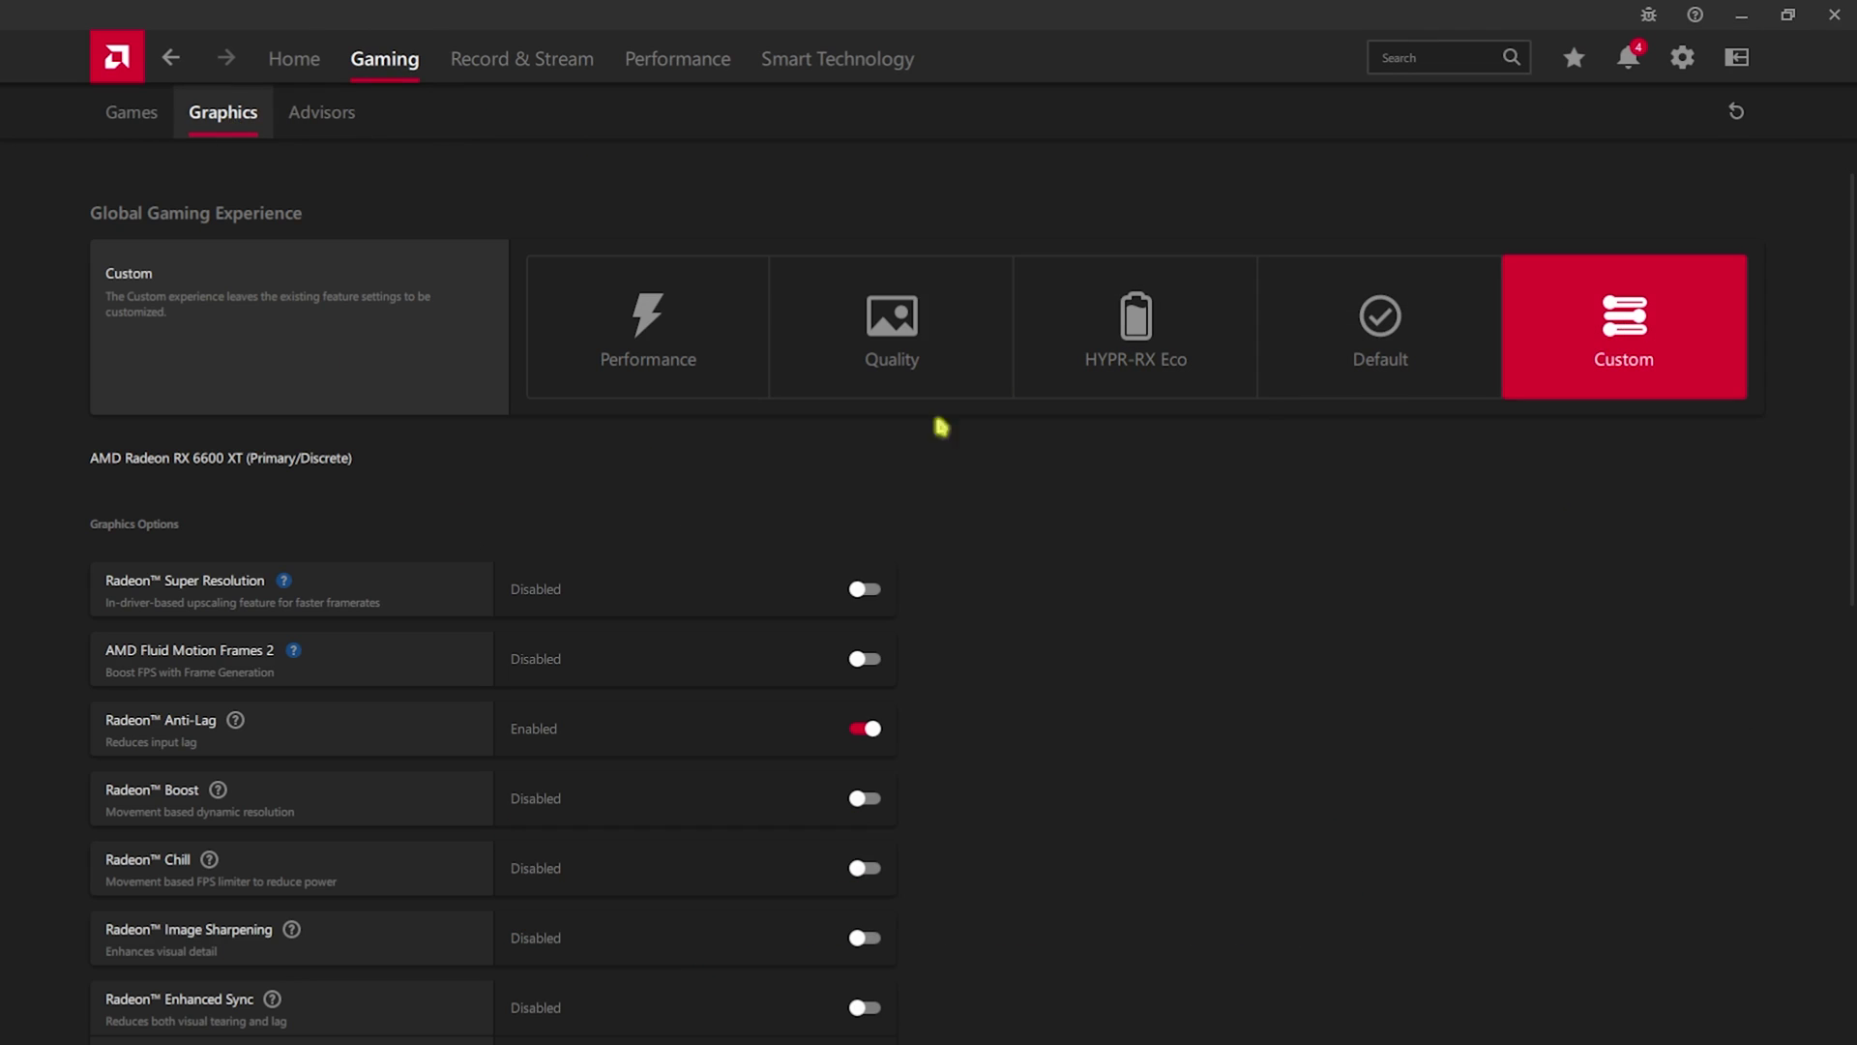
scroll(435, 527, down, 1)
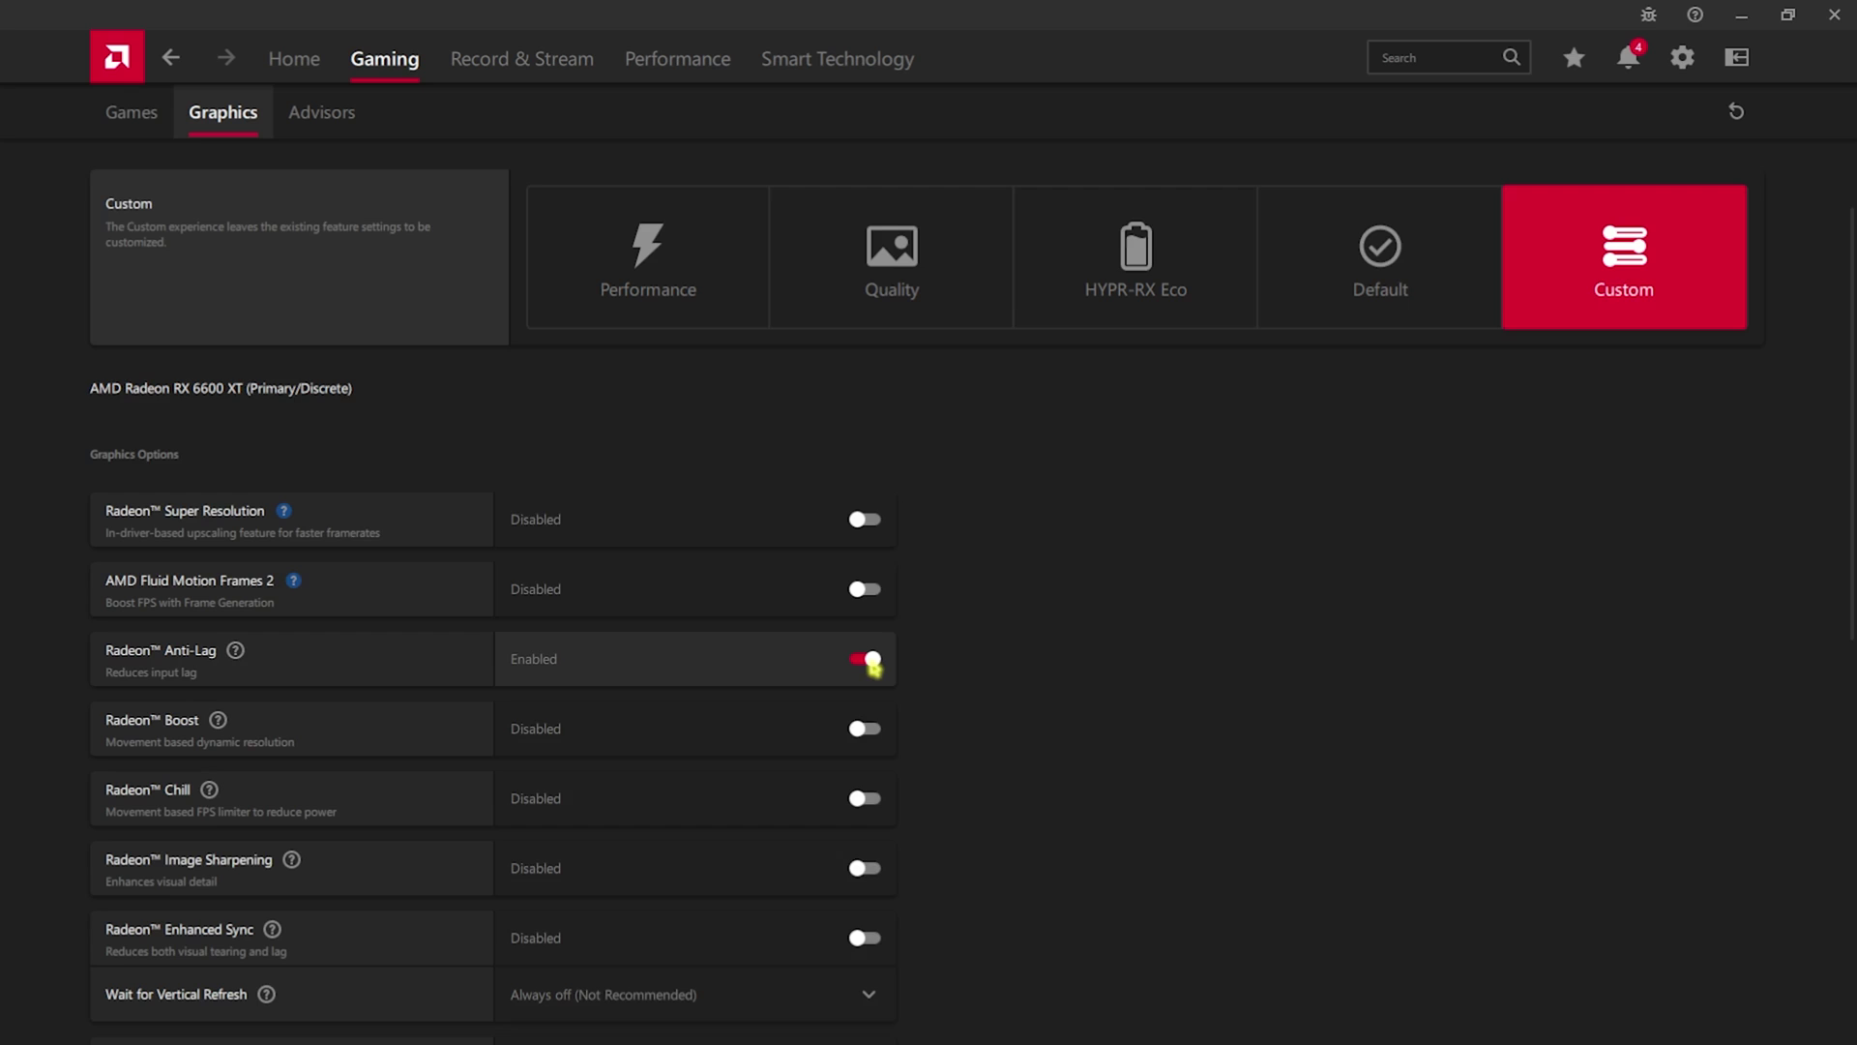
scroll(774, 668, down, 1)
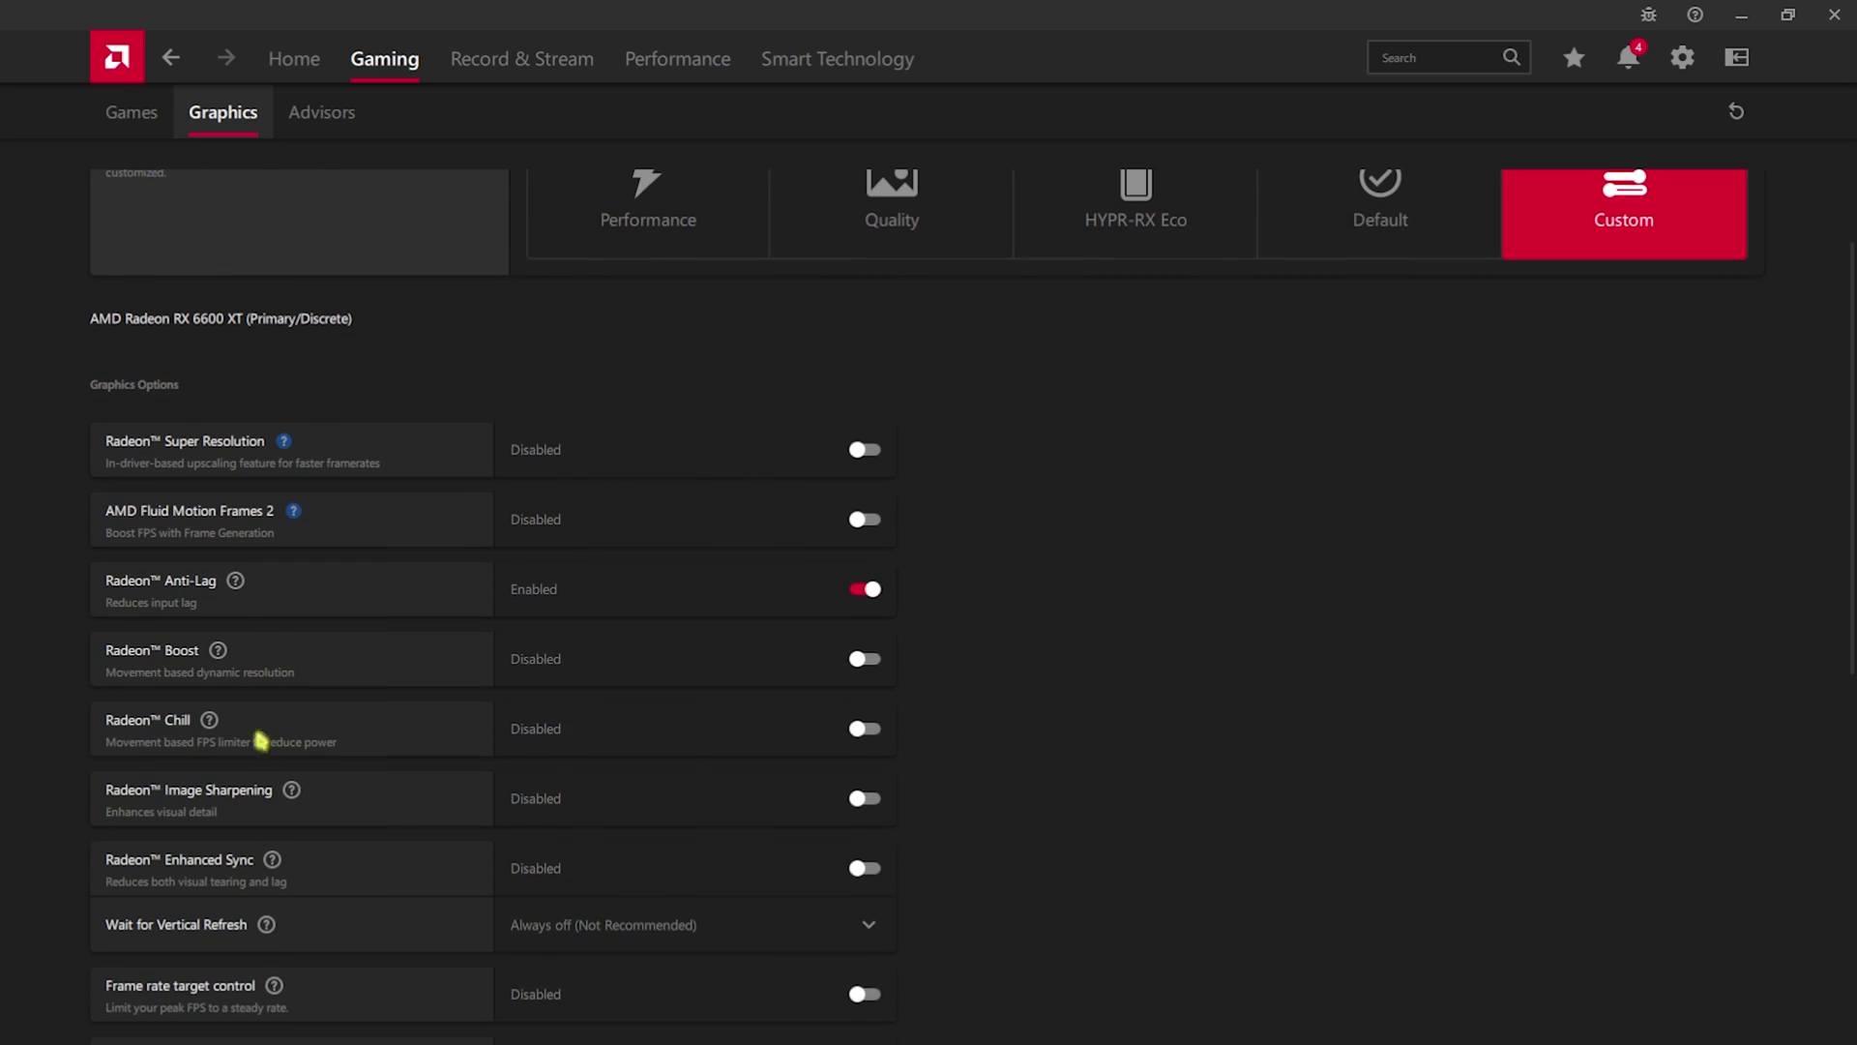
scroll(264, 896, down, 4)
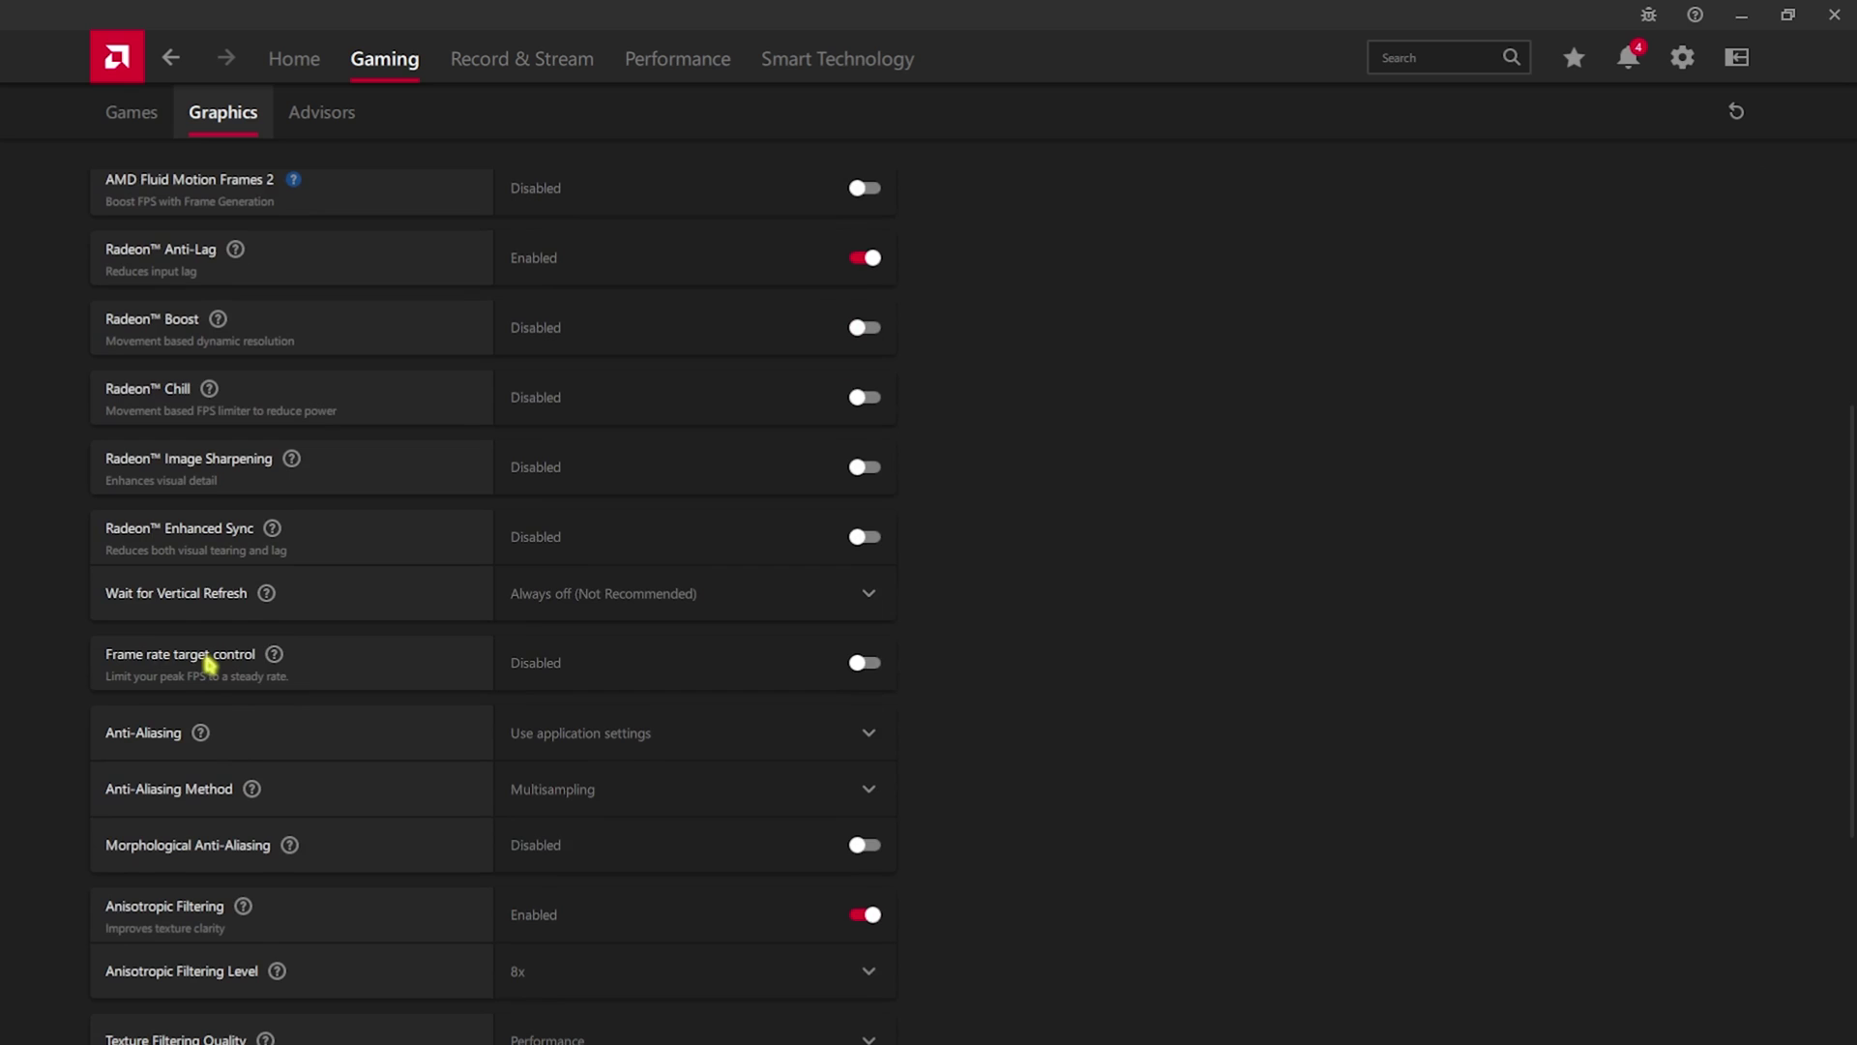
Keep Anti-Aliasing on Use application settings with Multisampling as the method.
scroll(850, 668, down, 3)
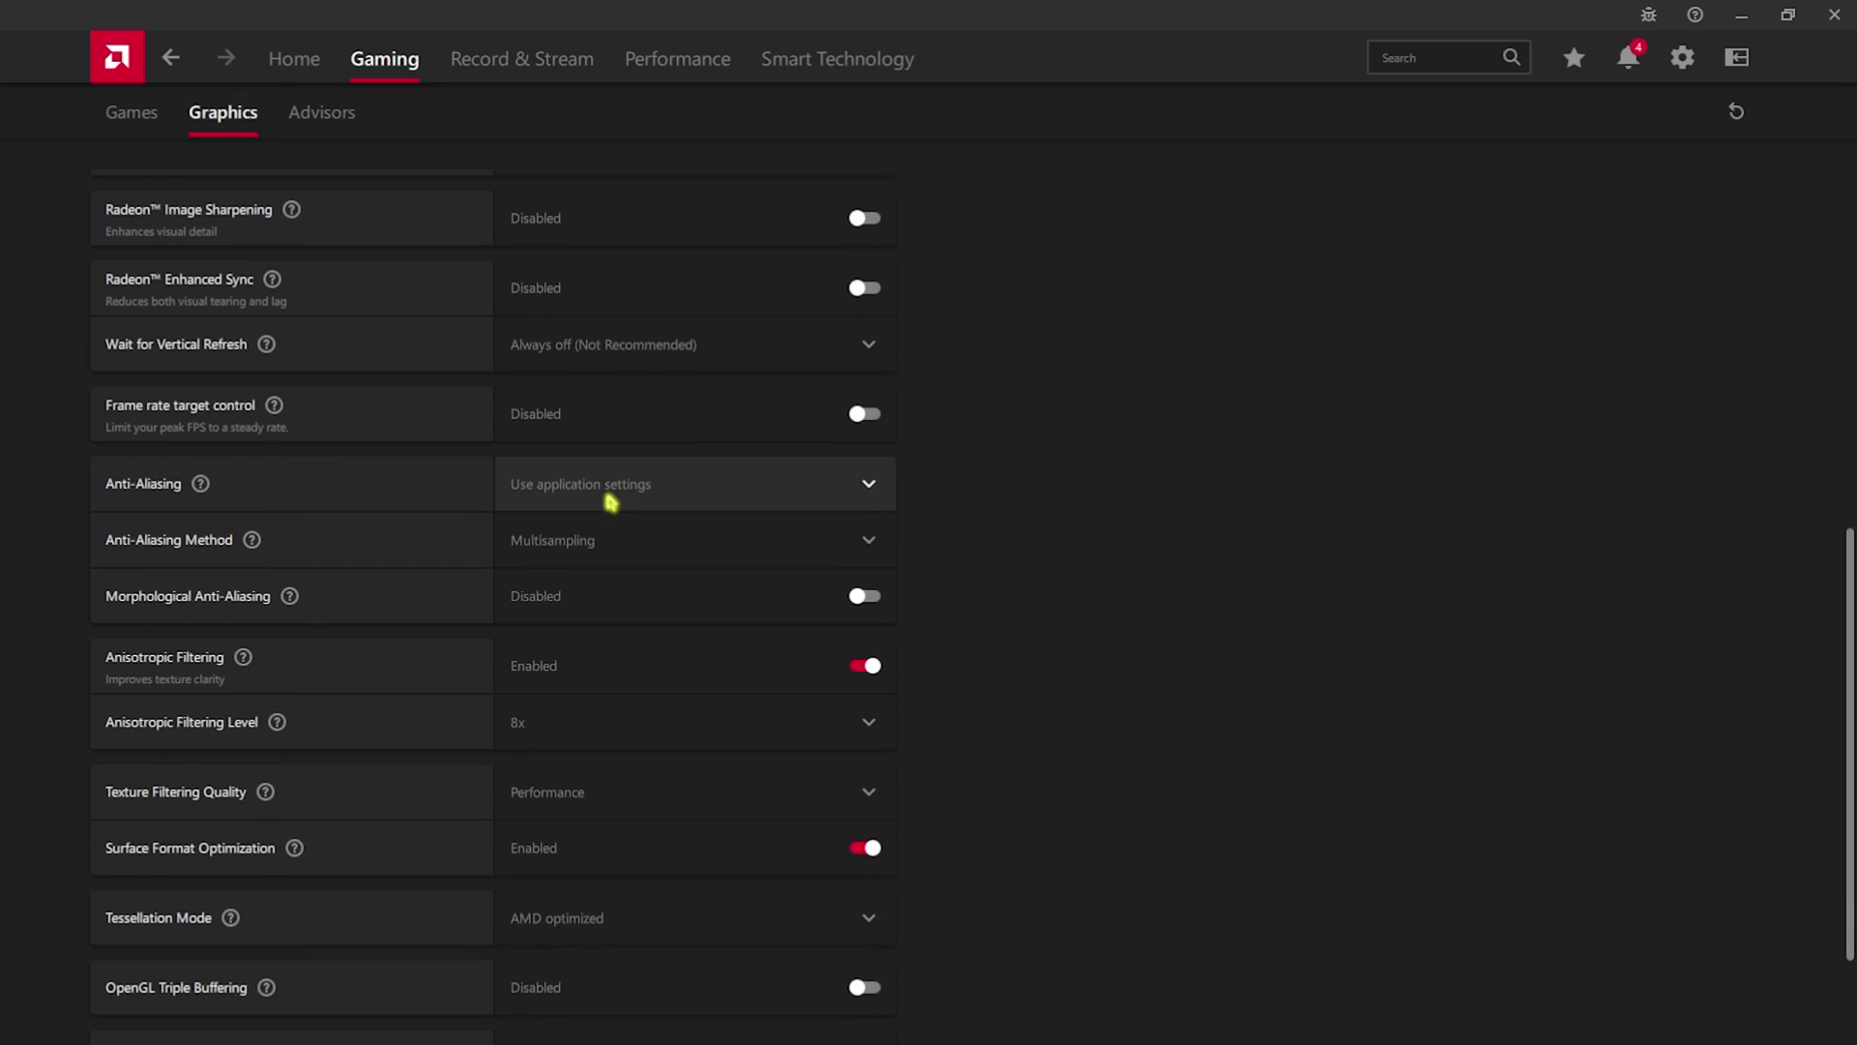
click(629, 488)
click(630, 535)
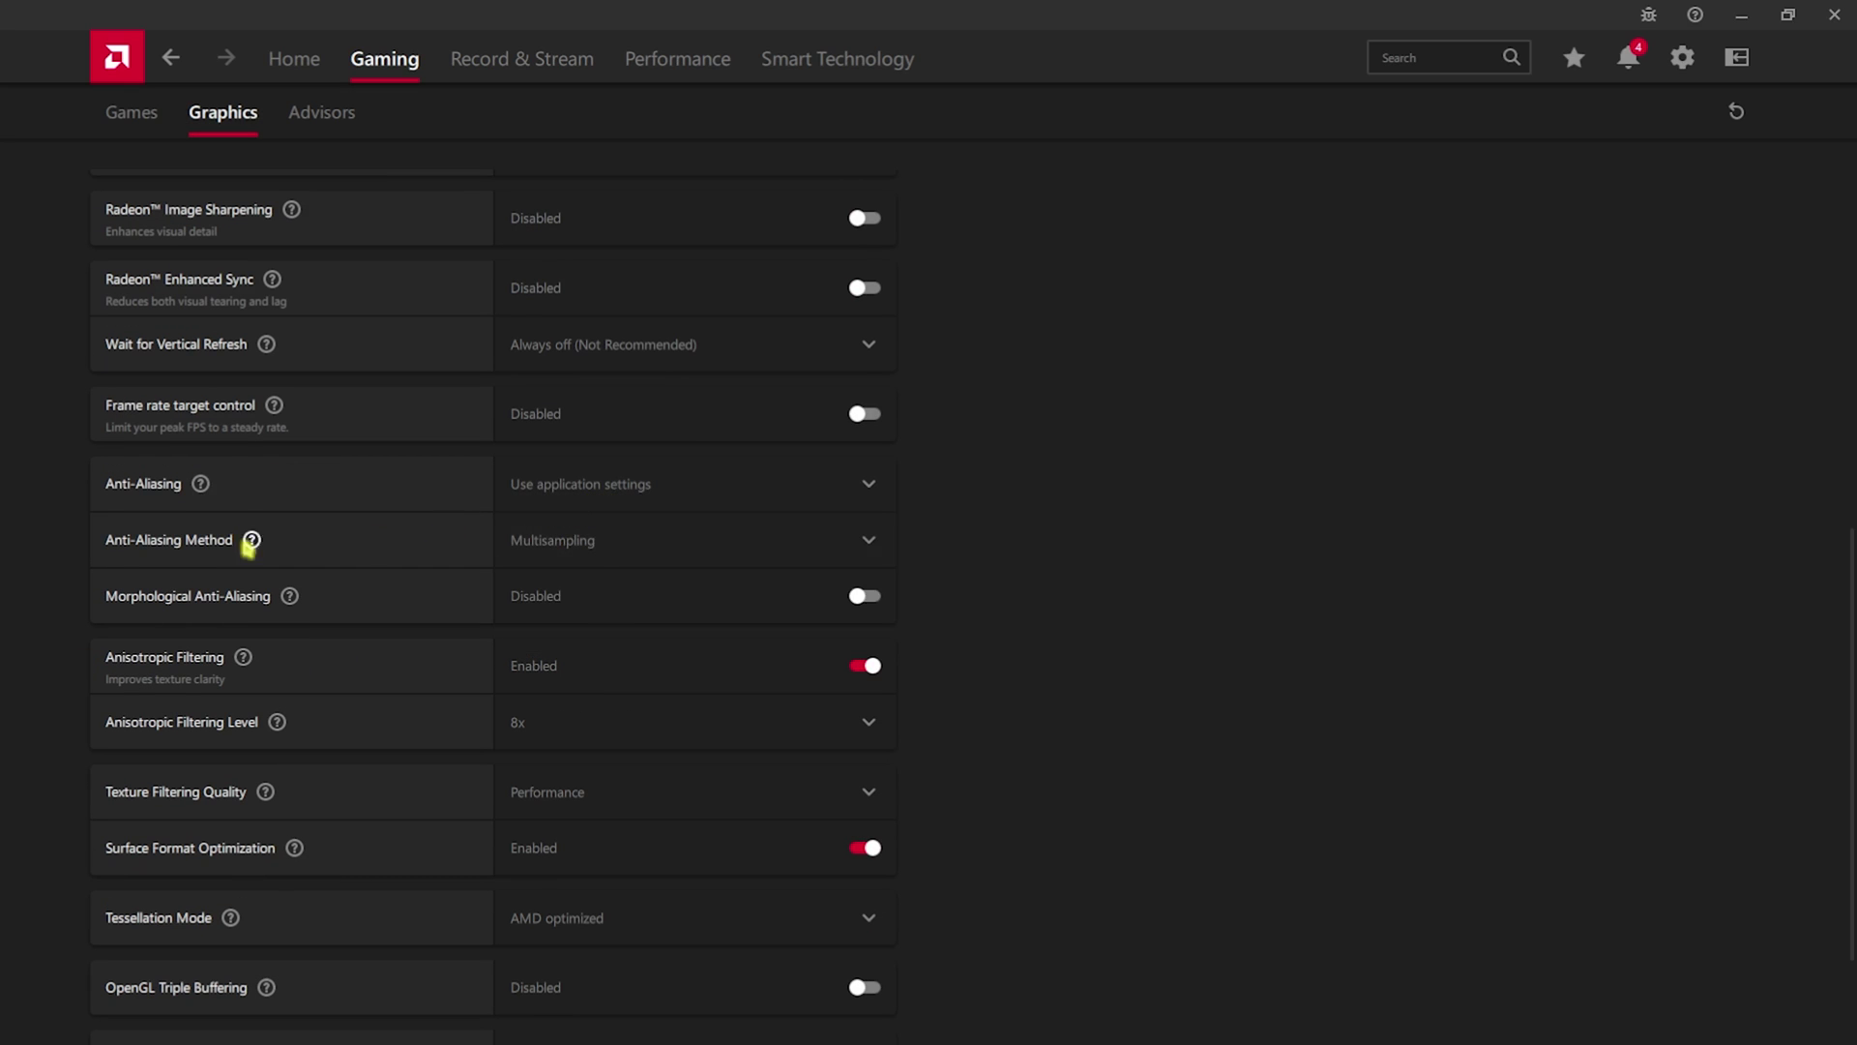
click(585, 539)
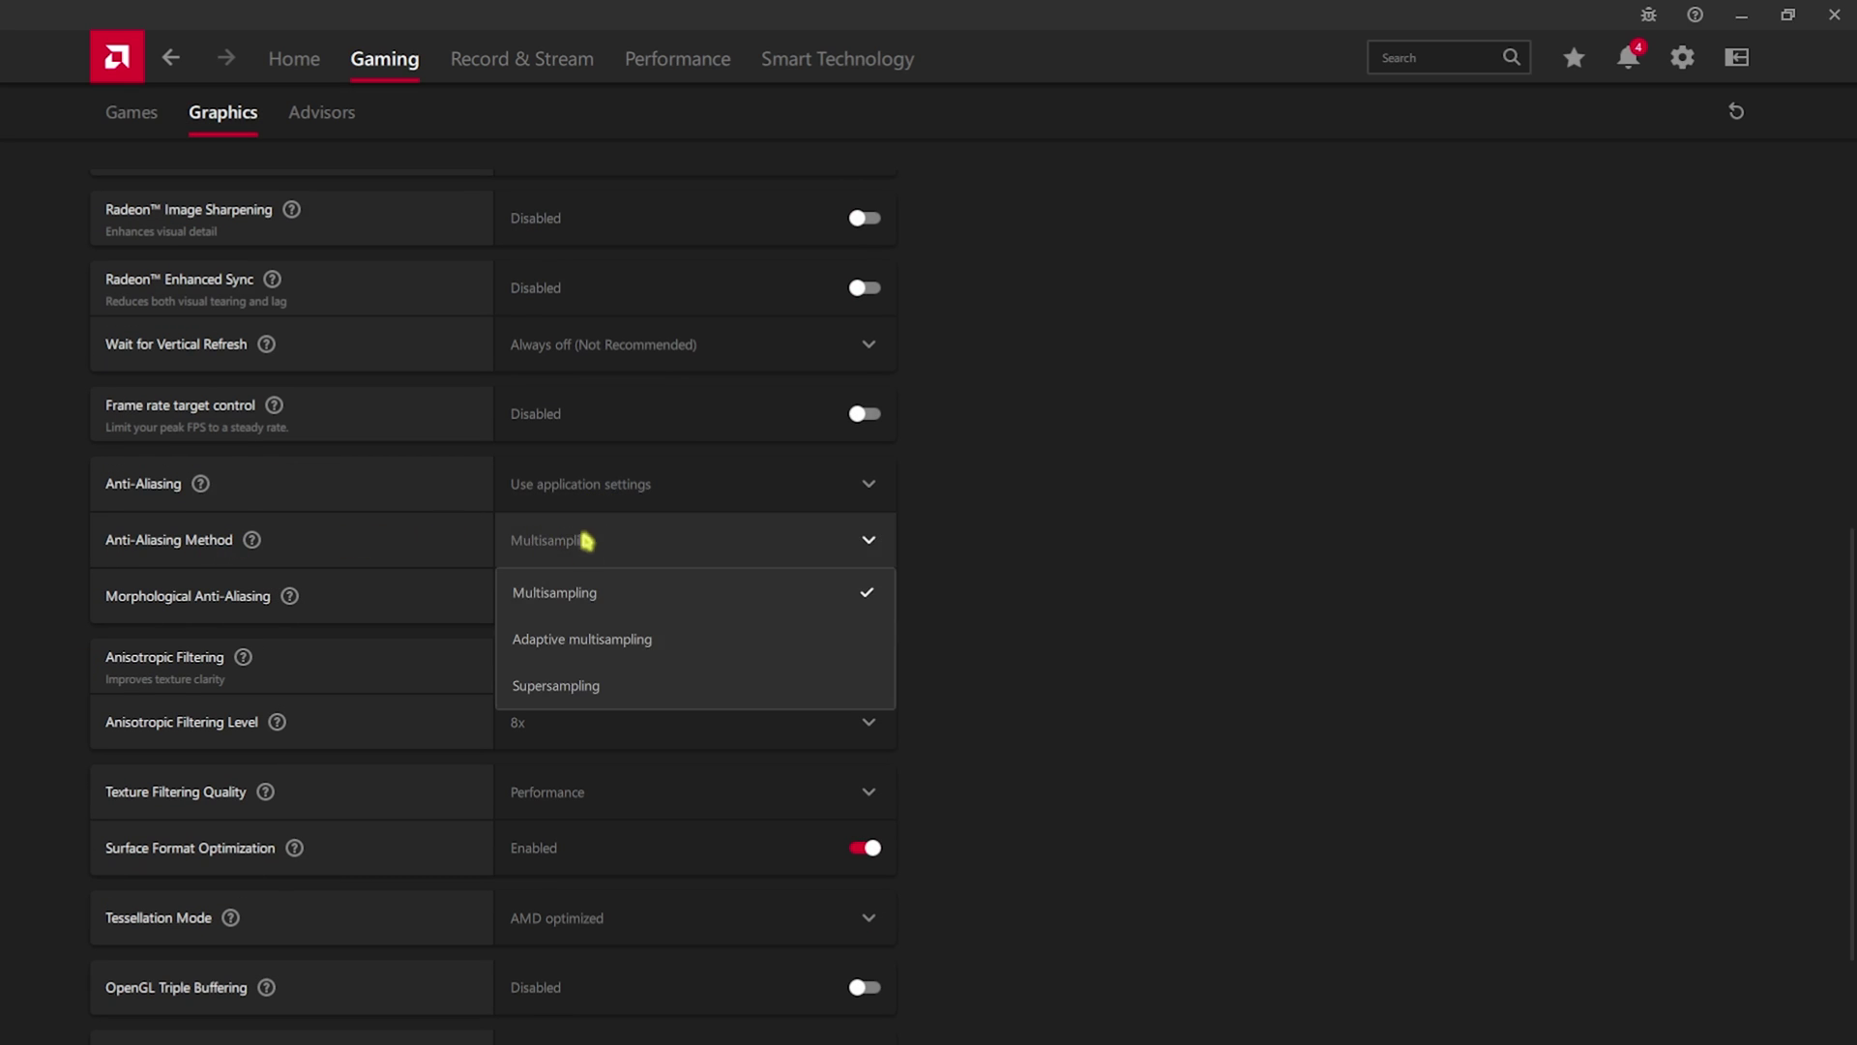
click(577, 592)
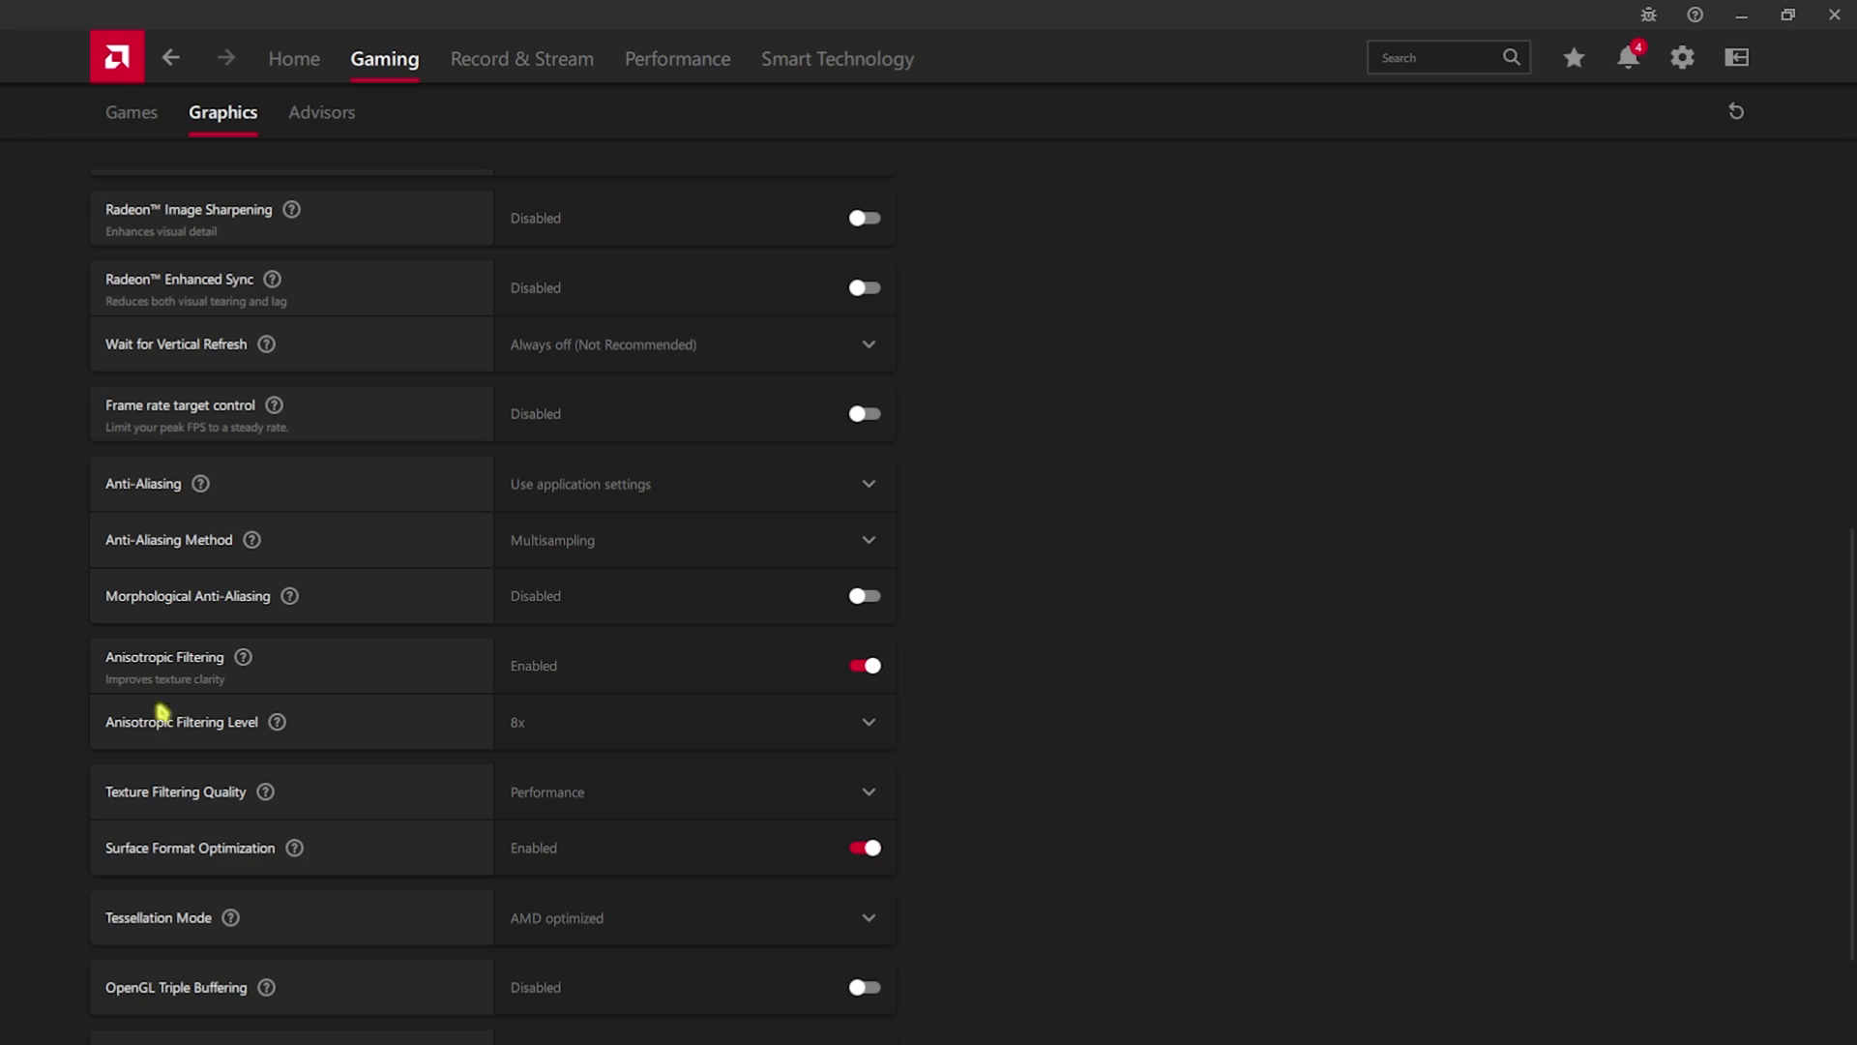
Set Anisotropic Filtering to 2x, keeping Texture Filtering Performance and Tessellation AMD optimized.
click(571, 722)
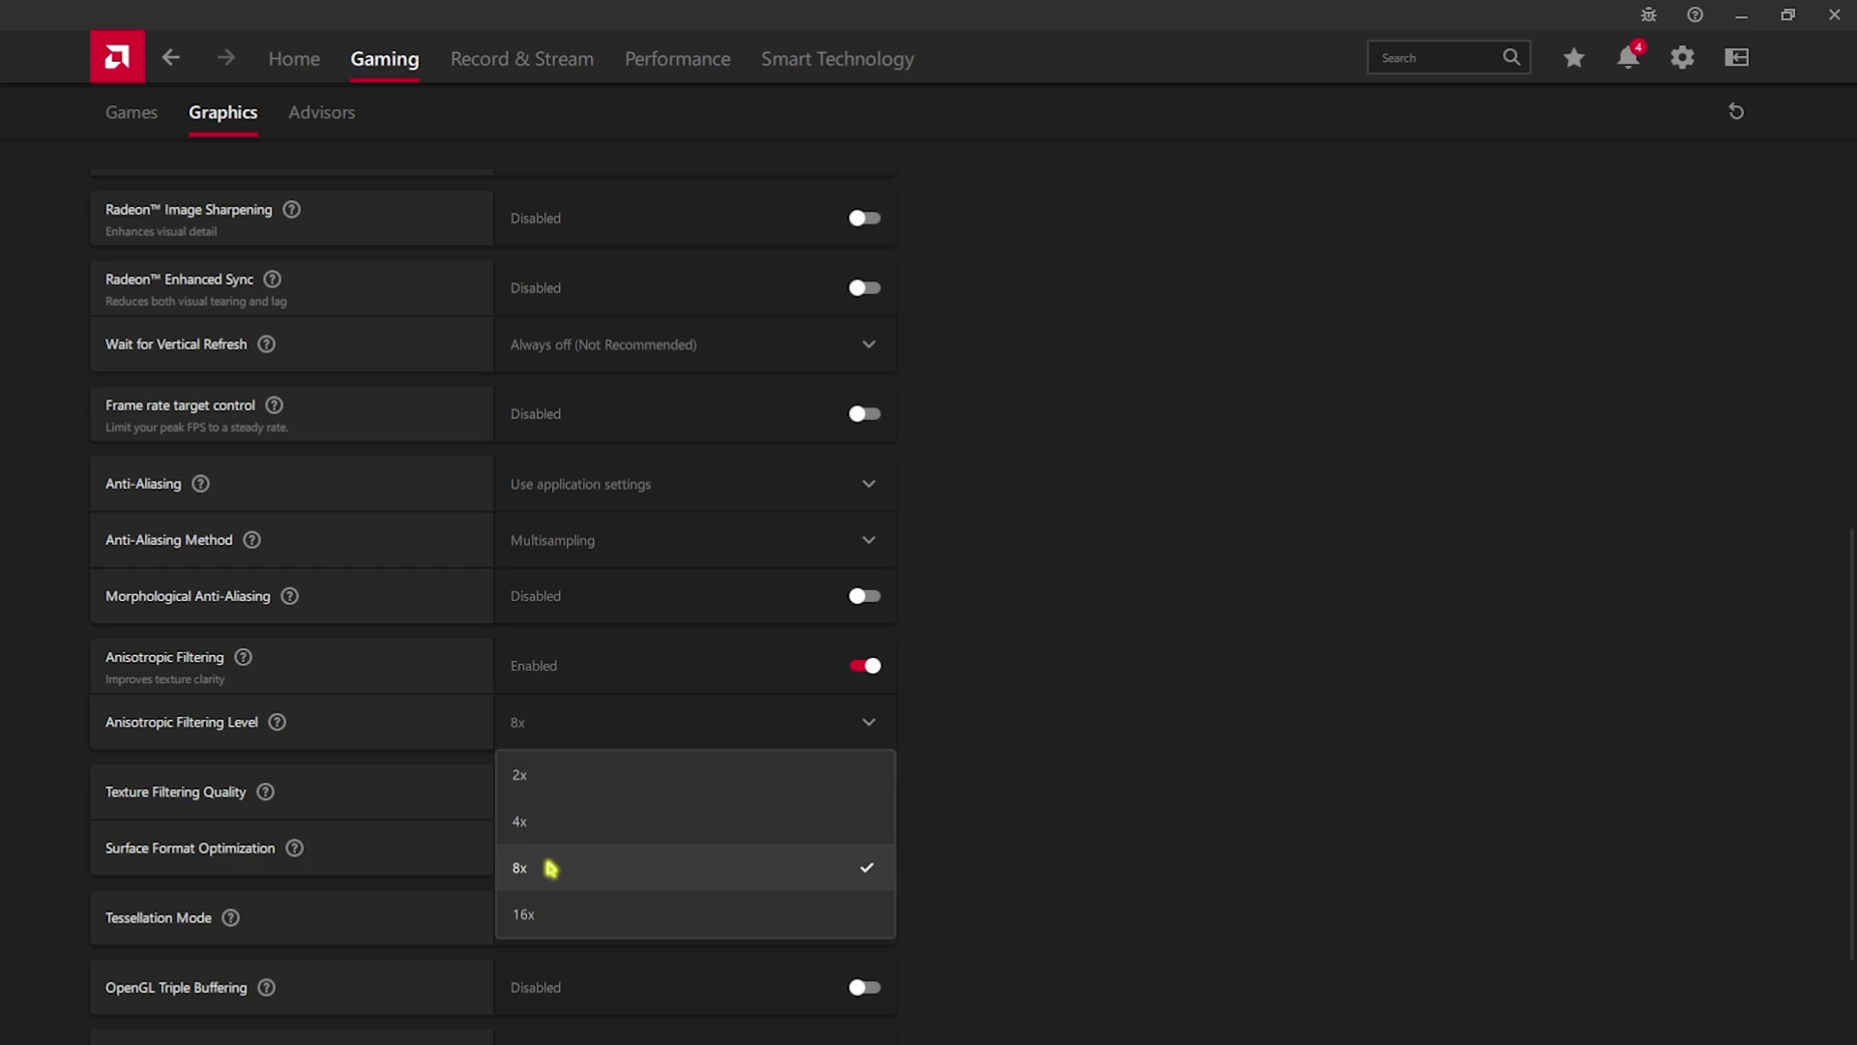
click(518, 777)
scroll(526, 780, down, 2)
click(684, 640)
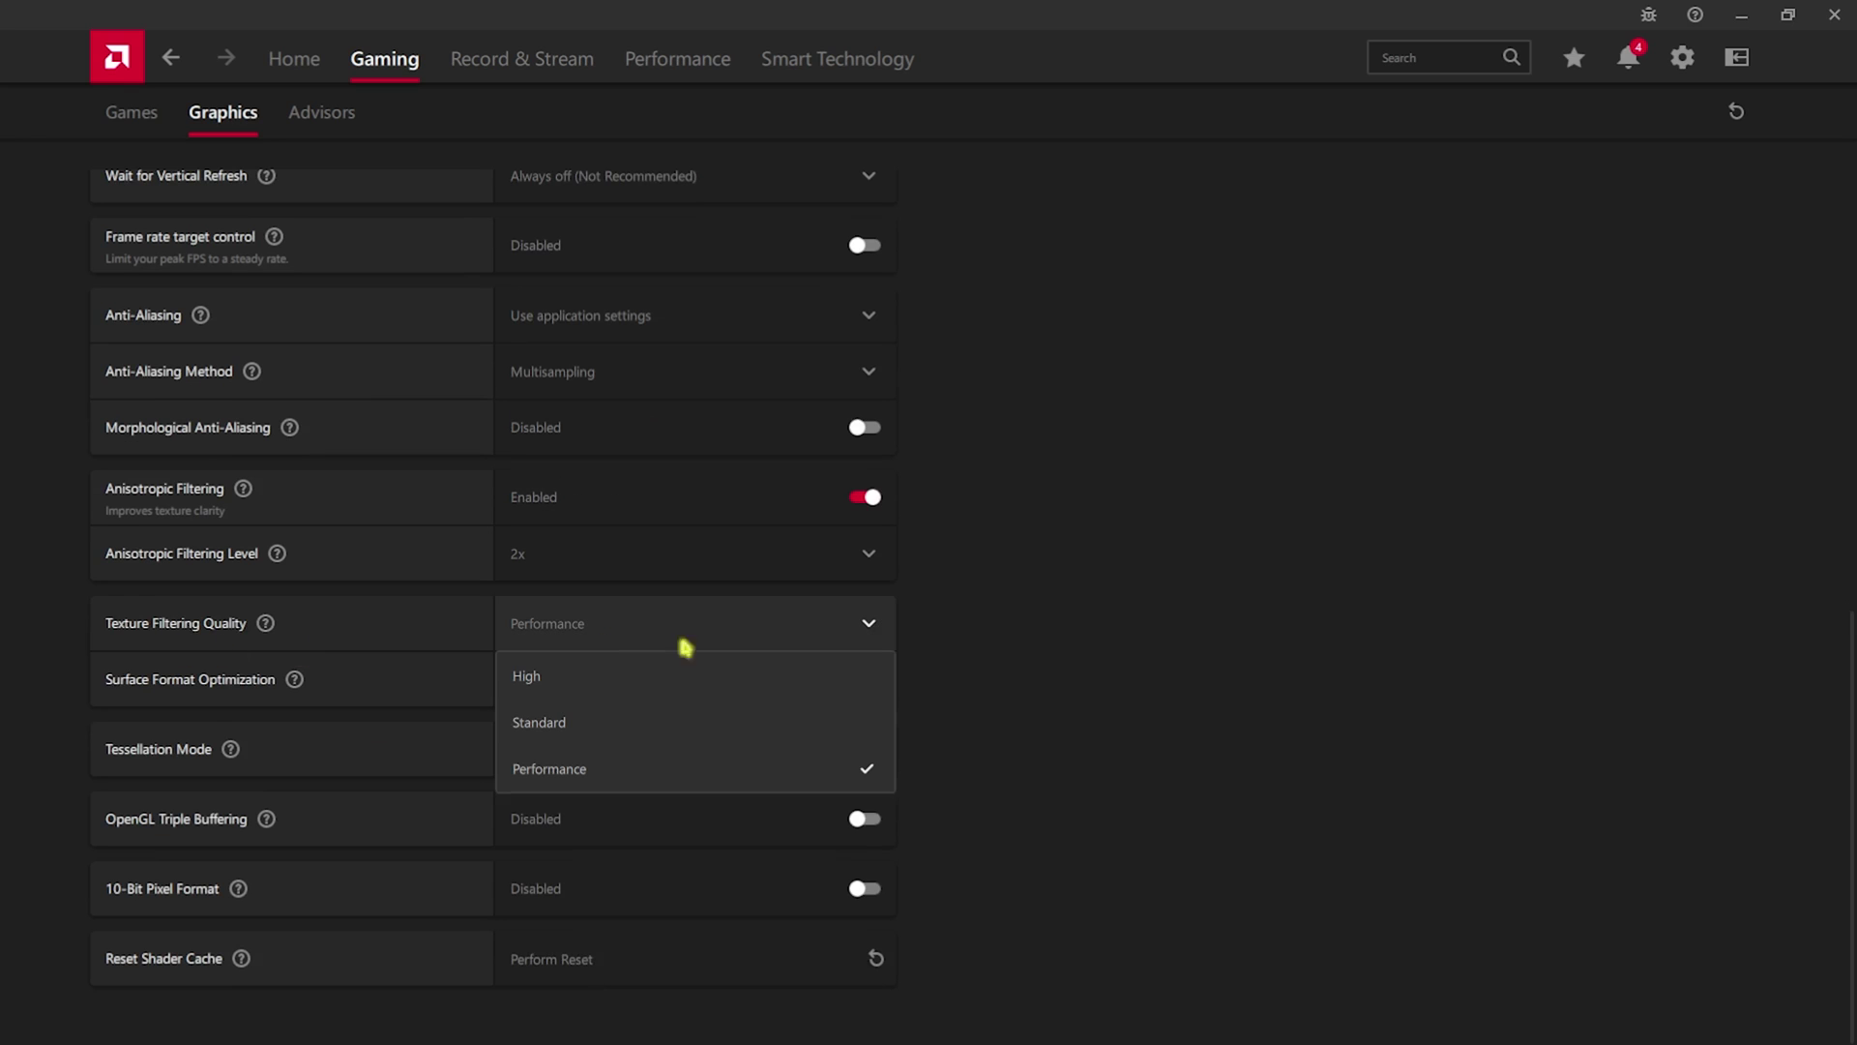
click(568, 764)
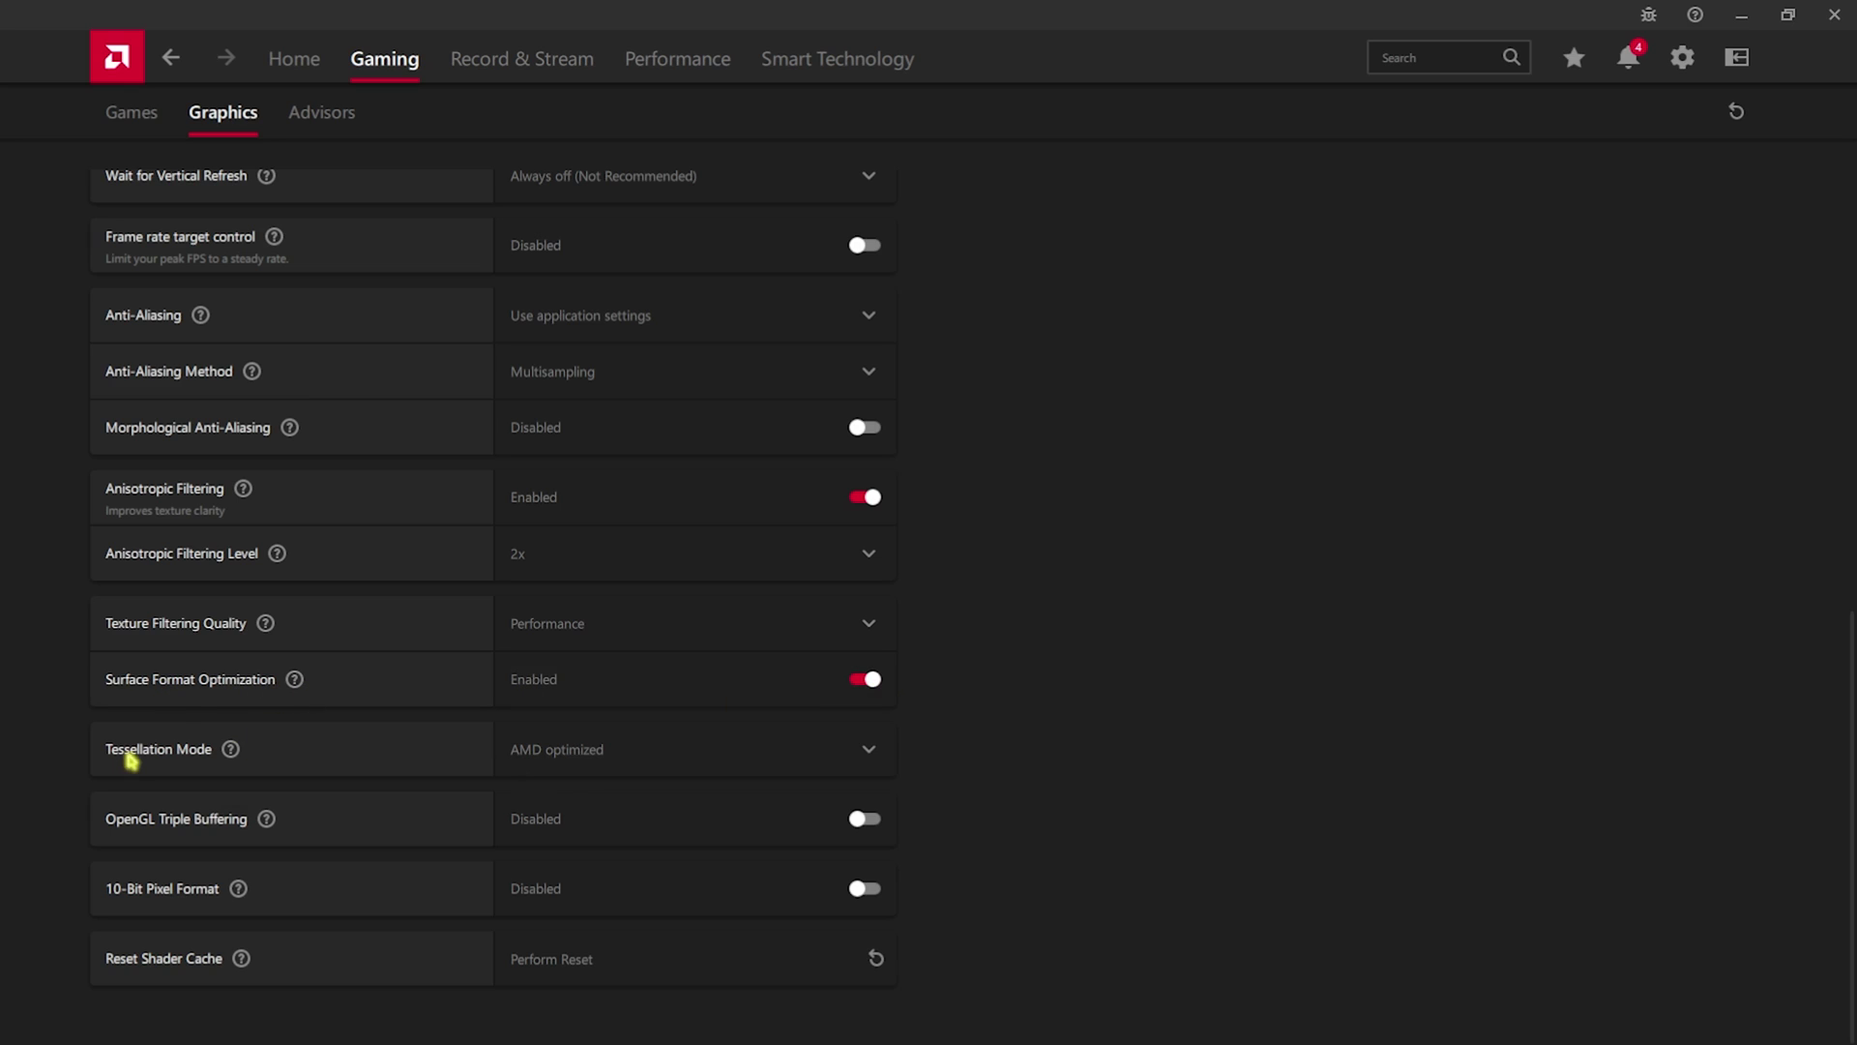
click(517, 756)
click(576, 804)
Reset the shader cache via Perform Reset and confirm with OK.
click(568, 971)
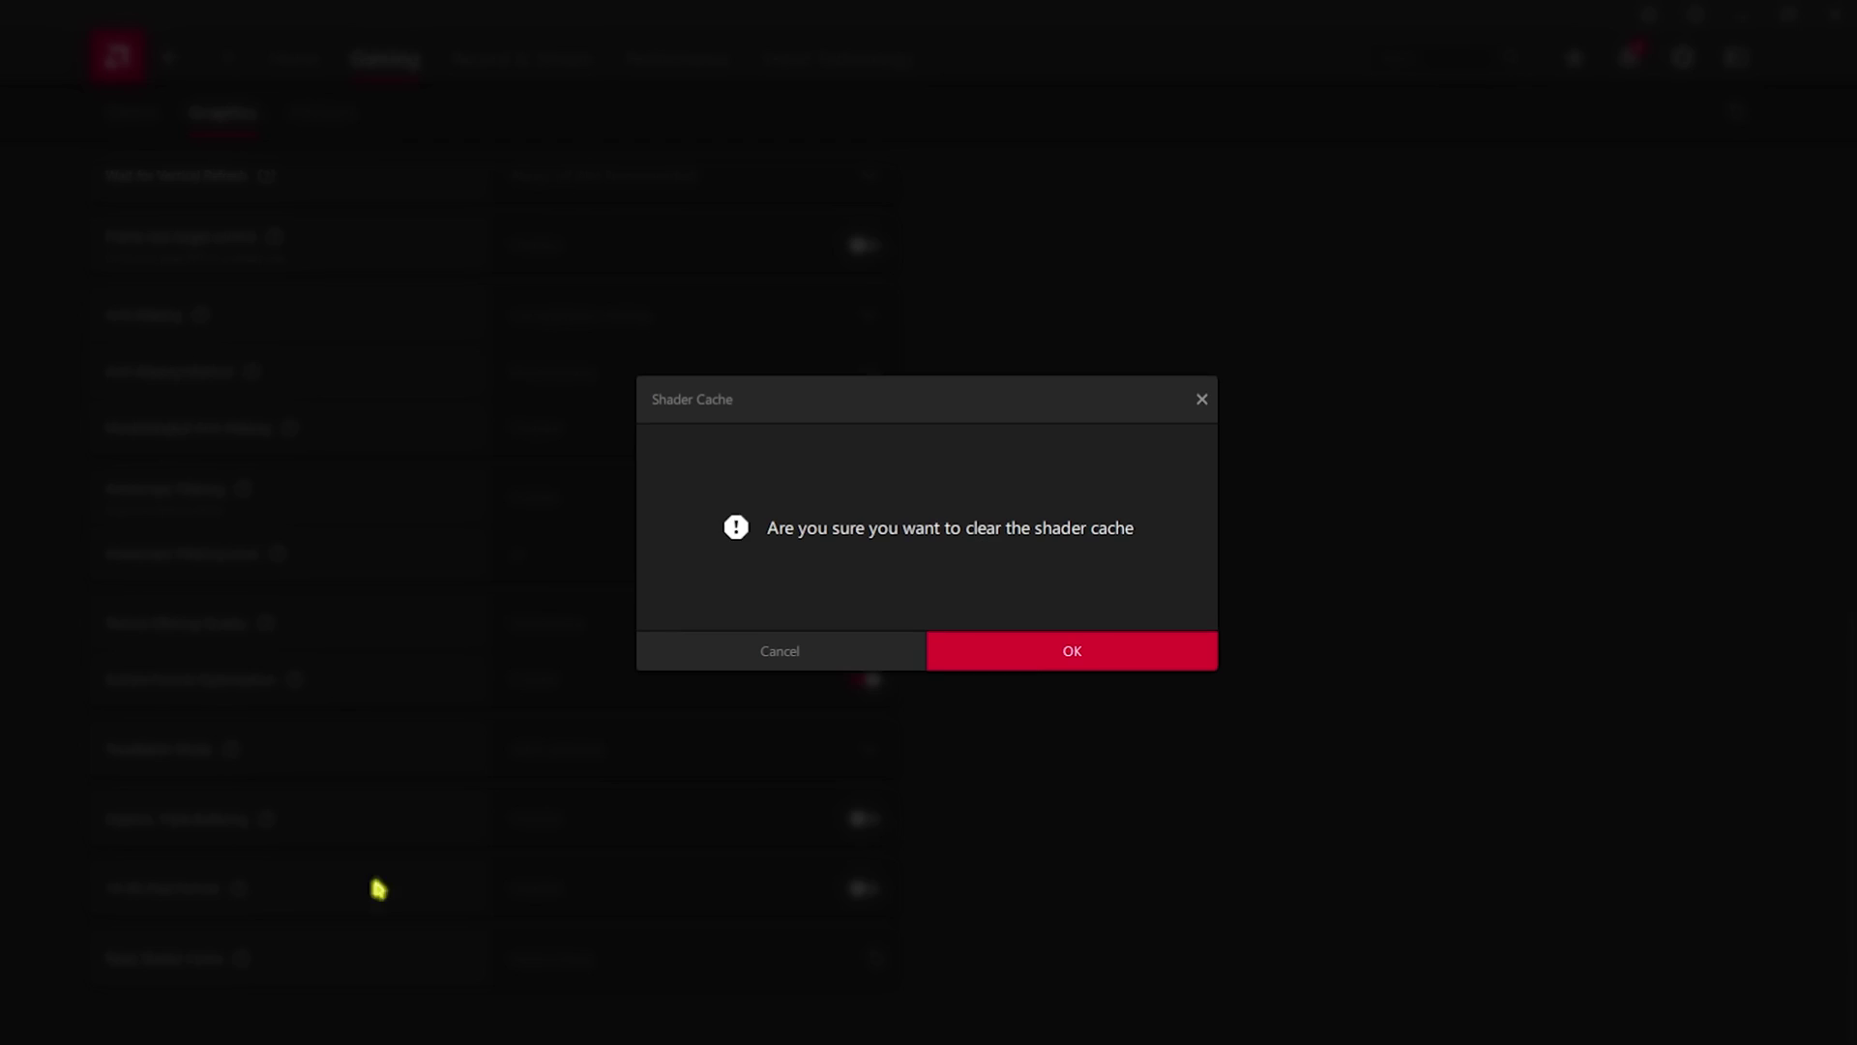
click(1074, 651)
scroll(393, 539, up, 5)
scroll(394, 539, down, 5)
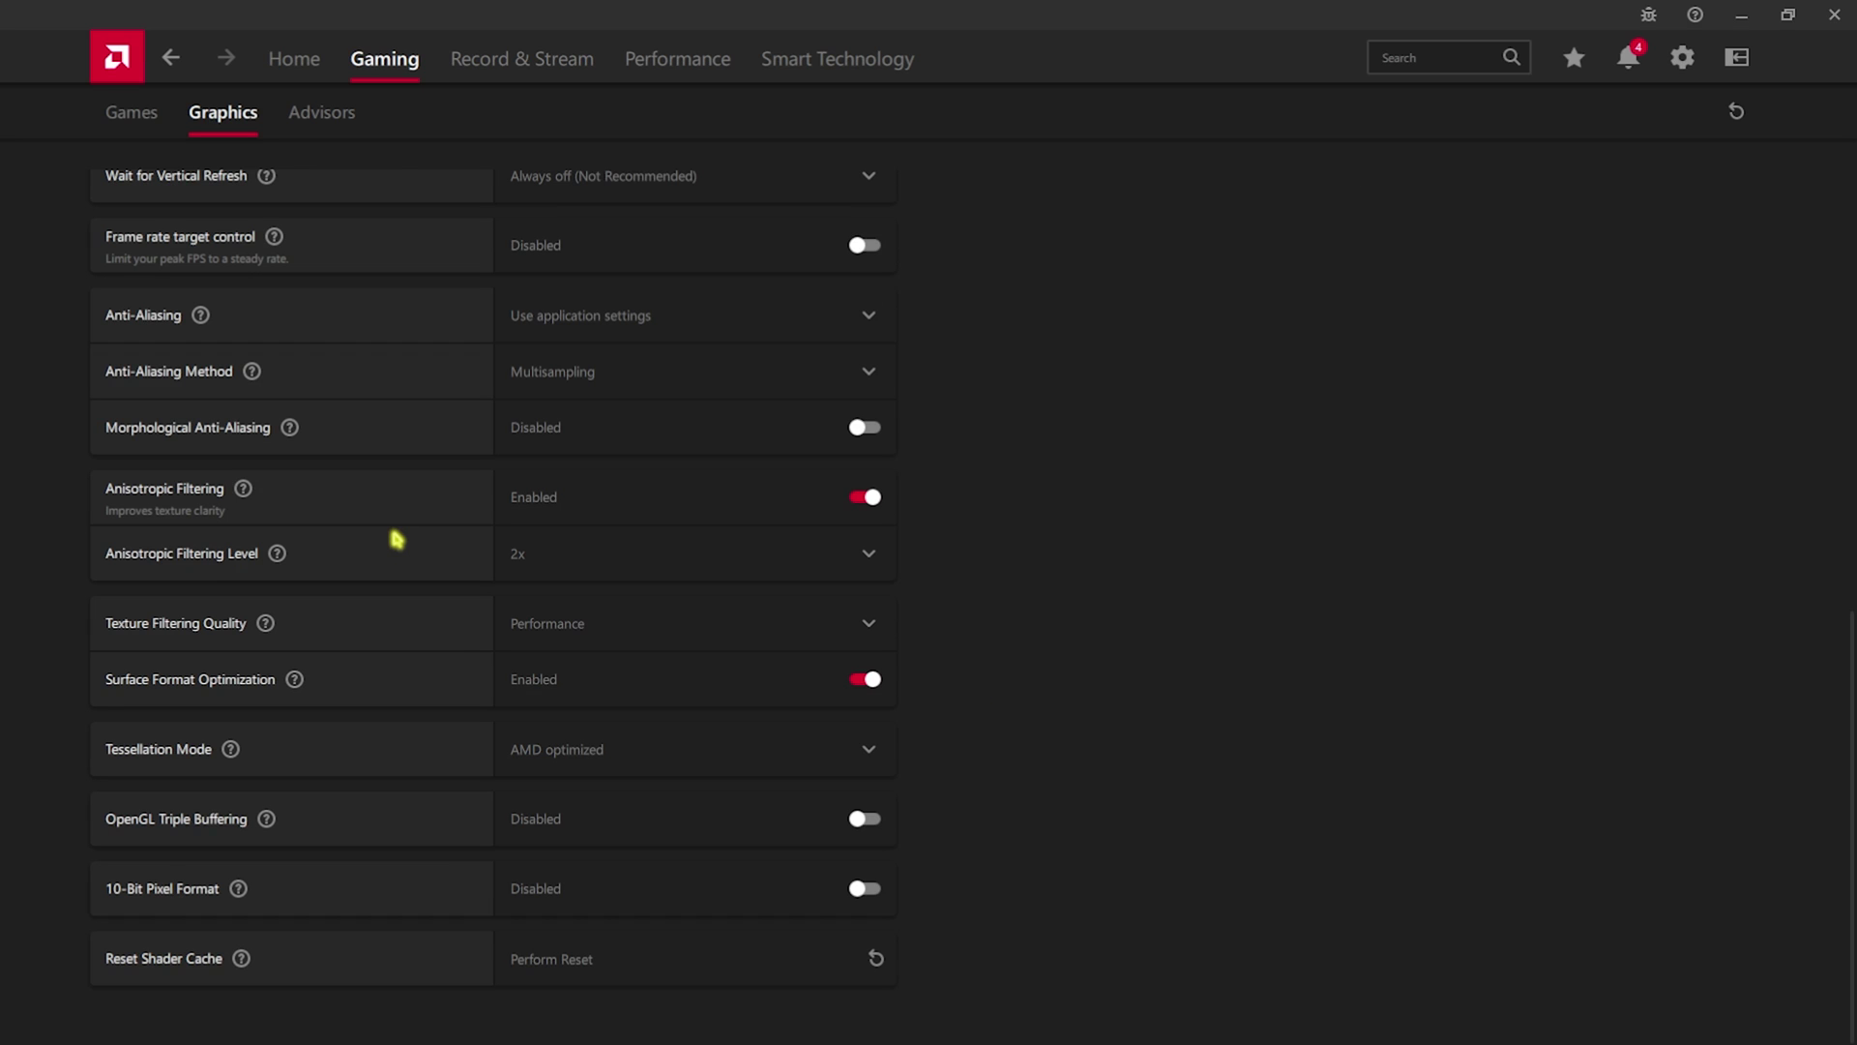
Open Record & Stream Settings and review the Recording, Live Streaming and Media options.
scroll(420, 517, up, 10)
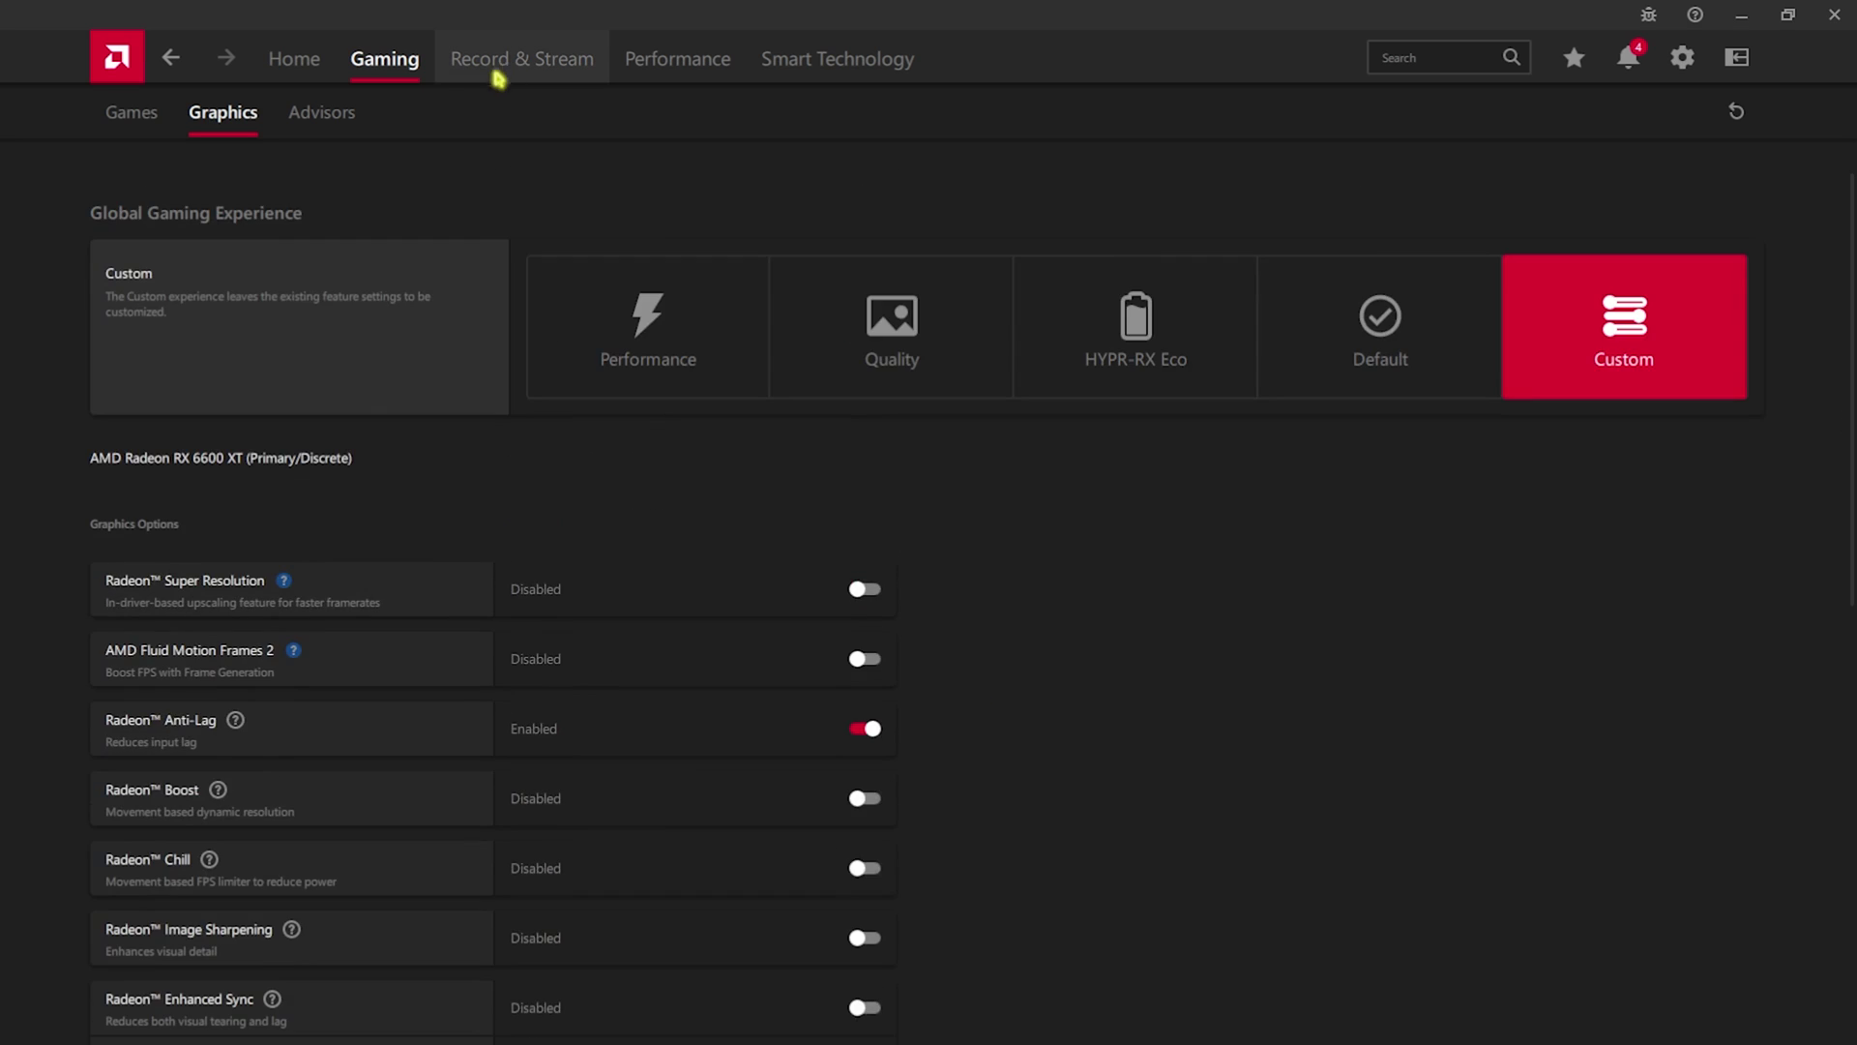
click(544, 69)
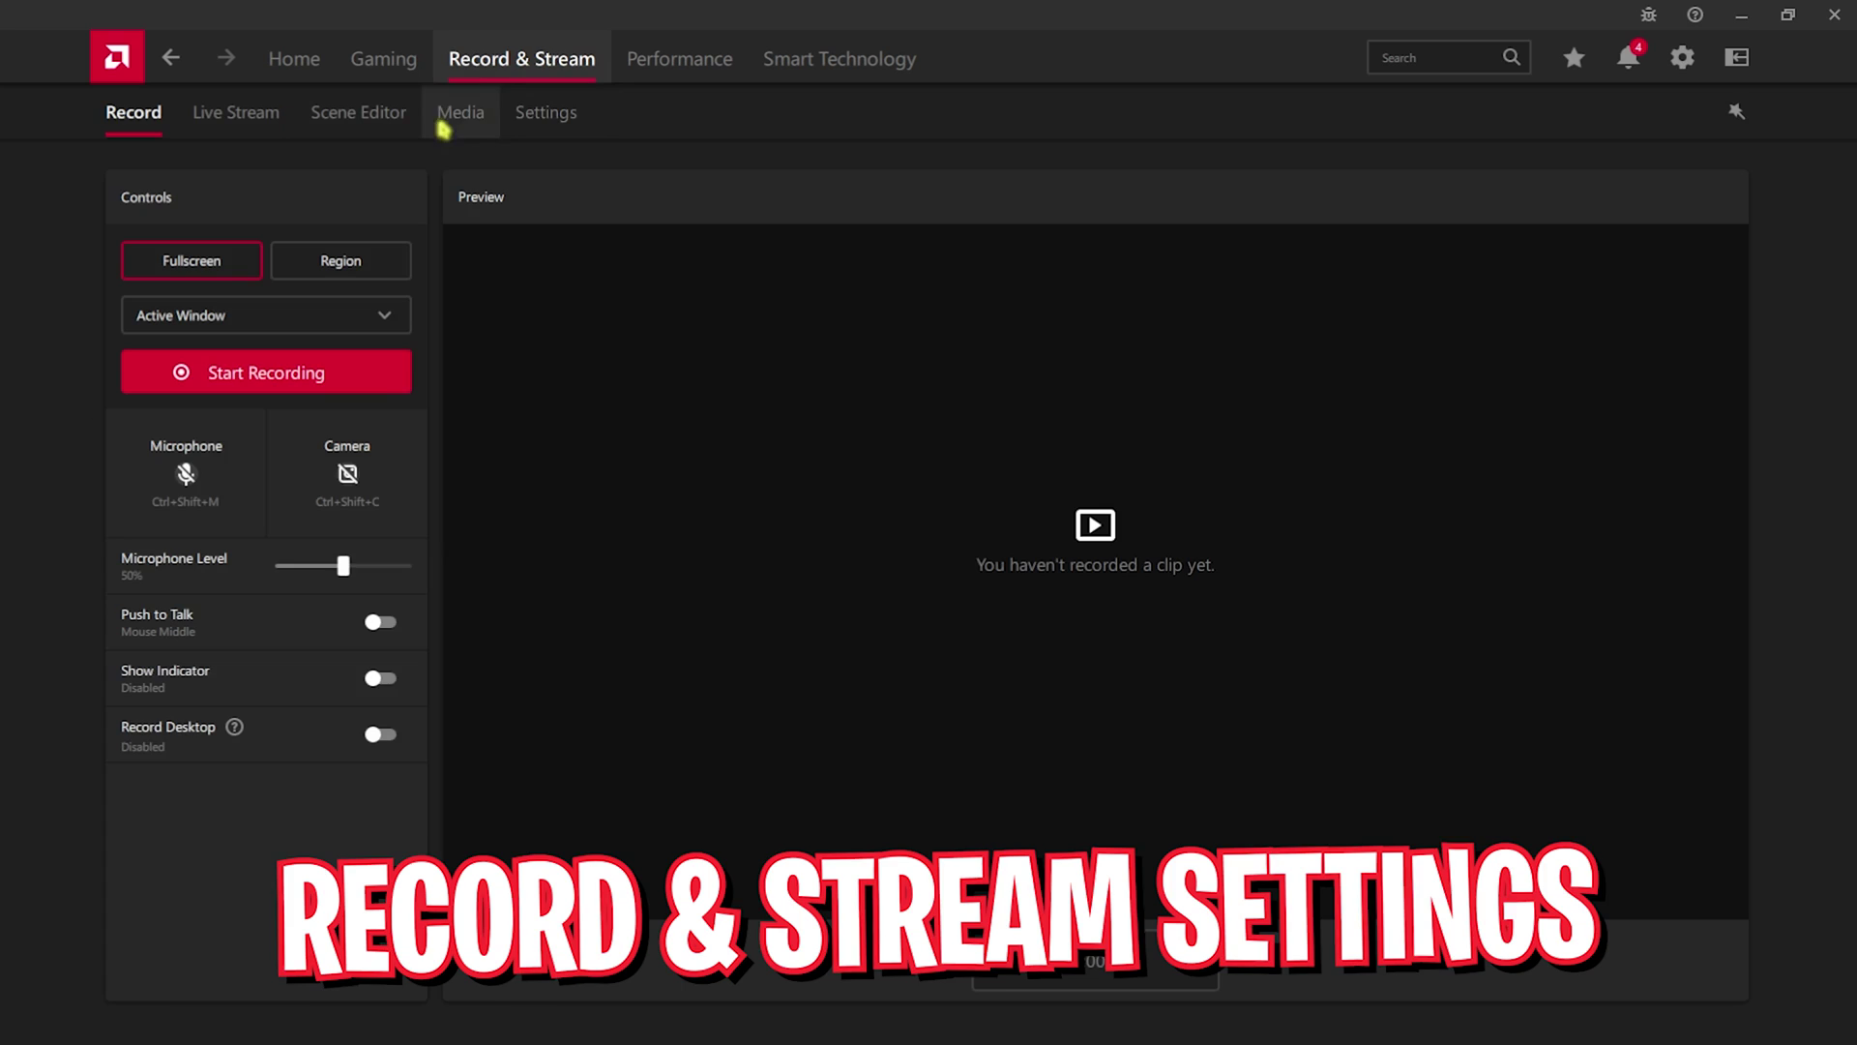
click(523, 118)
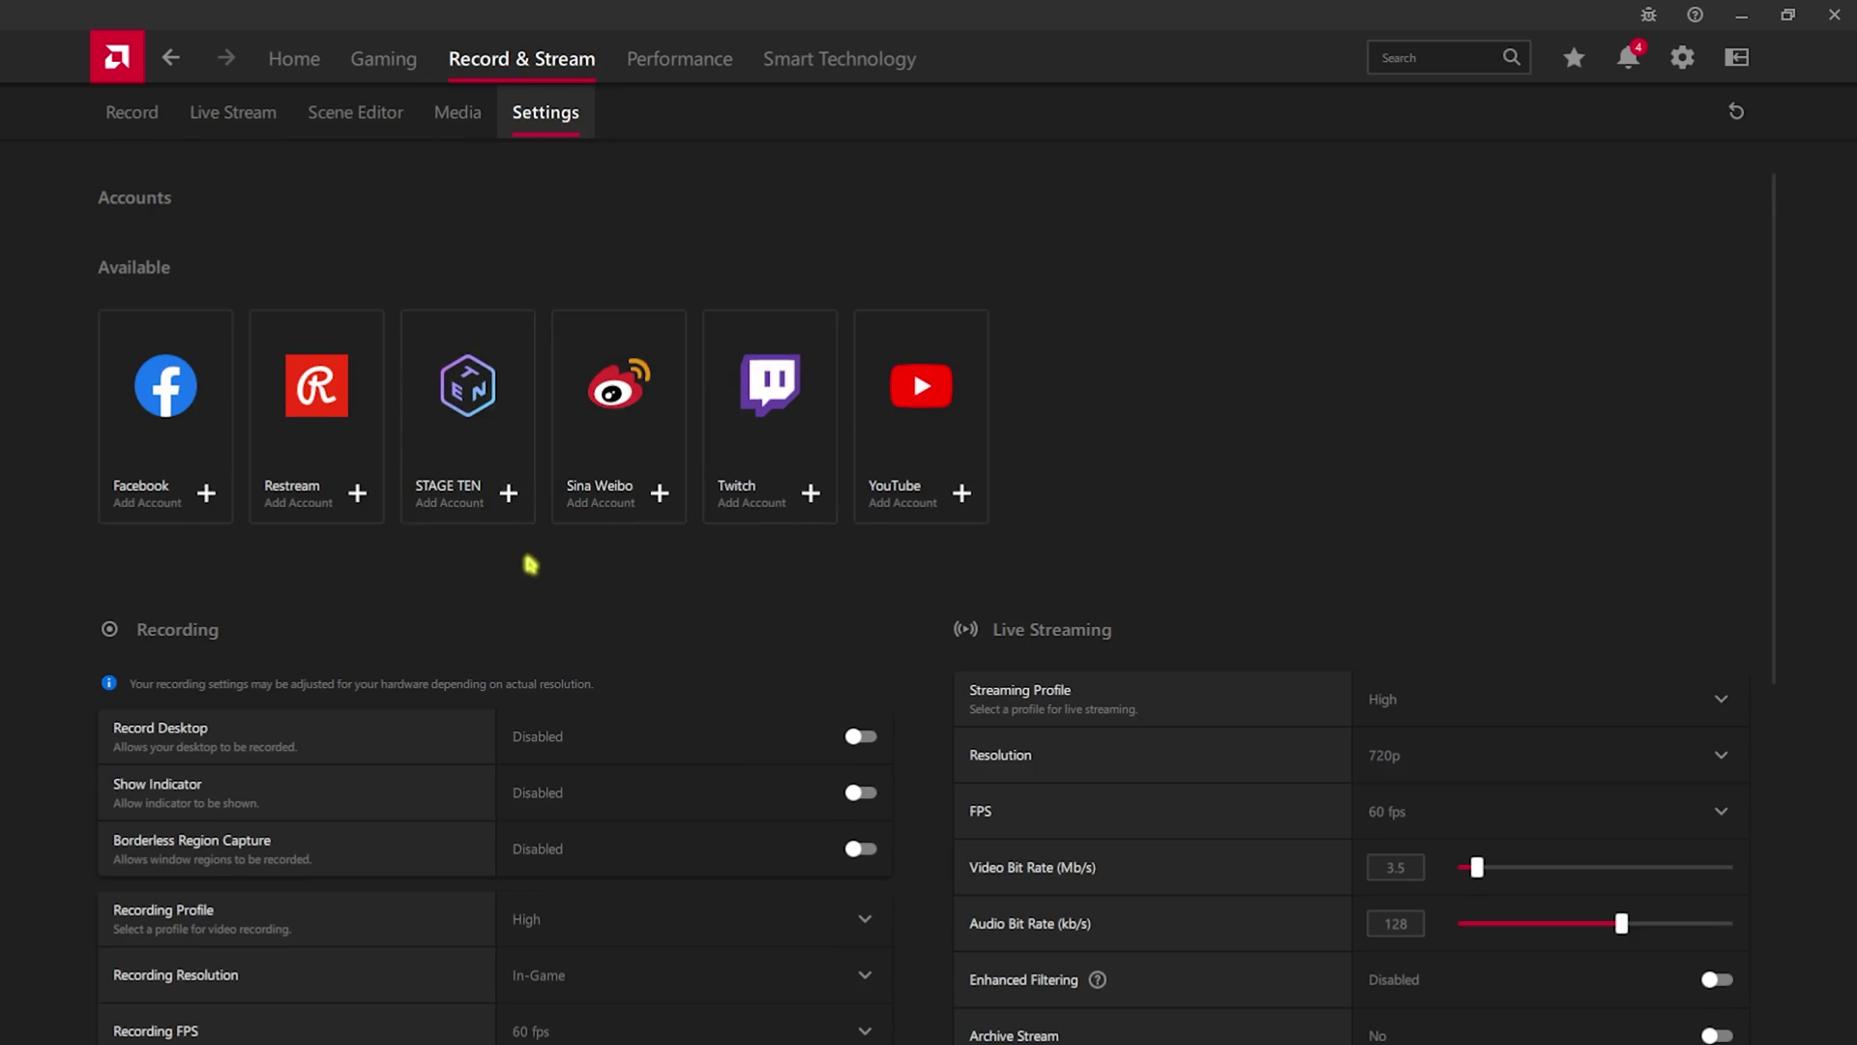
scroll(850, 483, down, 6)
scroll(864, 322, up, 1)
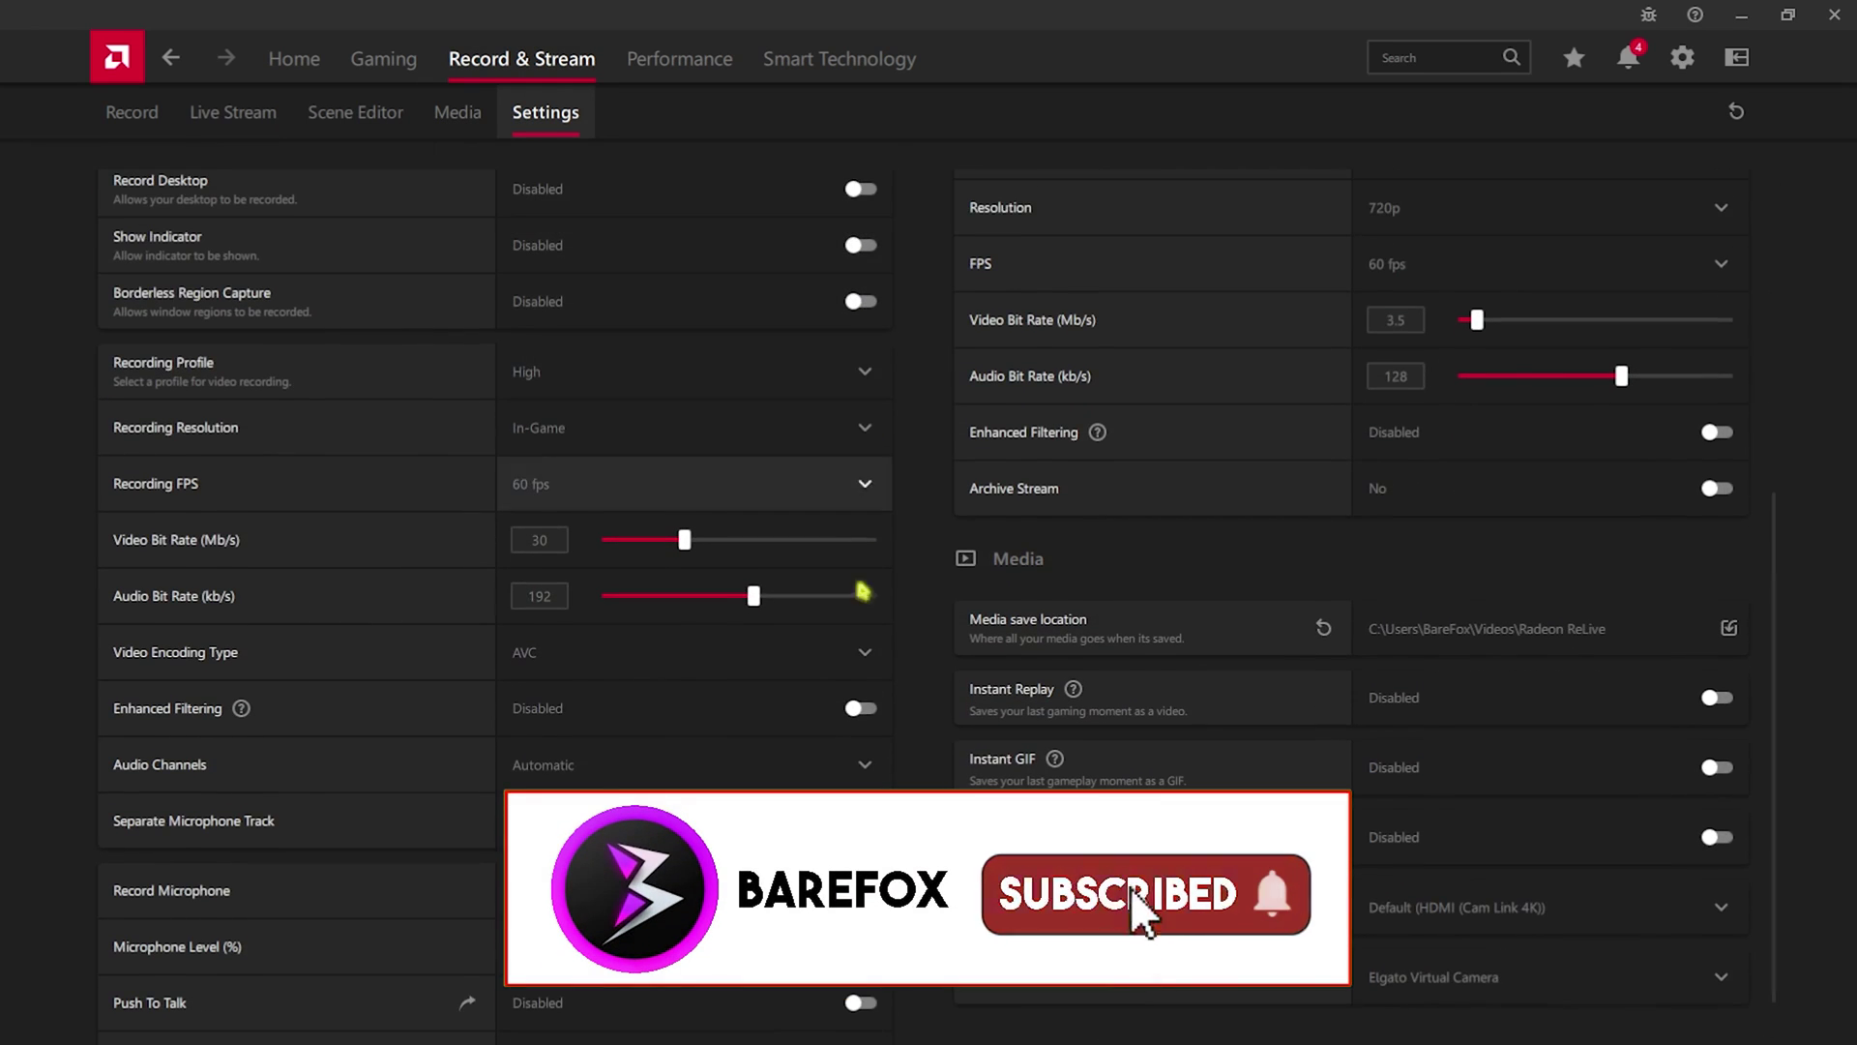
scroll(1122, 630, up, 4)
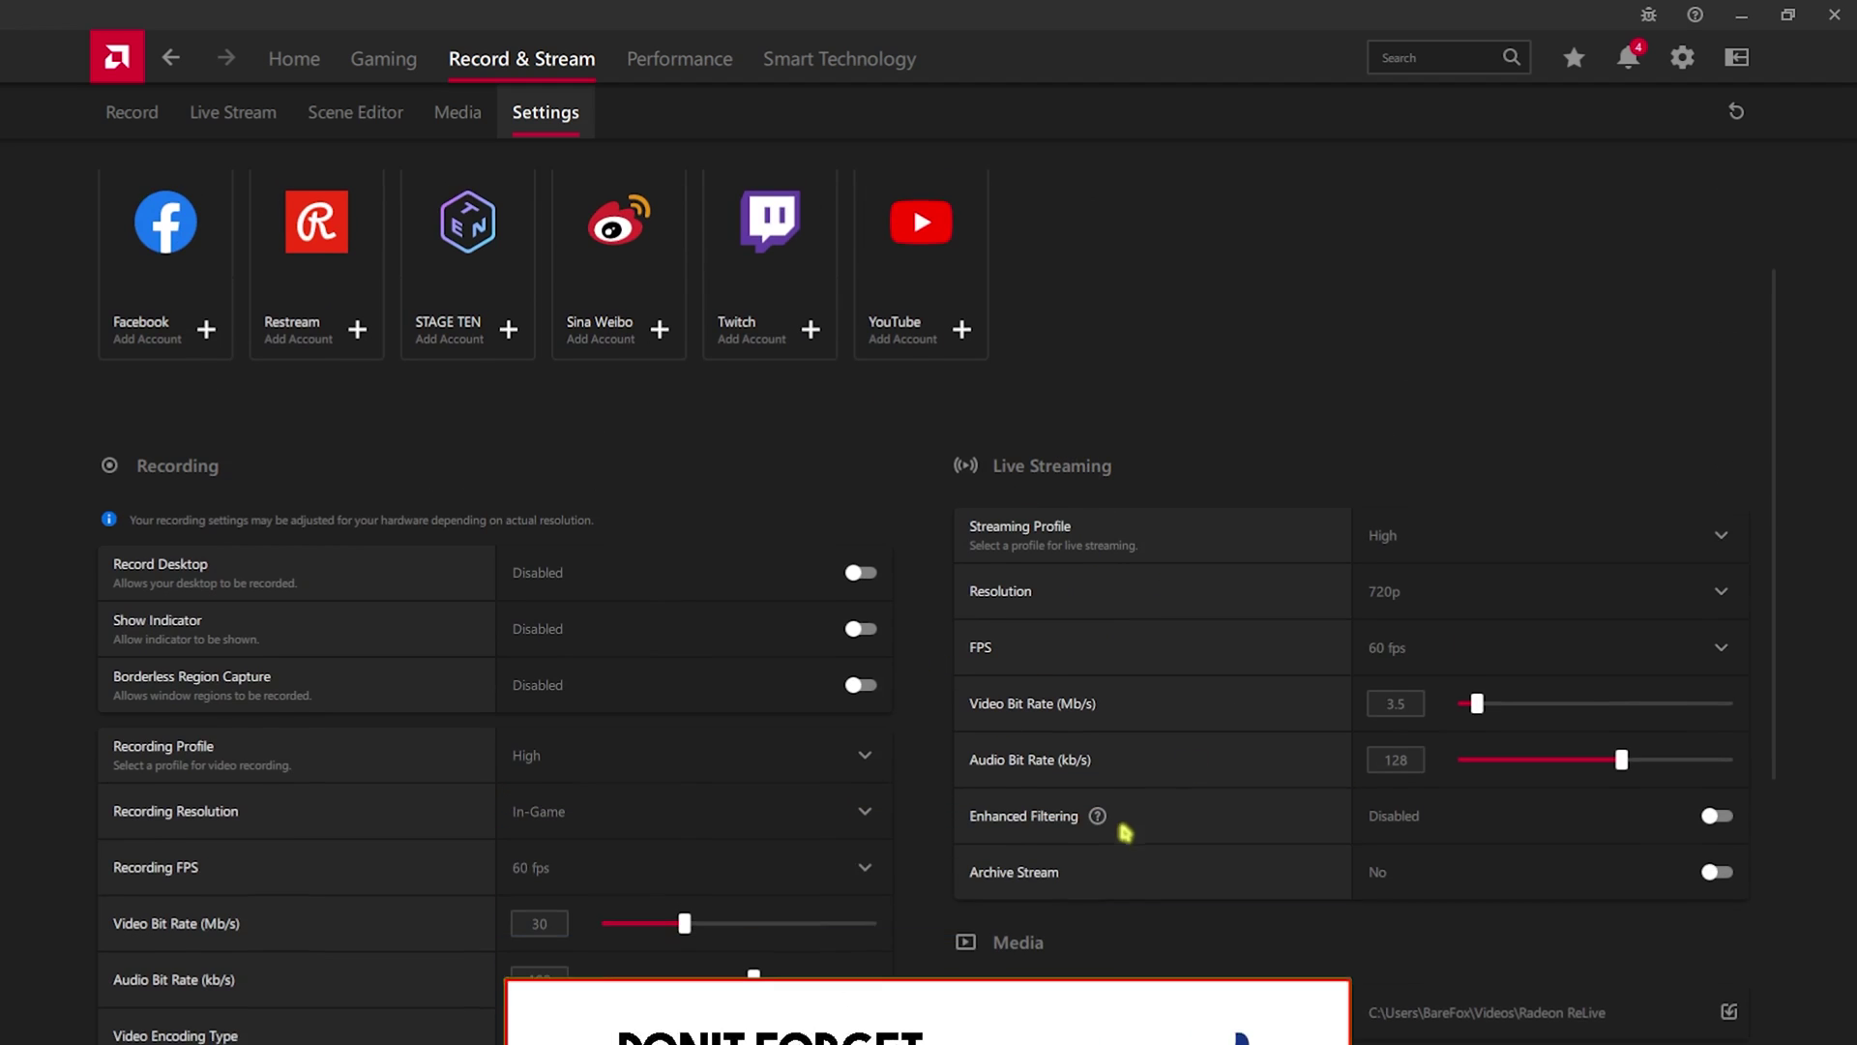
scroll(1644, 677, down, 2)
scroll(1086, 666, down, 4)
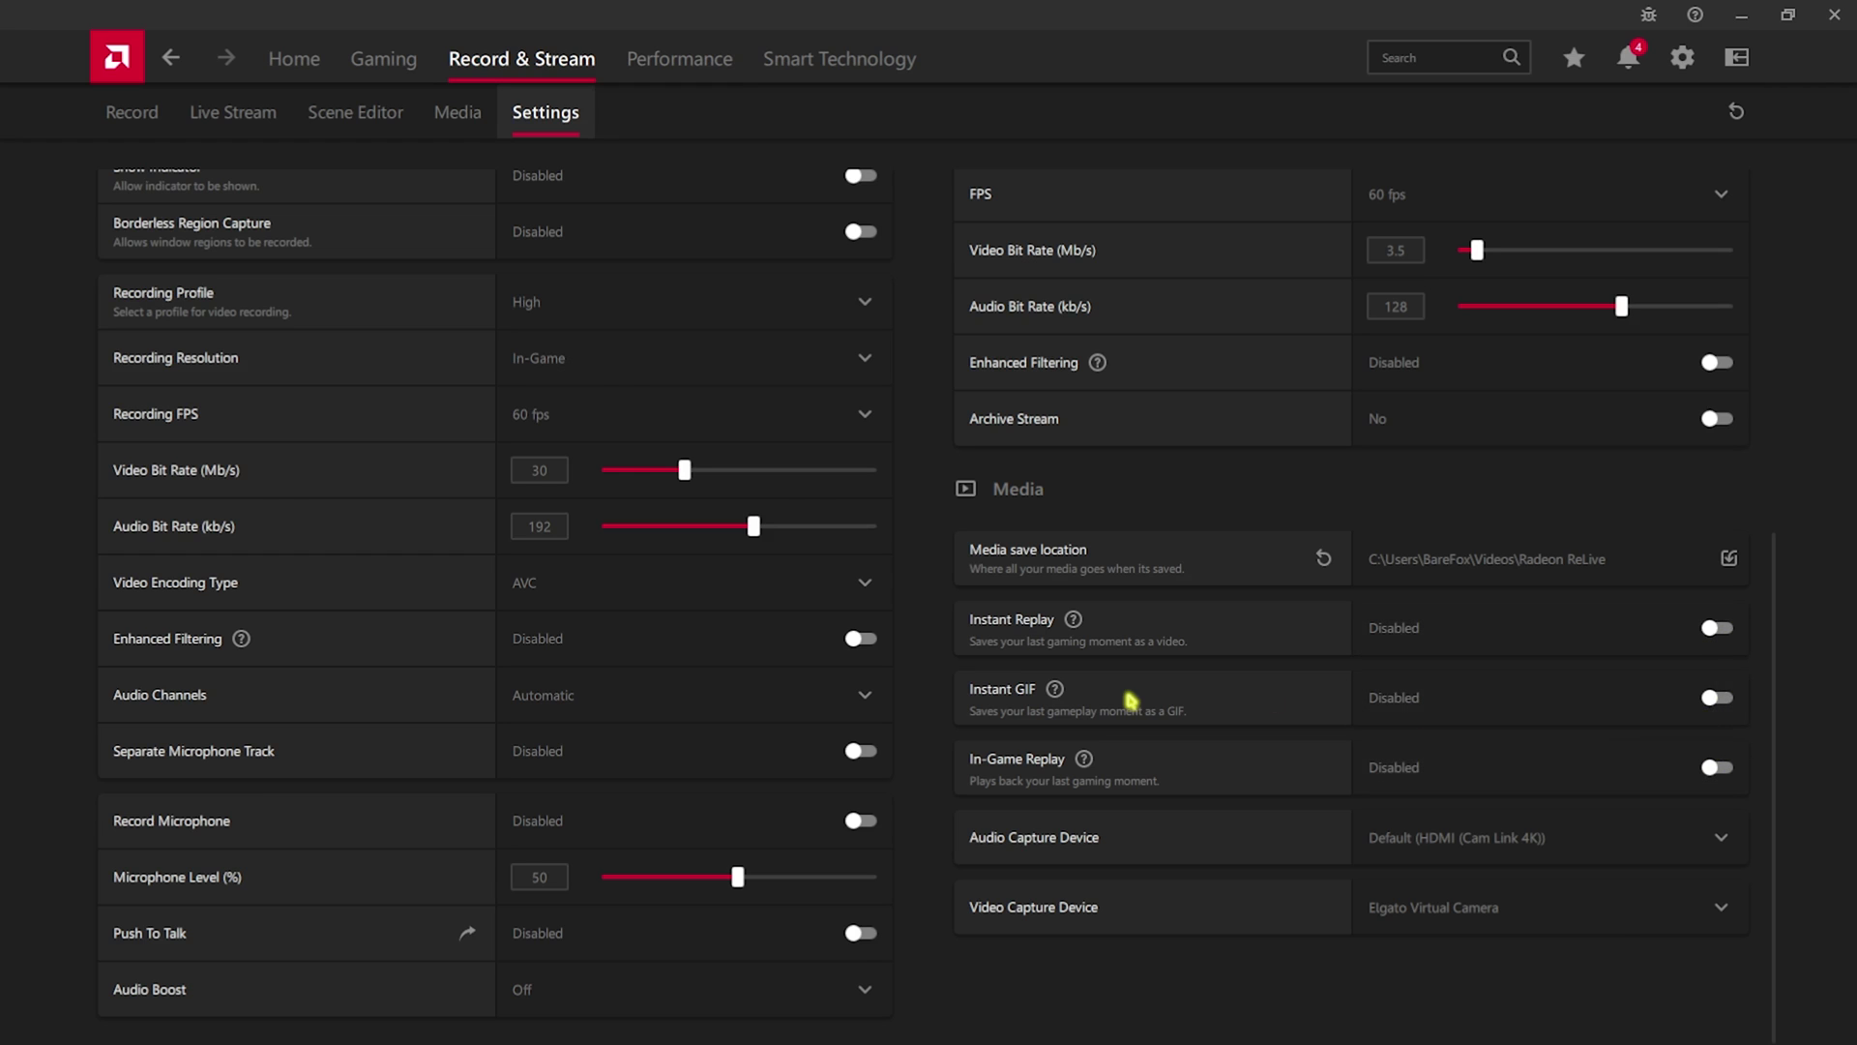
Go to Performance > Tuning and scroll down to confirm SmartAccess Memory is enabled.
click(703, 61)
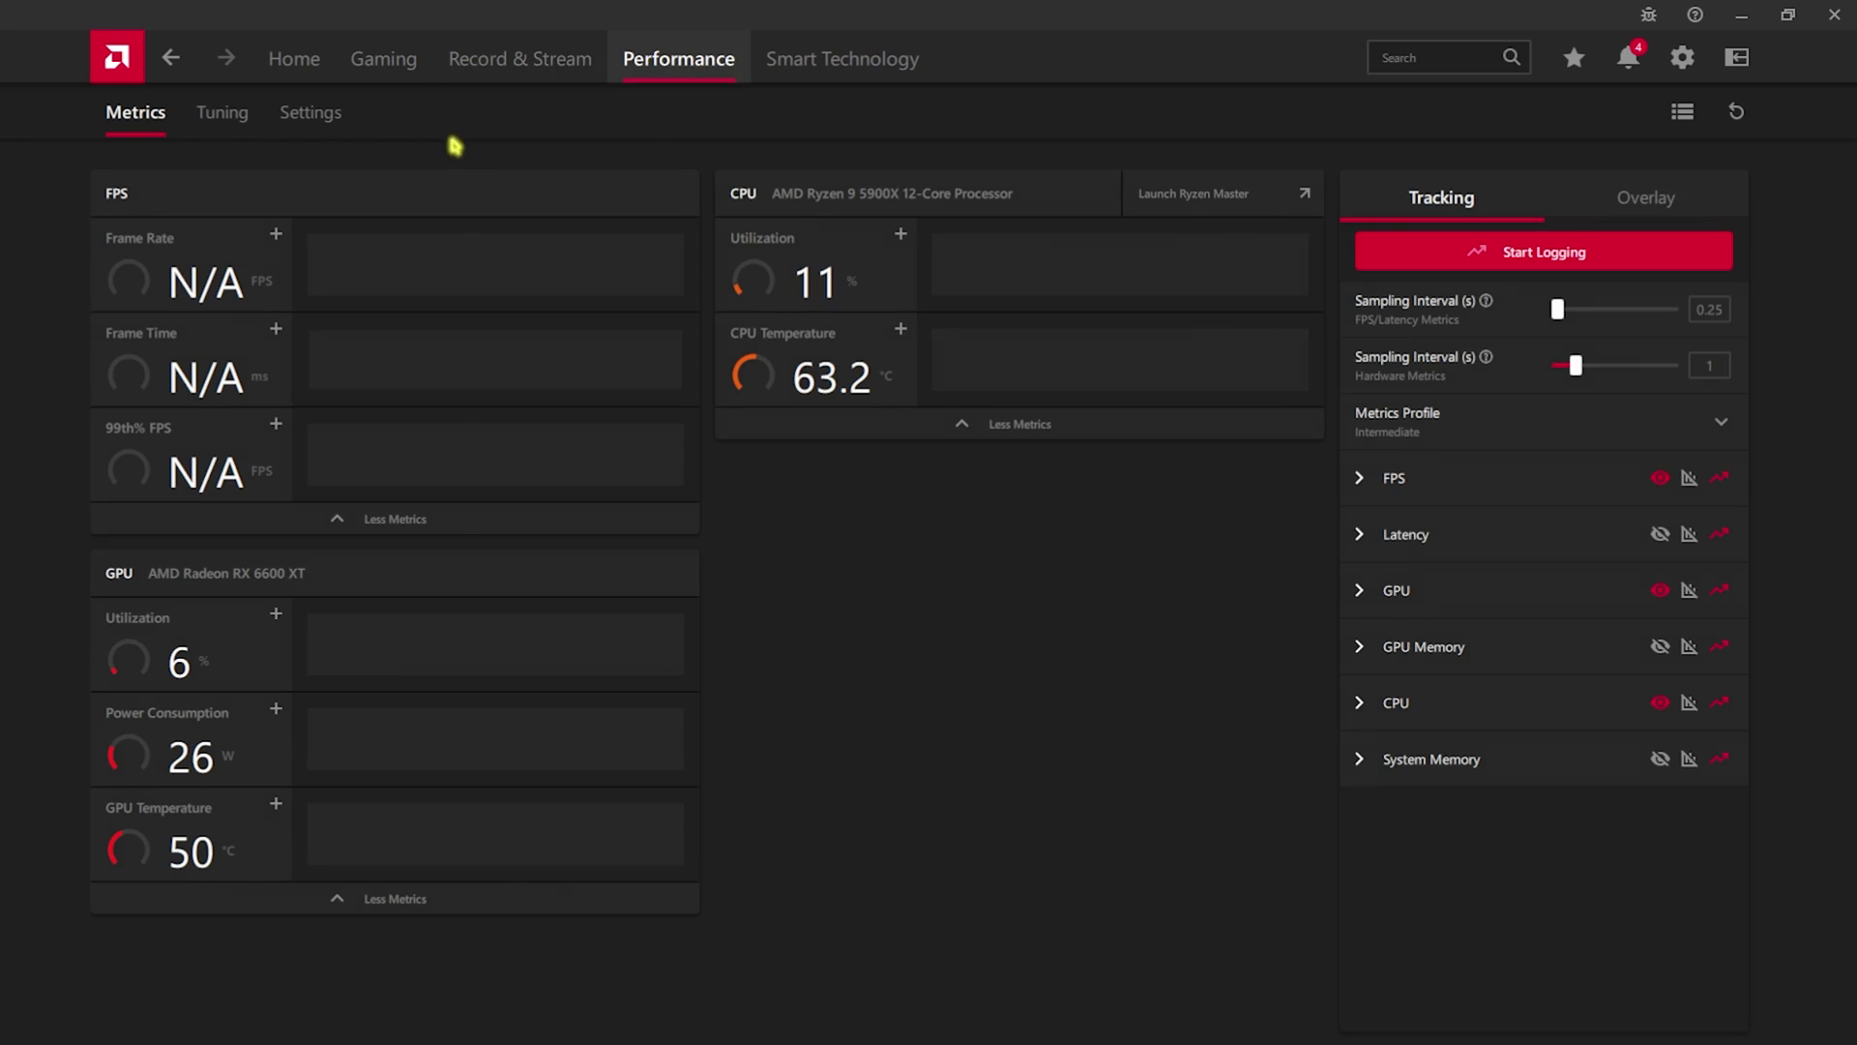
click(220, 114)
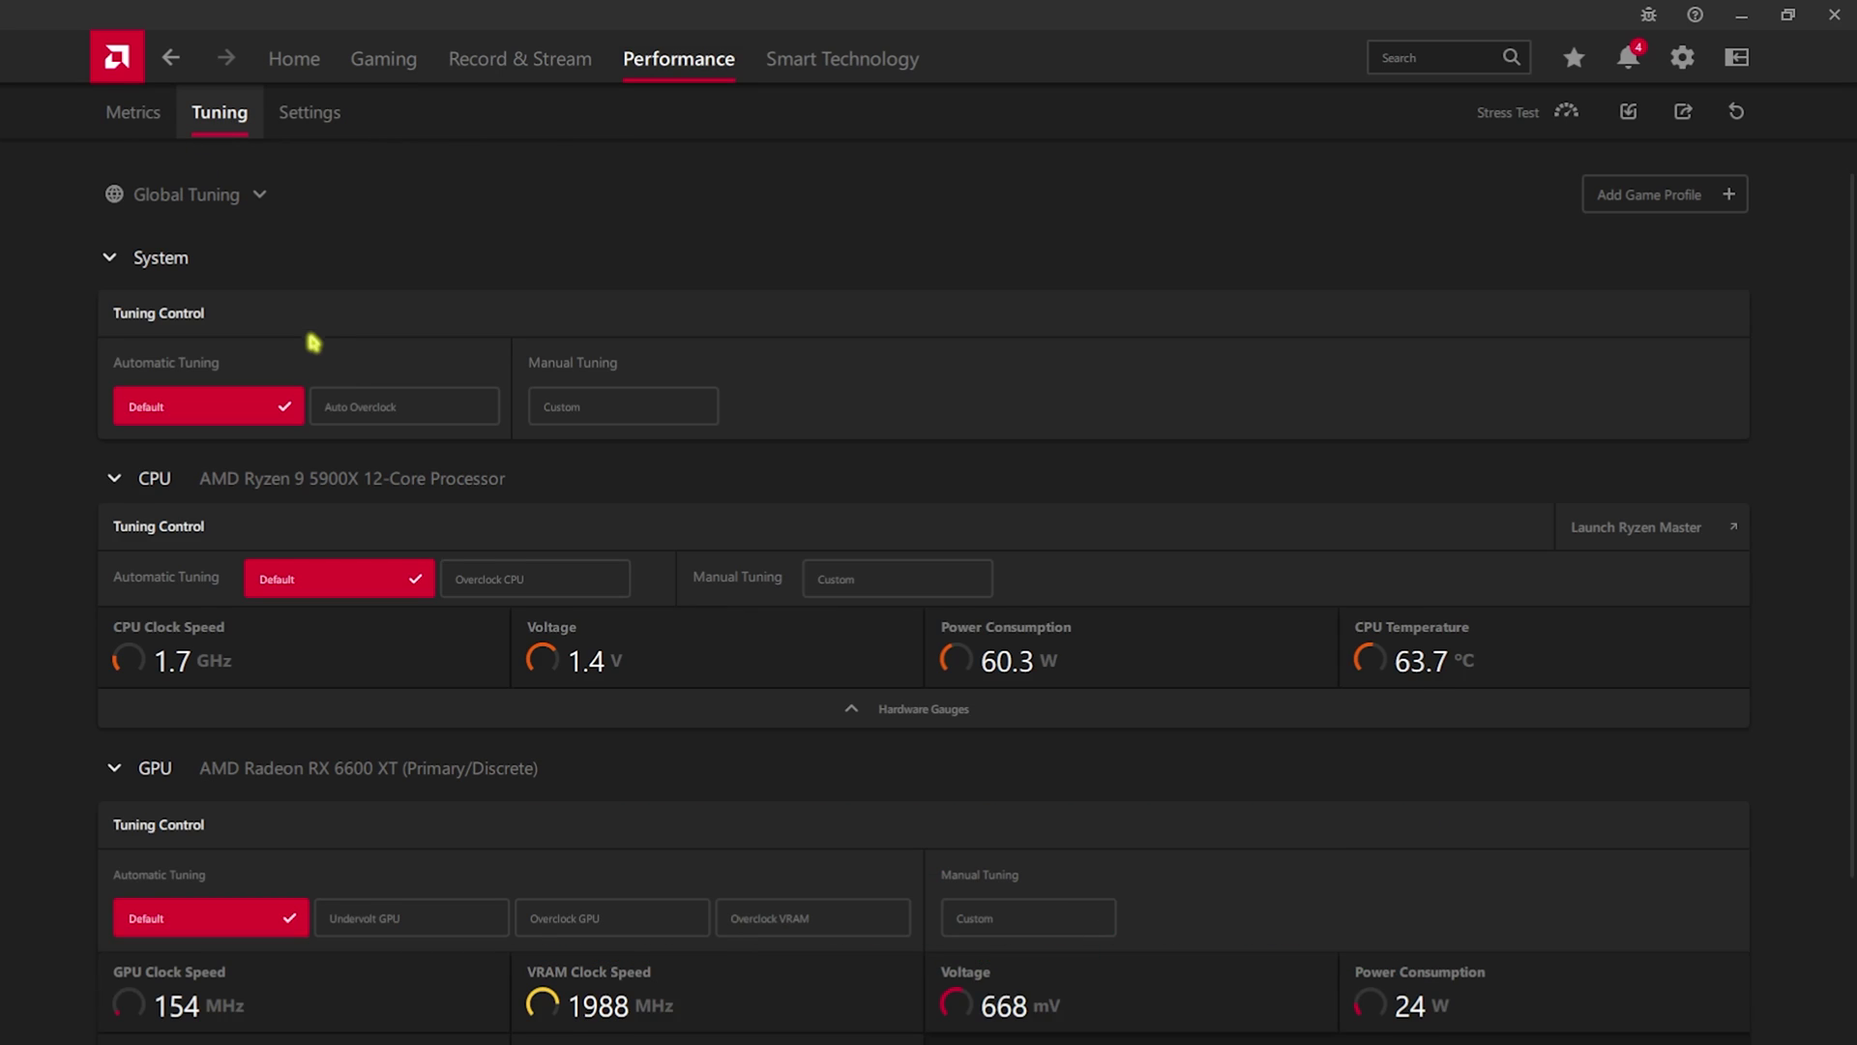
scroll(313, 341, down, 3)
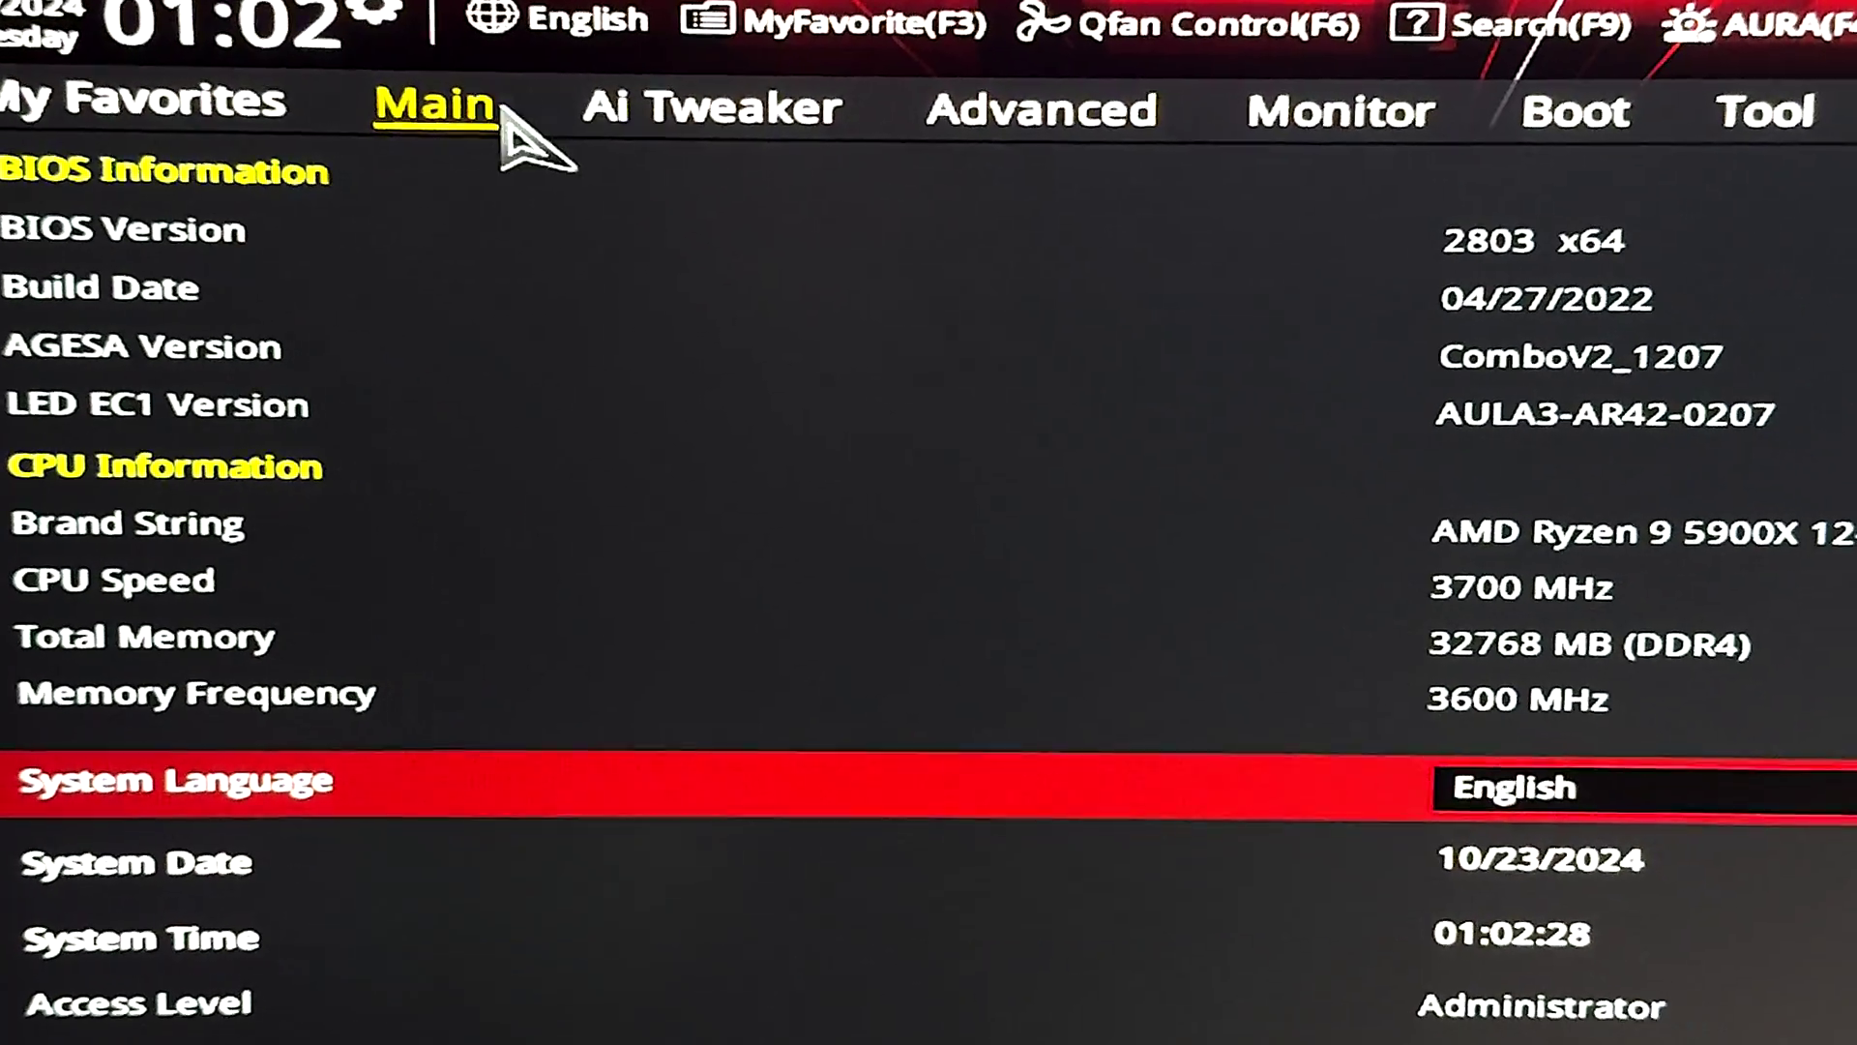
In PCI Subsystem Settings, keep Above 4G Decoding Enabled and Resize BAR Support on Auto.
click(1004, 124)
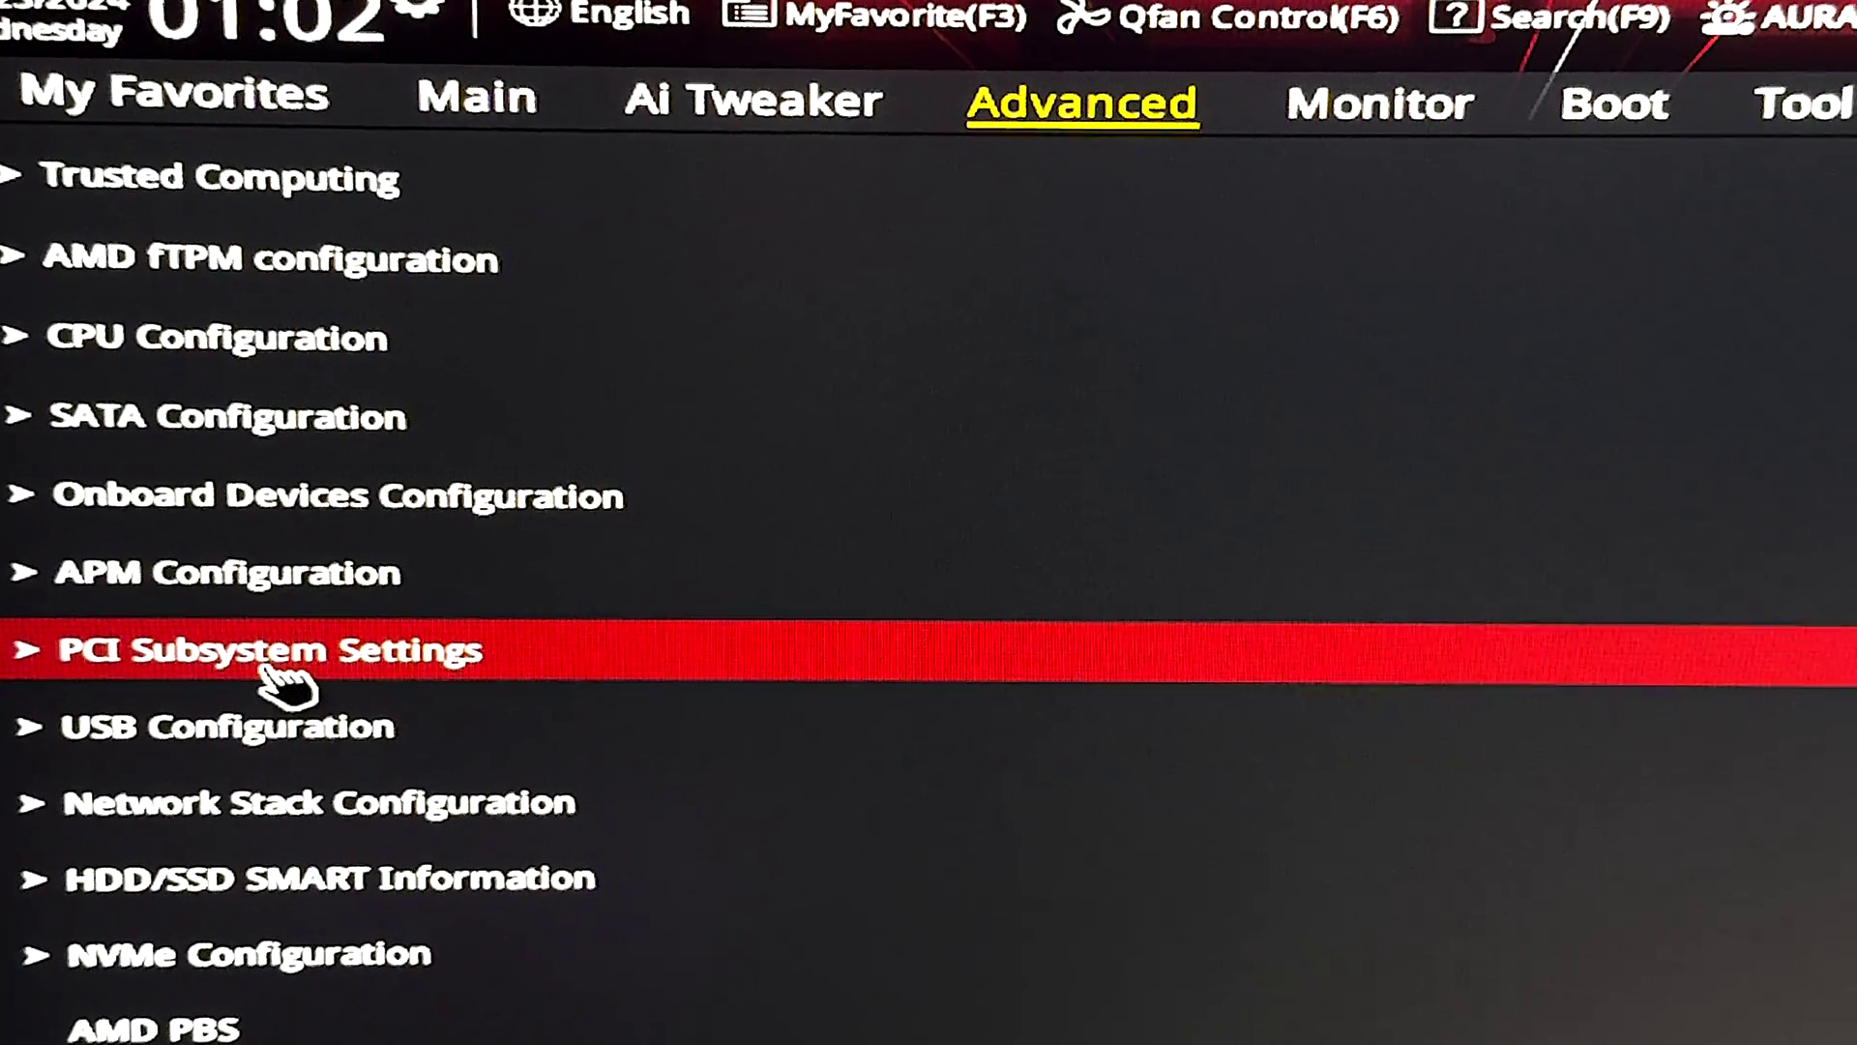
click(338, 672)
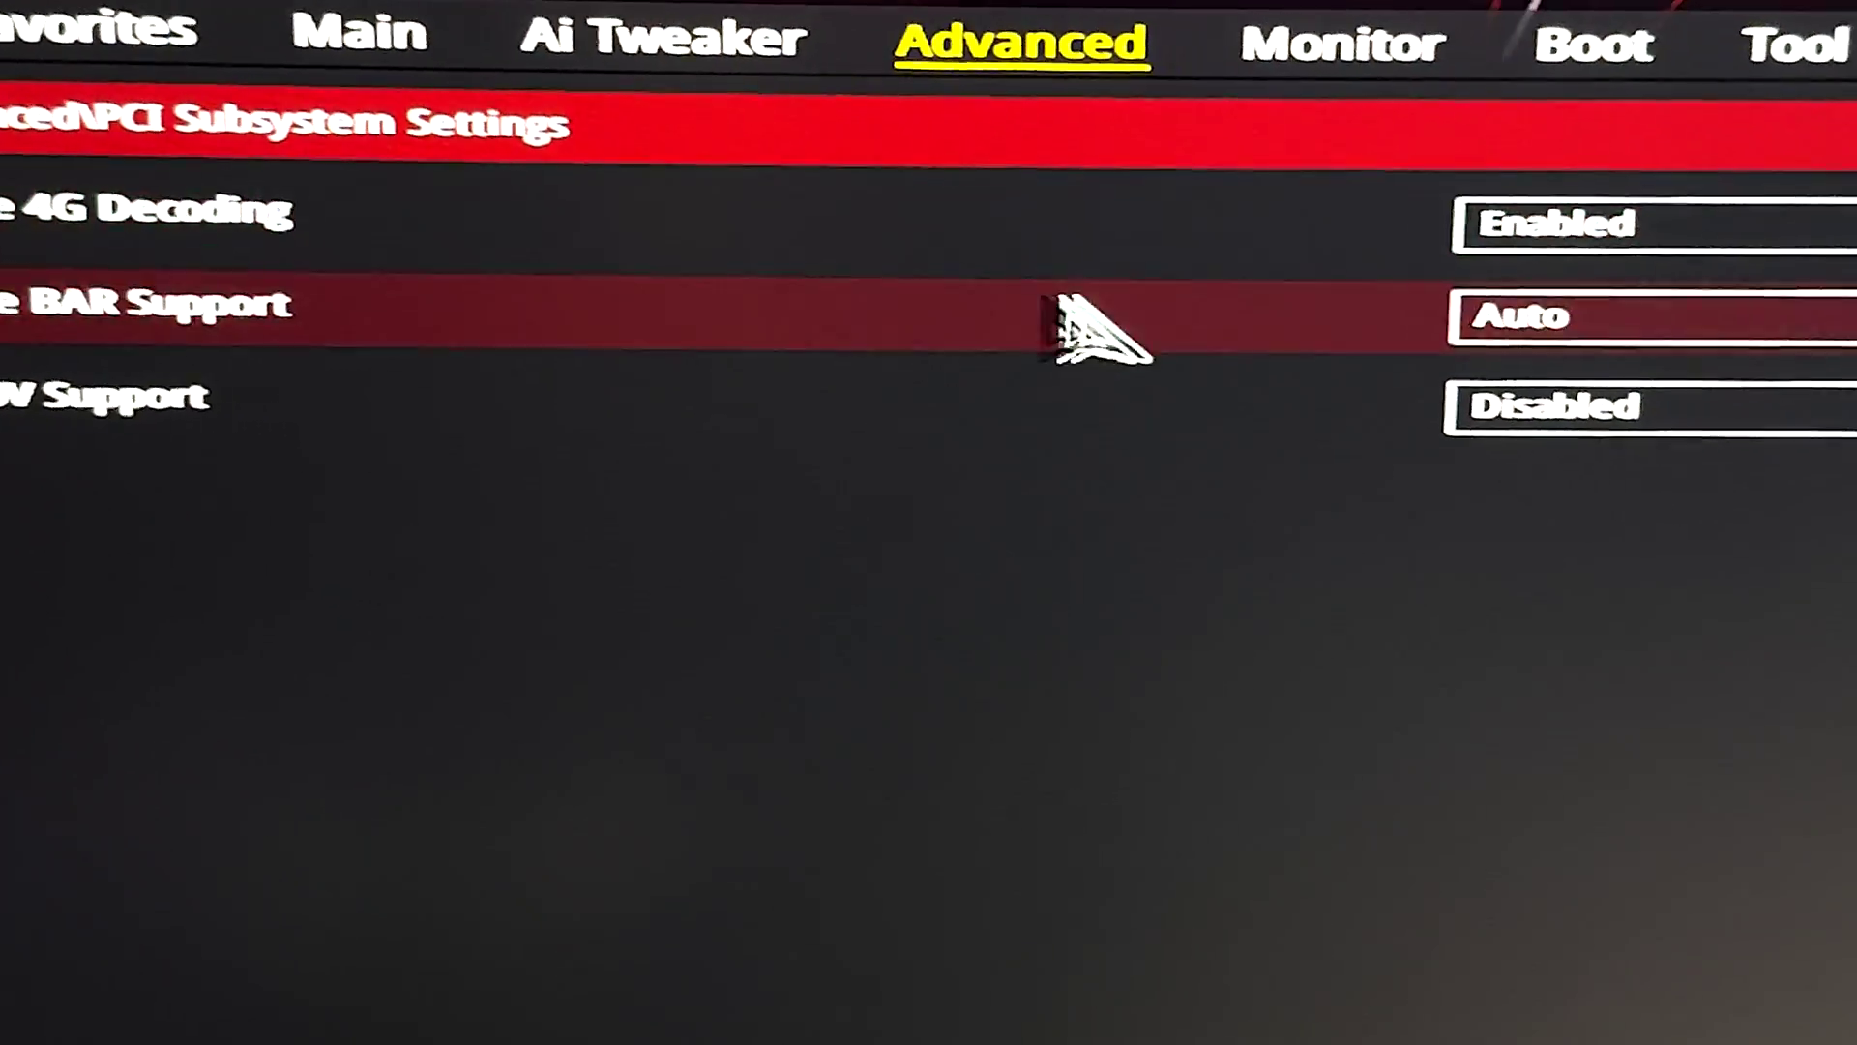
click(1184, 217)
click(1183, 302)
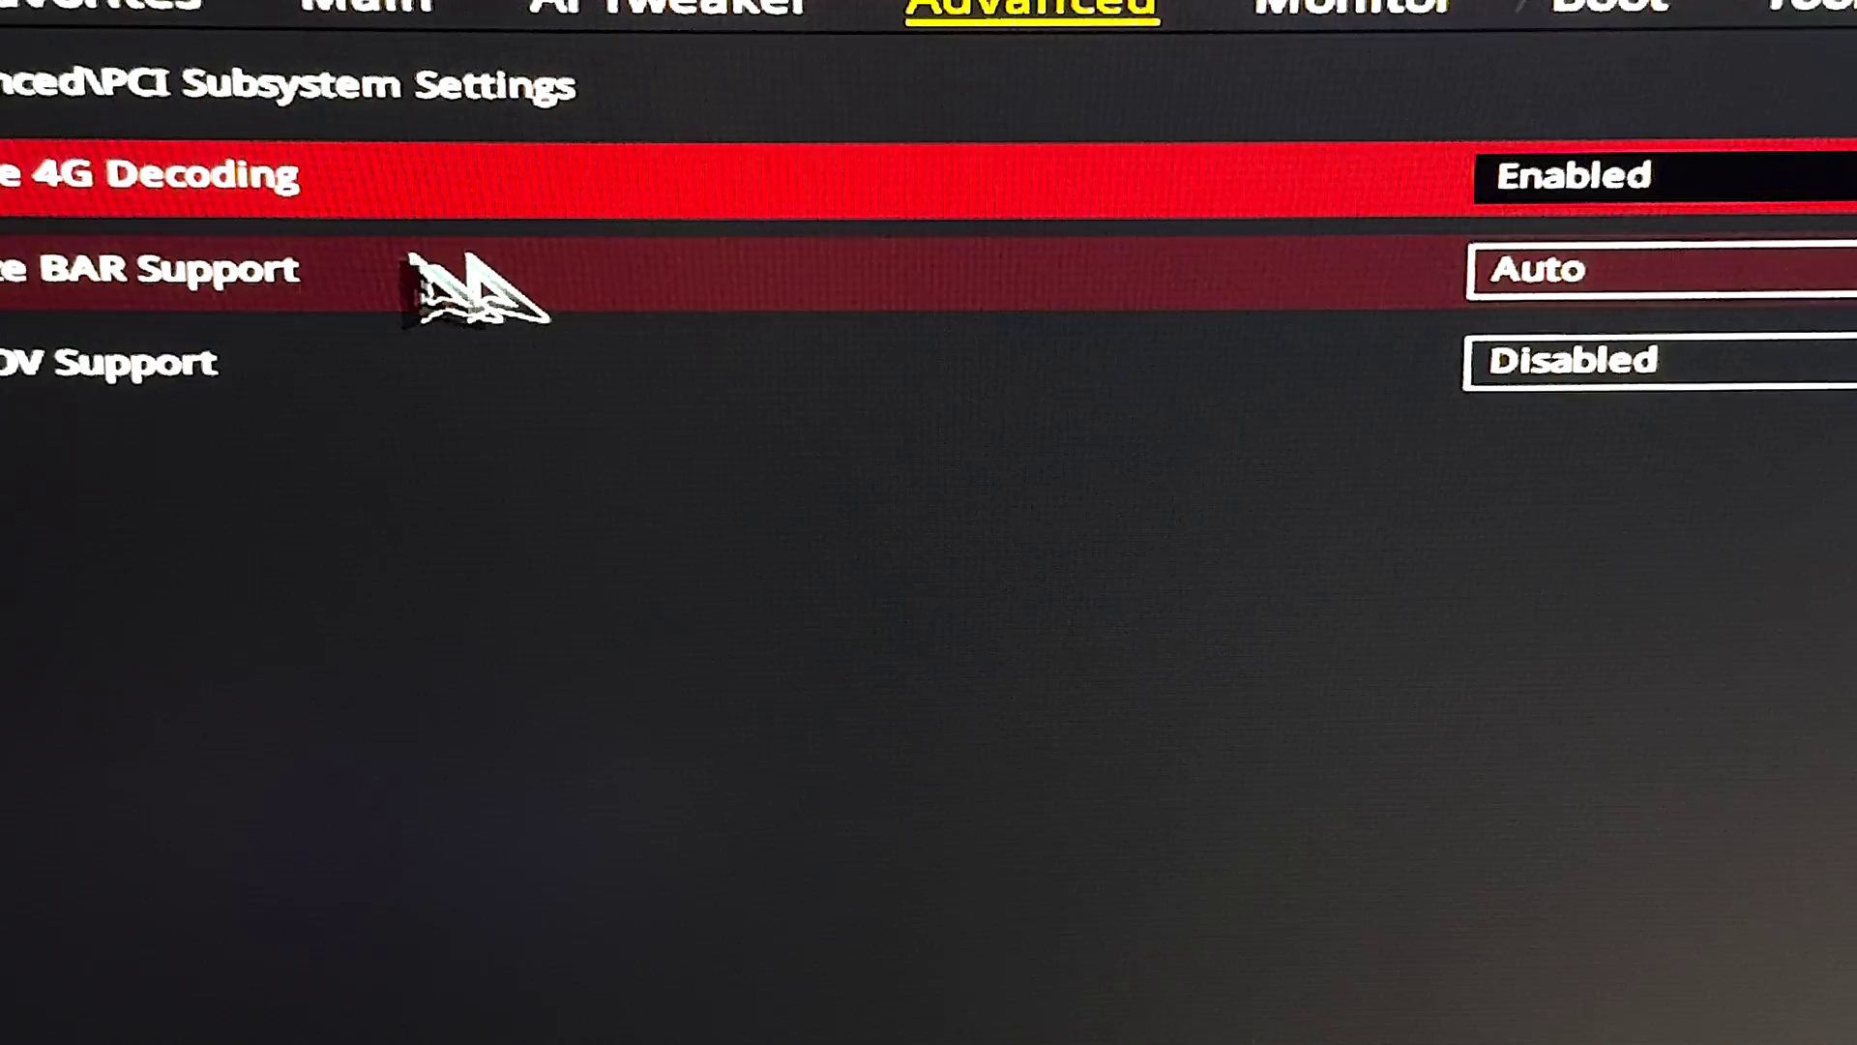
click(1451, 263)
click(1441, 368)
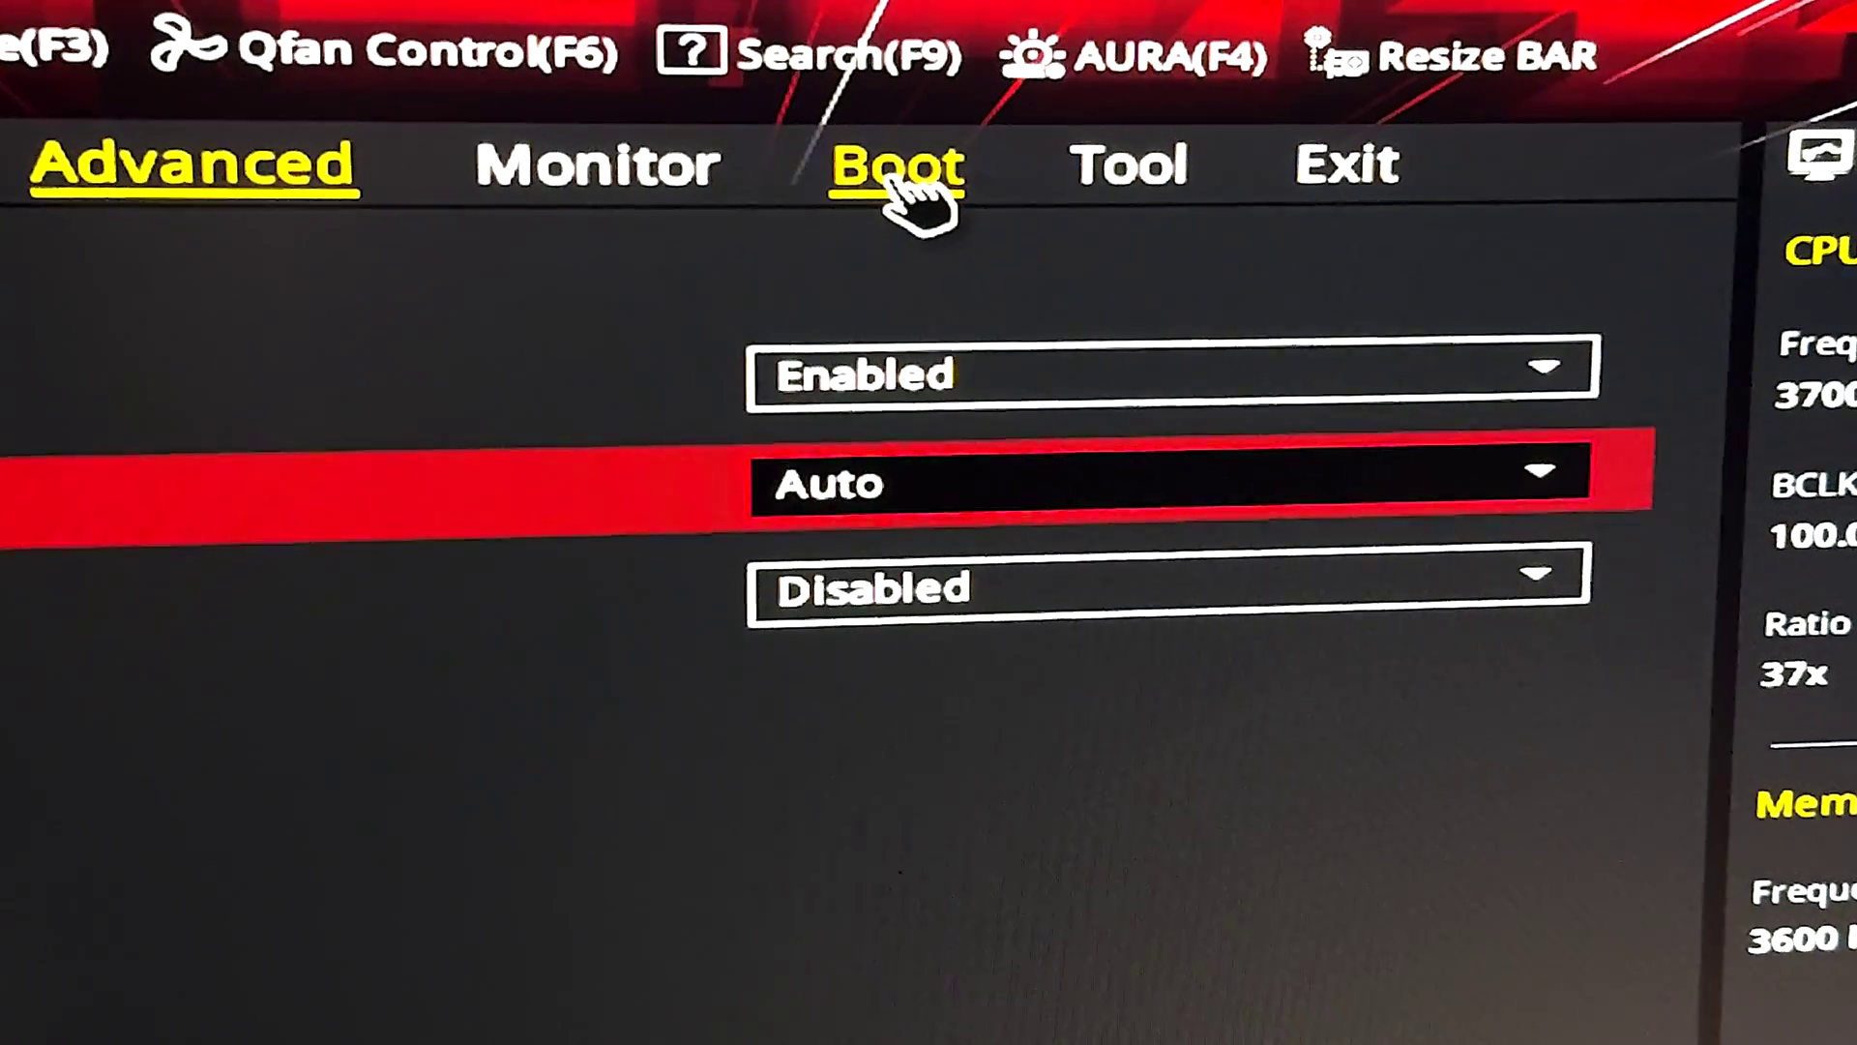
Leave Launch CSM Disabled under Boot > CSM, dismiss the Secure Boot notice, then go to Exit.
click(909, 188)
click(987, 290)
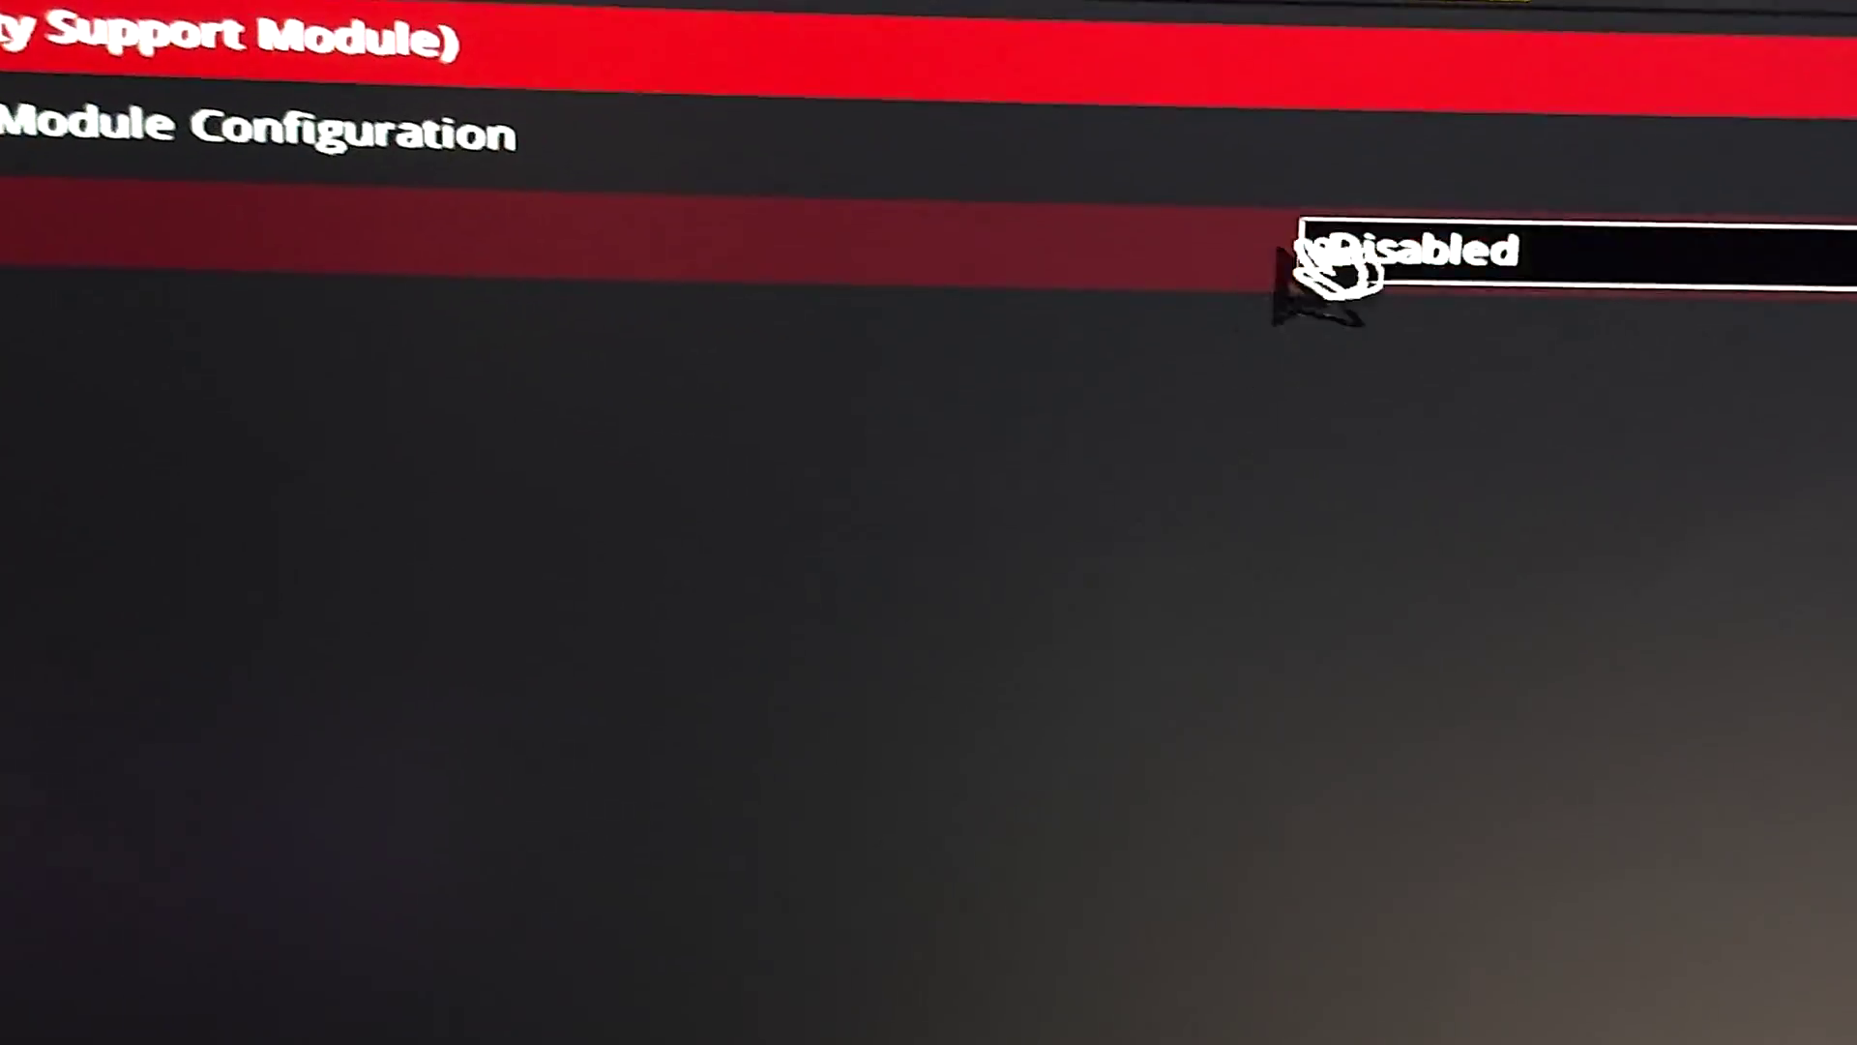
click(1393, 208)
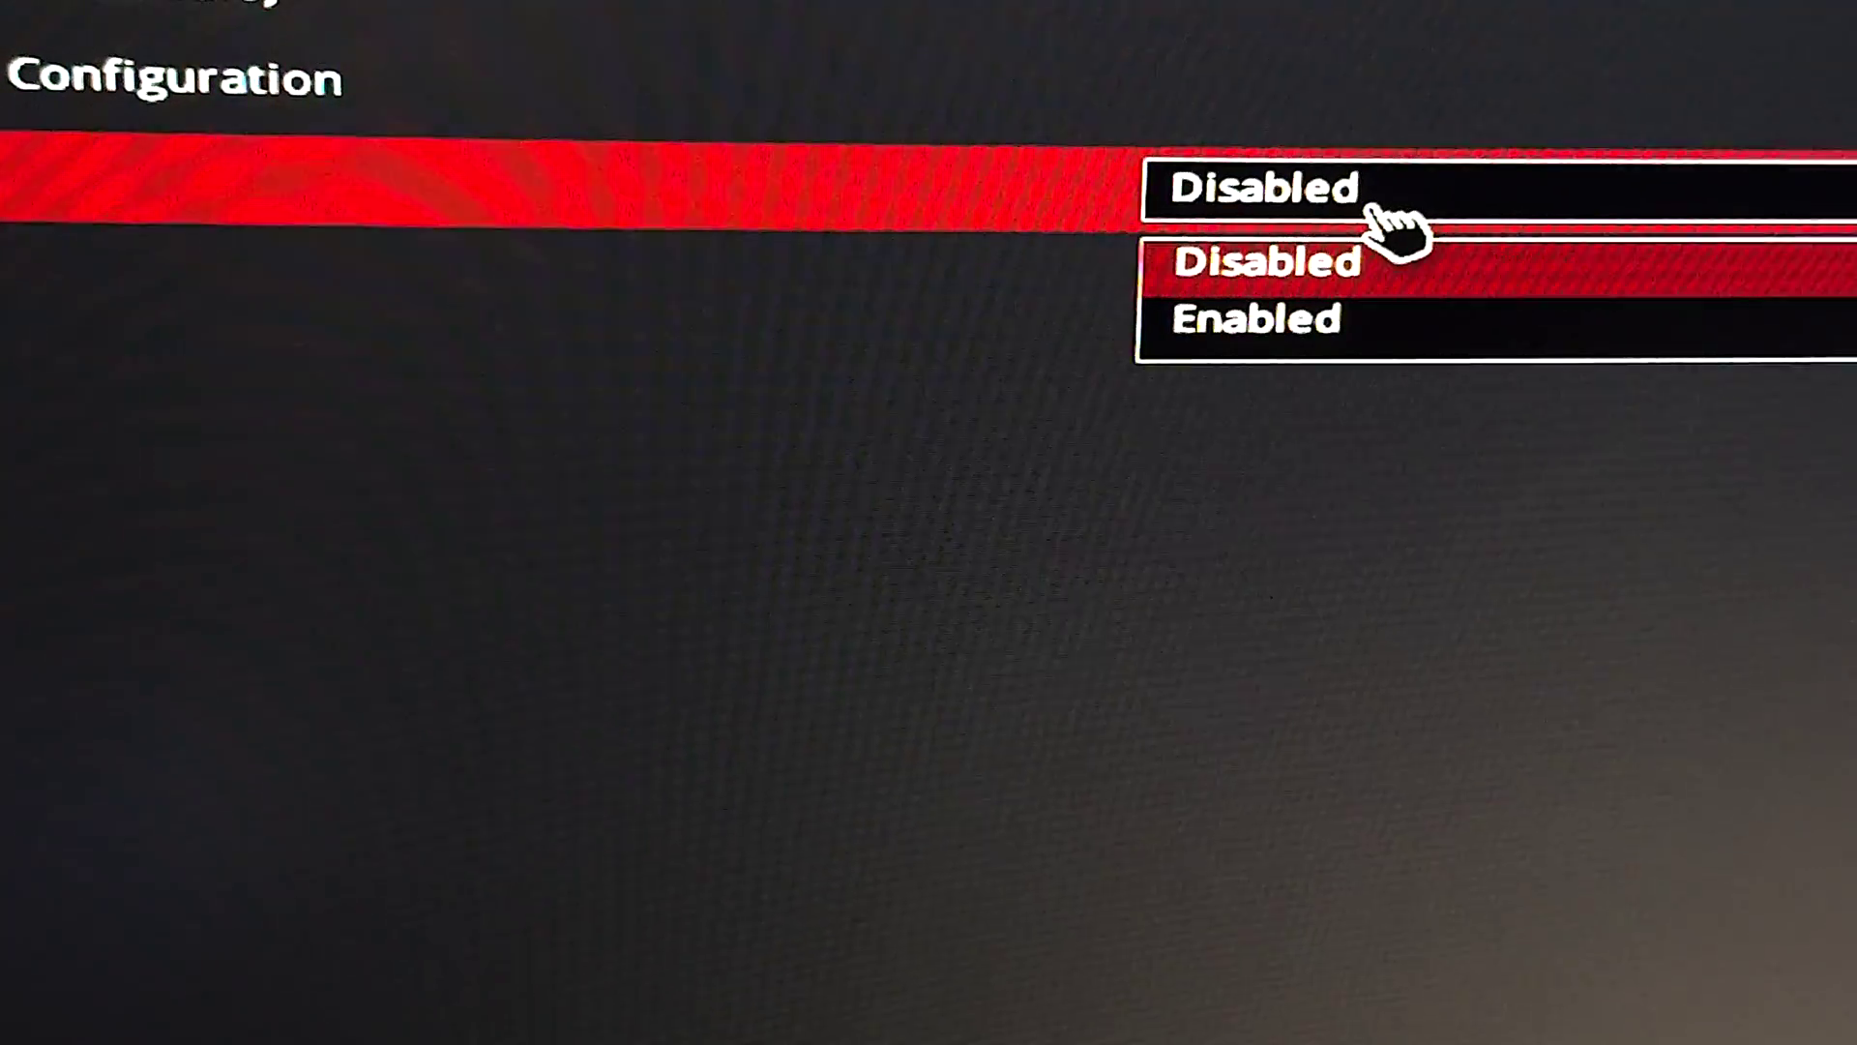
click(1306, 305)
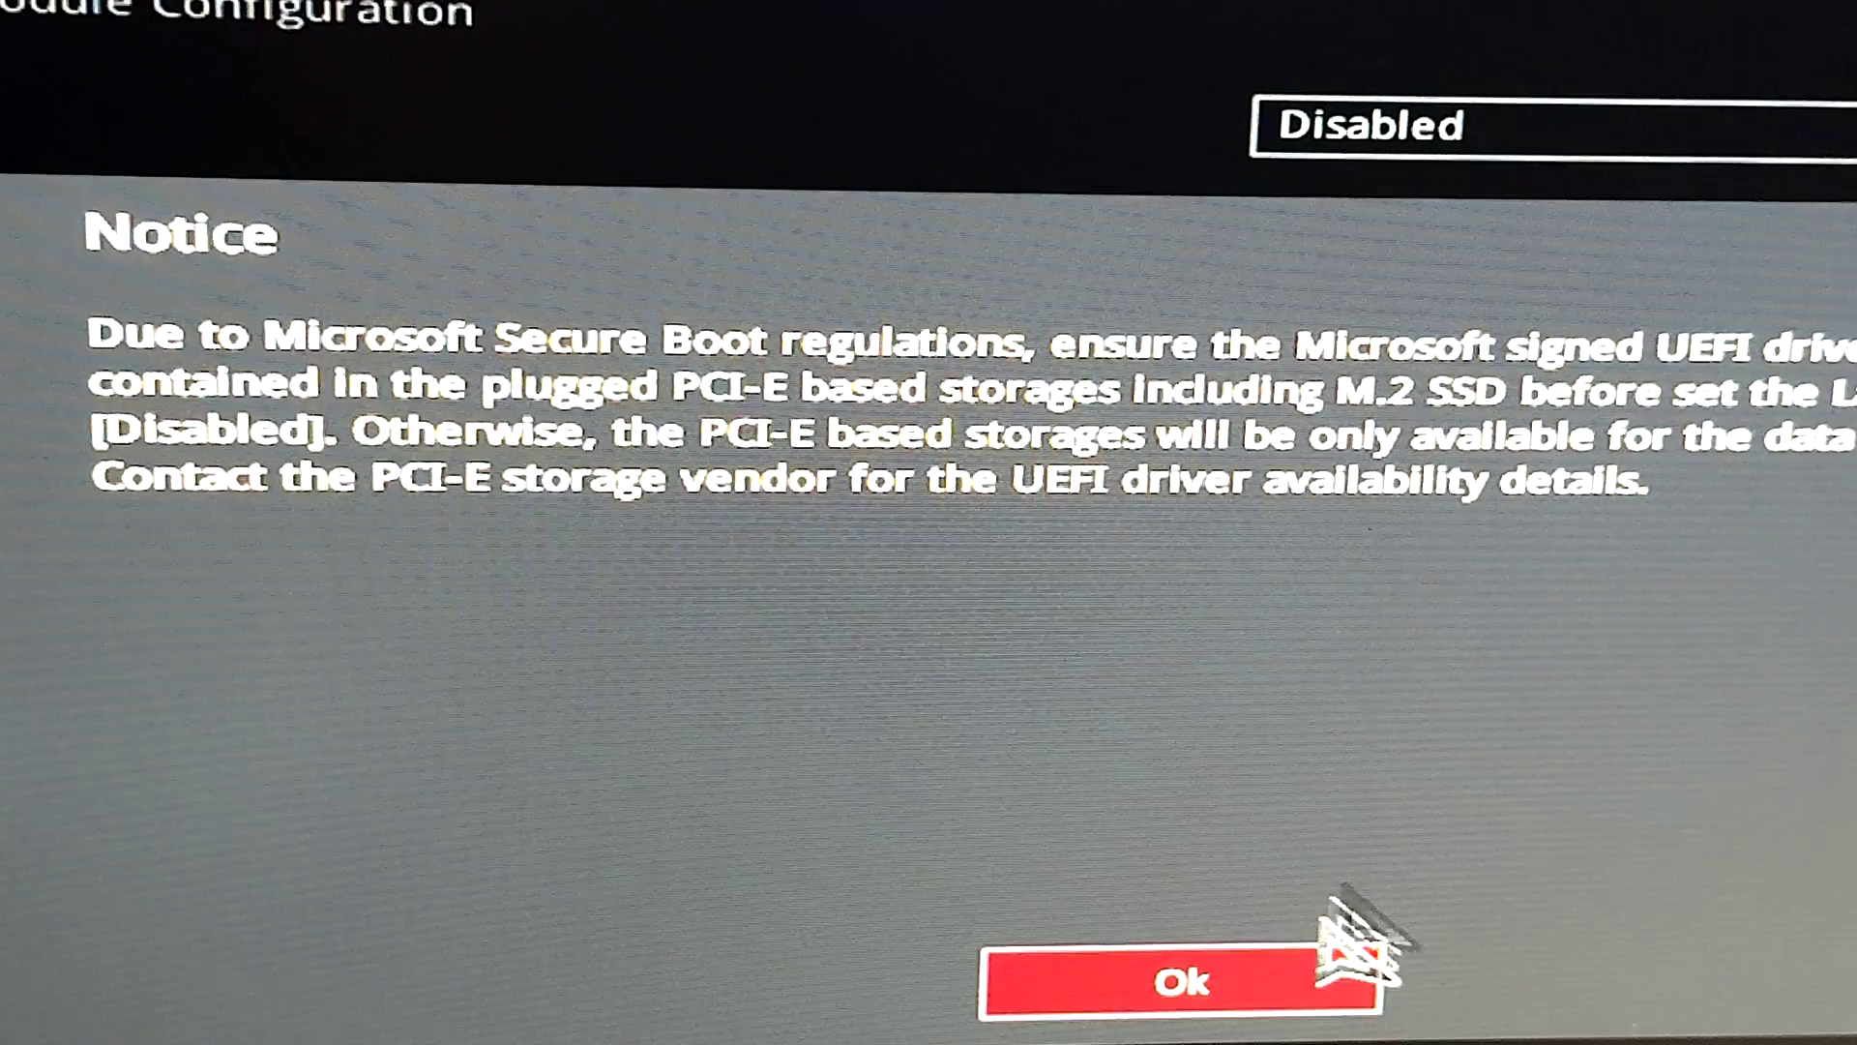
click(1289, 1008)
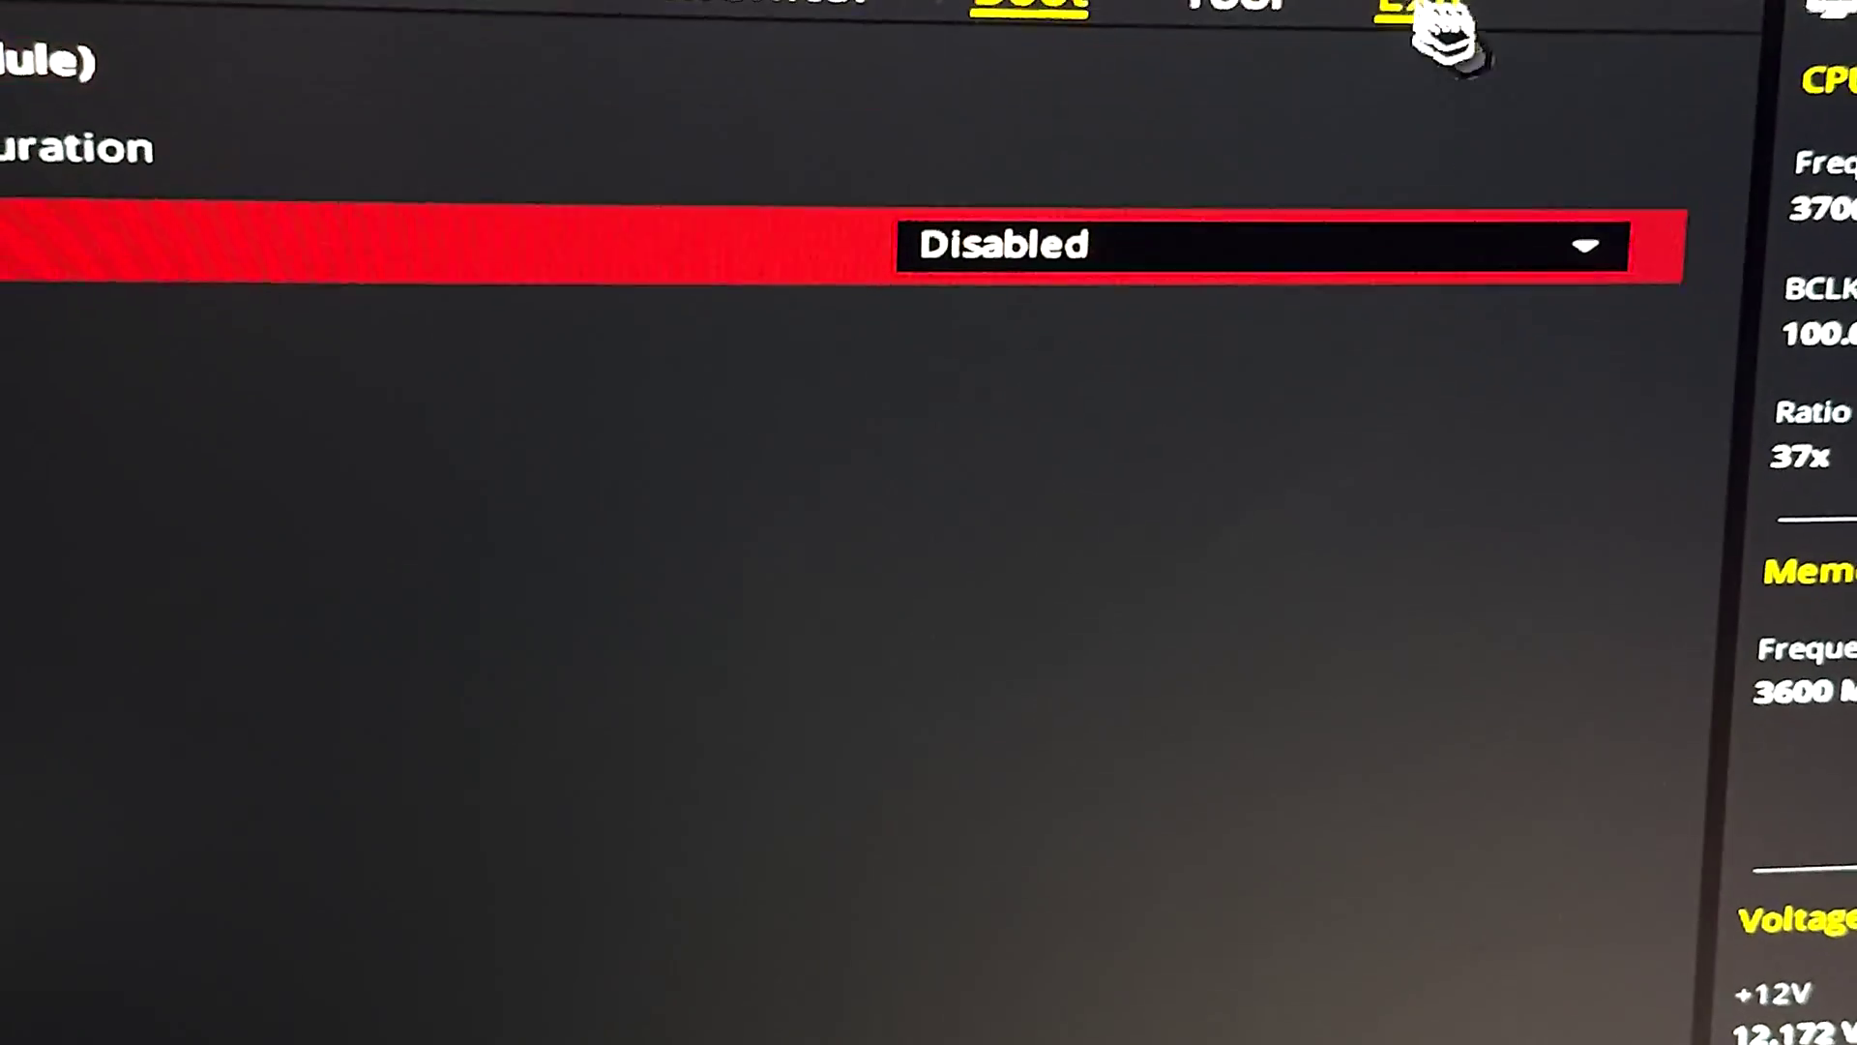
click(1424, 29)
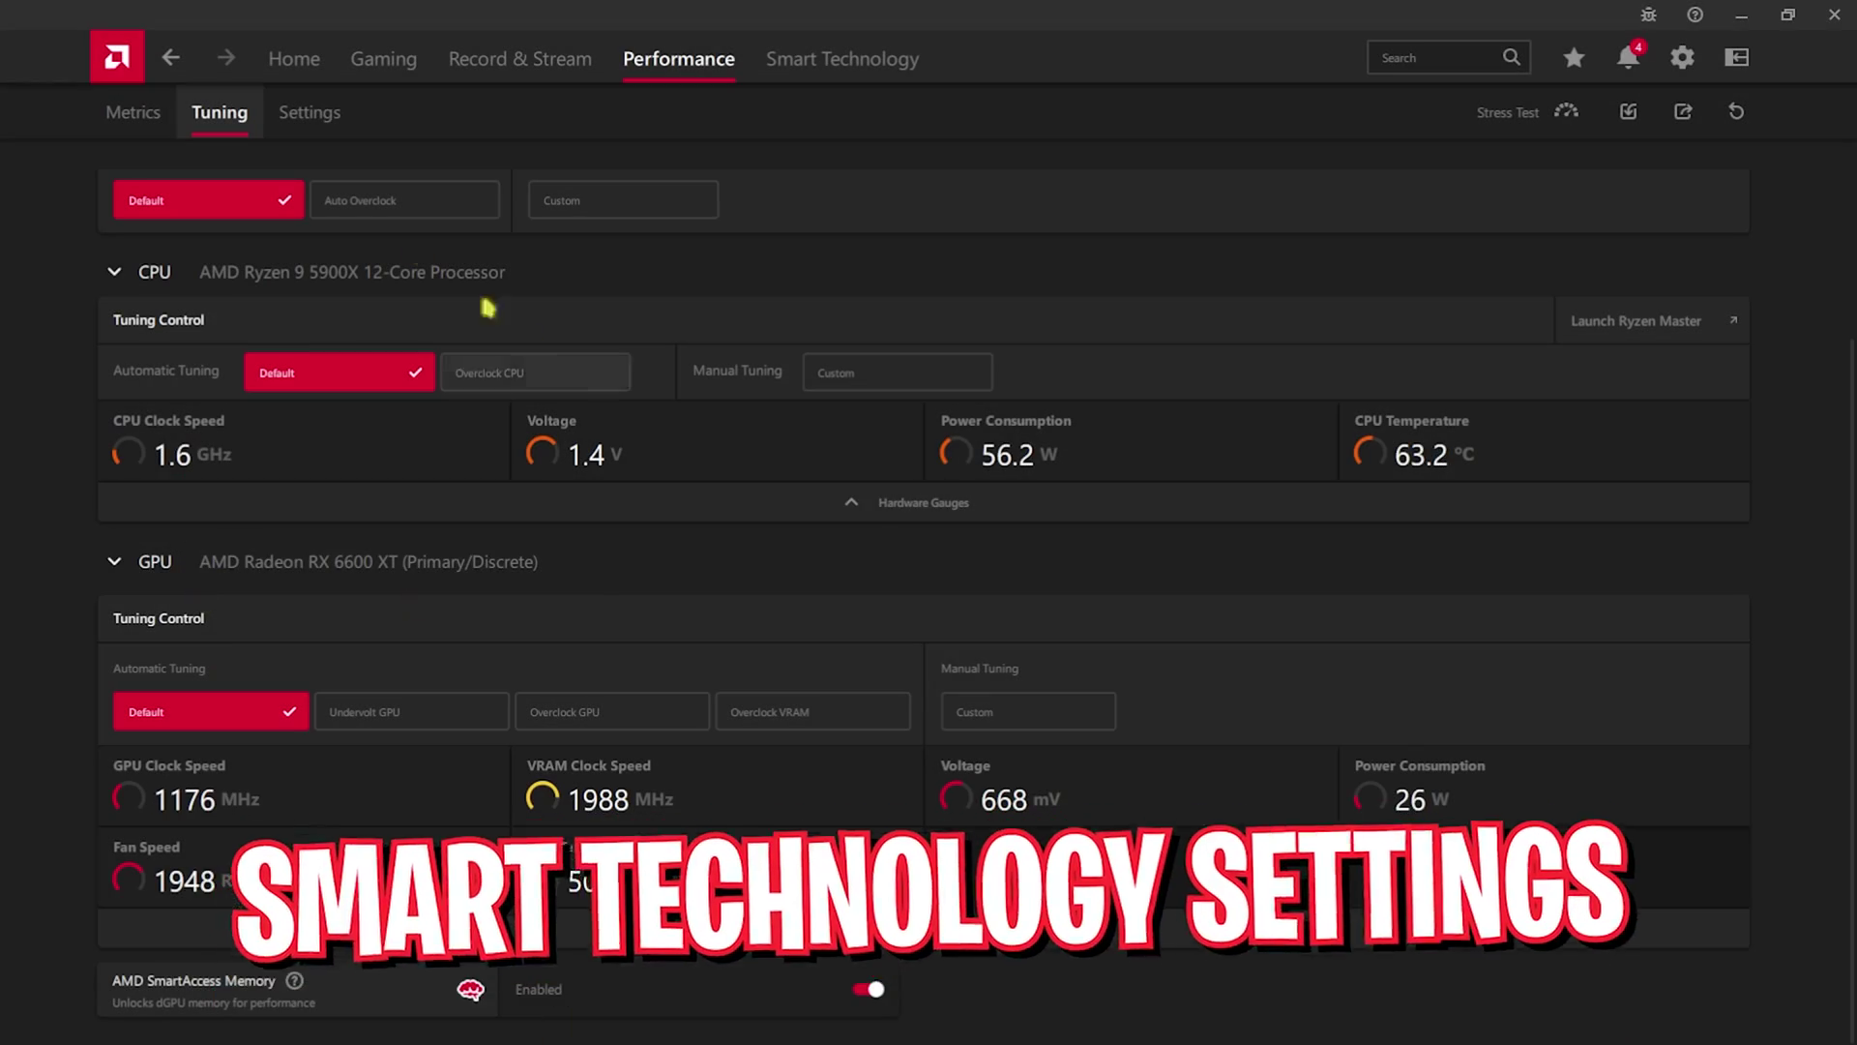
Confirm SmartAccess Memory is enabled under Smart Technology, then open Adrenalin's System settings.
click(861, 62)
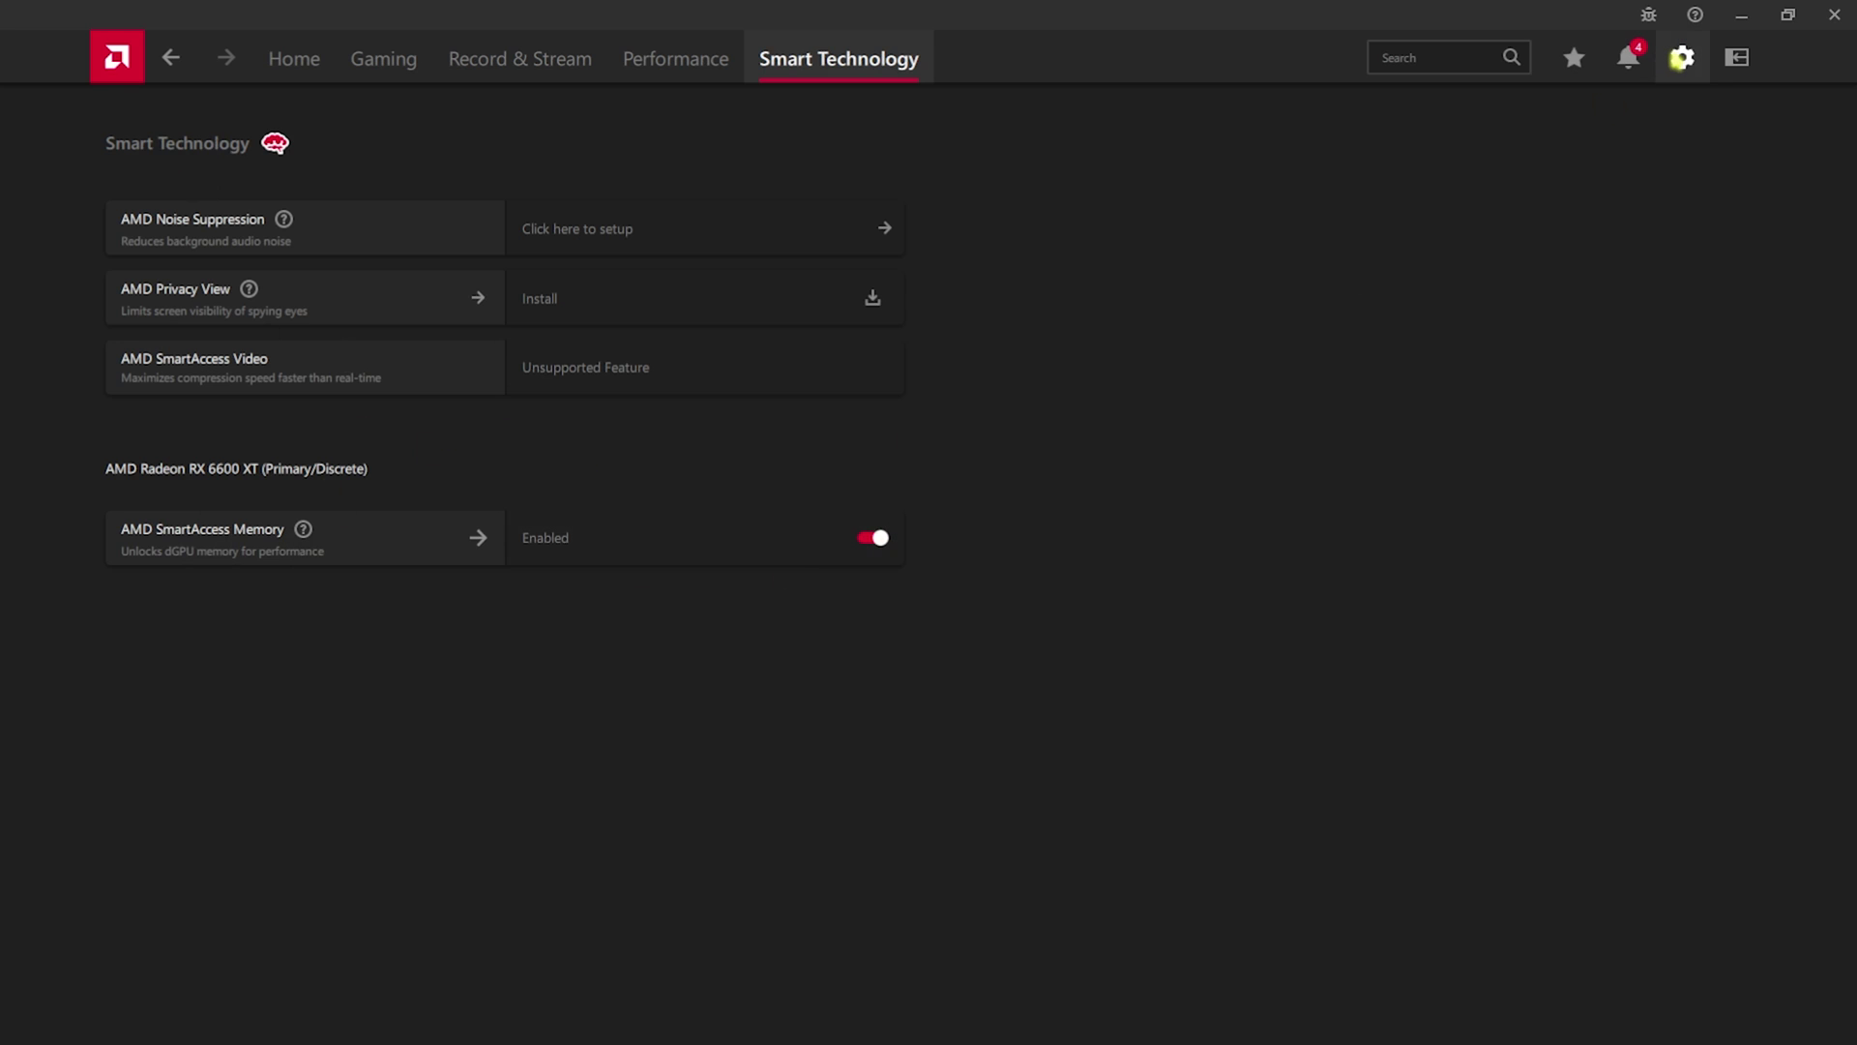
click(1682, 57)
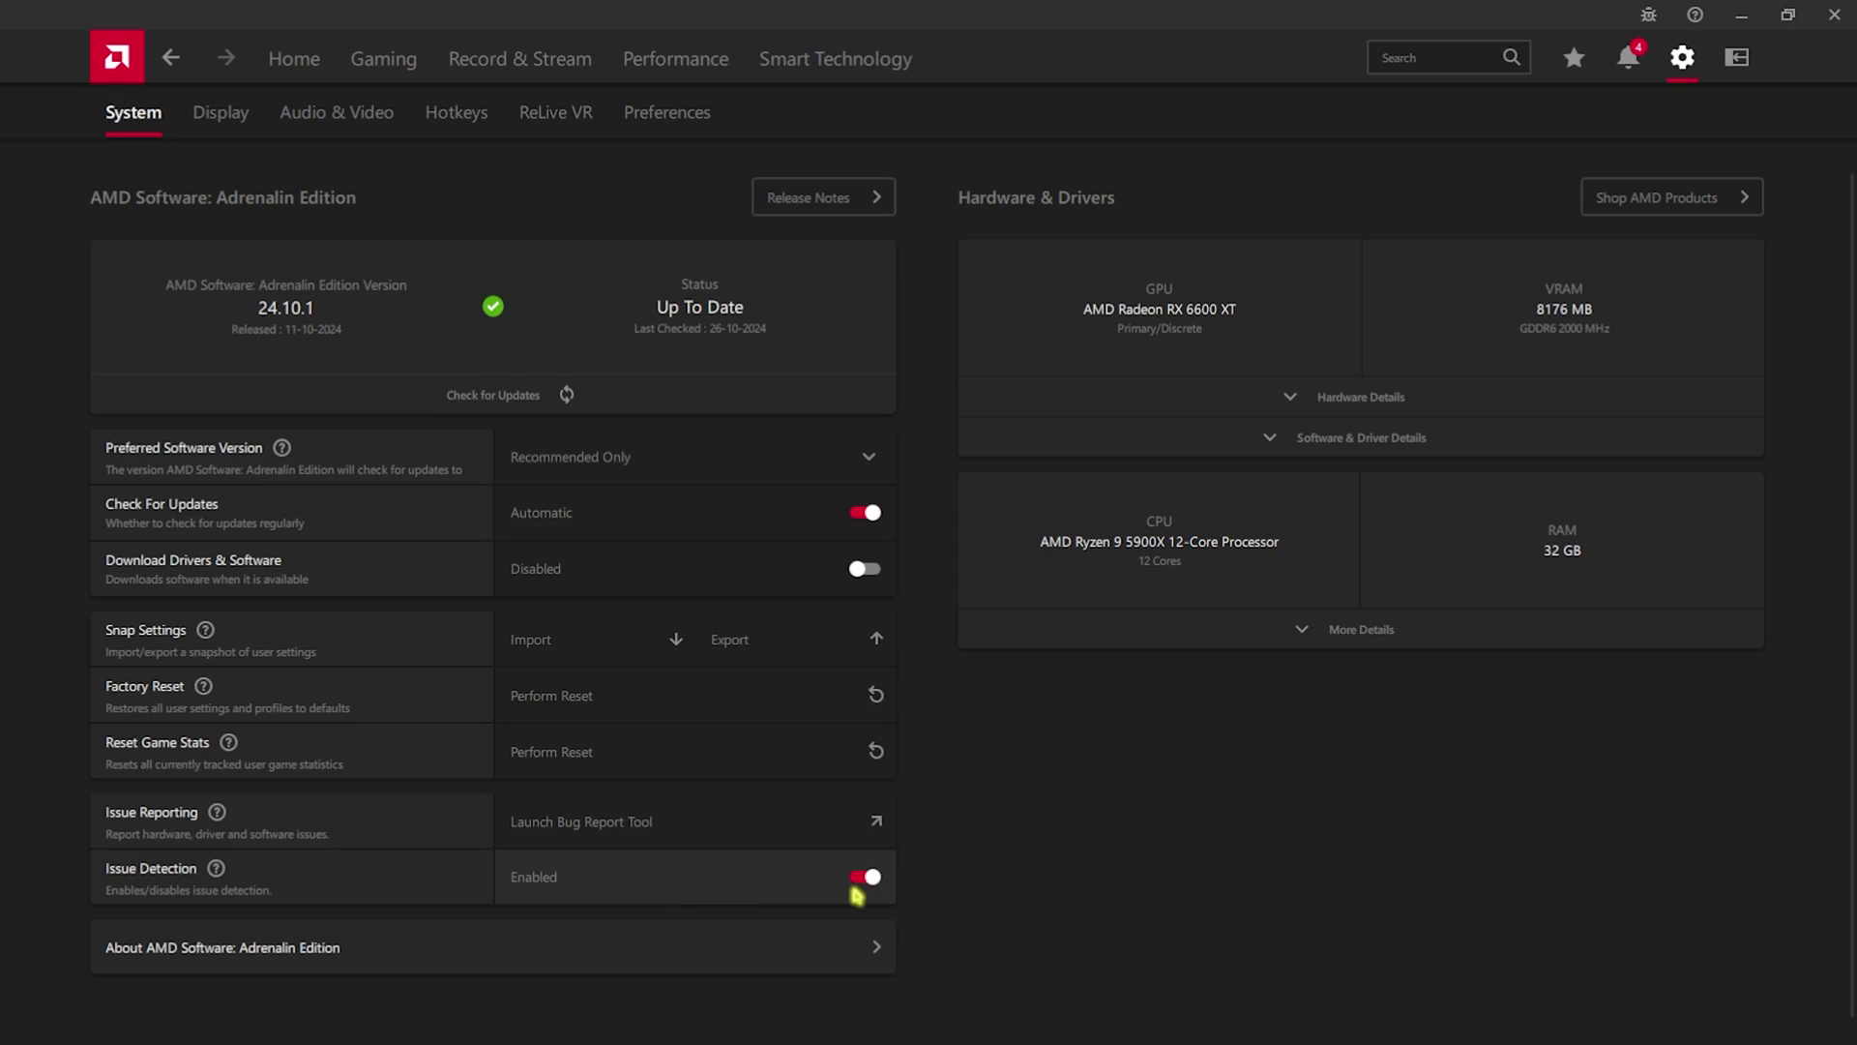
On the Display tab, keep Preserve aspect ratio scaling, Full RGB, and Display Color Enhancement Disabled.
click(212, 114)
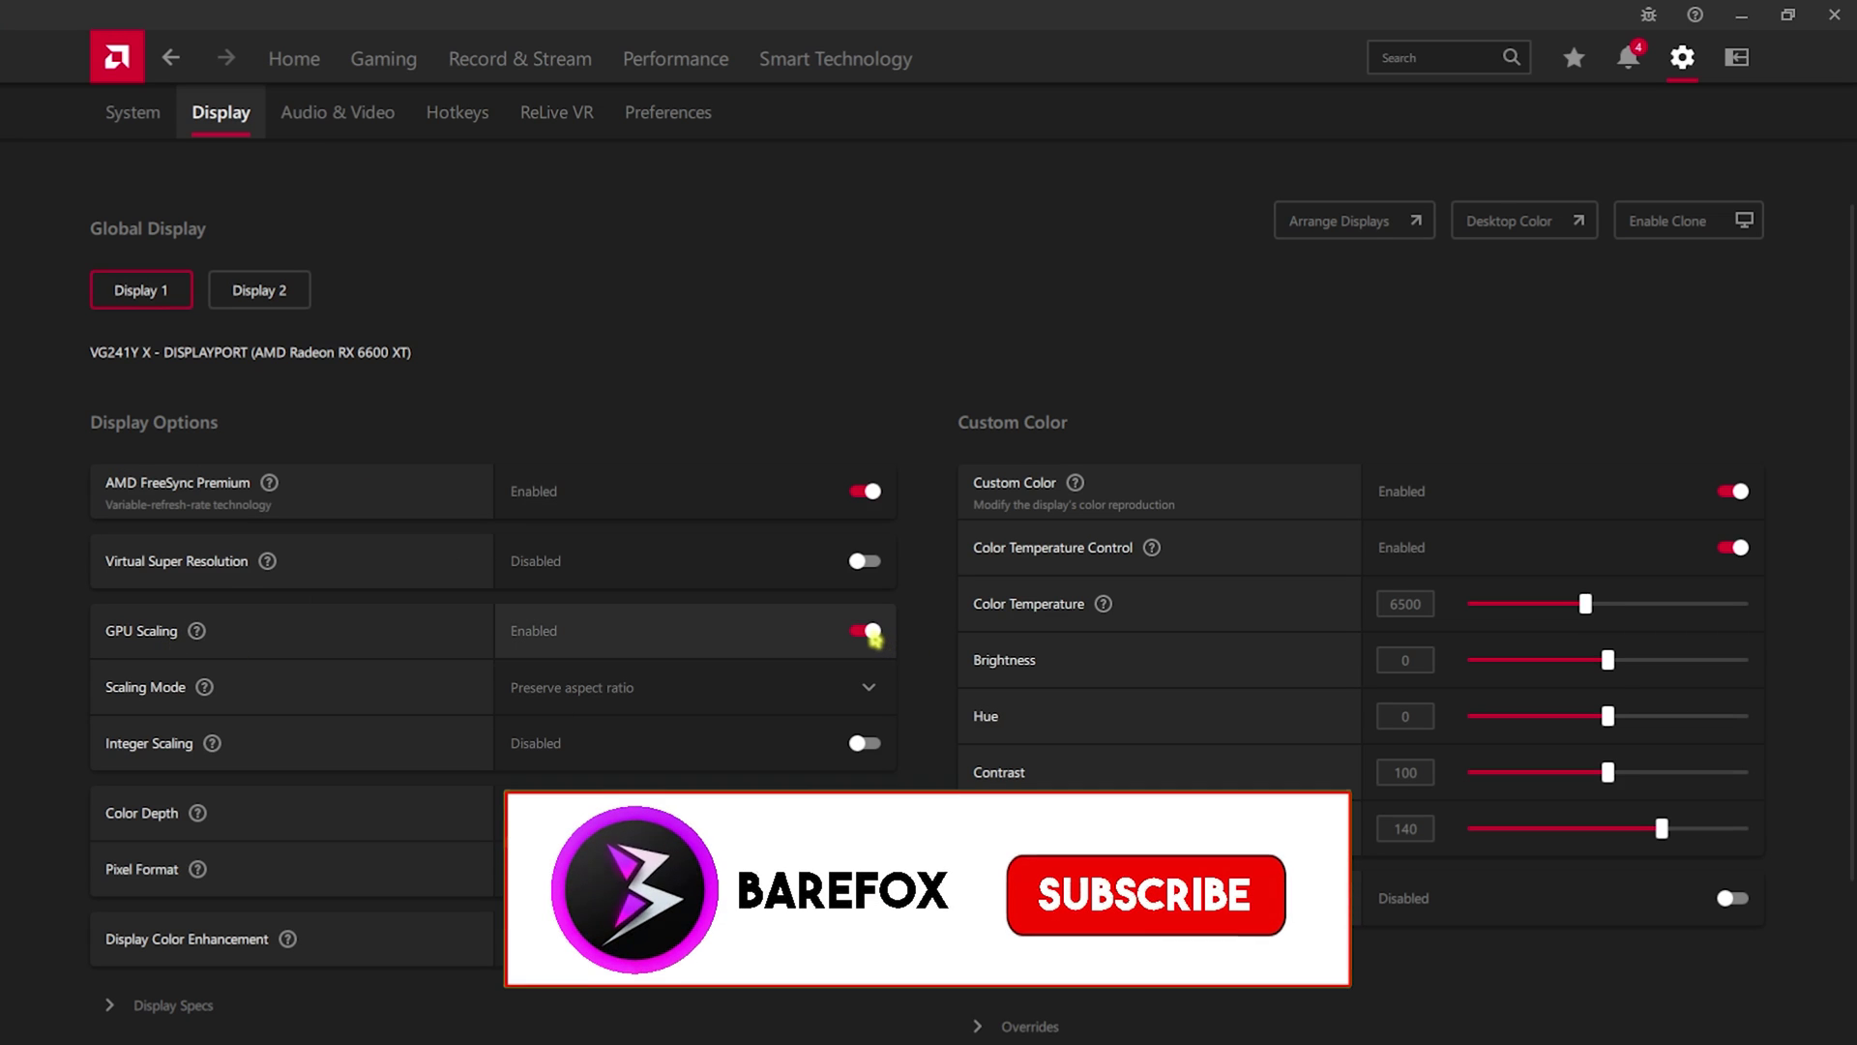
click(642, 688)
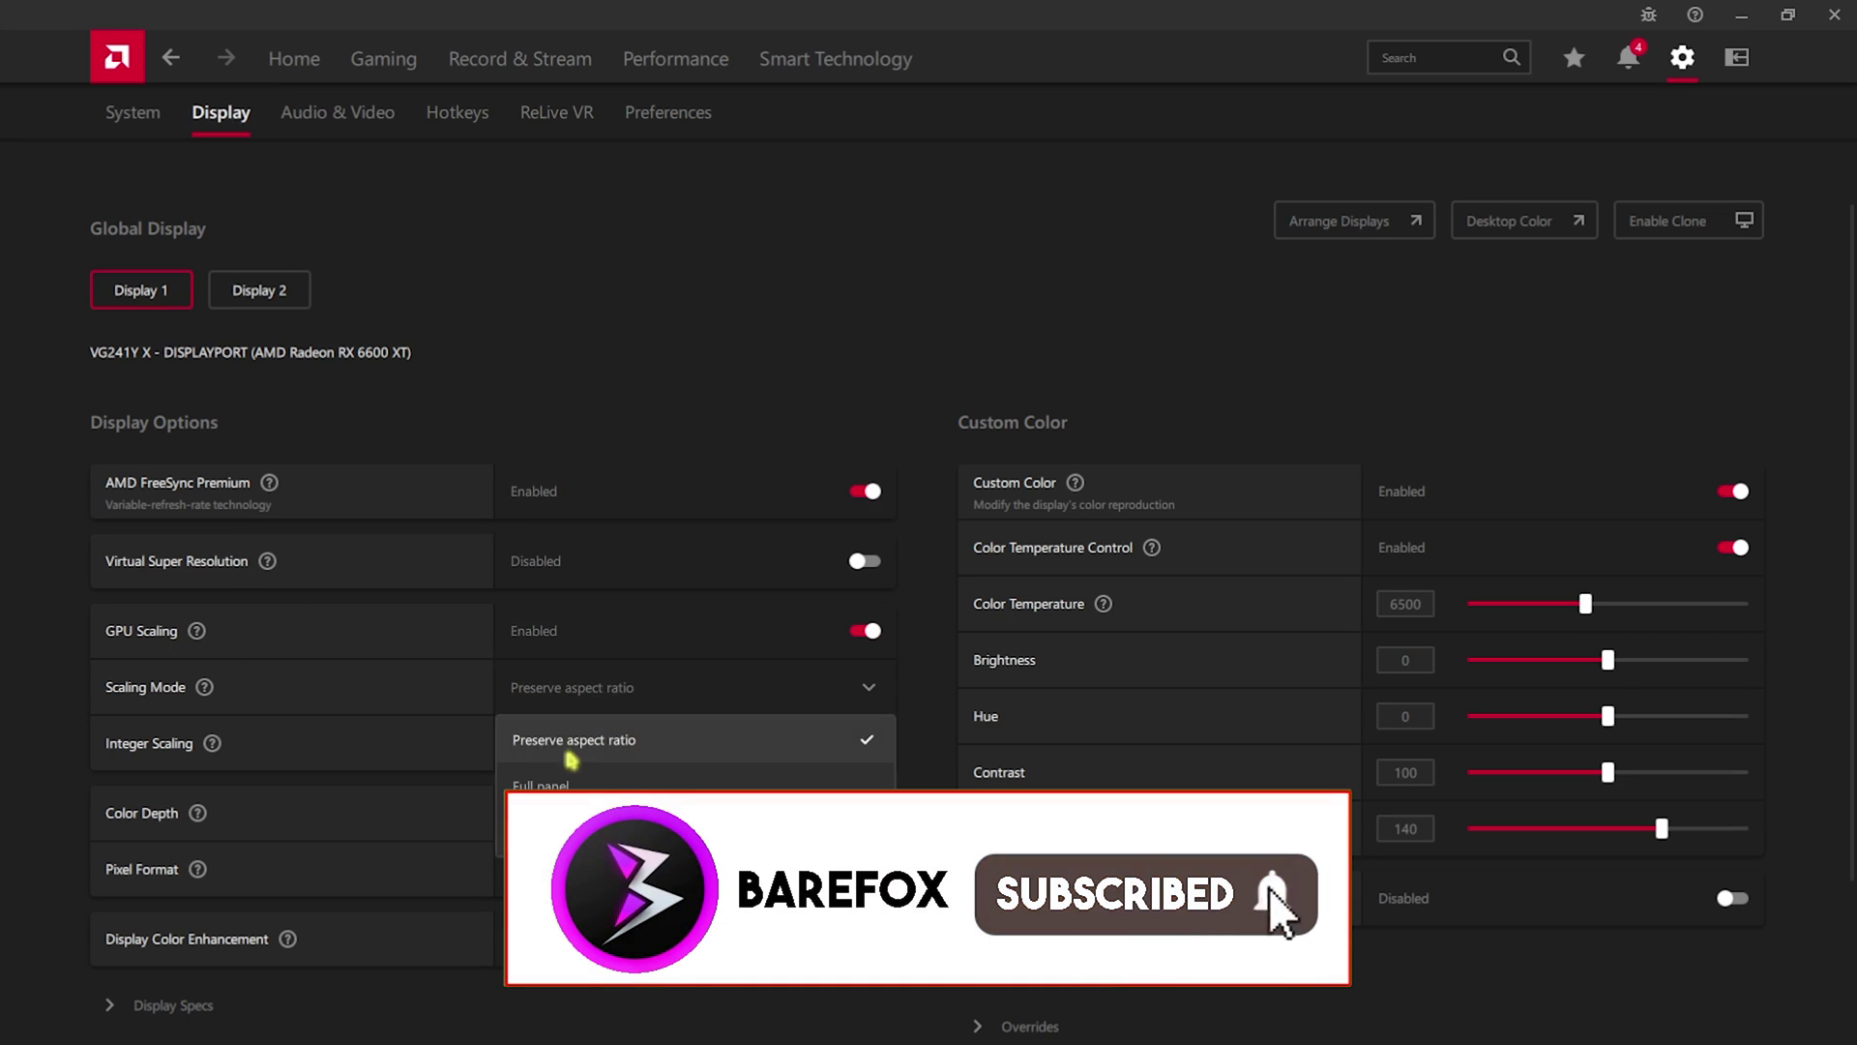
click(537, 744)
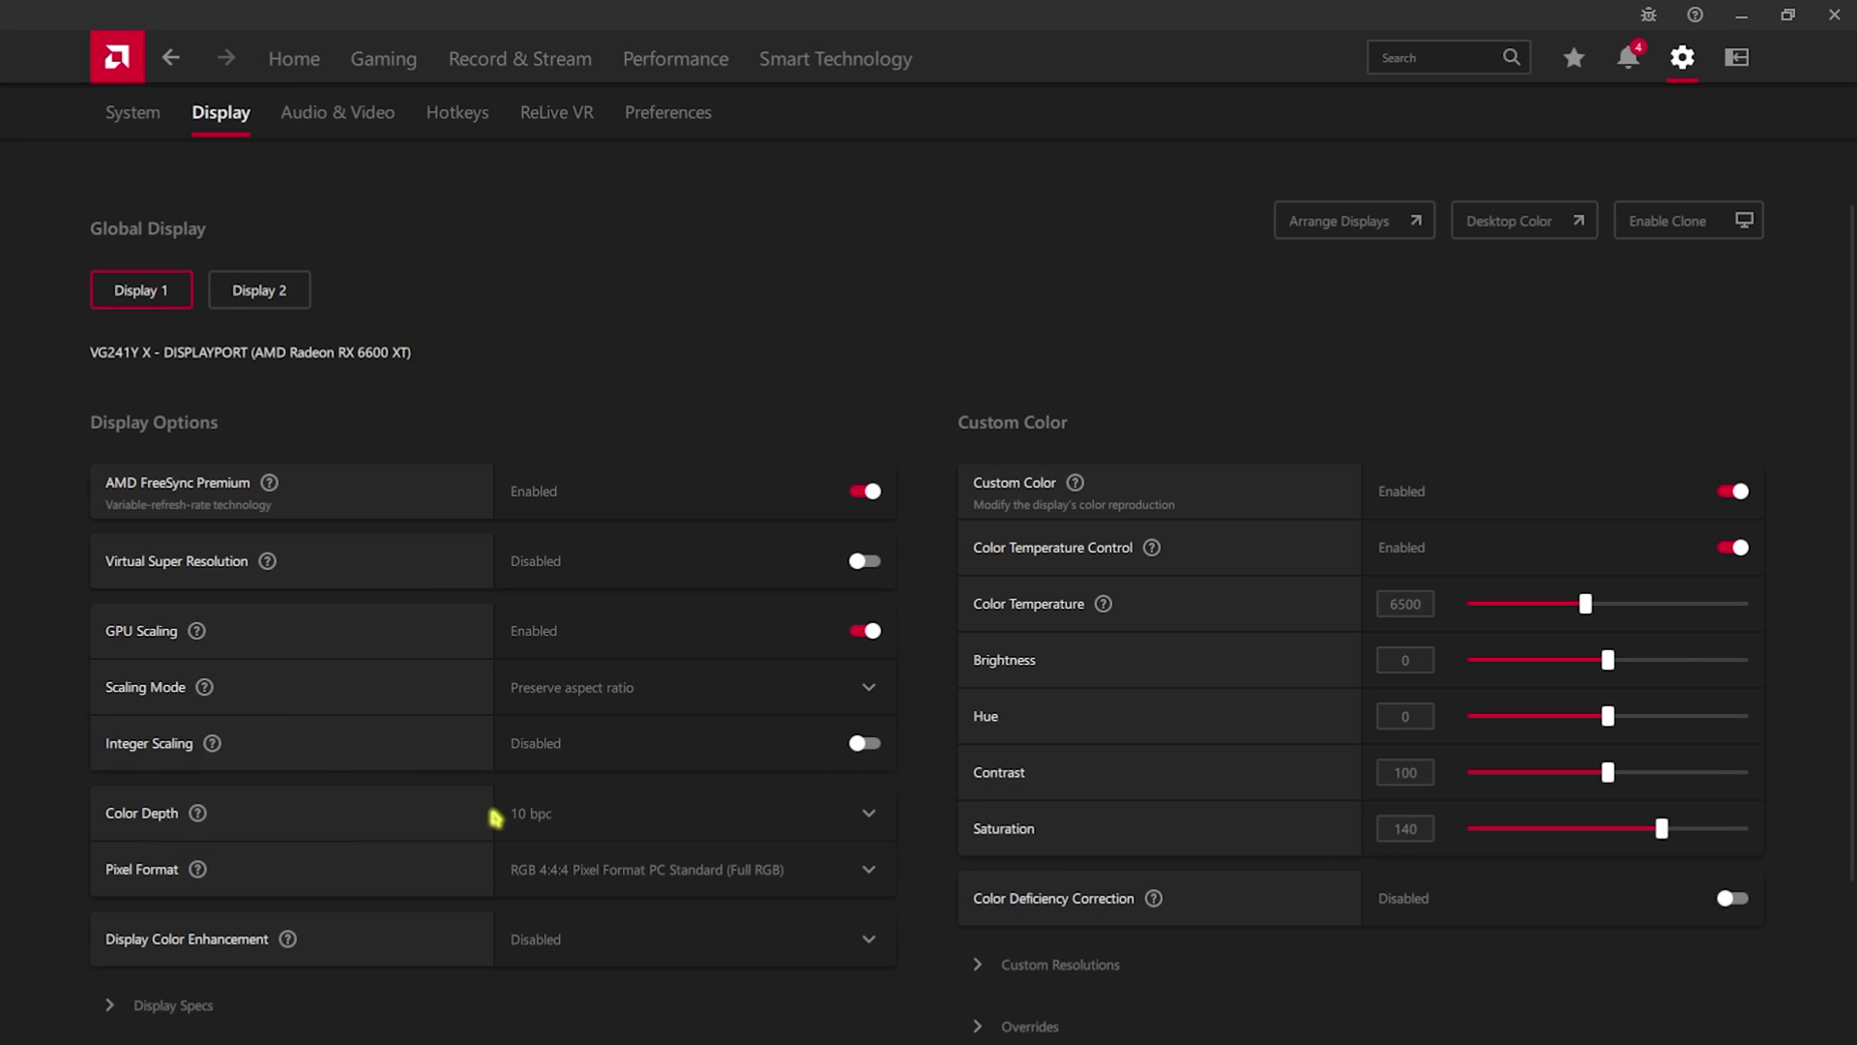
click(583, 876)
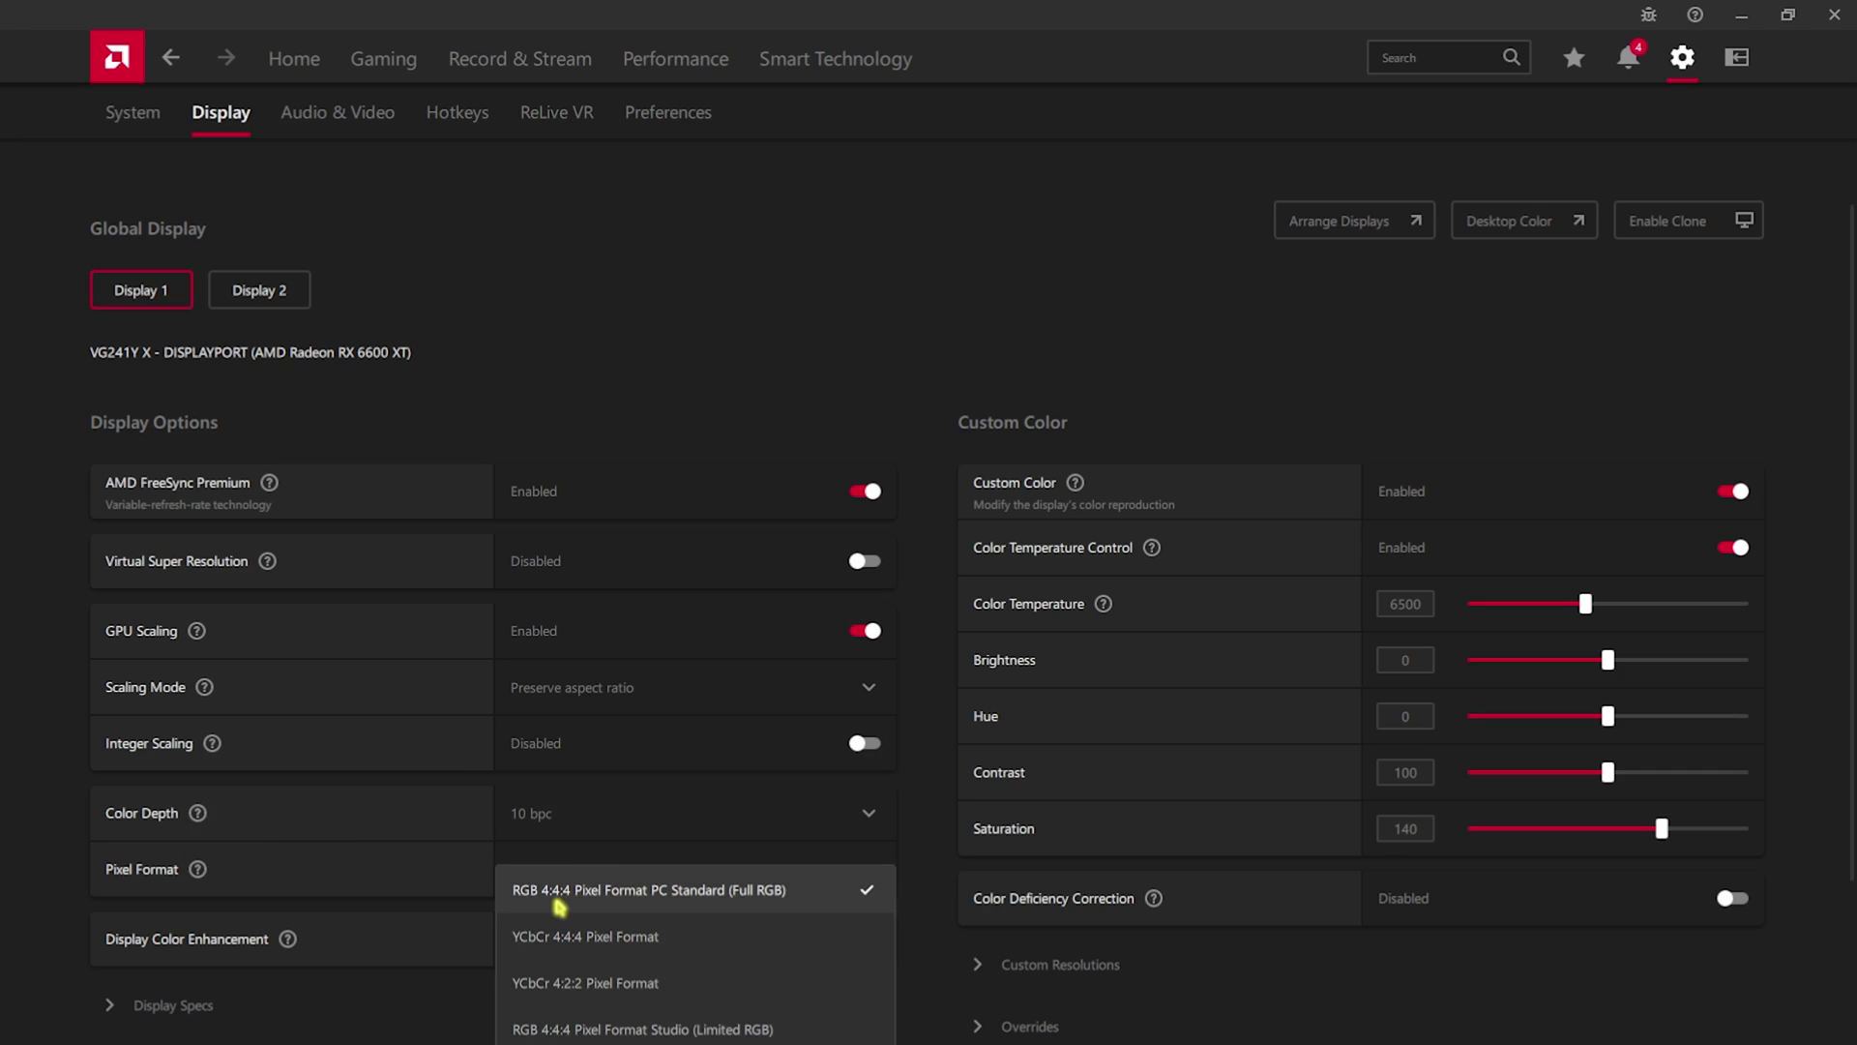
click(339, 1003)
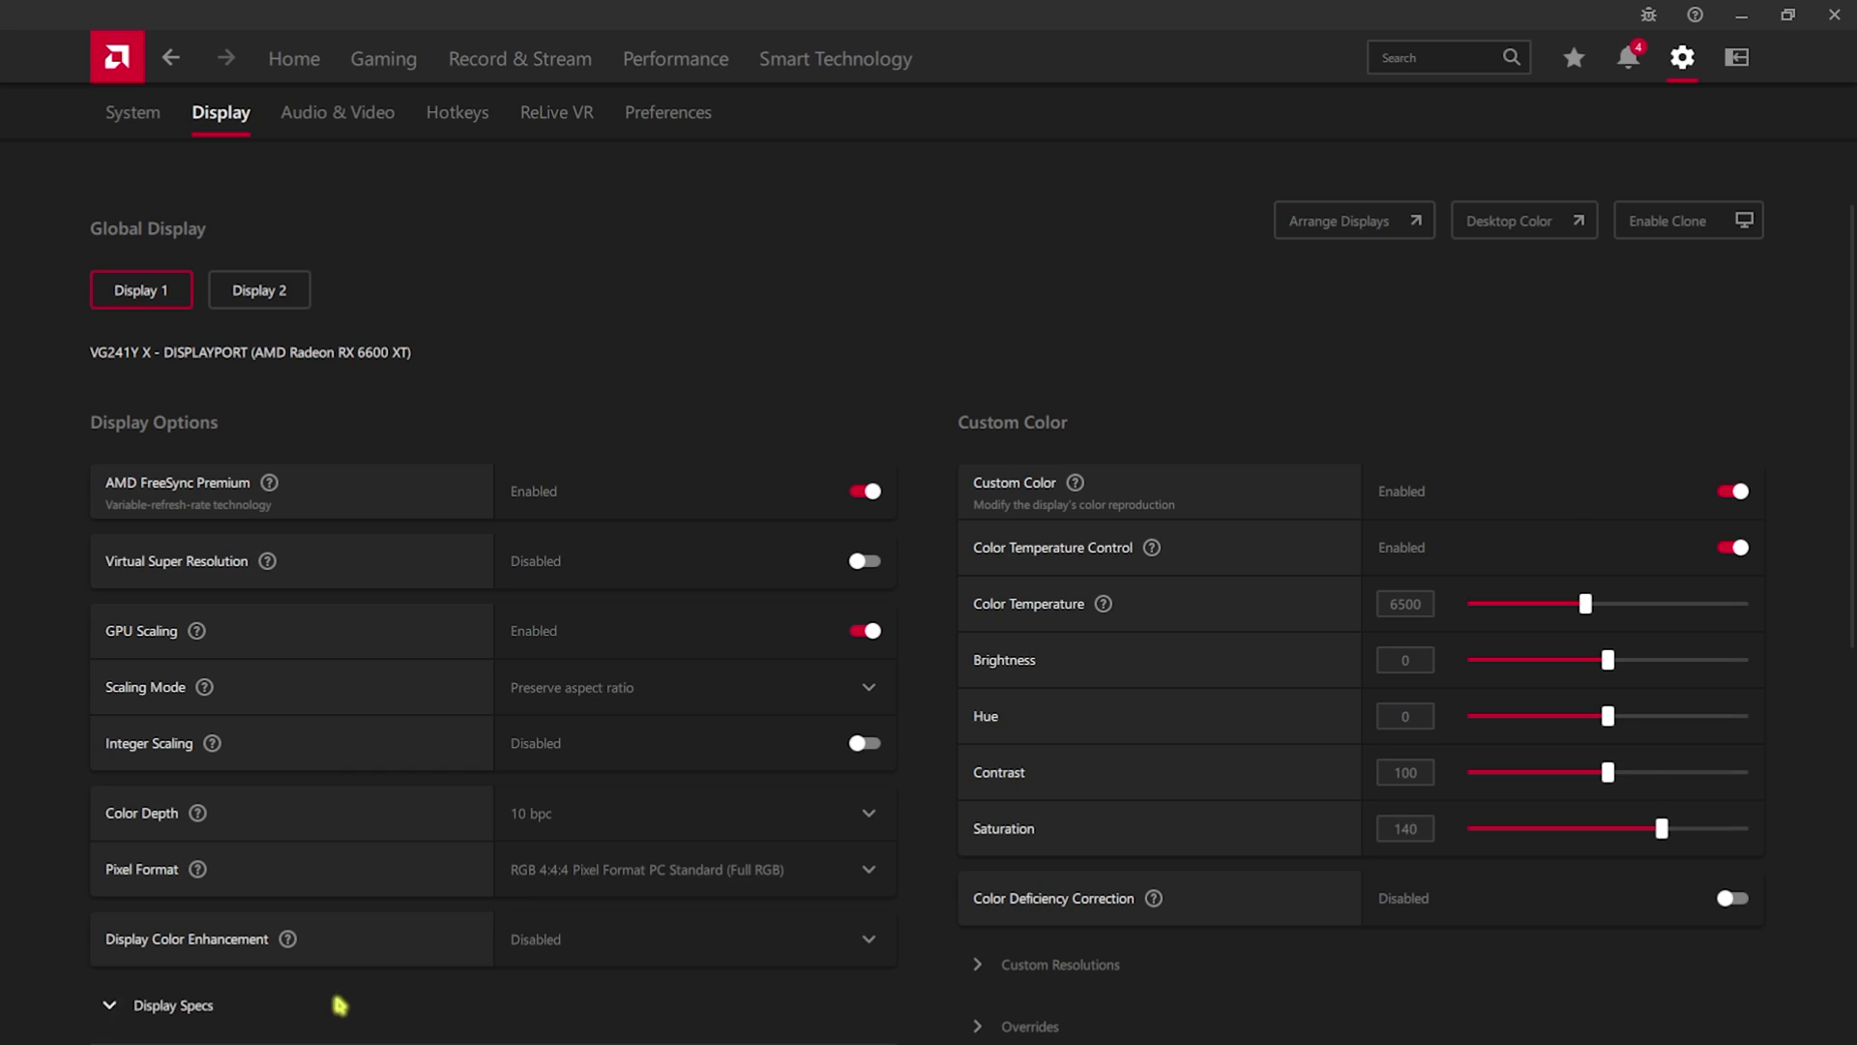
click(339, 1003)
scroll(329, 919, down, 1)
click(672, 880)
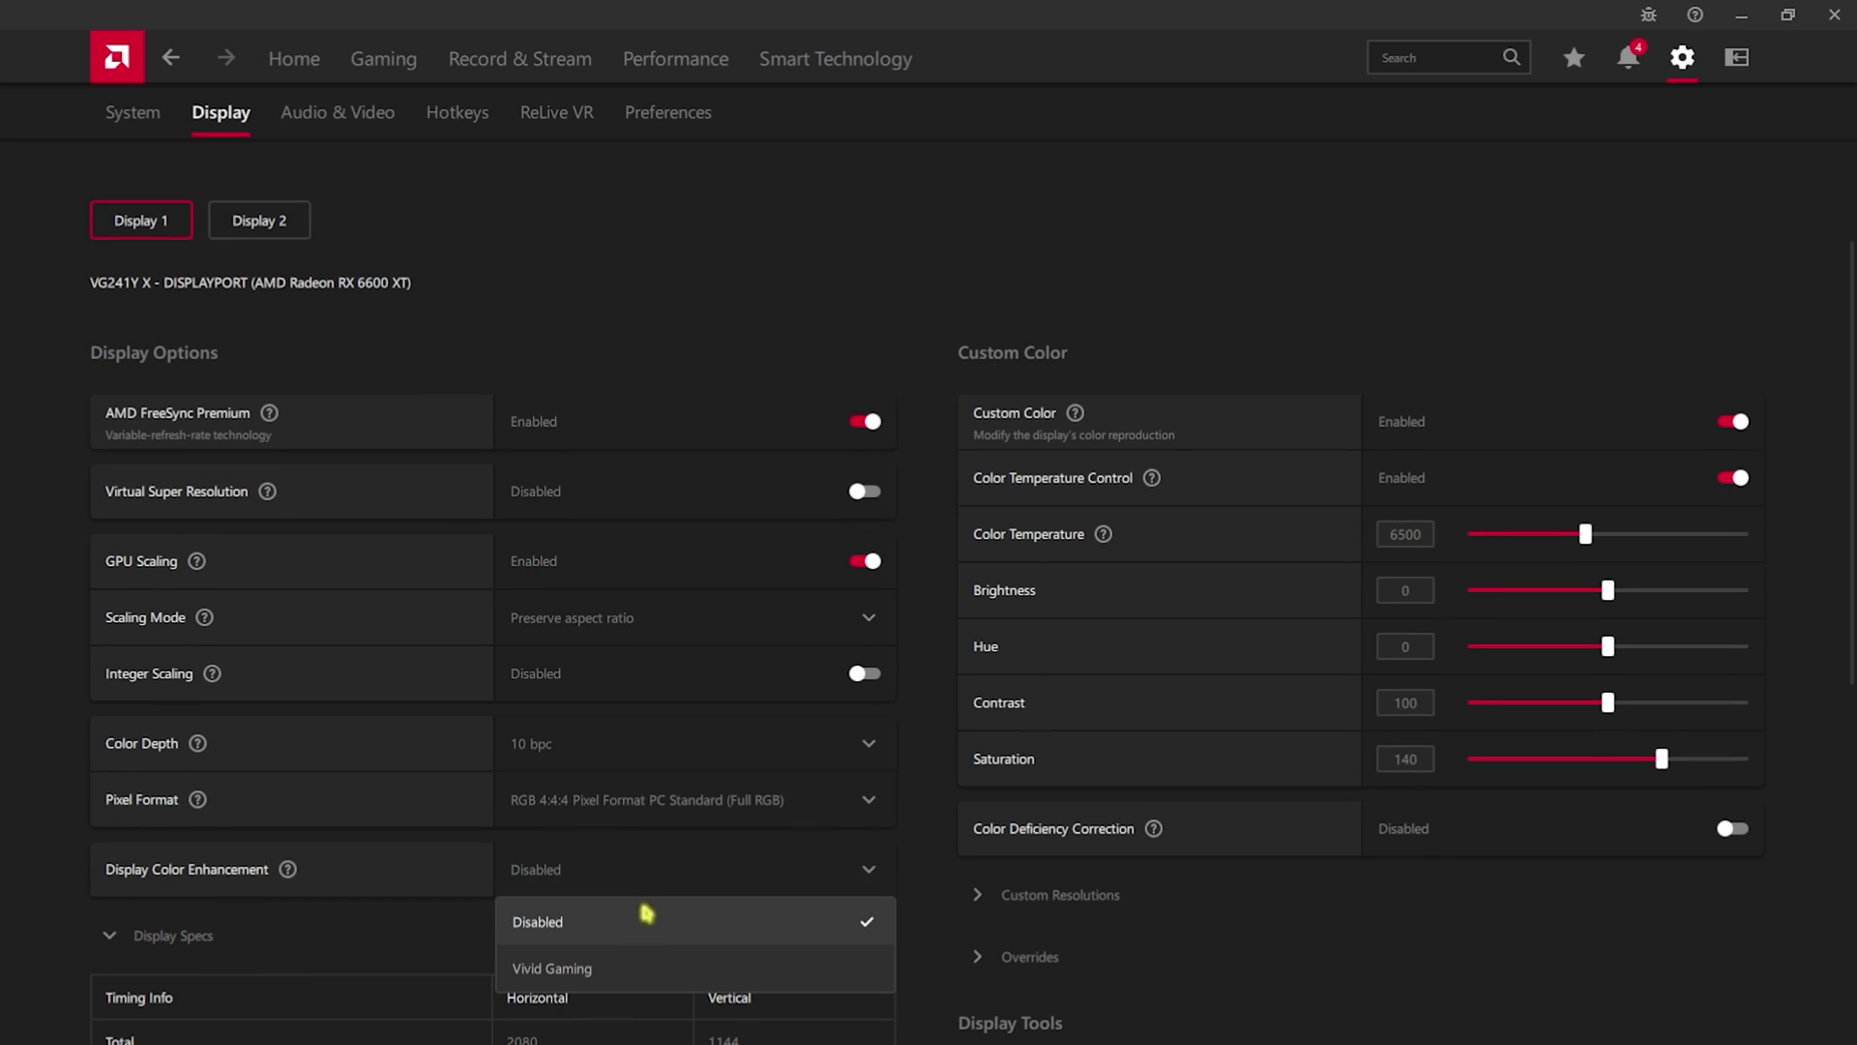
click(556, 924)
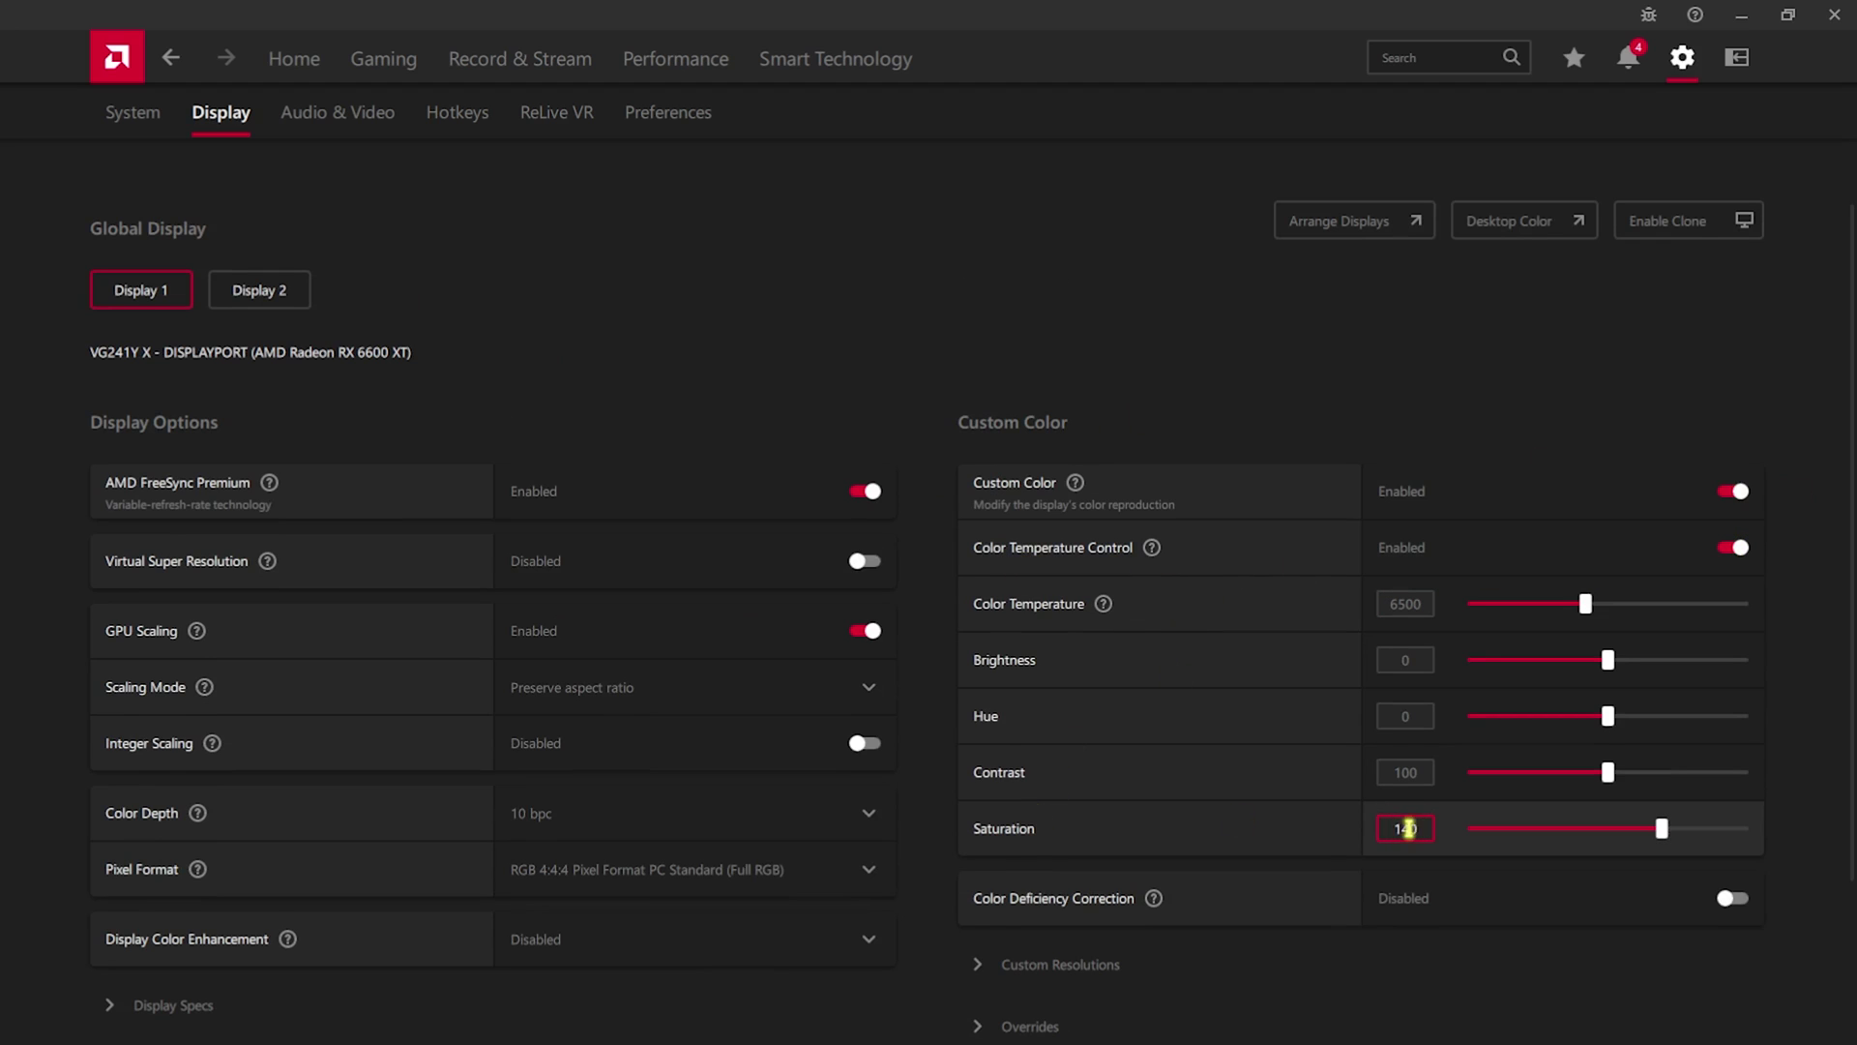
Set Saturation to 140 and expand Overrides, leaving HDCP Support disabled.
click(1402, 828)
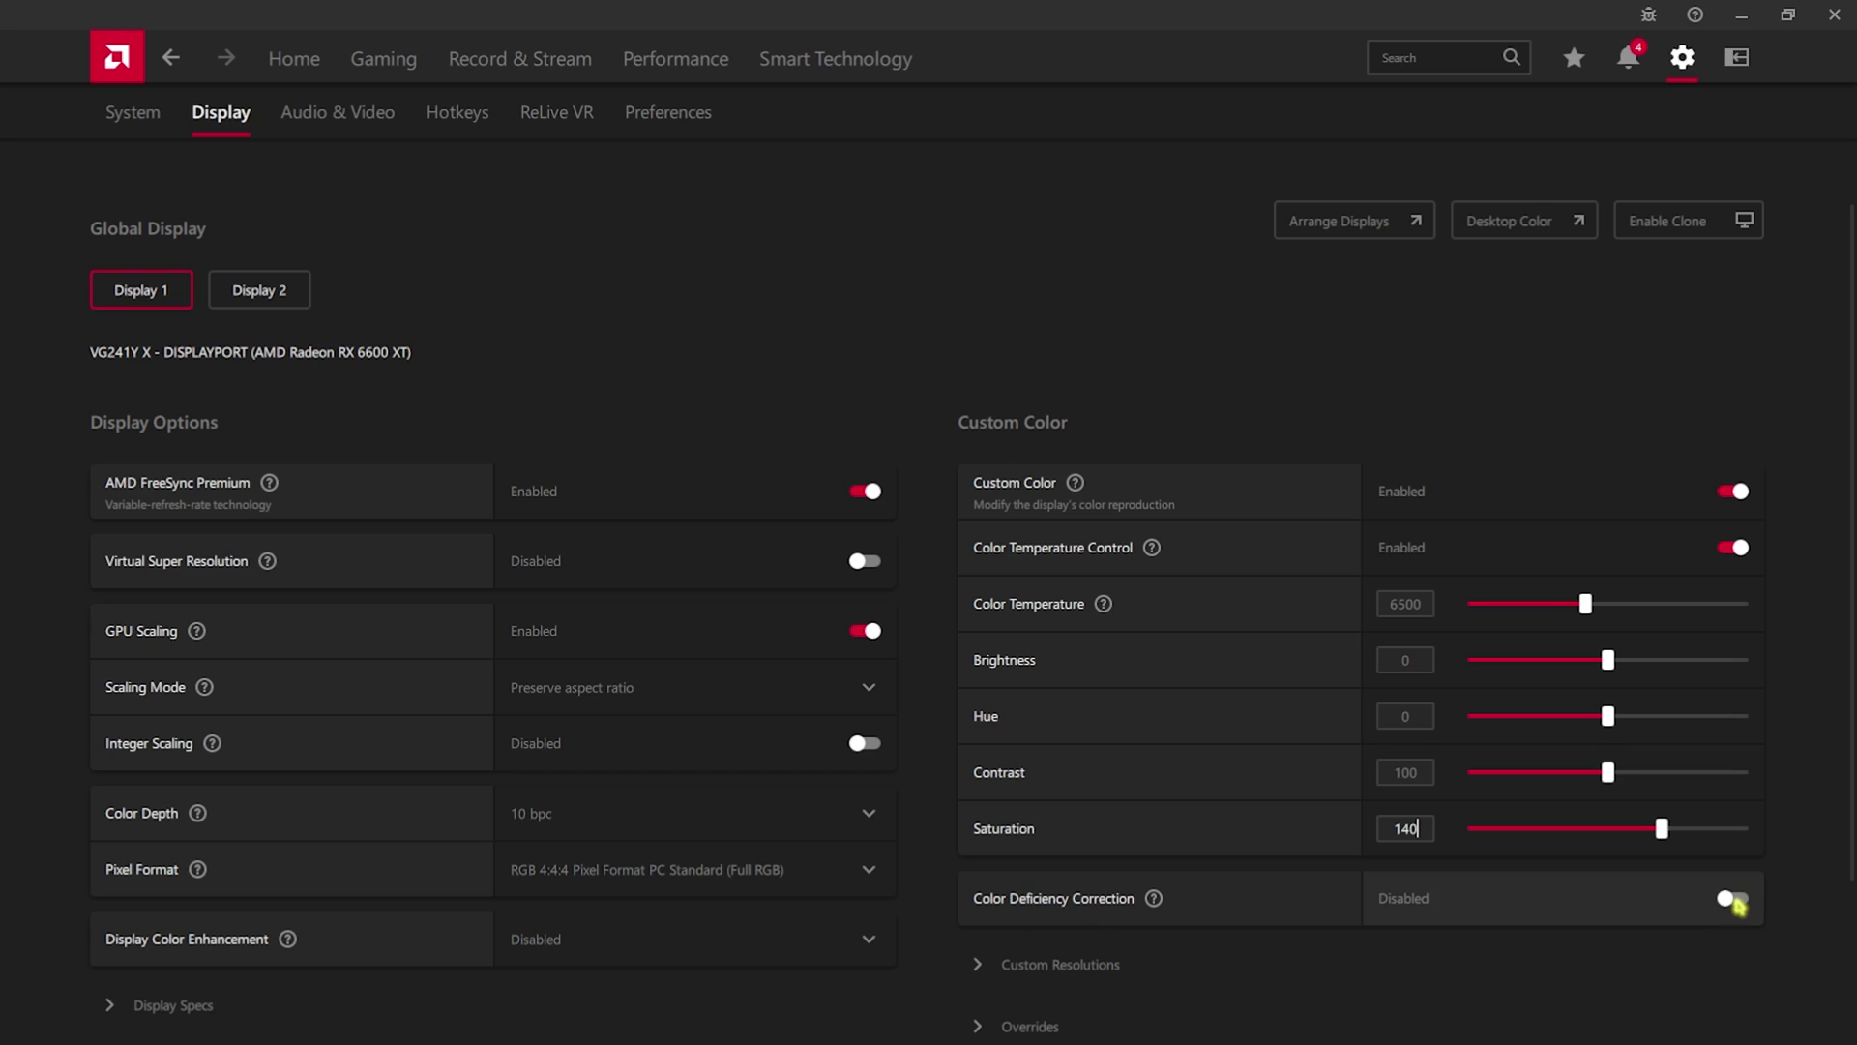
scroll(1236, 802, down, 2)
click(1029, 830)
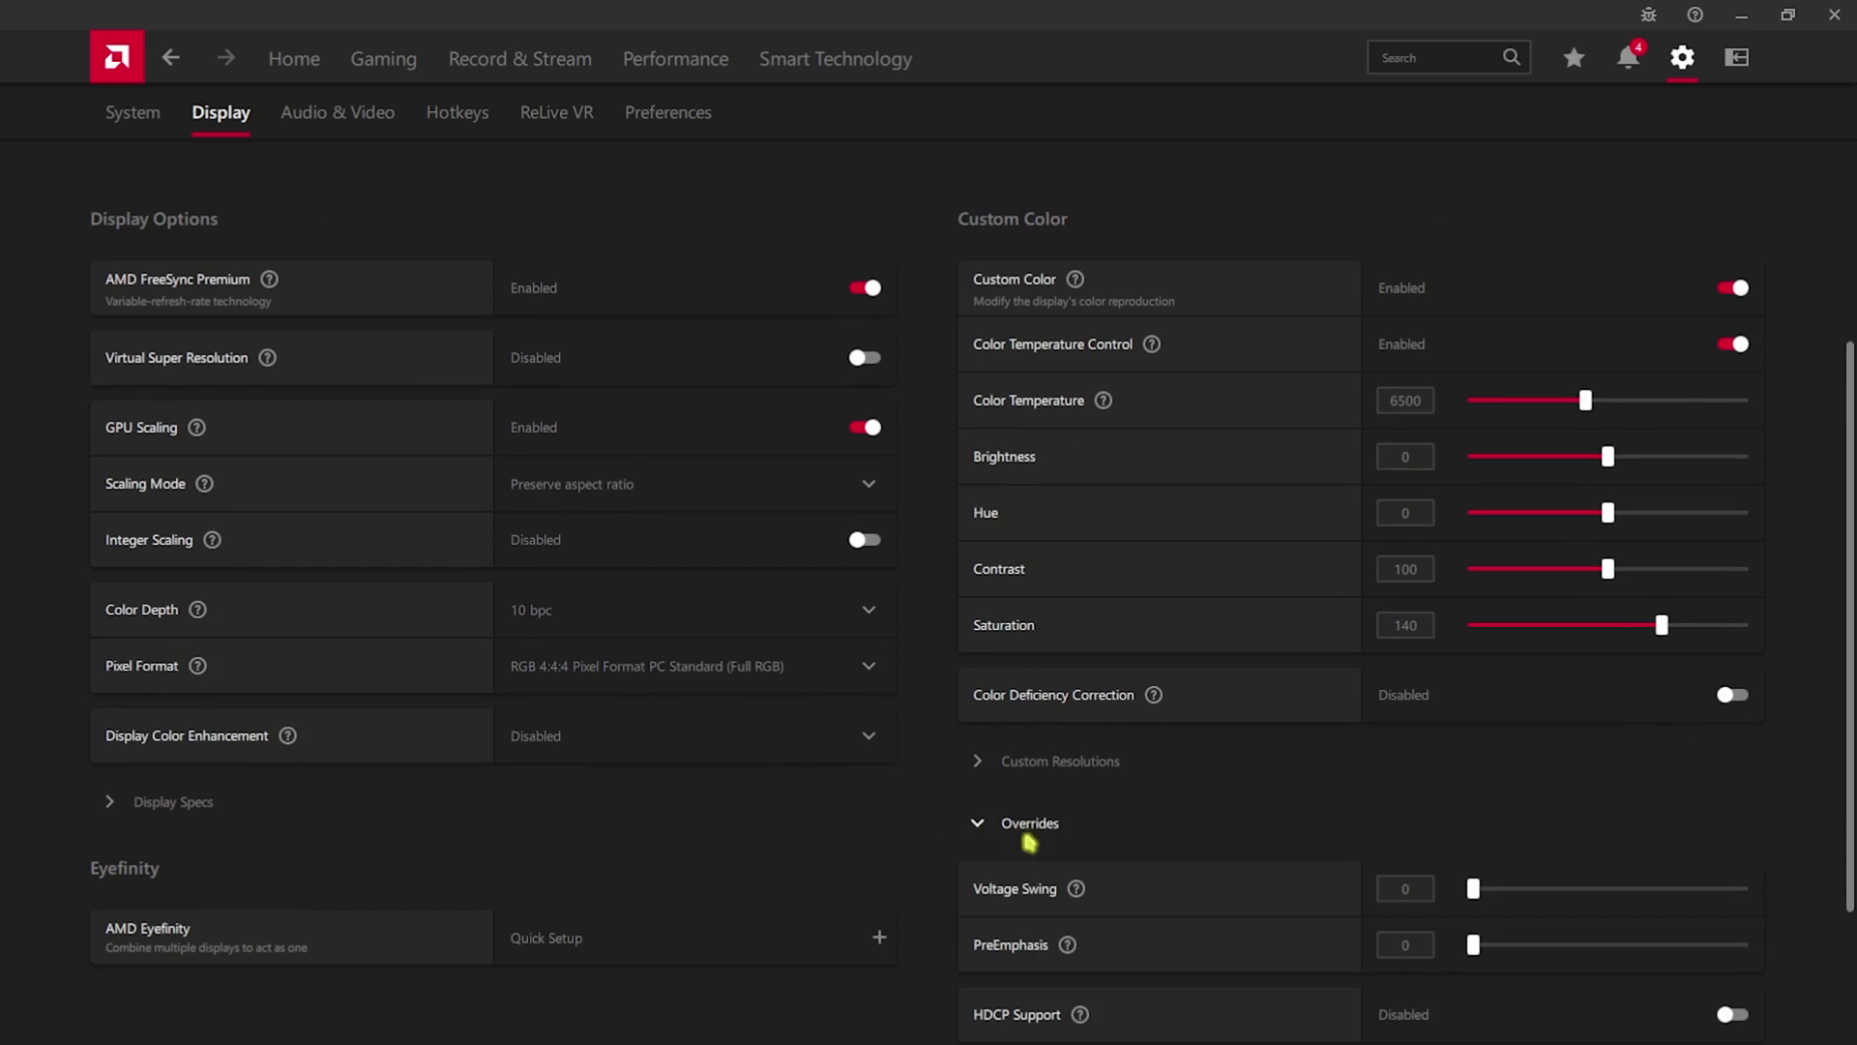
scroll(1077, 828, down, 2)
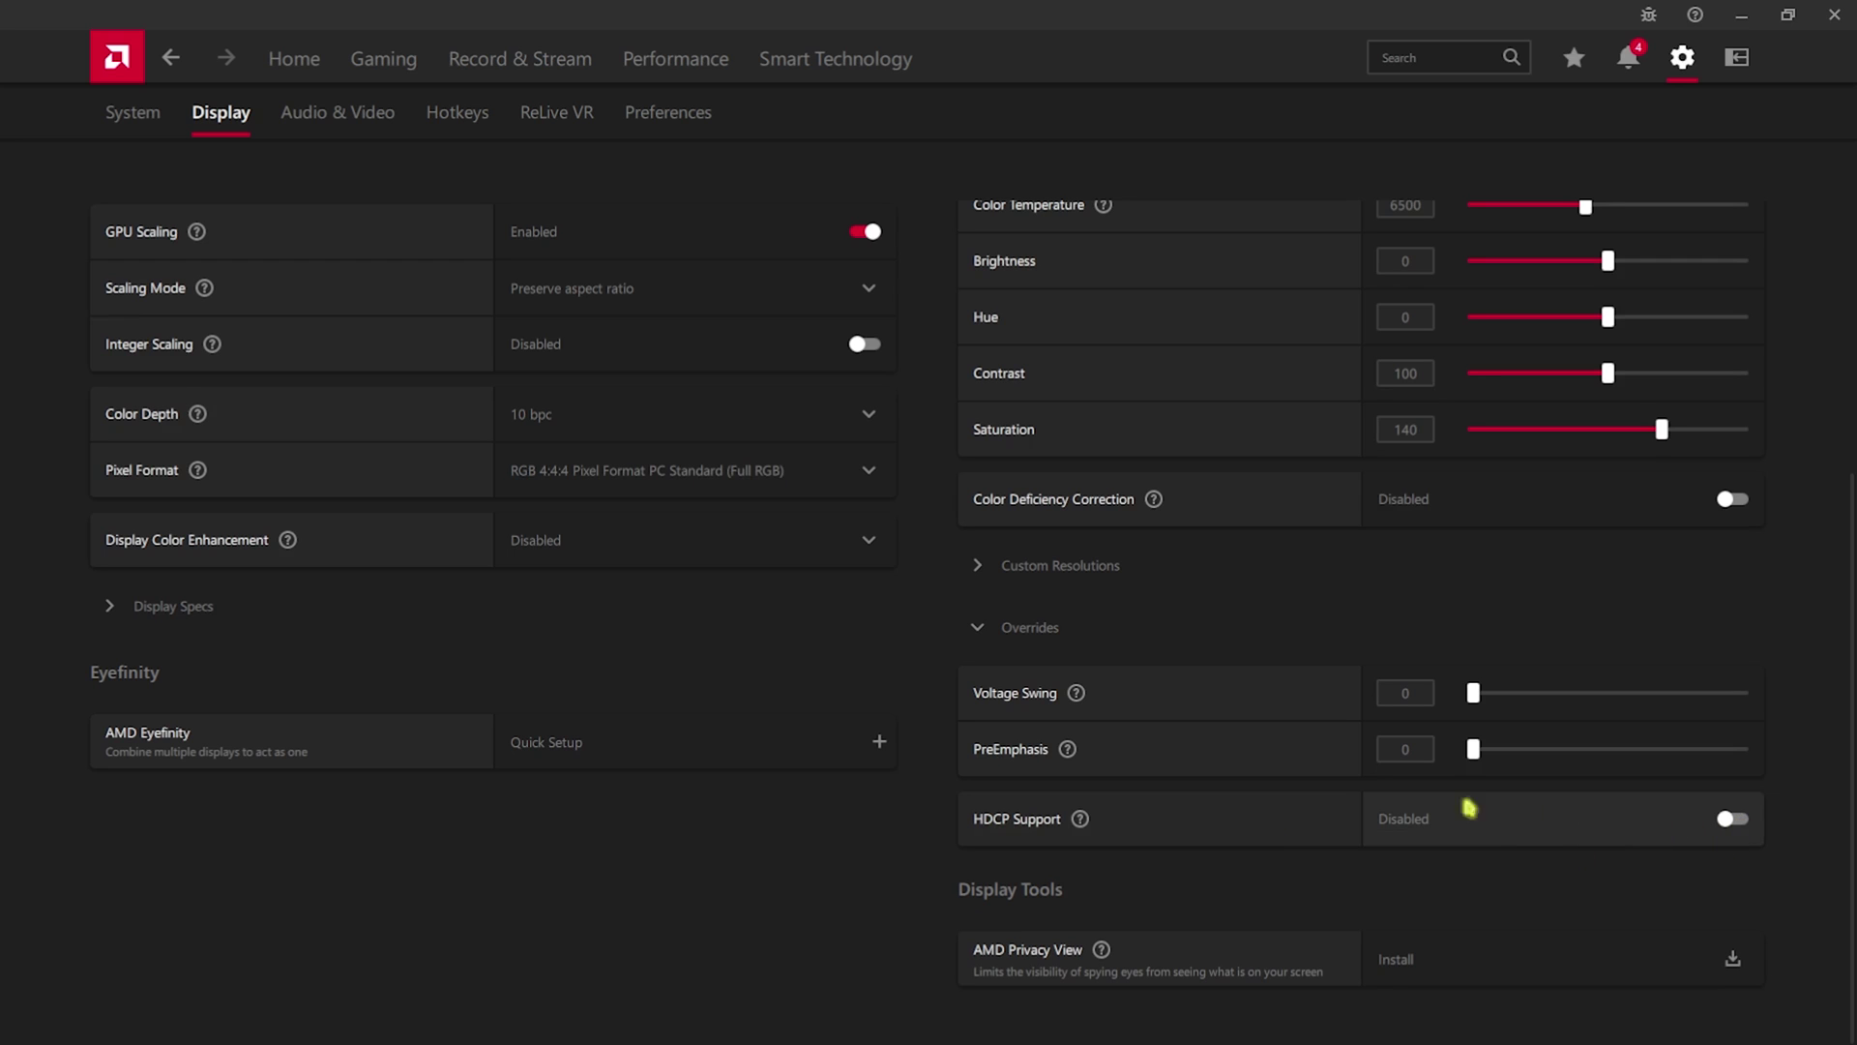
click(334, 116)
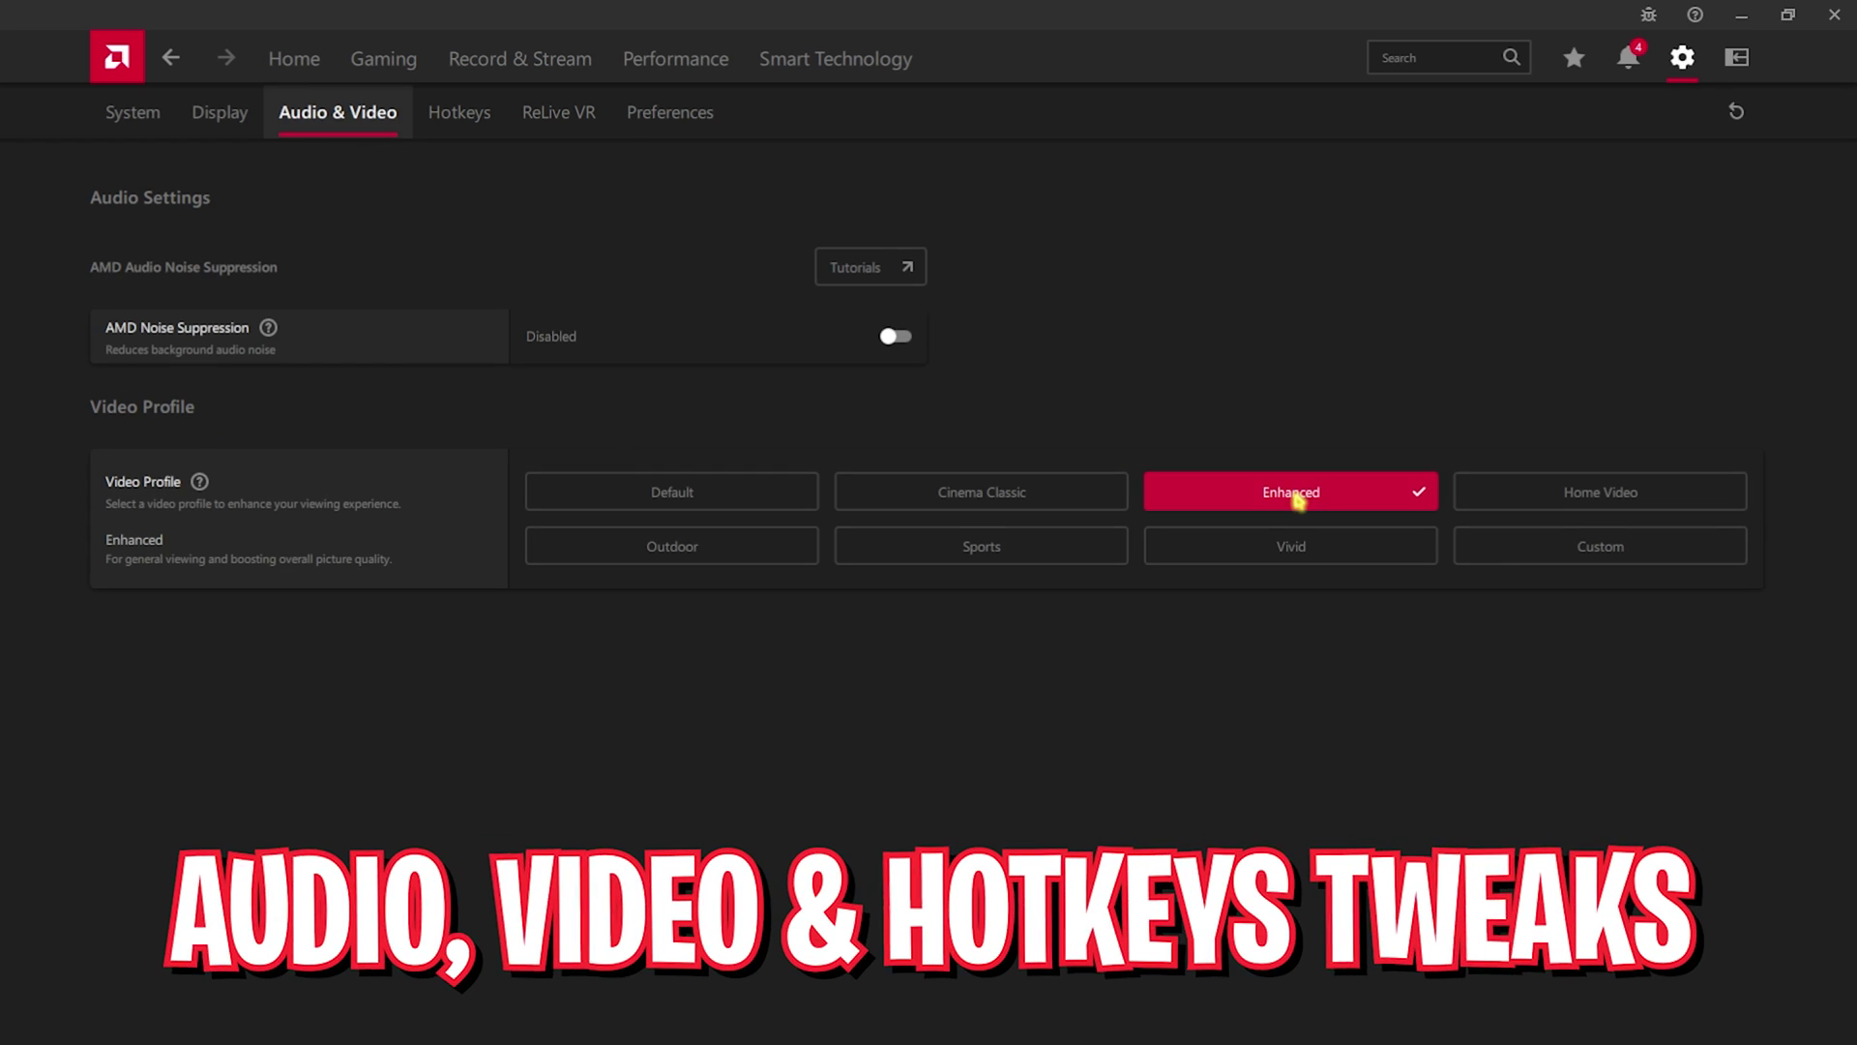
Look over the Hotkeys and Preferences settings, then return to the Home dashboard.
click(458, 114)
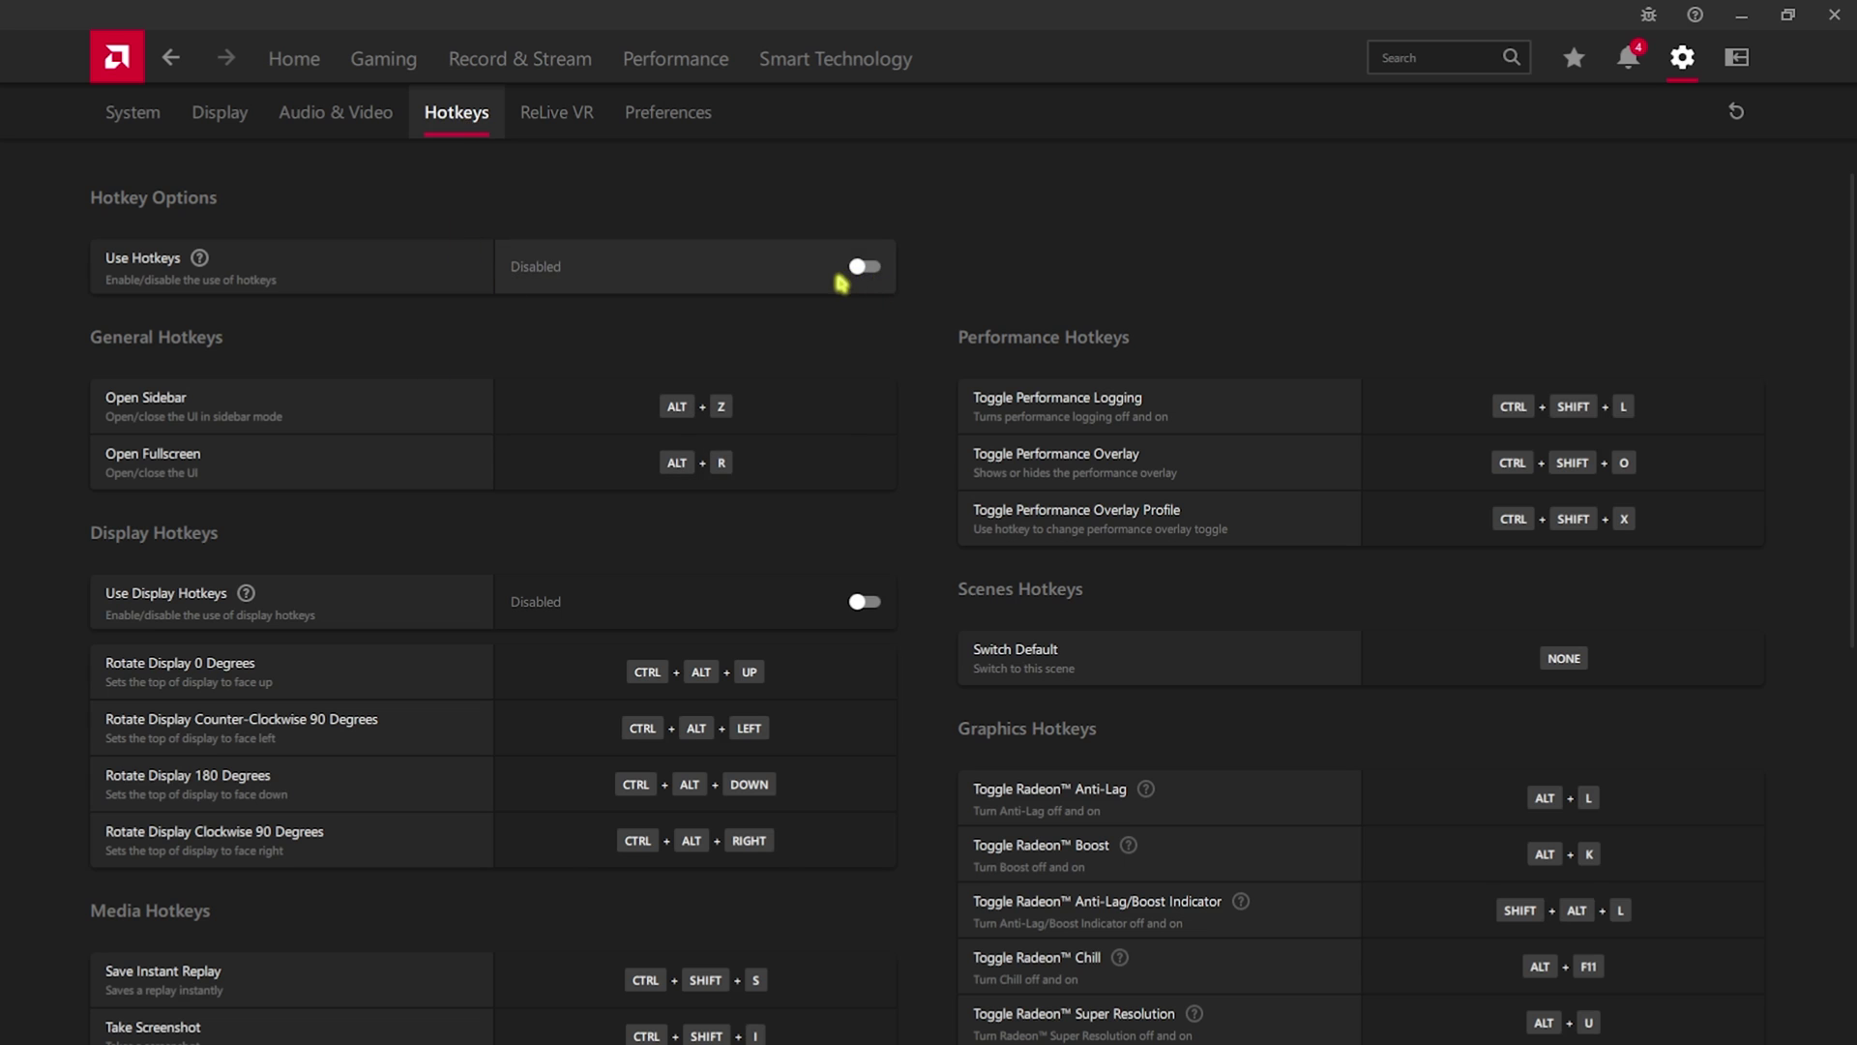
click(650, 112)
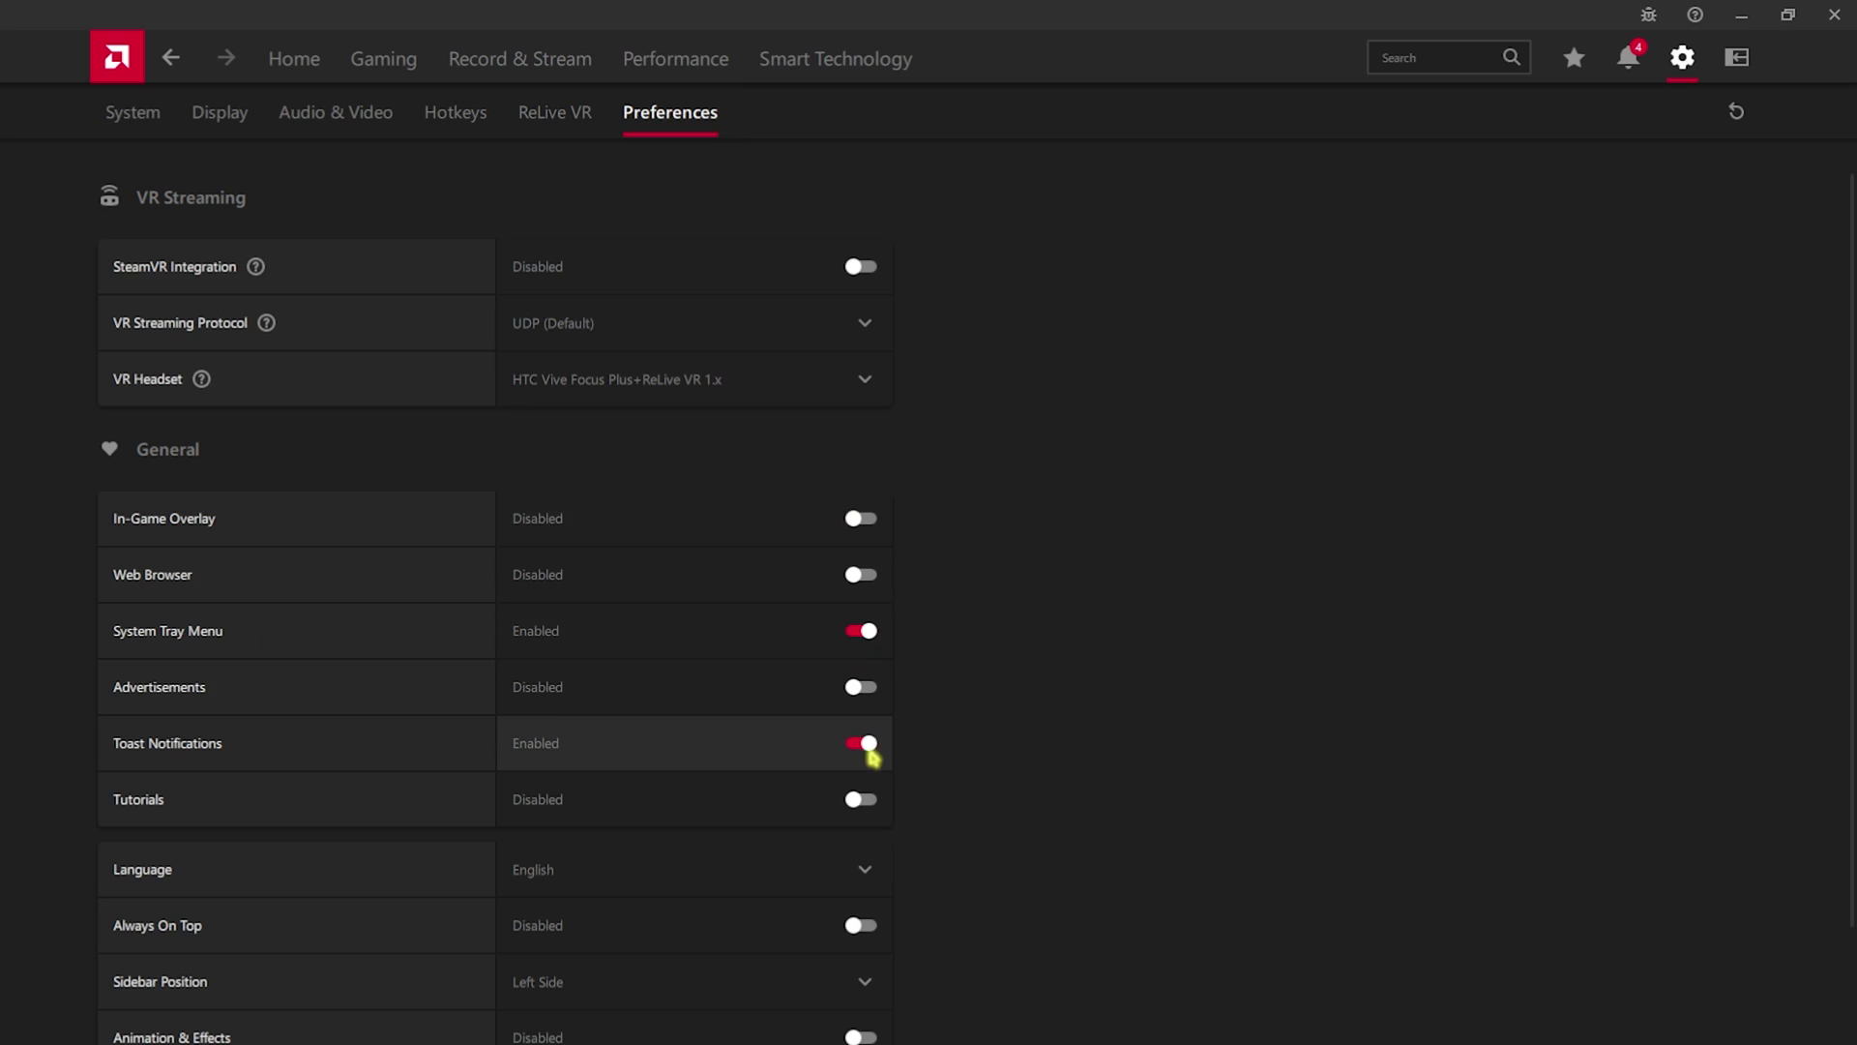
scroll(872, 757, down, 2)
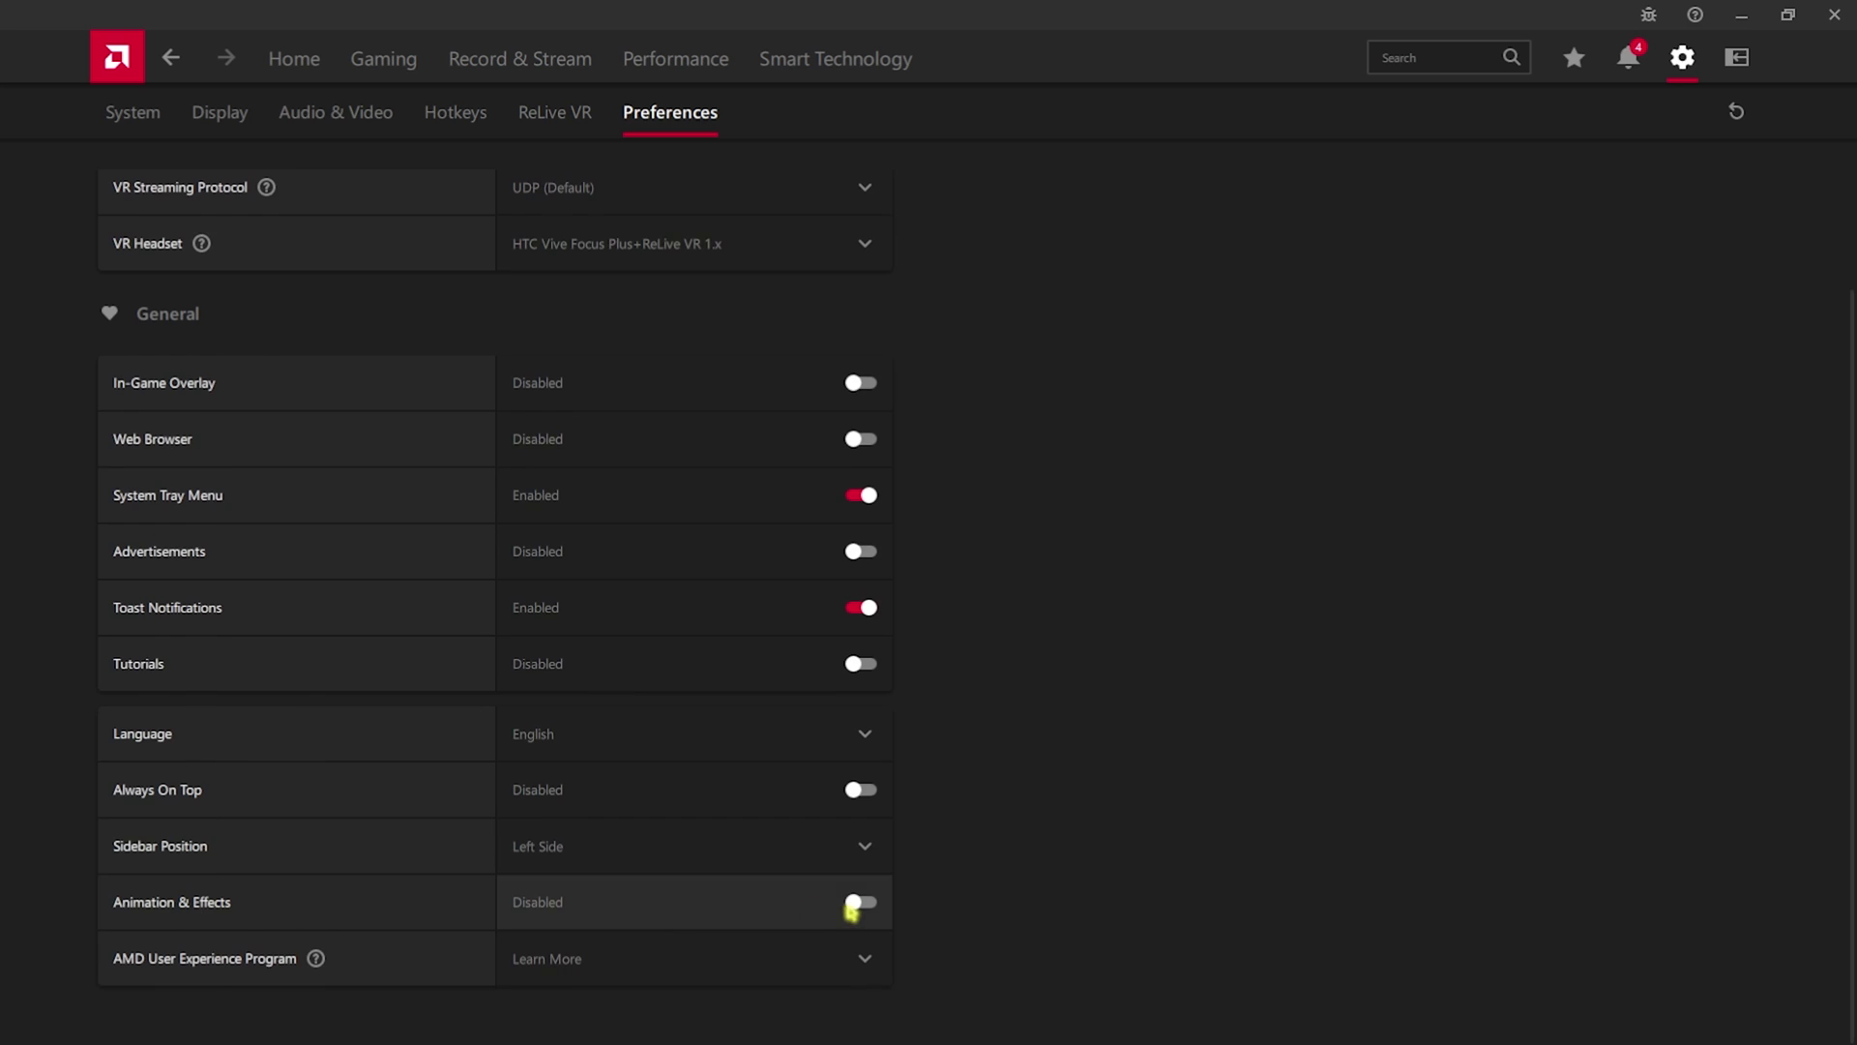
scroll(851, 909, up, 2)
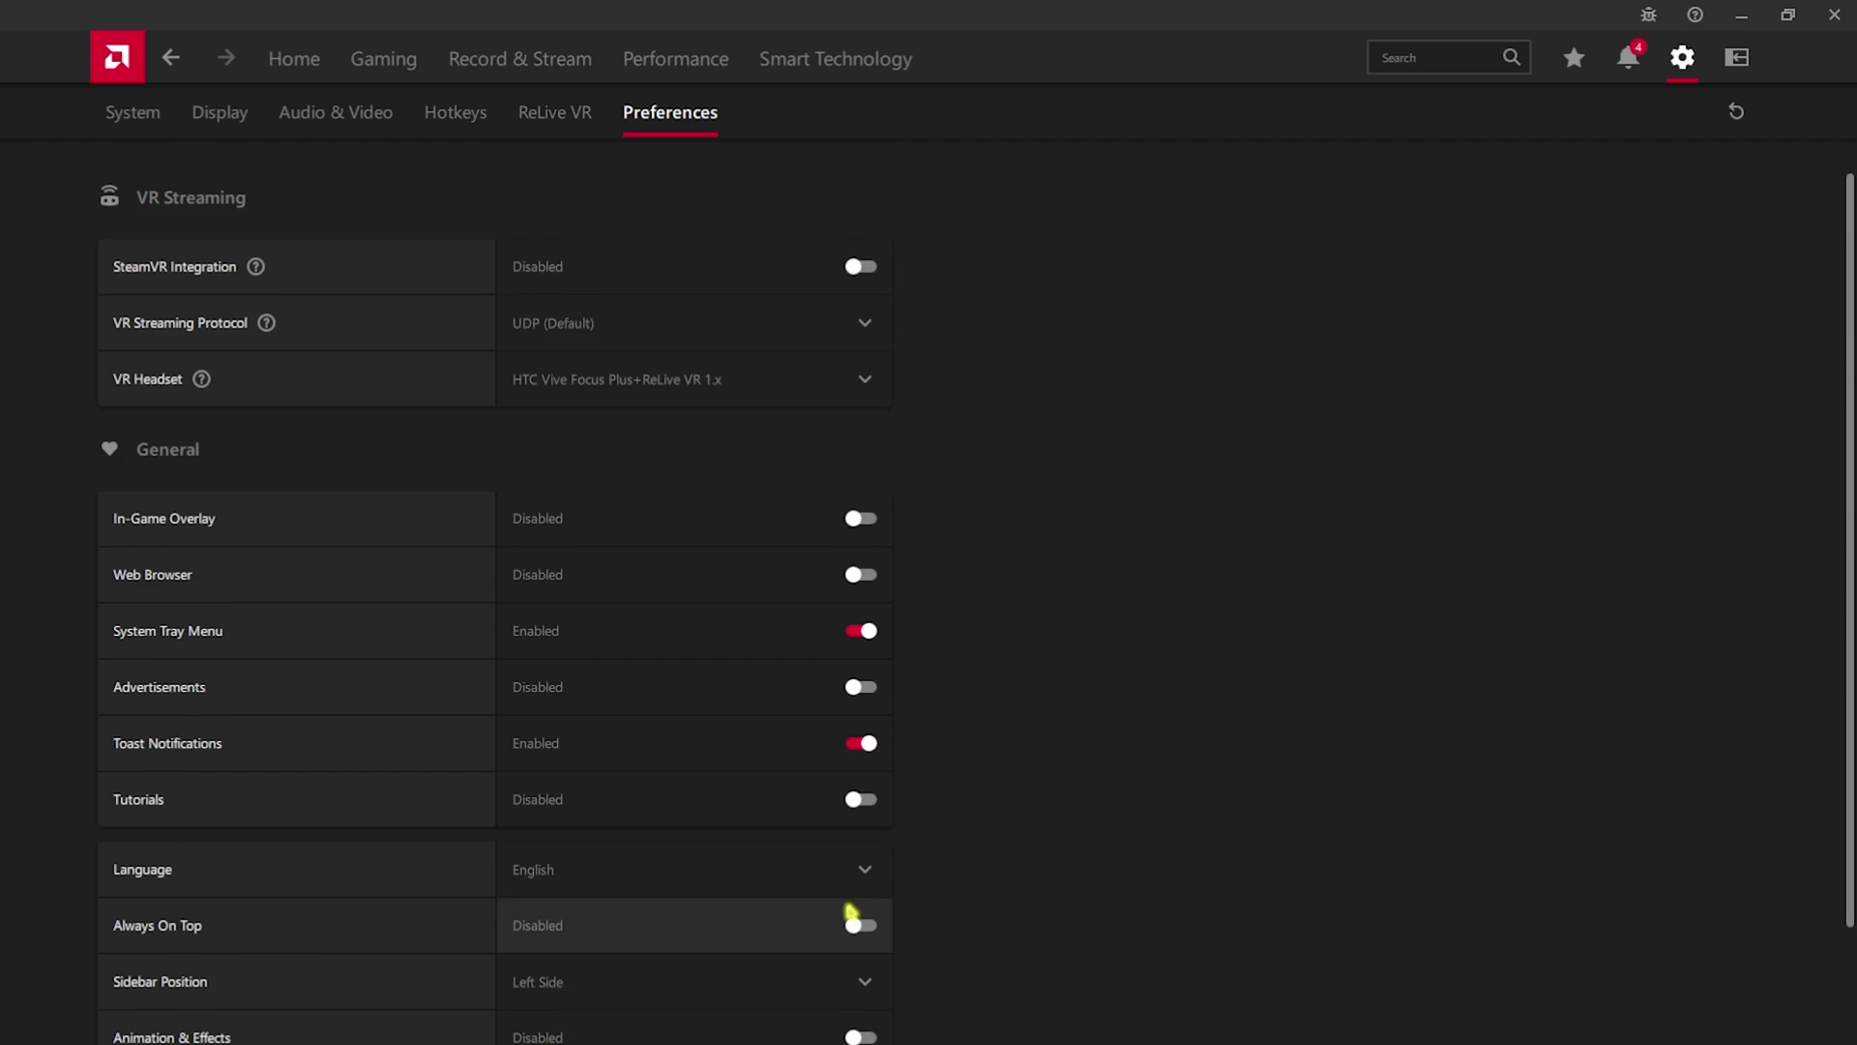
click(268, 66)
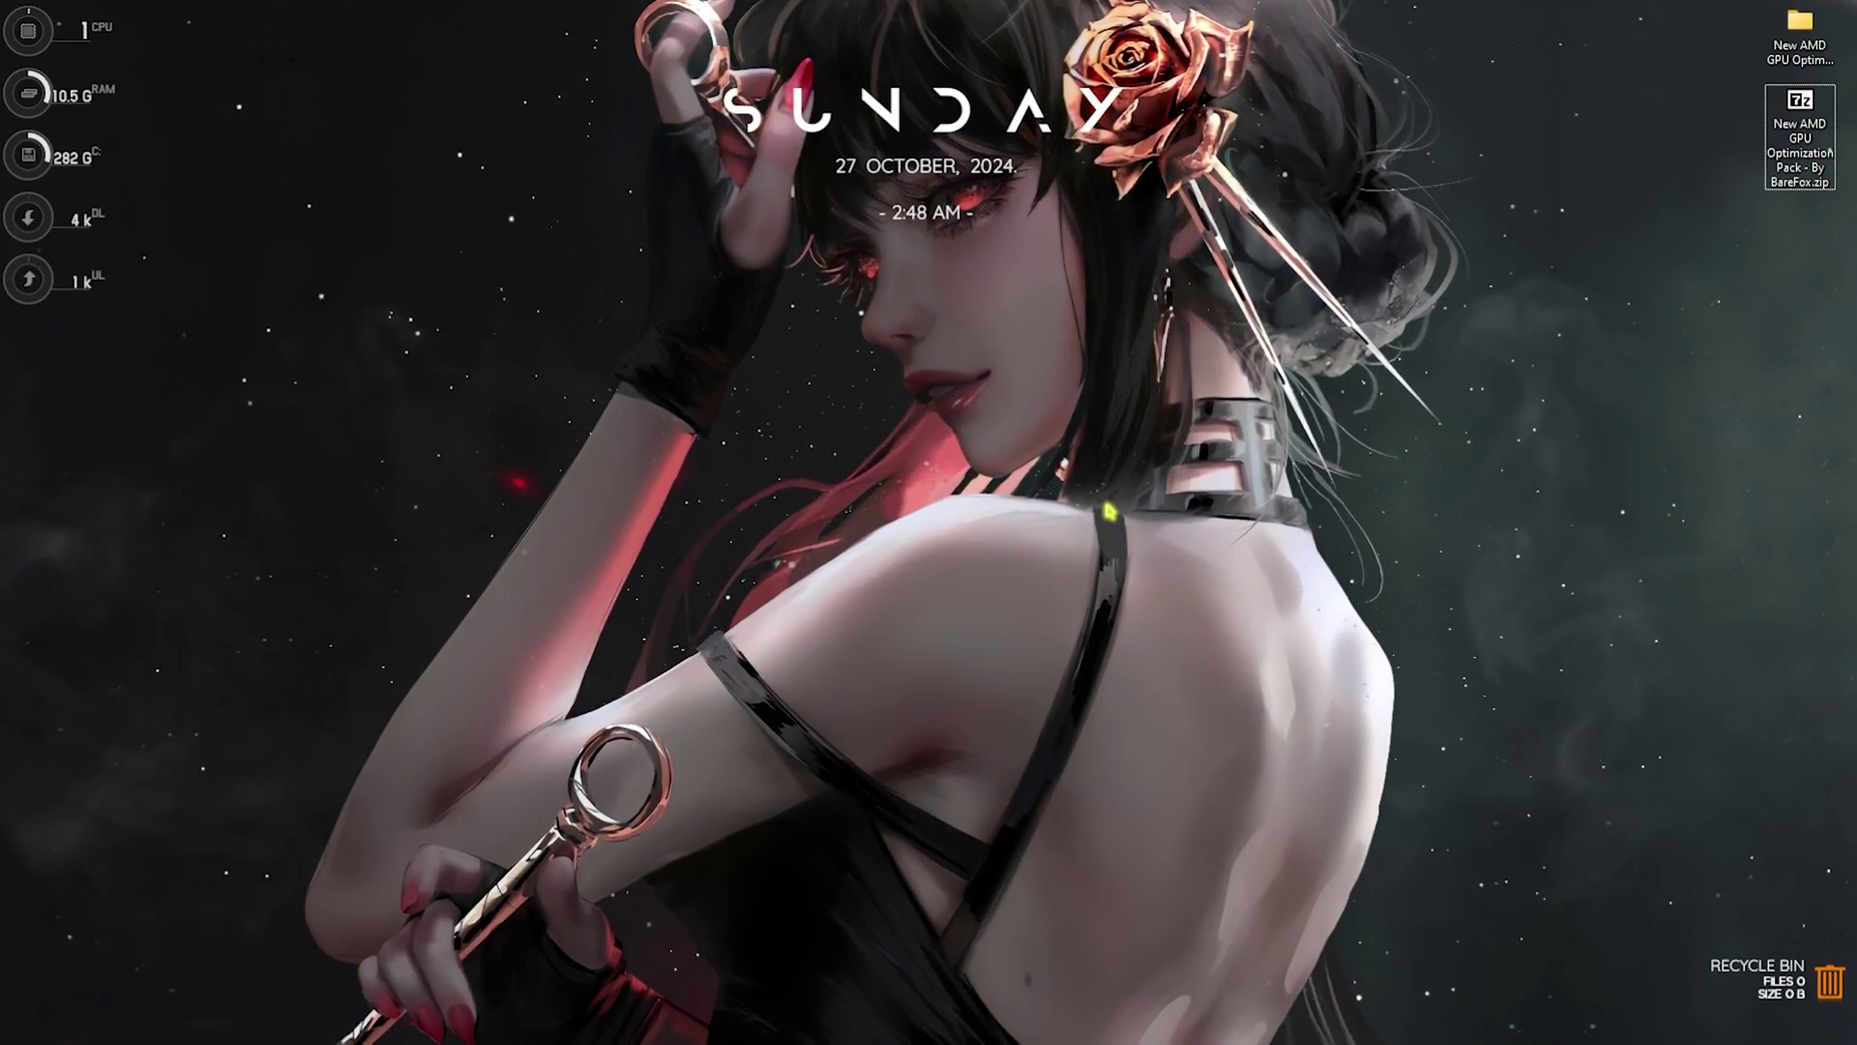
Find 'create a restore point' in Start search and open System Protection settings.
key(super)
text(create a restore point)
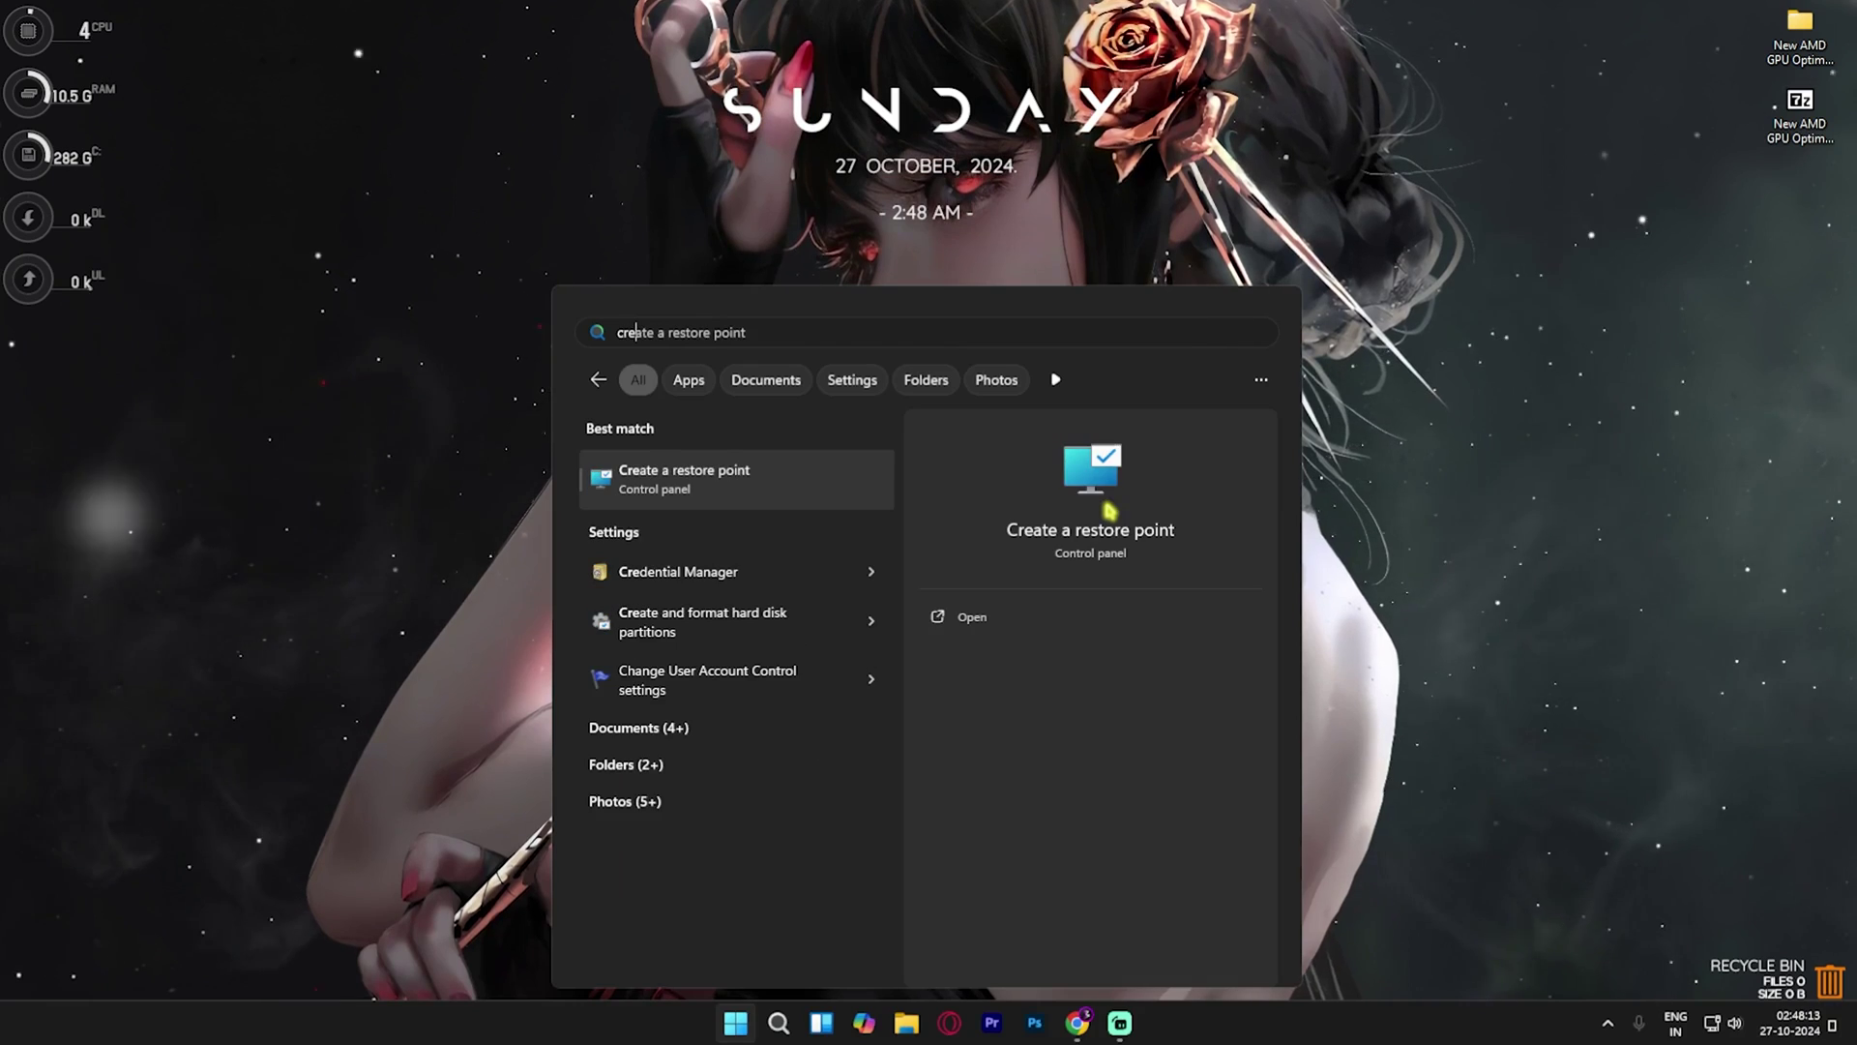
click(1110, 510)
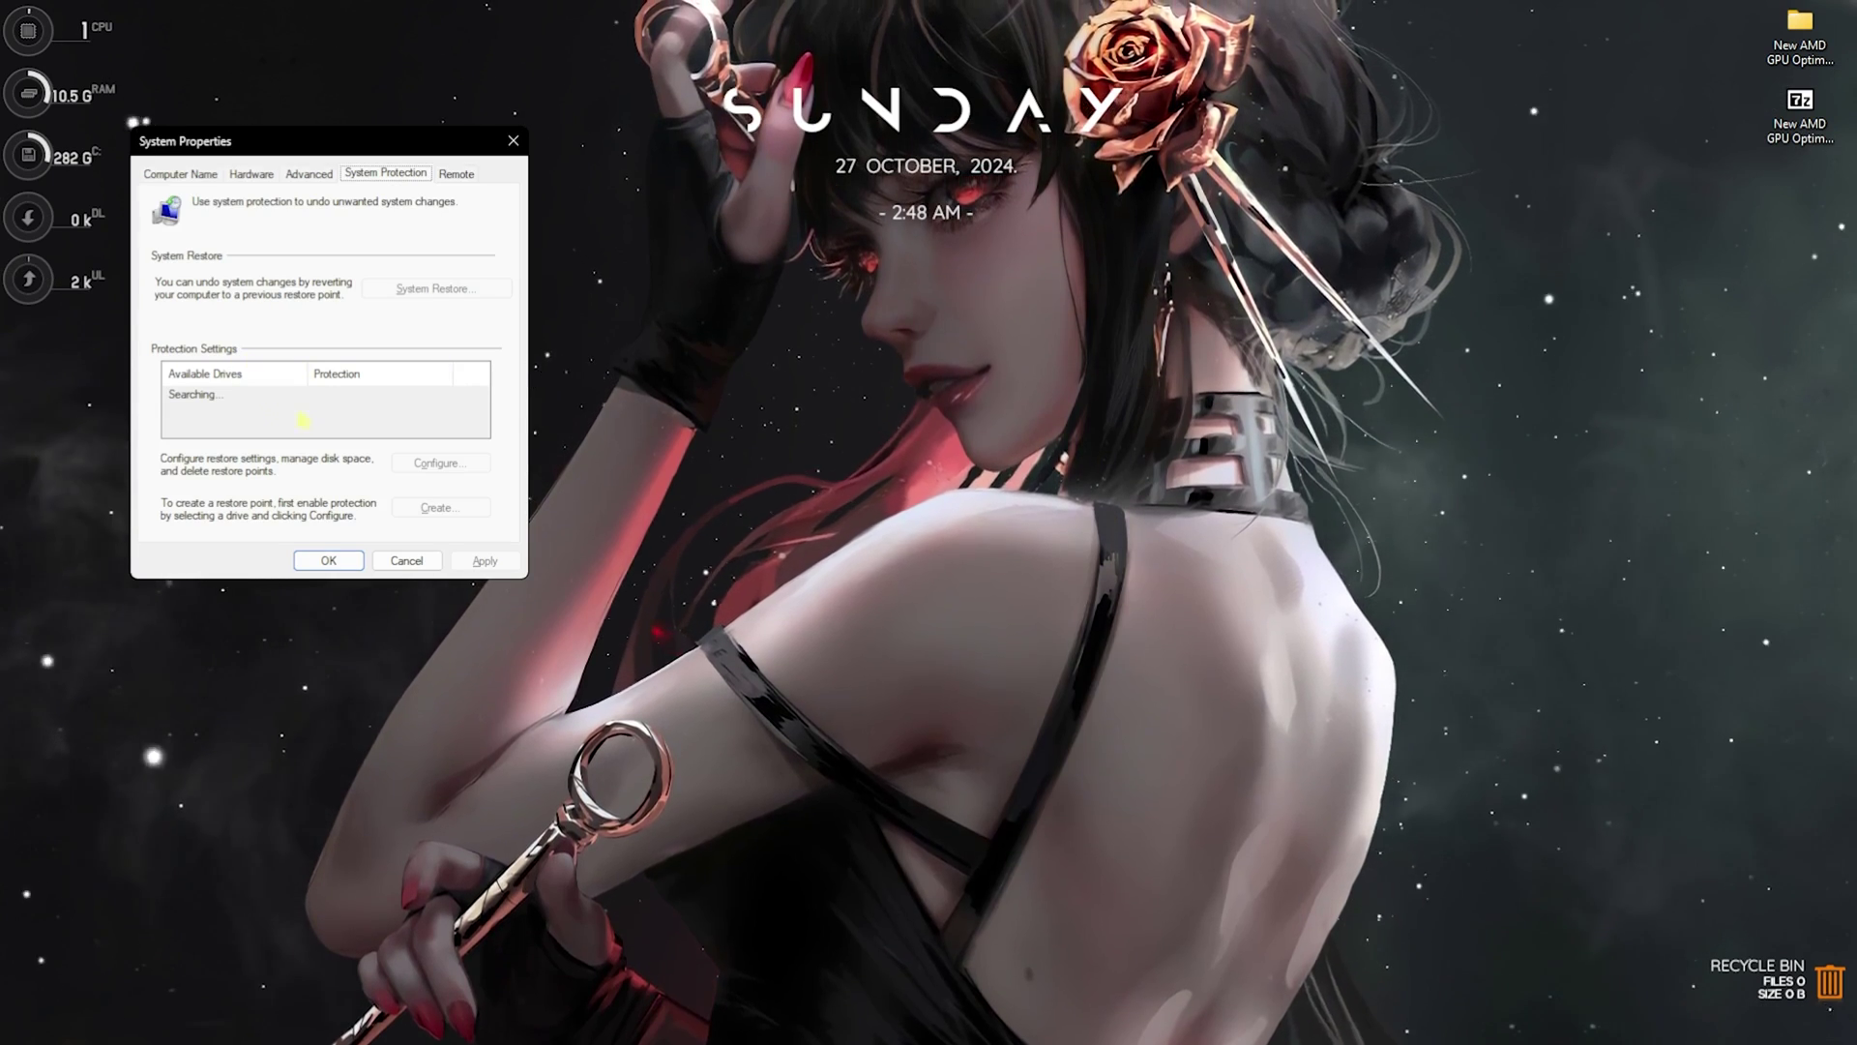
scroll(305, 418, down, 1)
Create a restore point 'AMD Adre' for Local Disk (C:), then close System Properties.
click(194, 424)
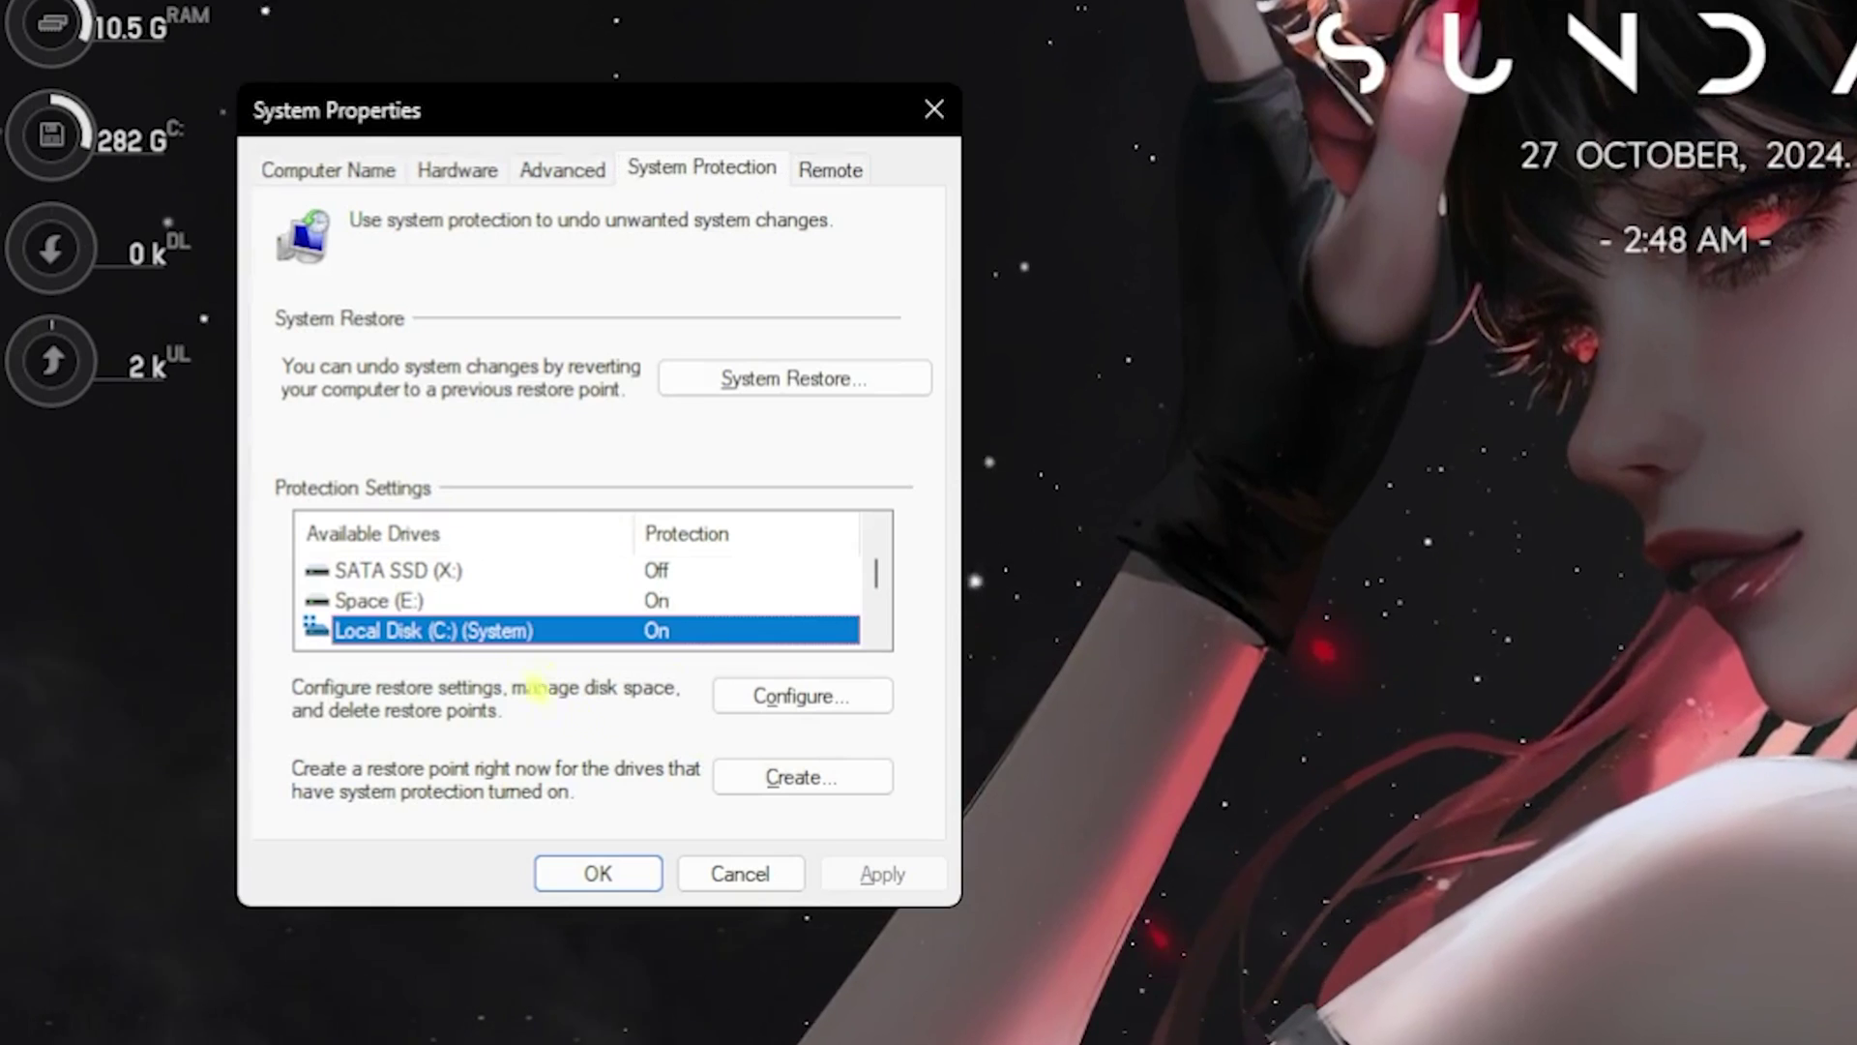
click(778, 774)
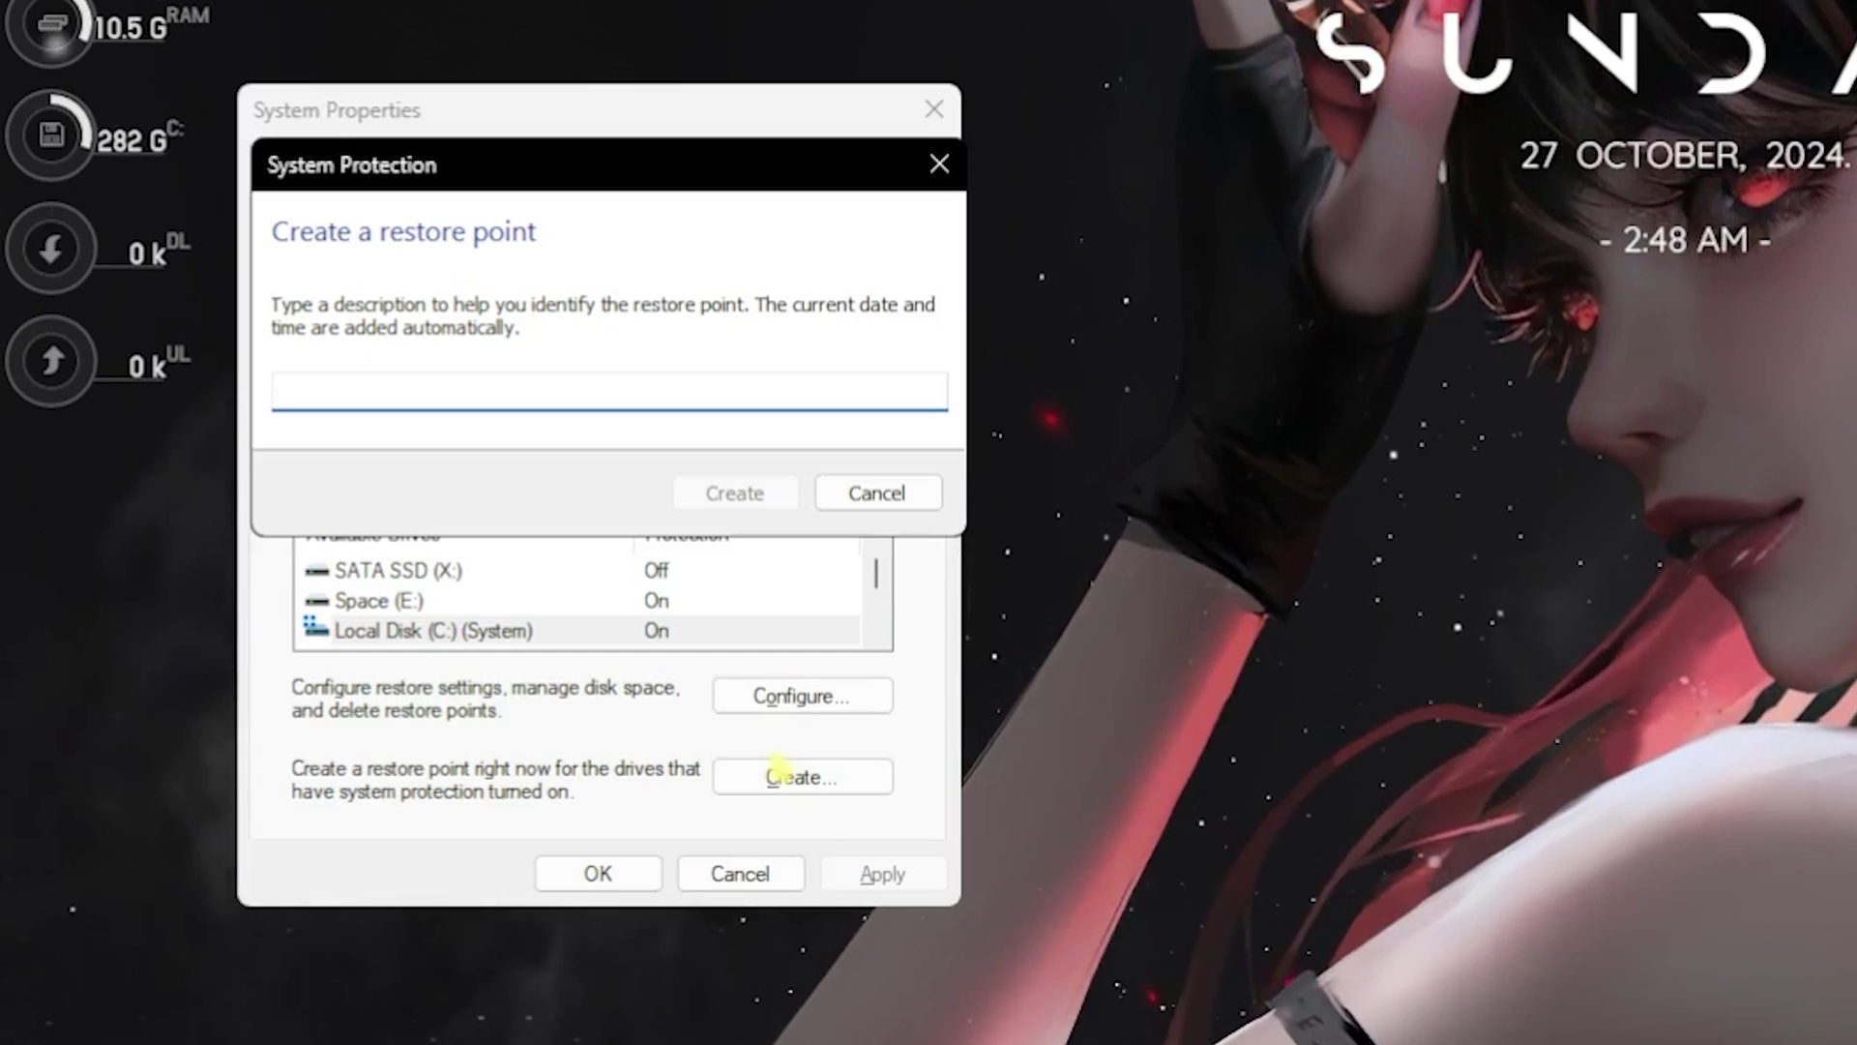
text(AM)
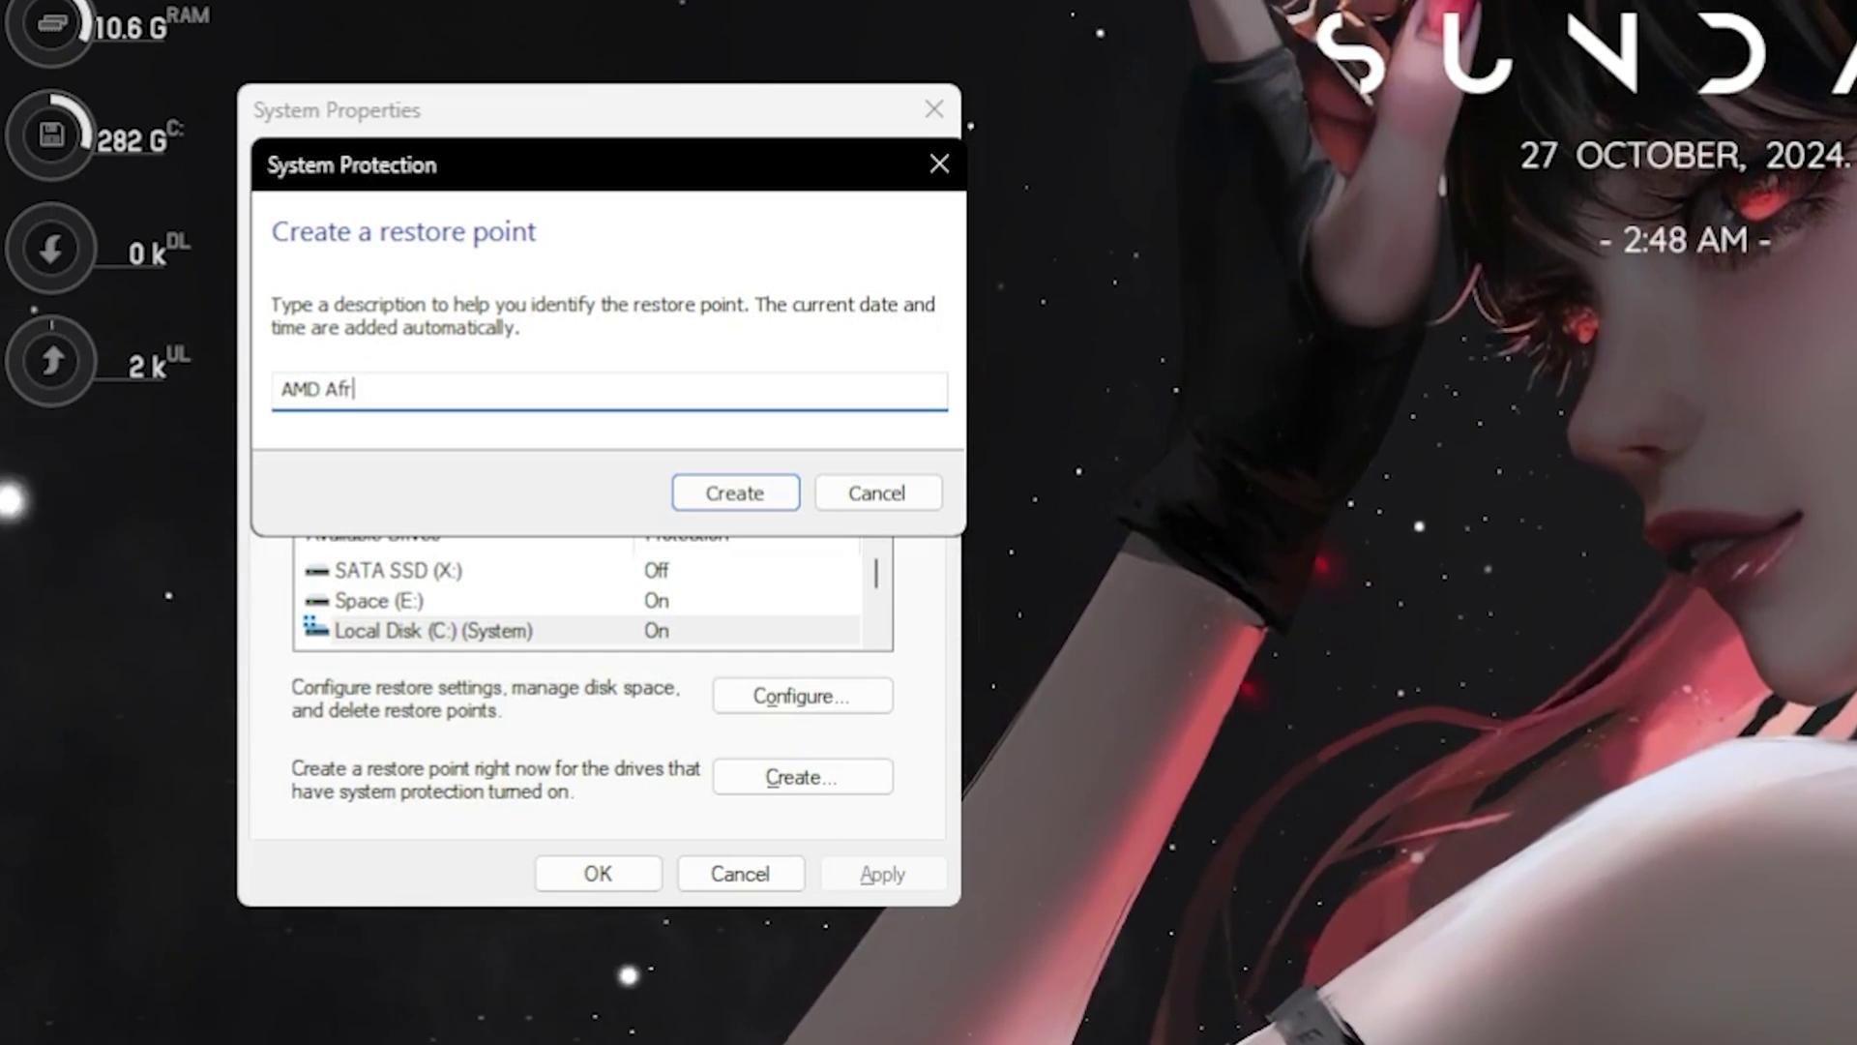
text(D Adre)
key(Return)
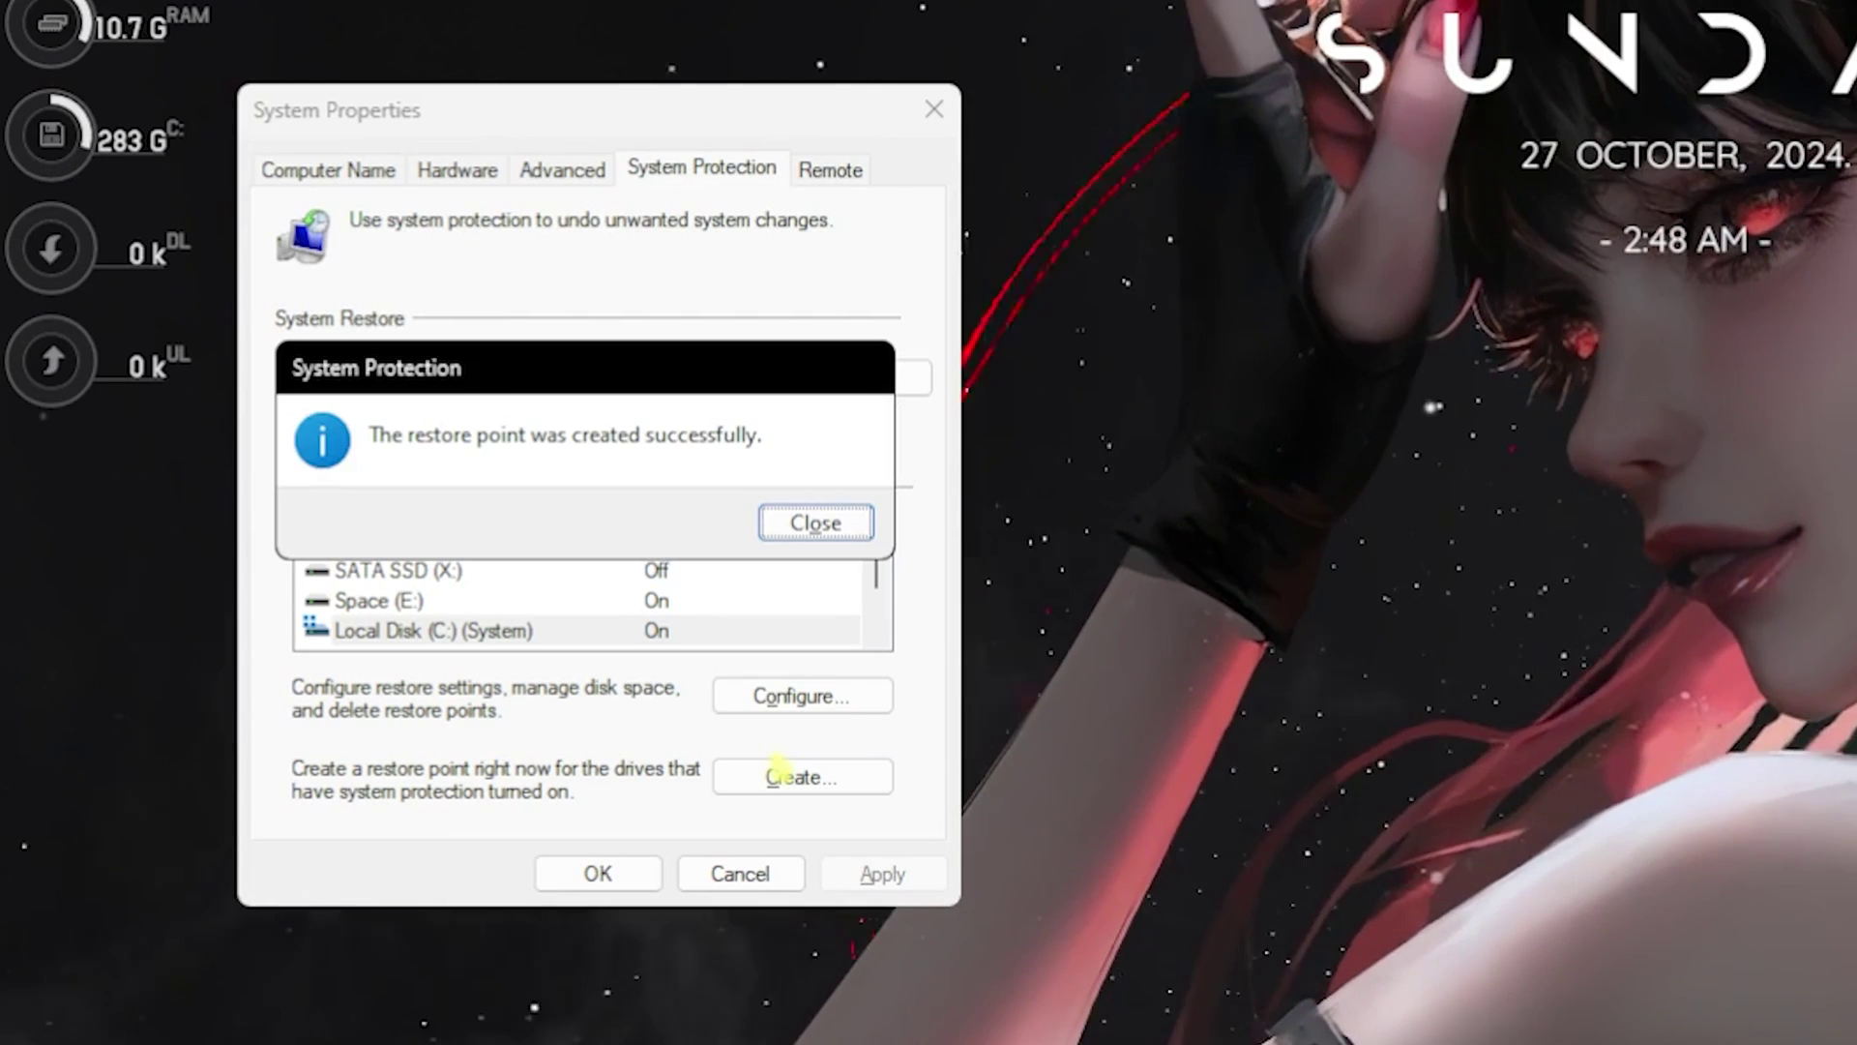
click(816, 522)
click(934, 108)
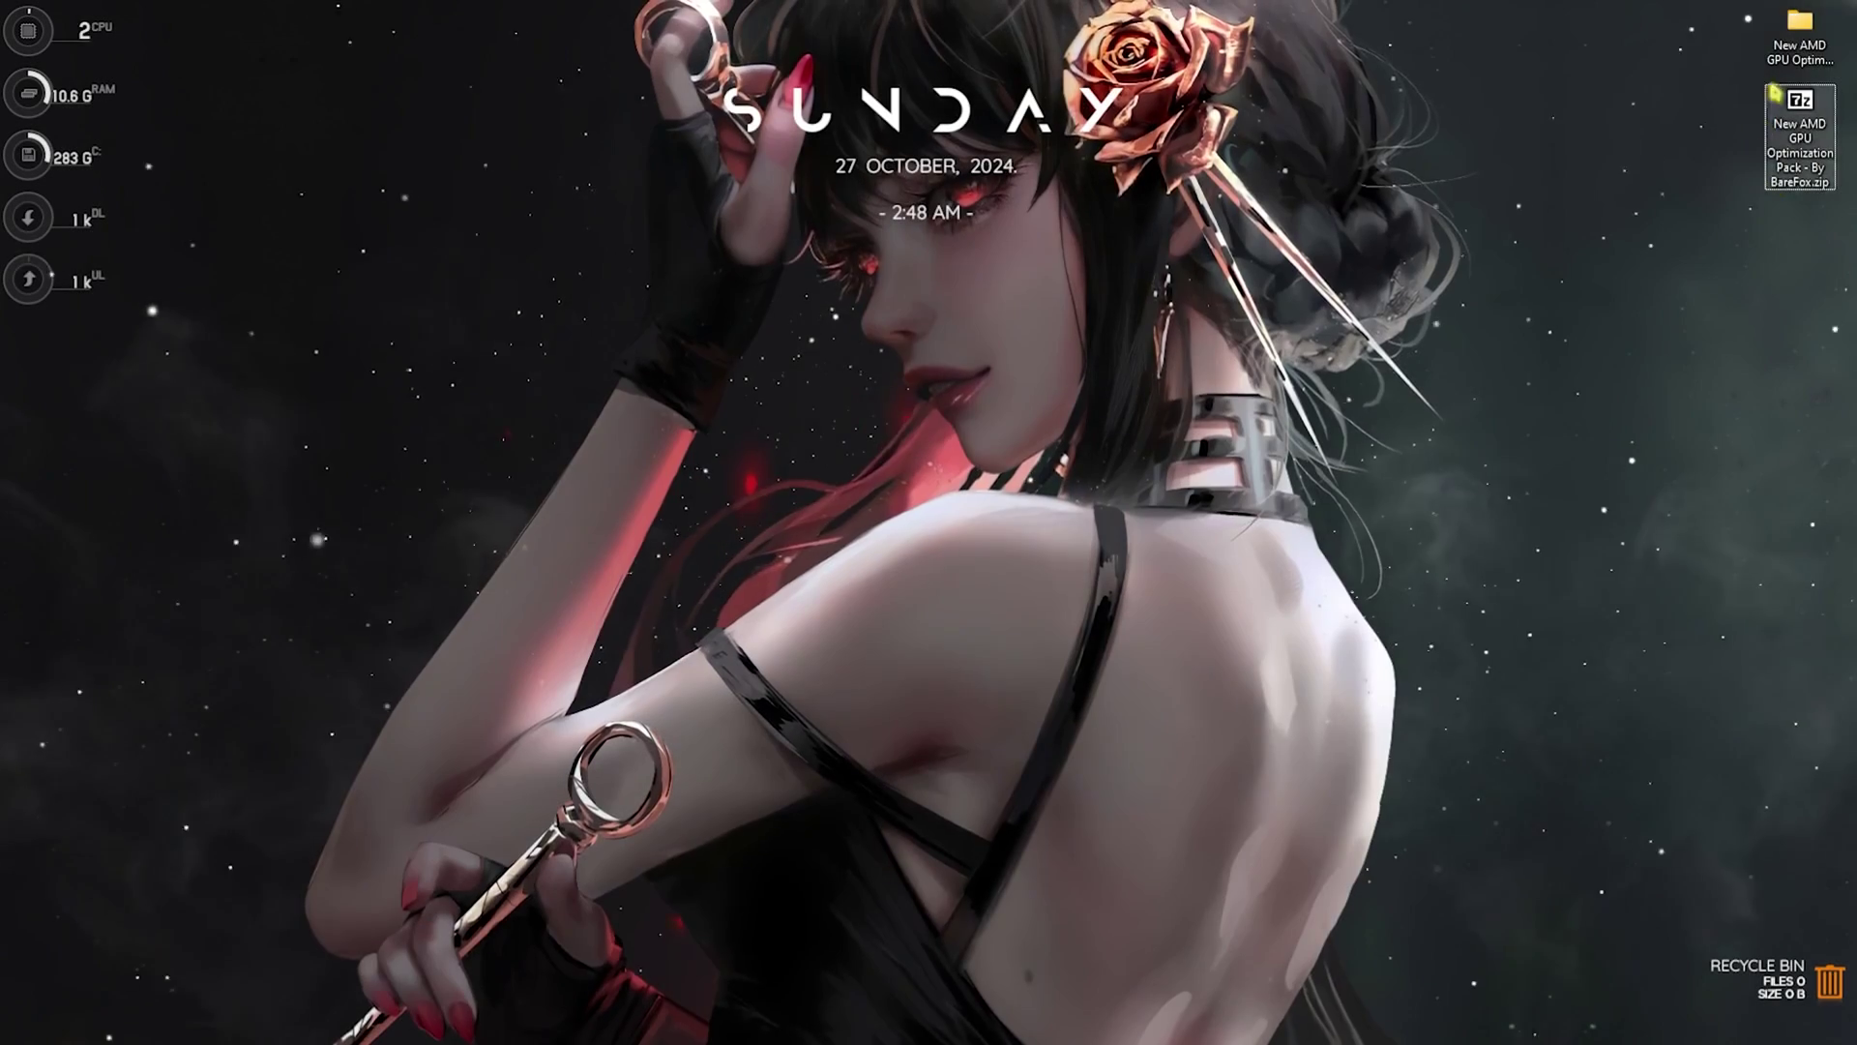
Open the optimization pack maximized and inspect the five .reg files in 1 - AMD GPU Optimization.
double_click(1799, 21)
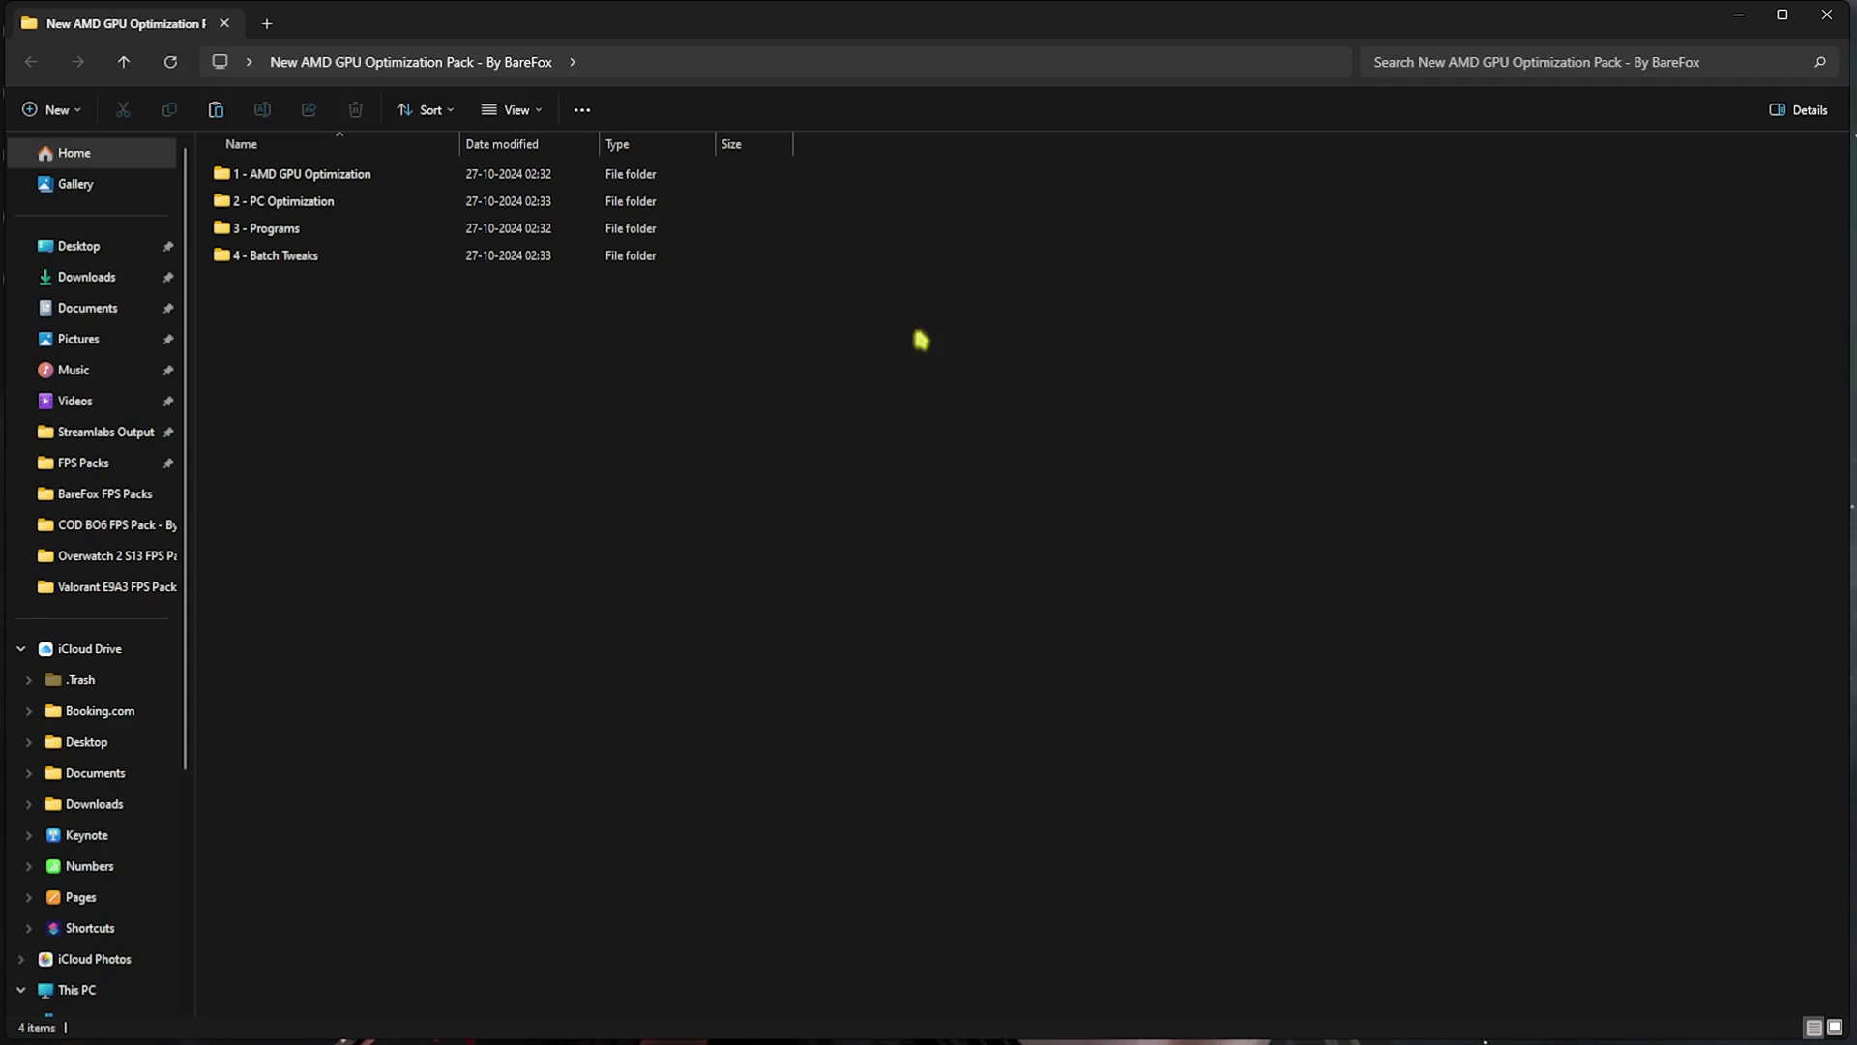
key(super+Up)
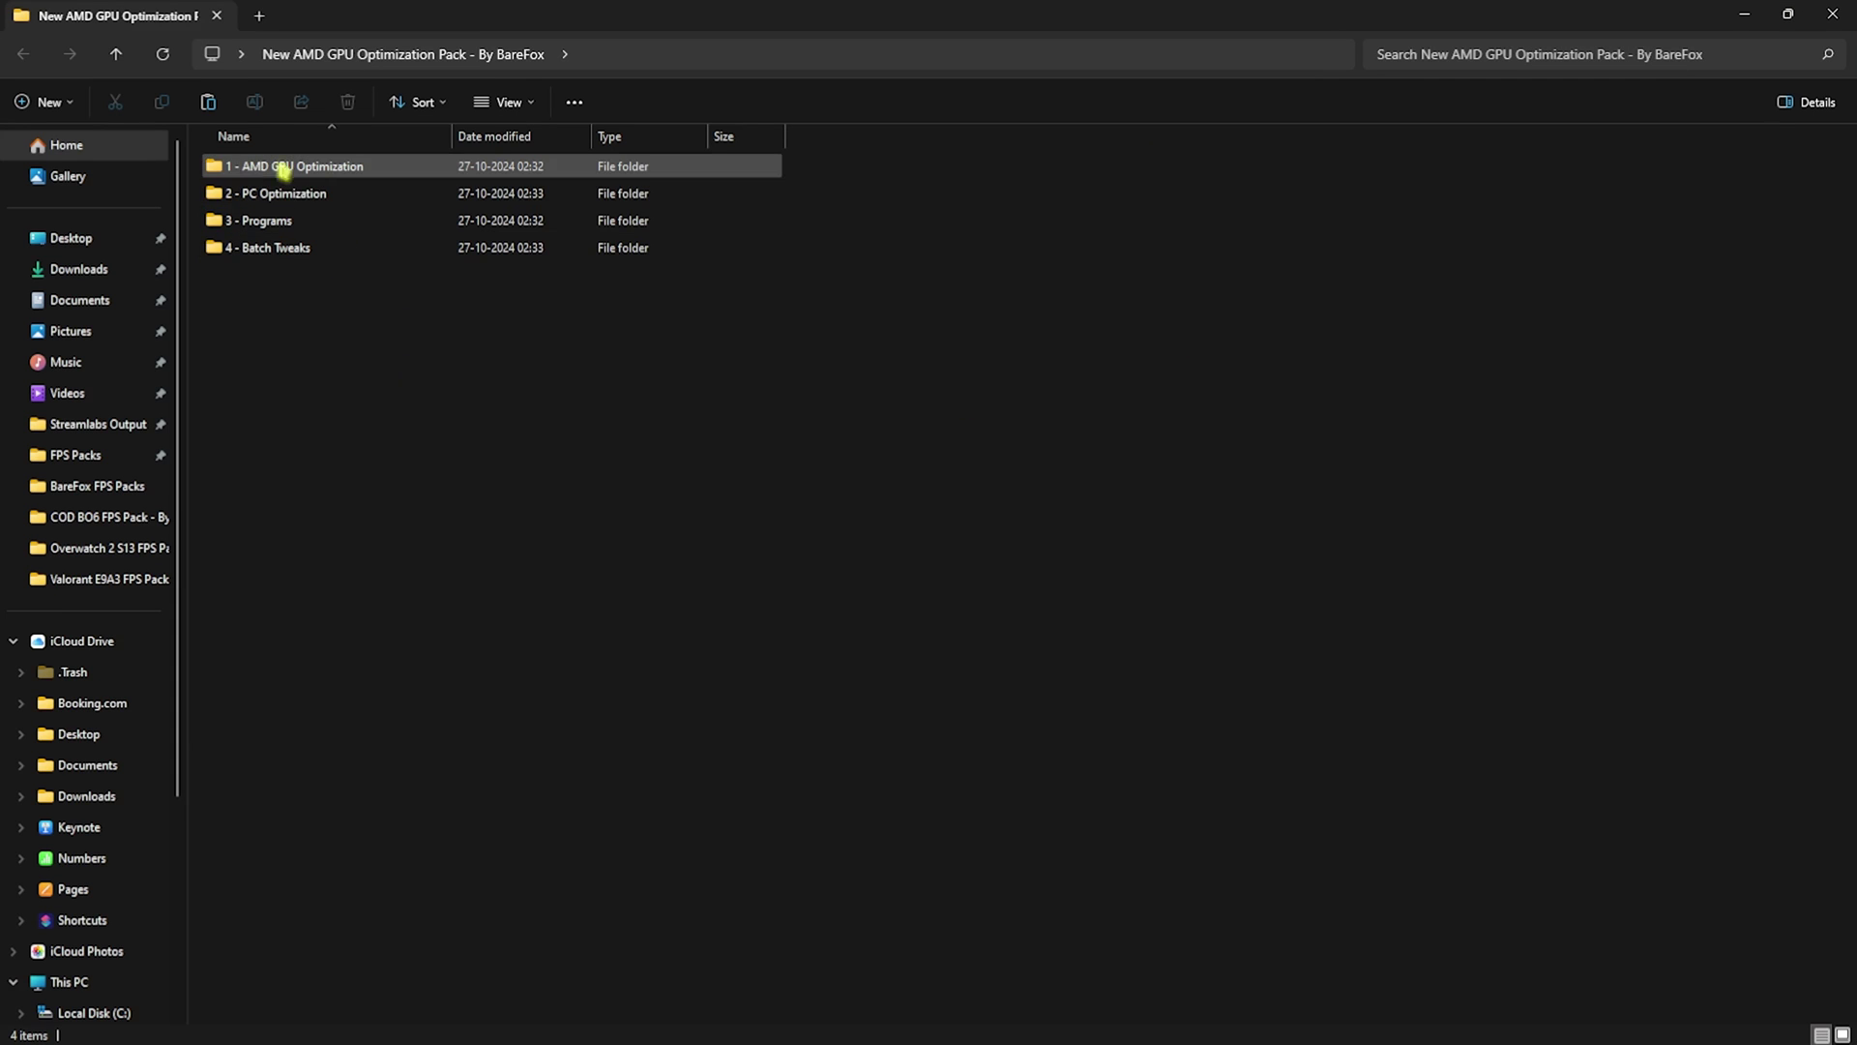
double_click(288, 167)
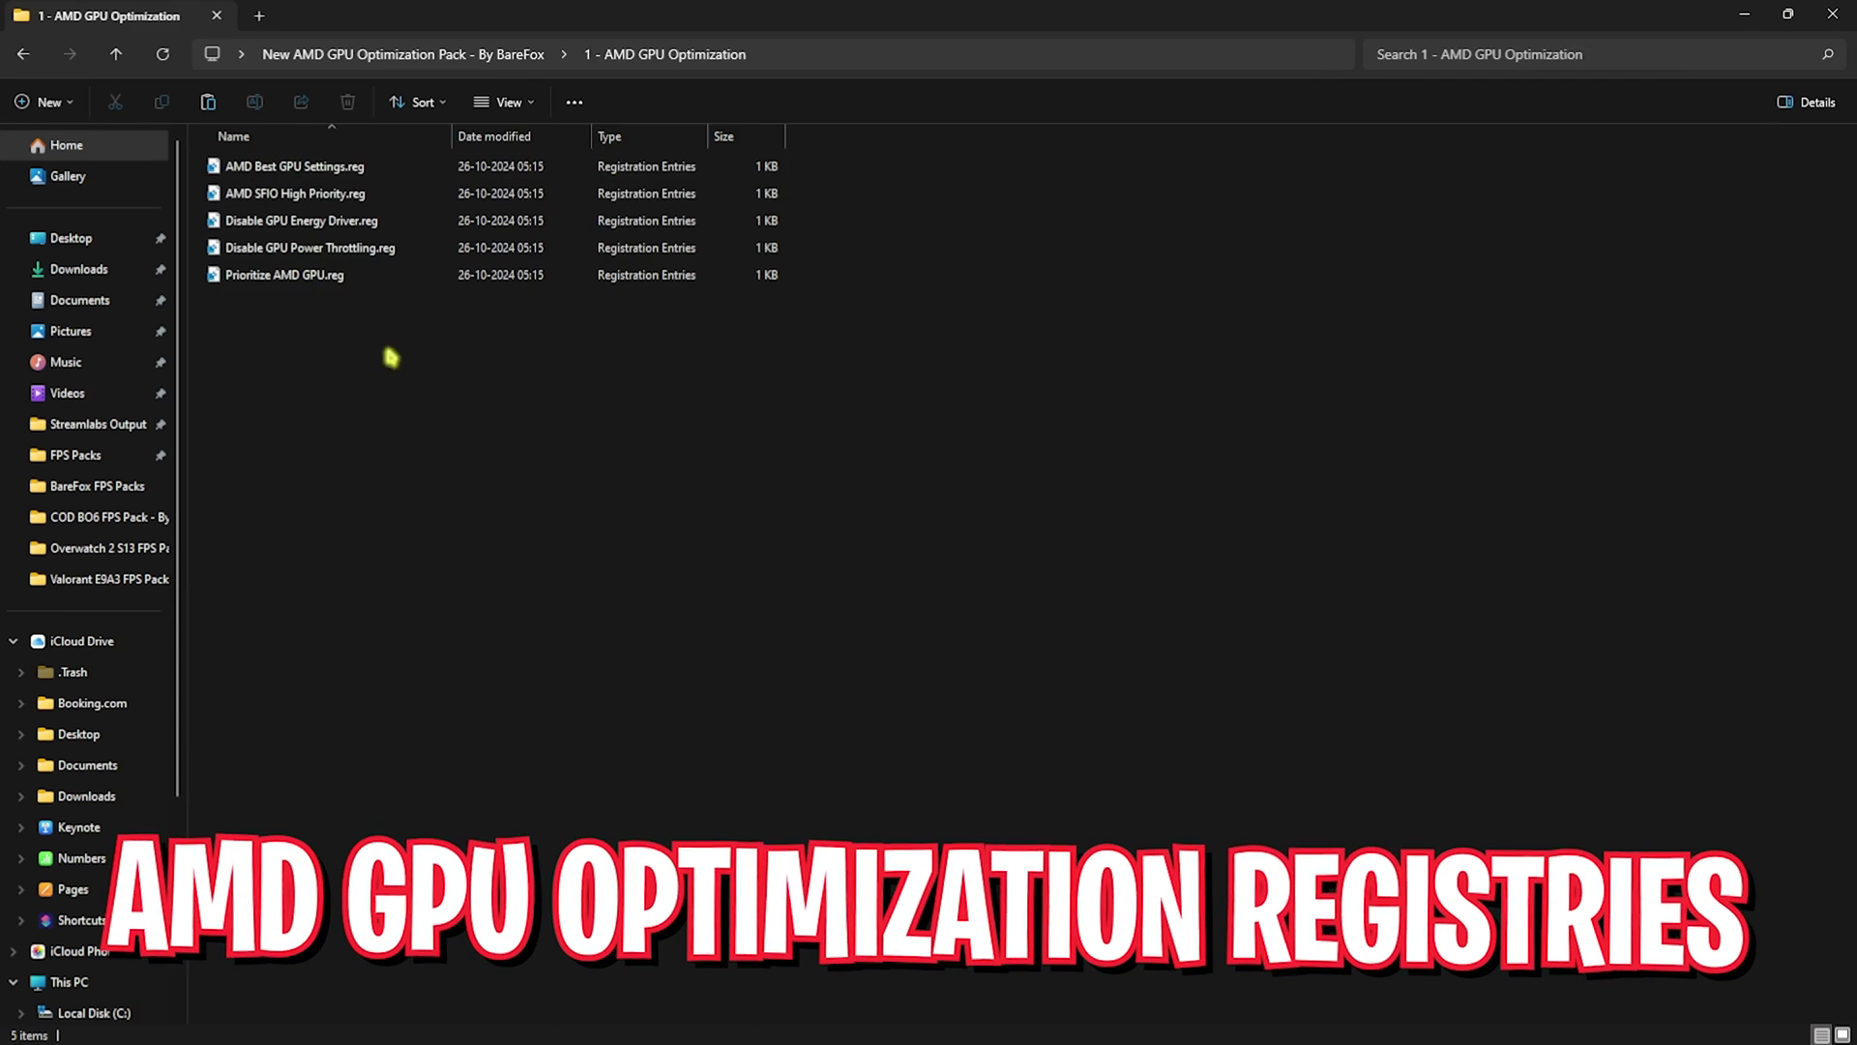
drag(394, 352, 288, 178)
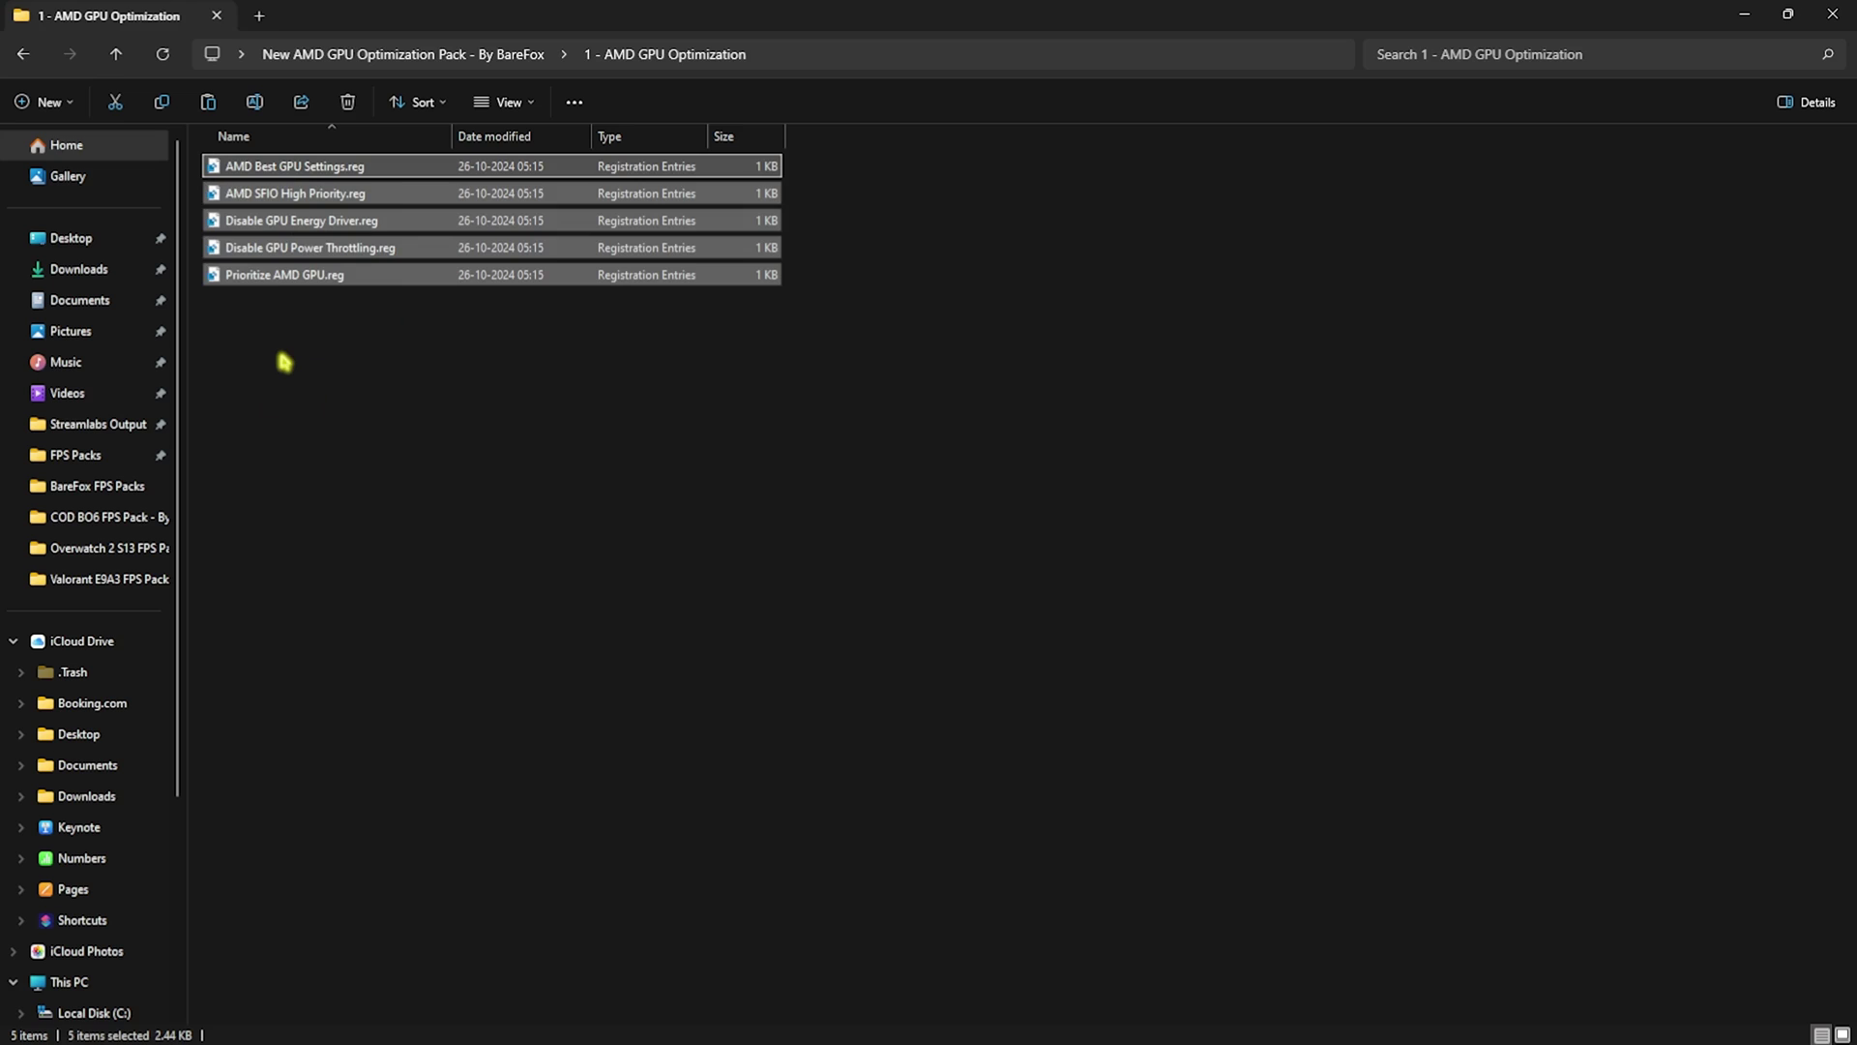
click(396, 356)
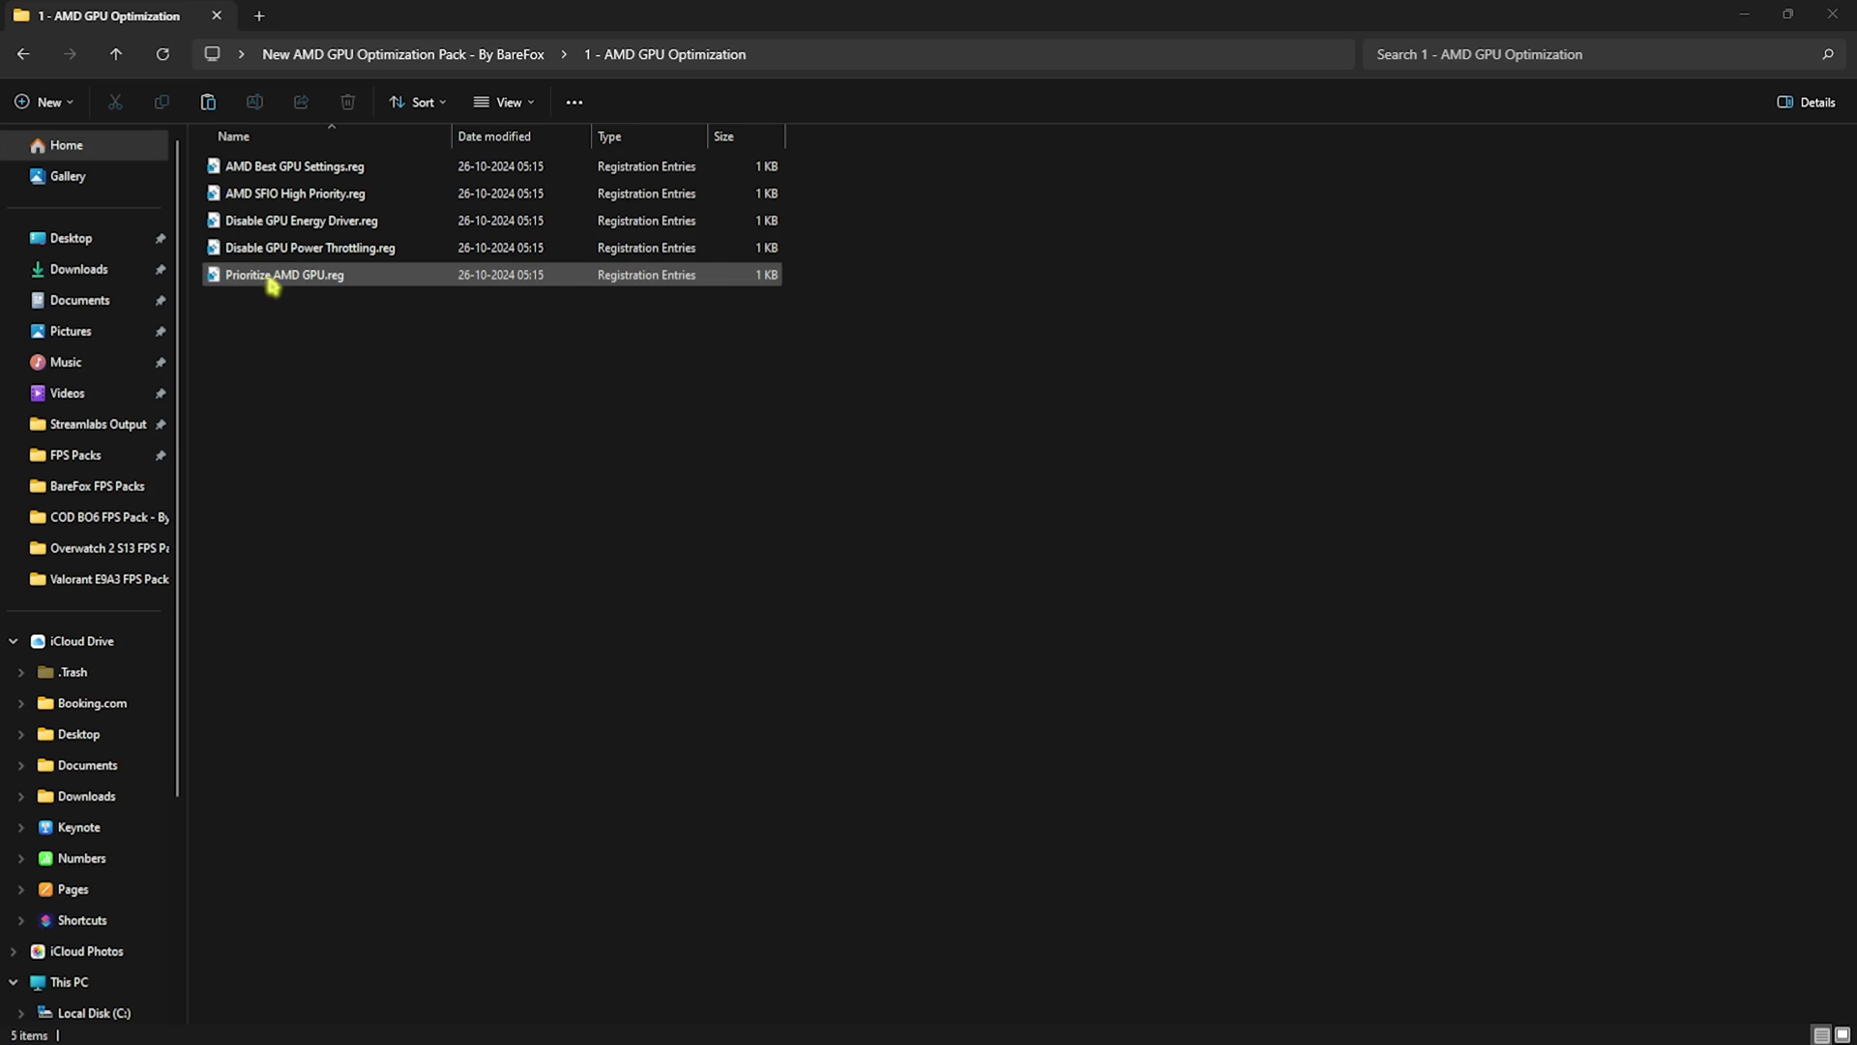
drag(372, 392, 298, 164)
click(321, 340)
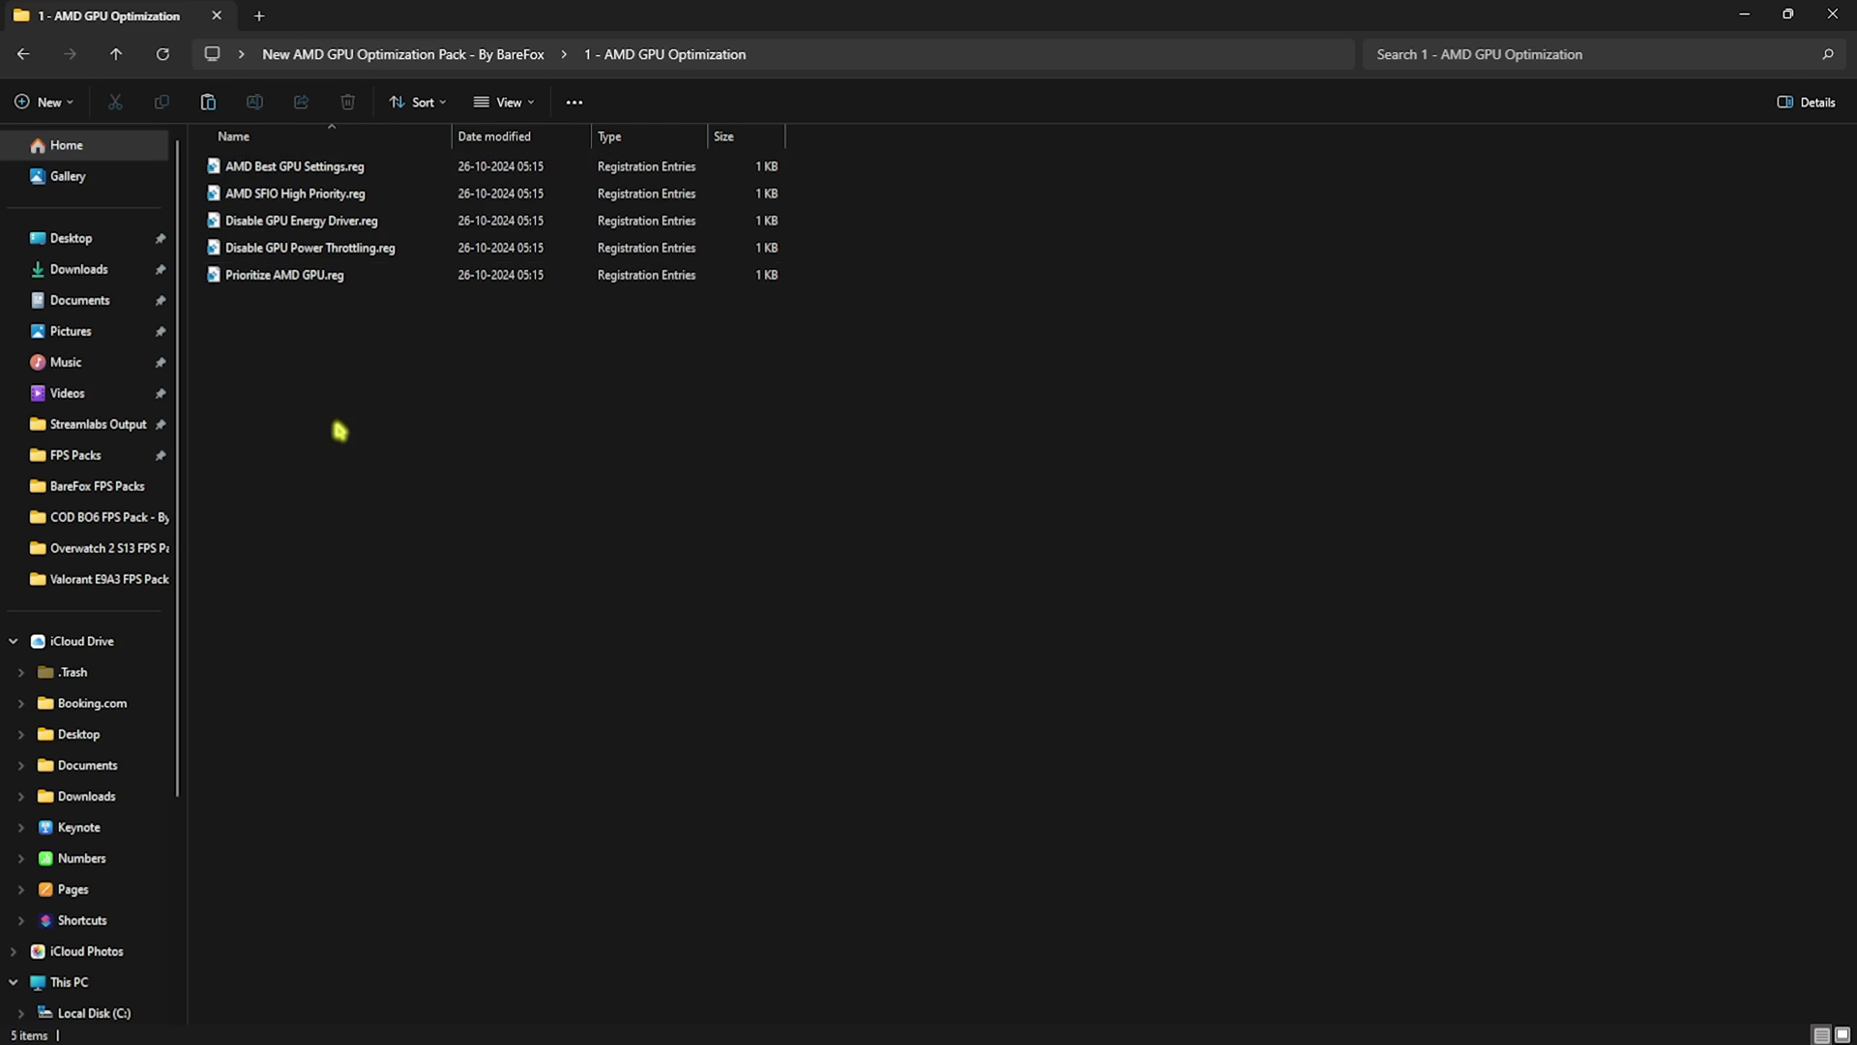
key(alt+Up)
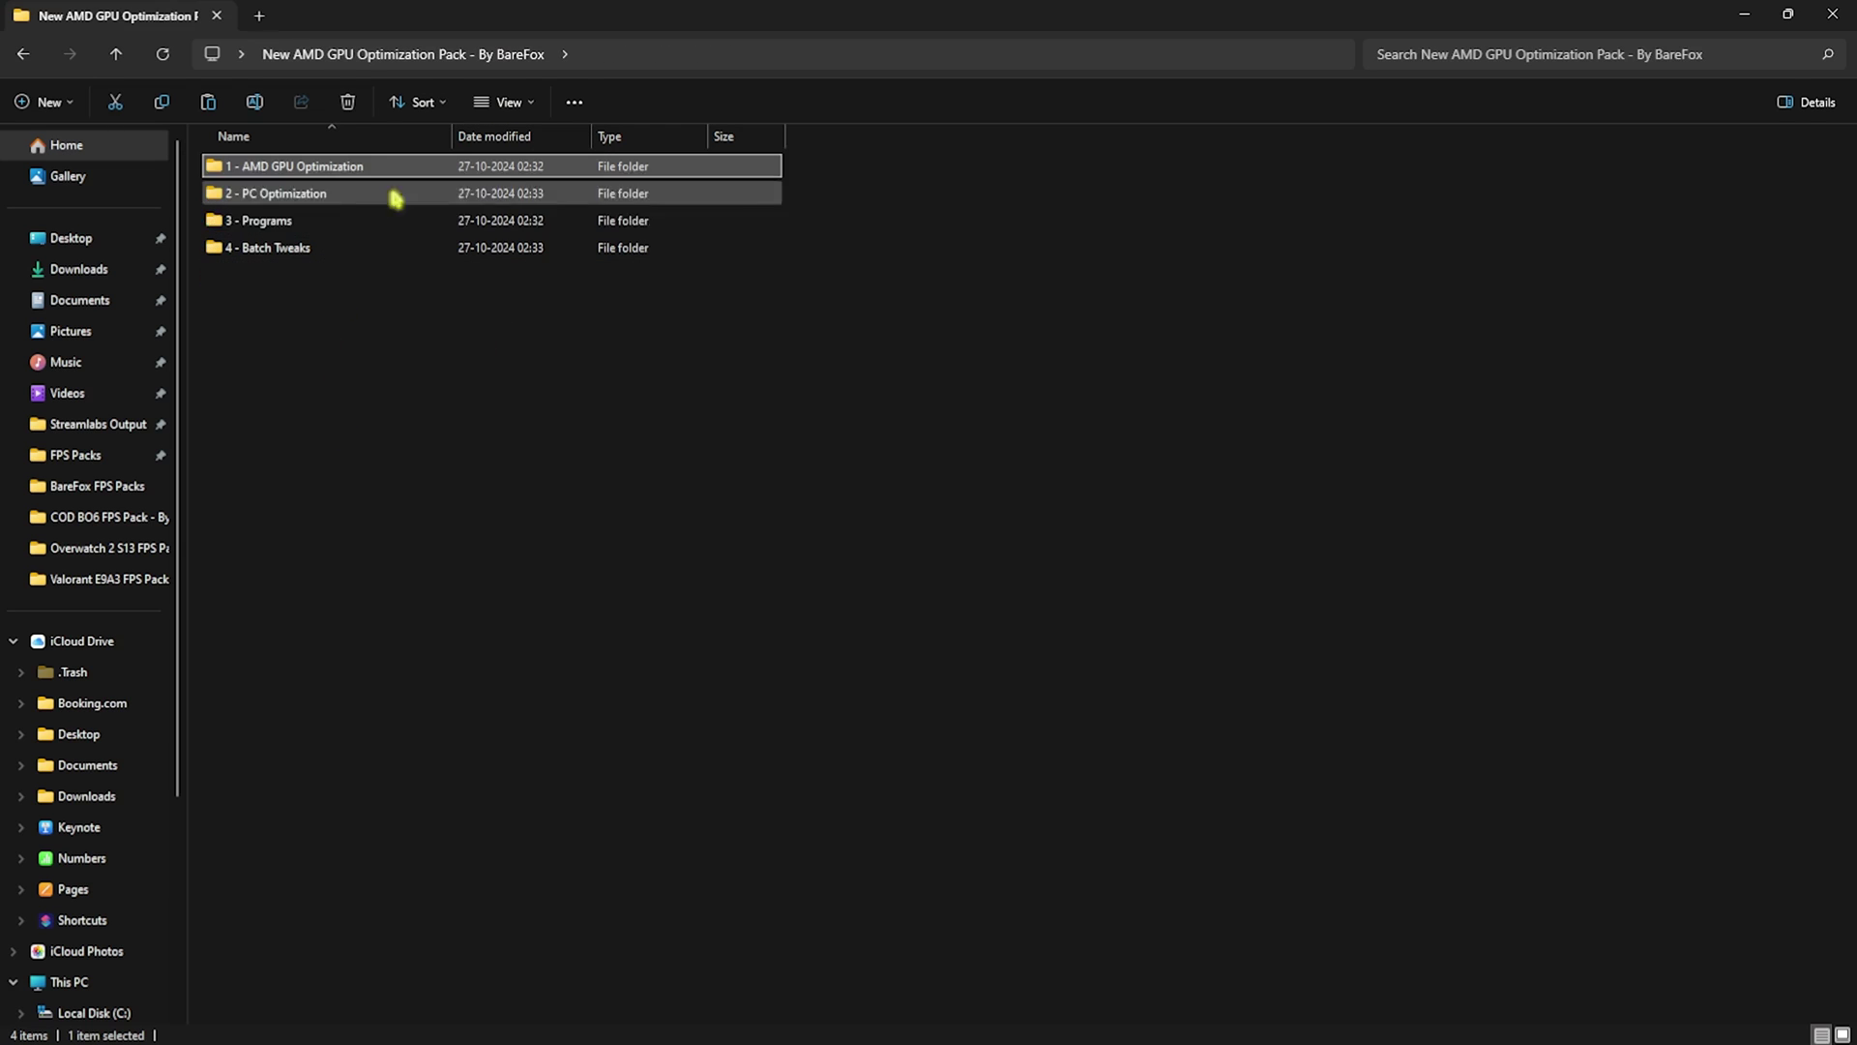
Inspect the three .reg files in 2 - PC Optimization, including Disable LargeSystemCache.reg.
double_click(269, 198)
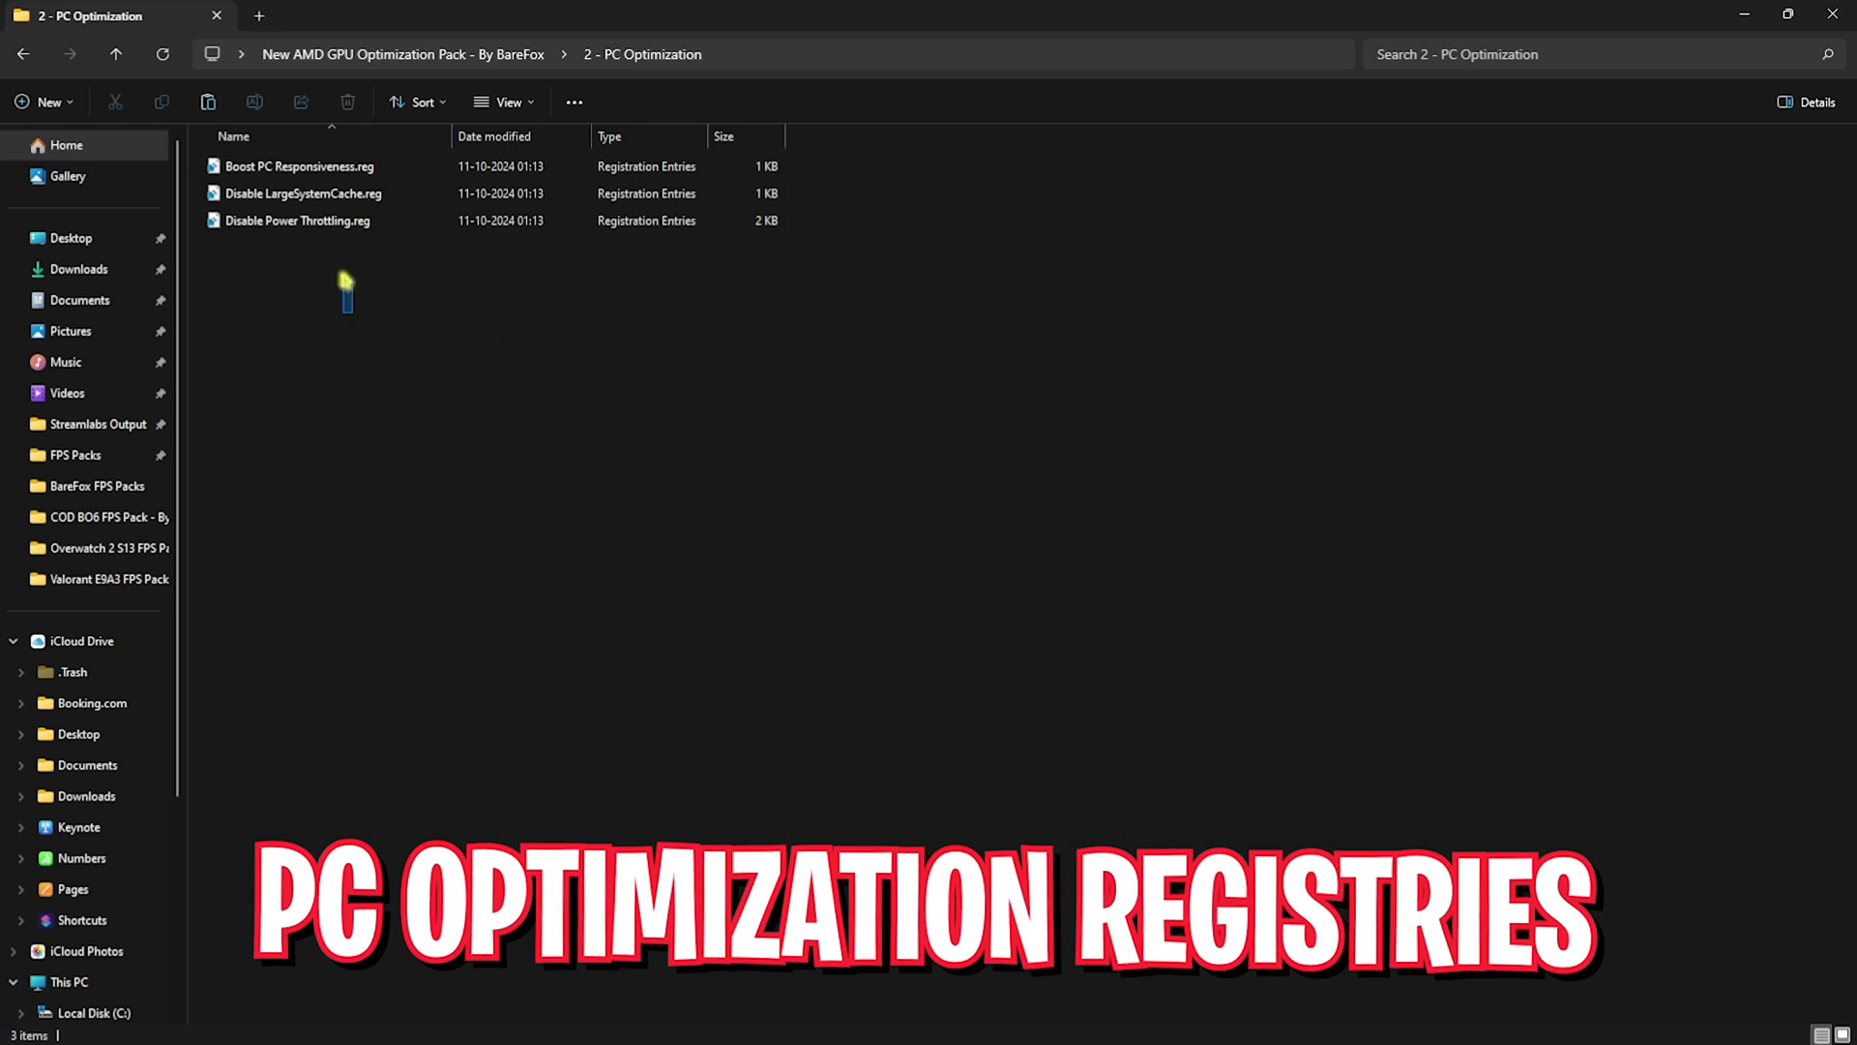
drag(352, 312, 325, 164)
click(299, 286)
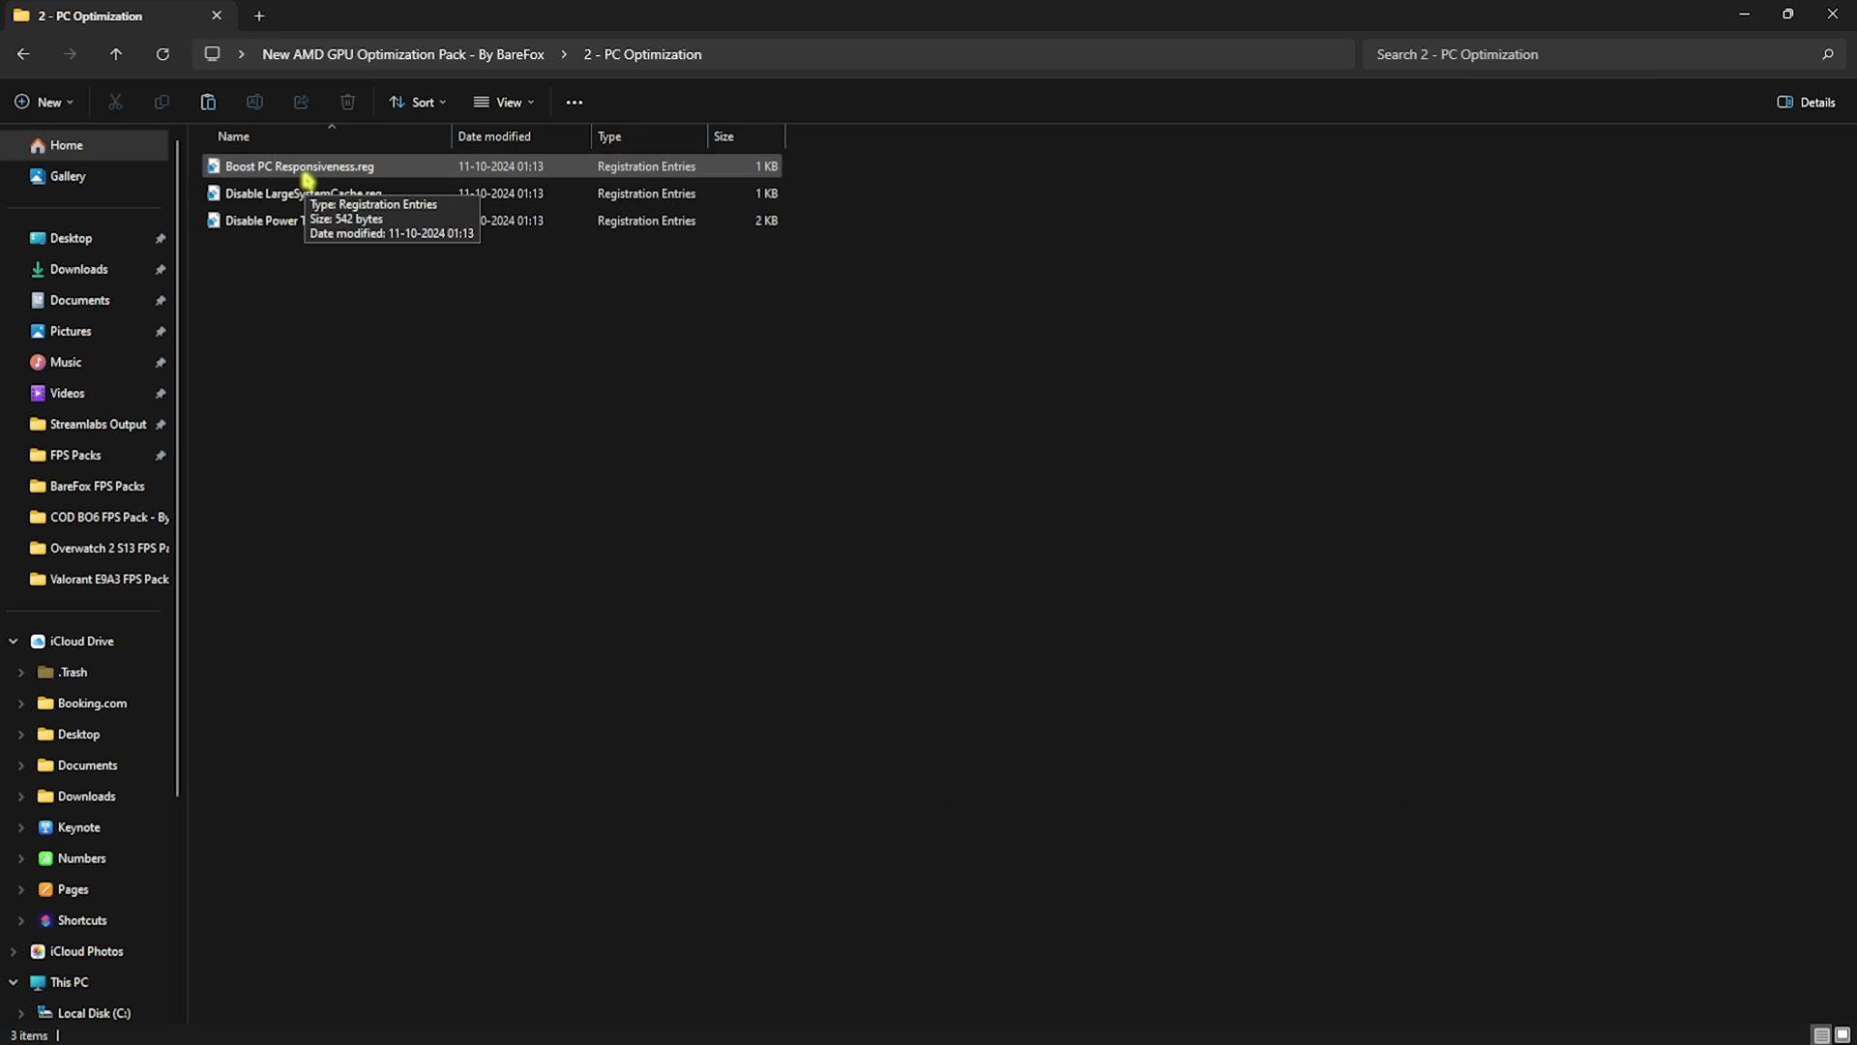
click(316, 195)
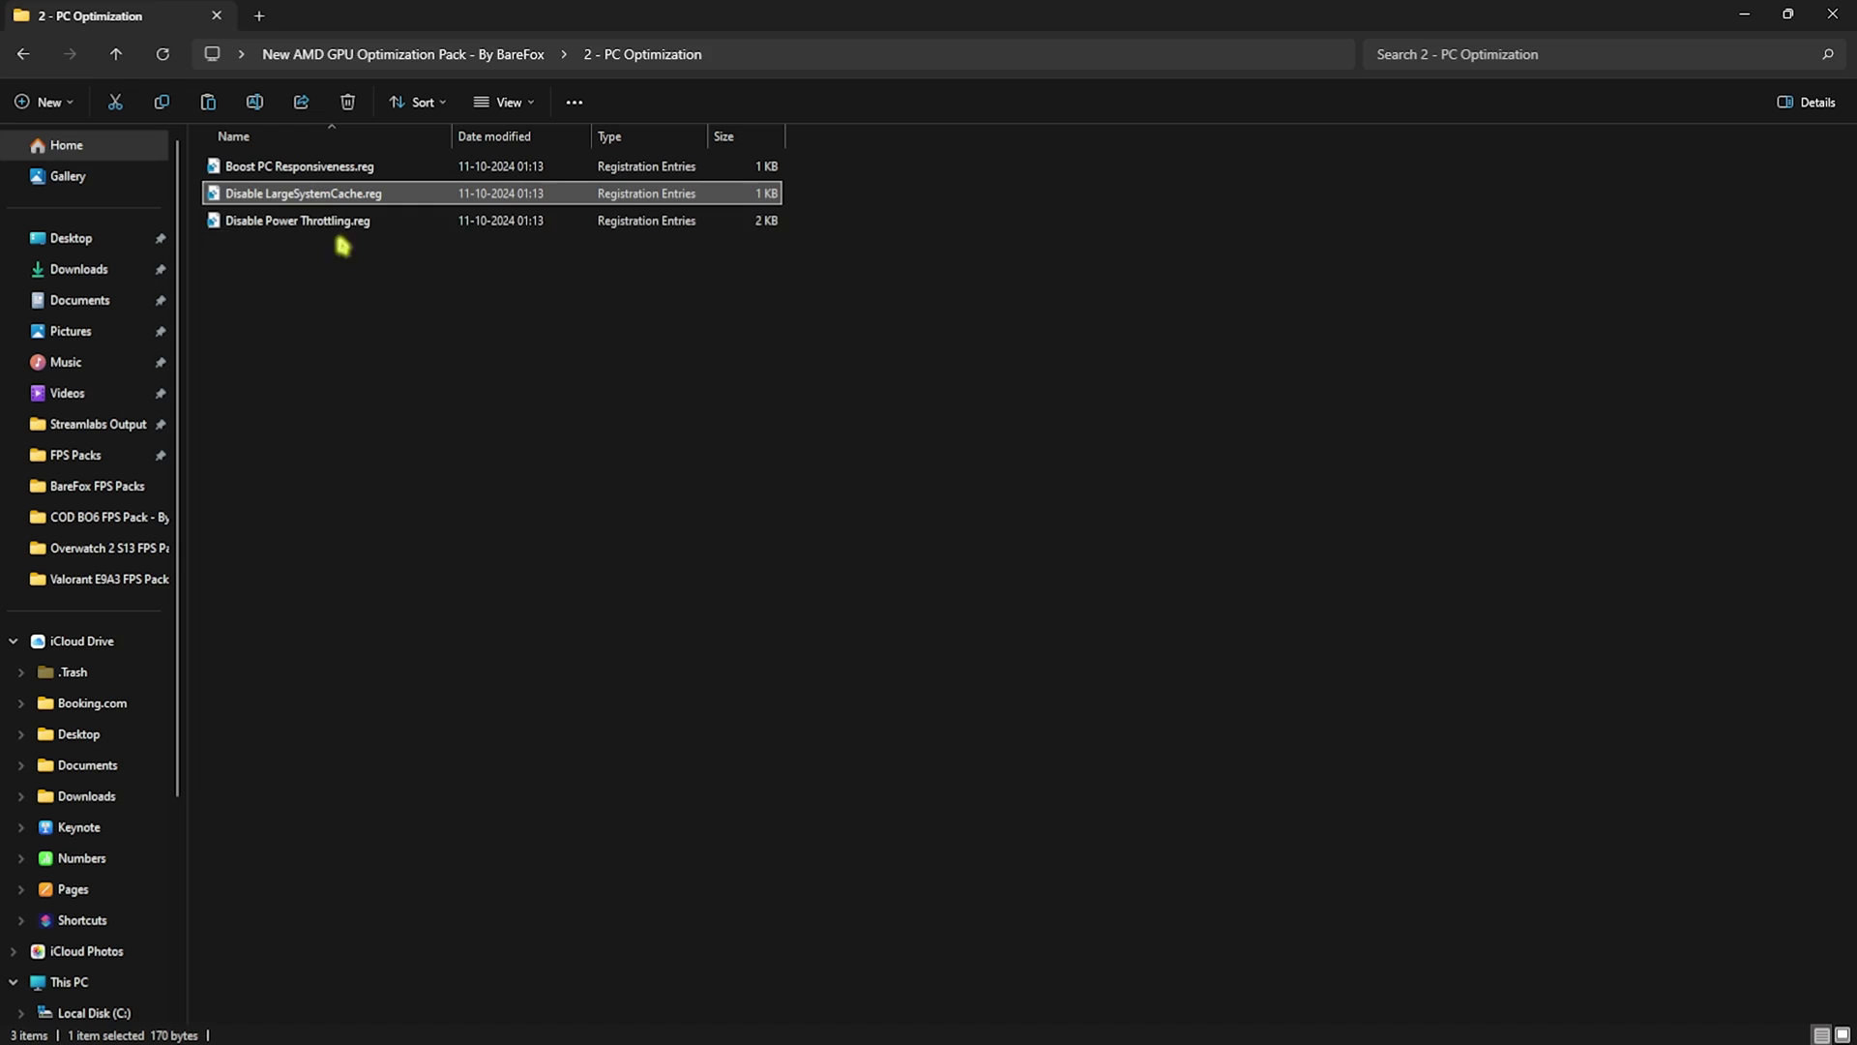
drag(349, 281, 310, 174)
click(328, 386)
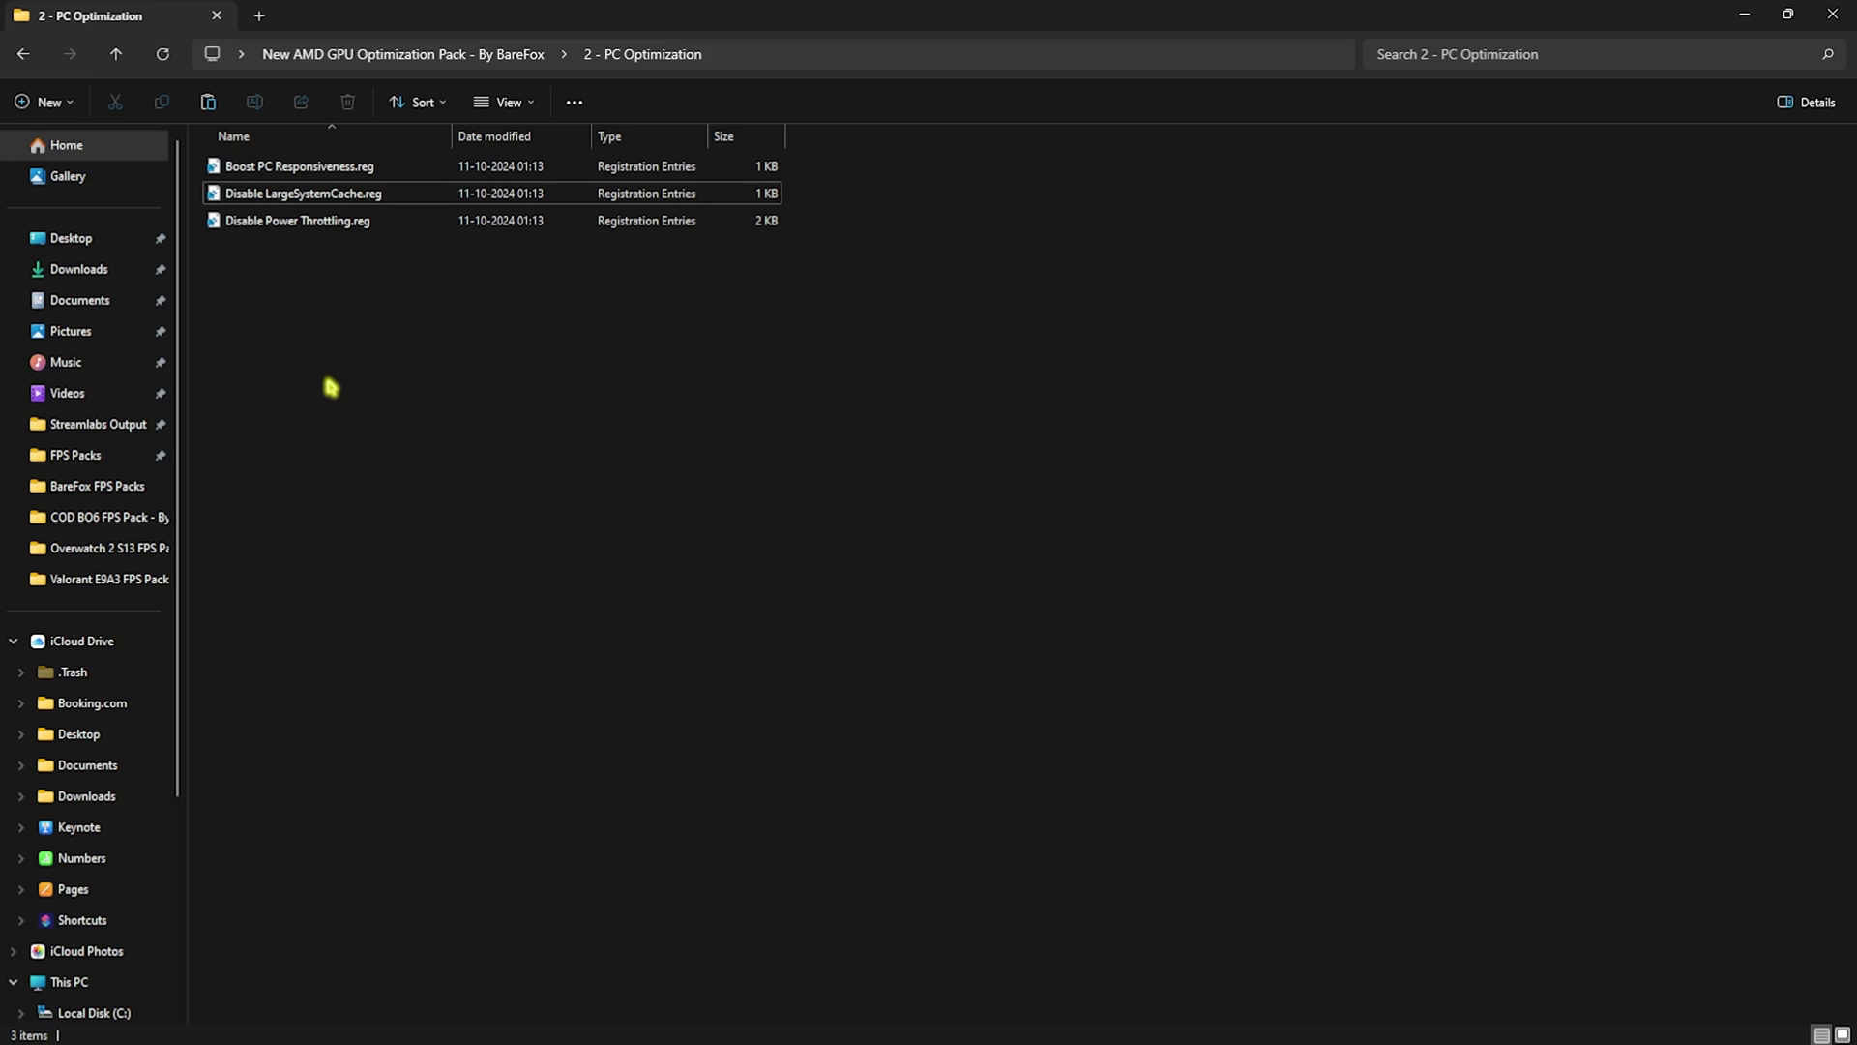
key(alt+Left)
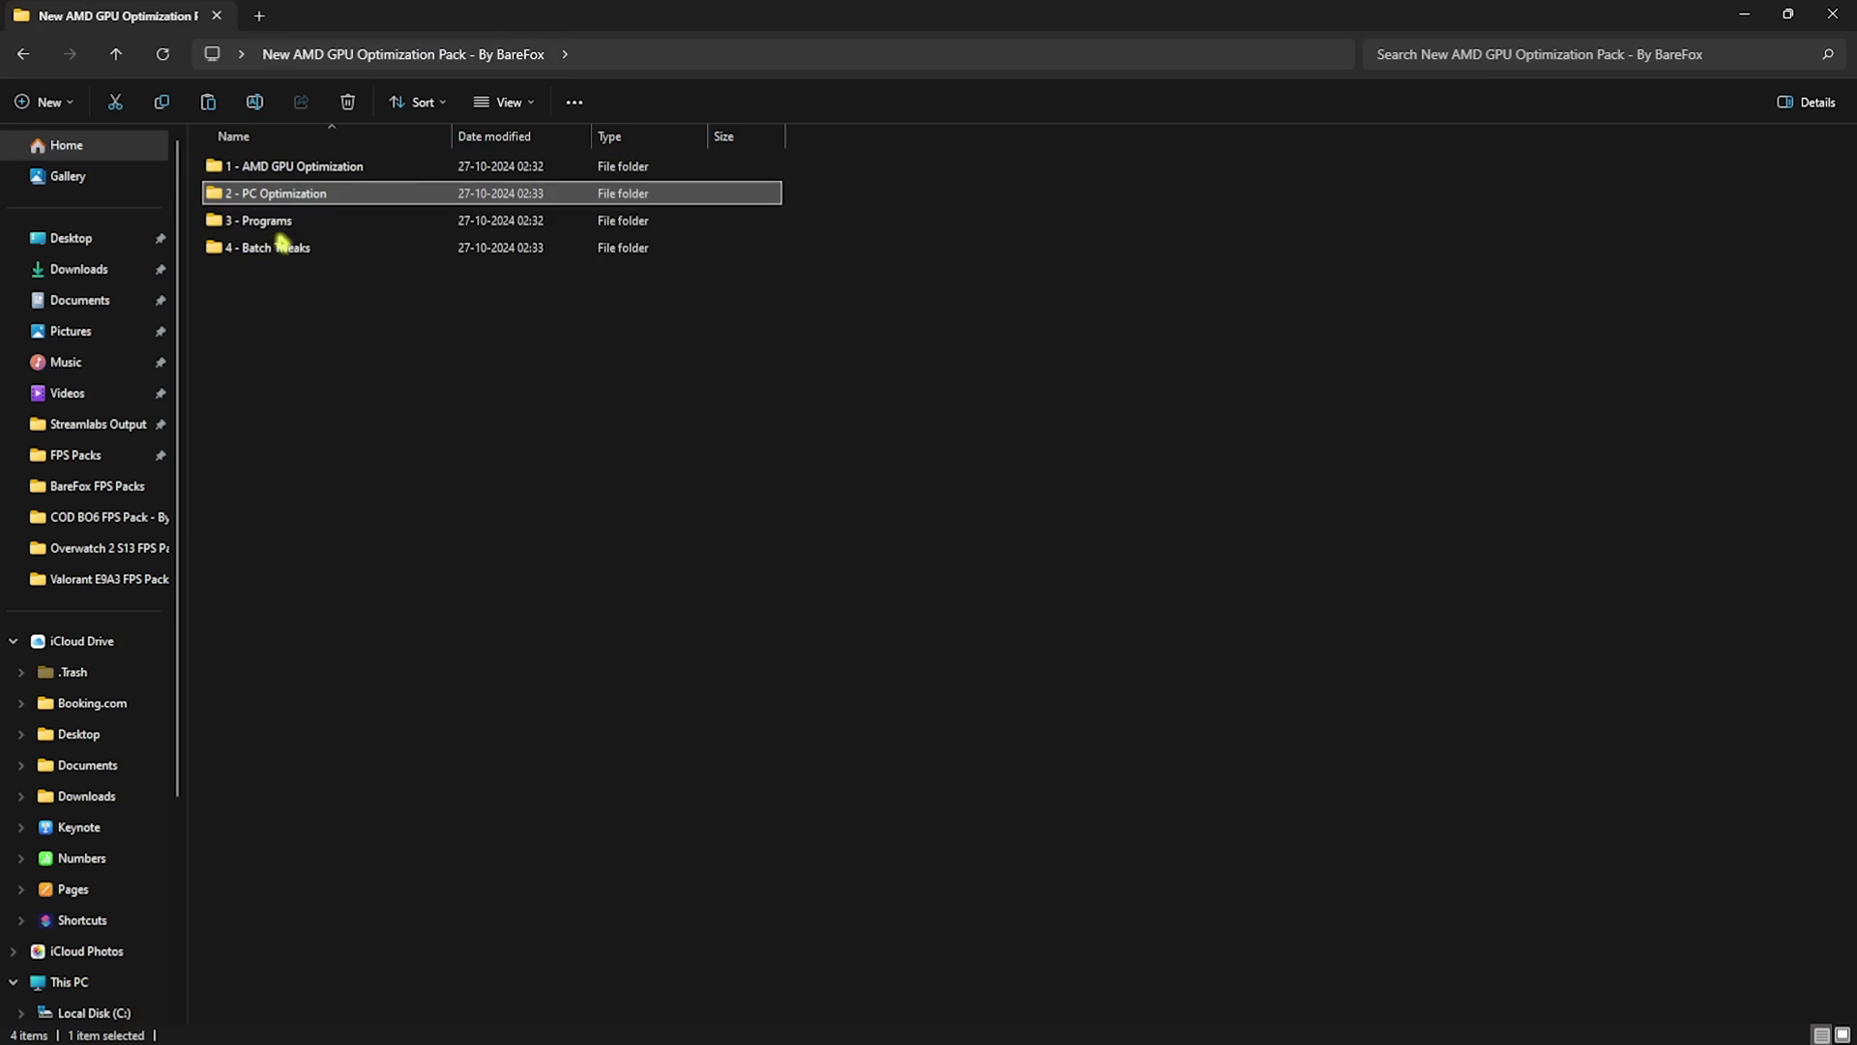
Run Clean Temporary Files.bat from 3 - Programs as administrator to delete temporary files.
double_click(260, 218)
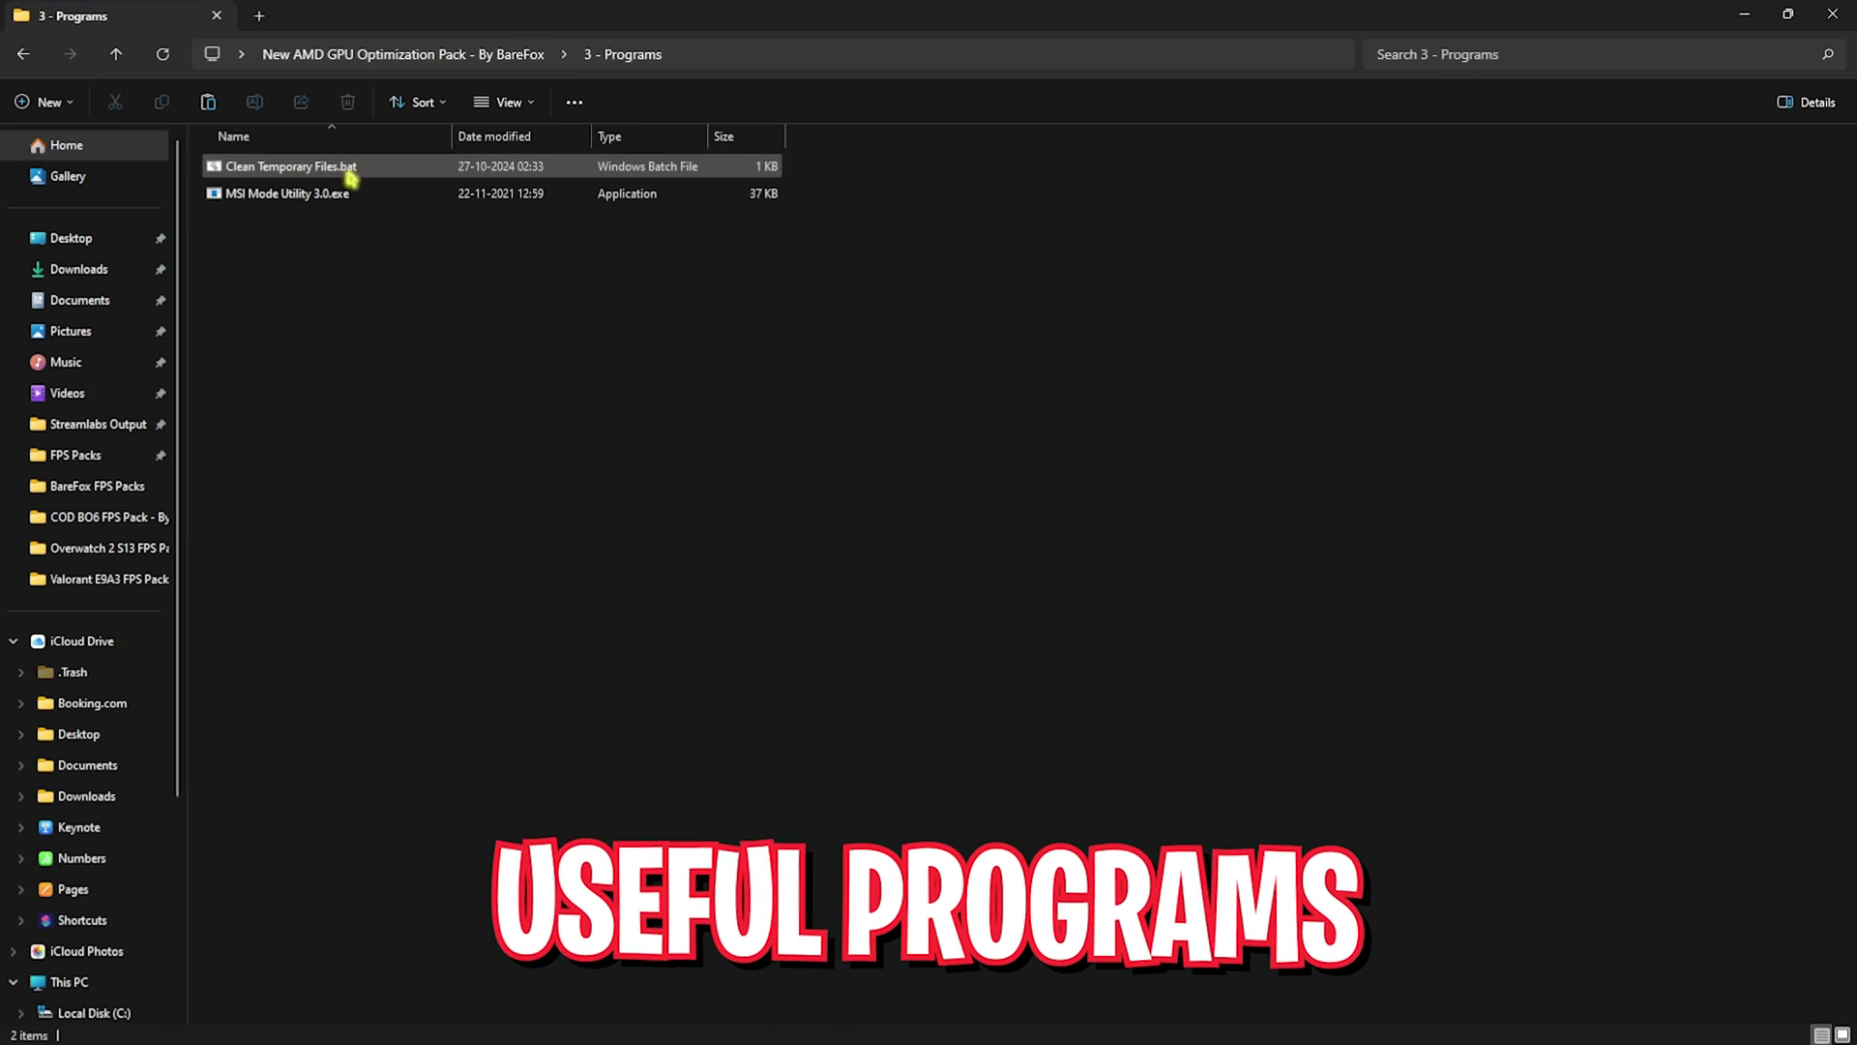
click(263, 169)
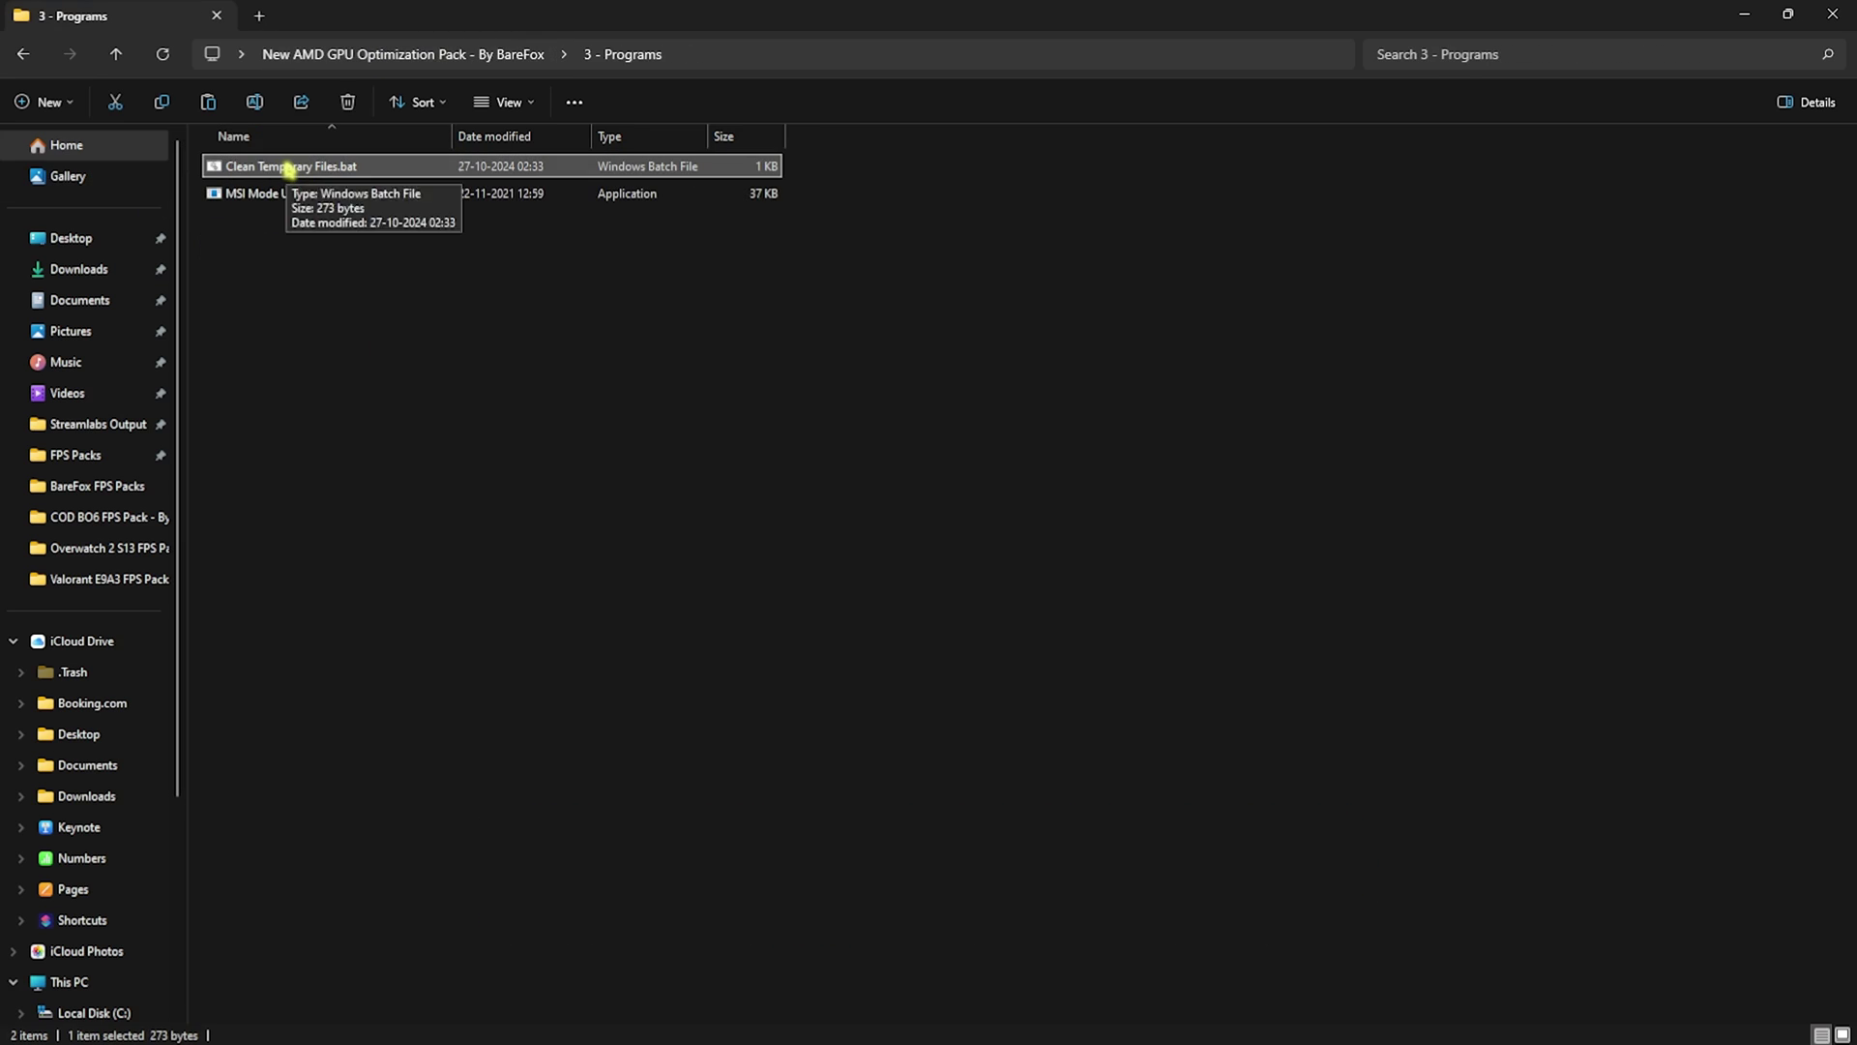
right_click(289, 168)
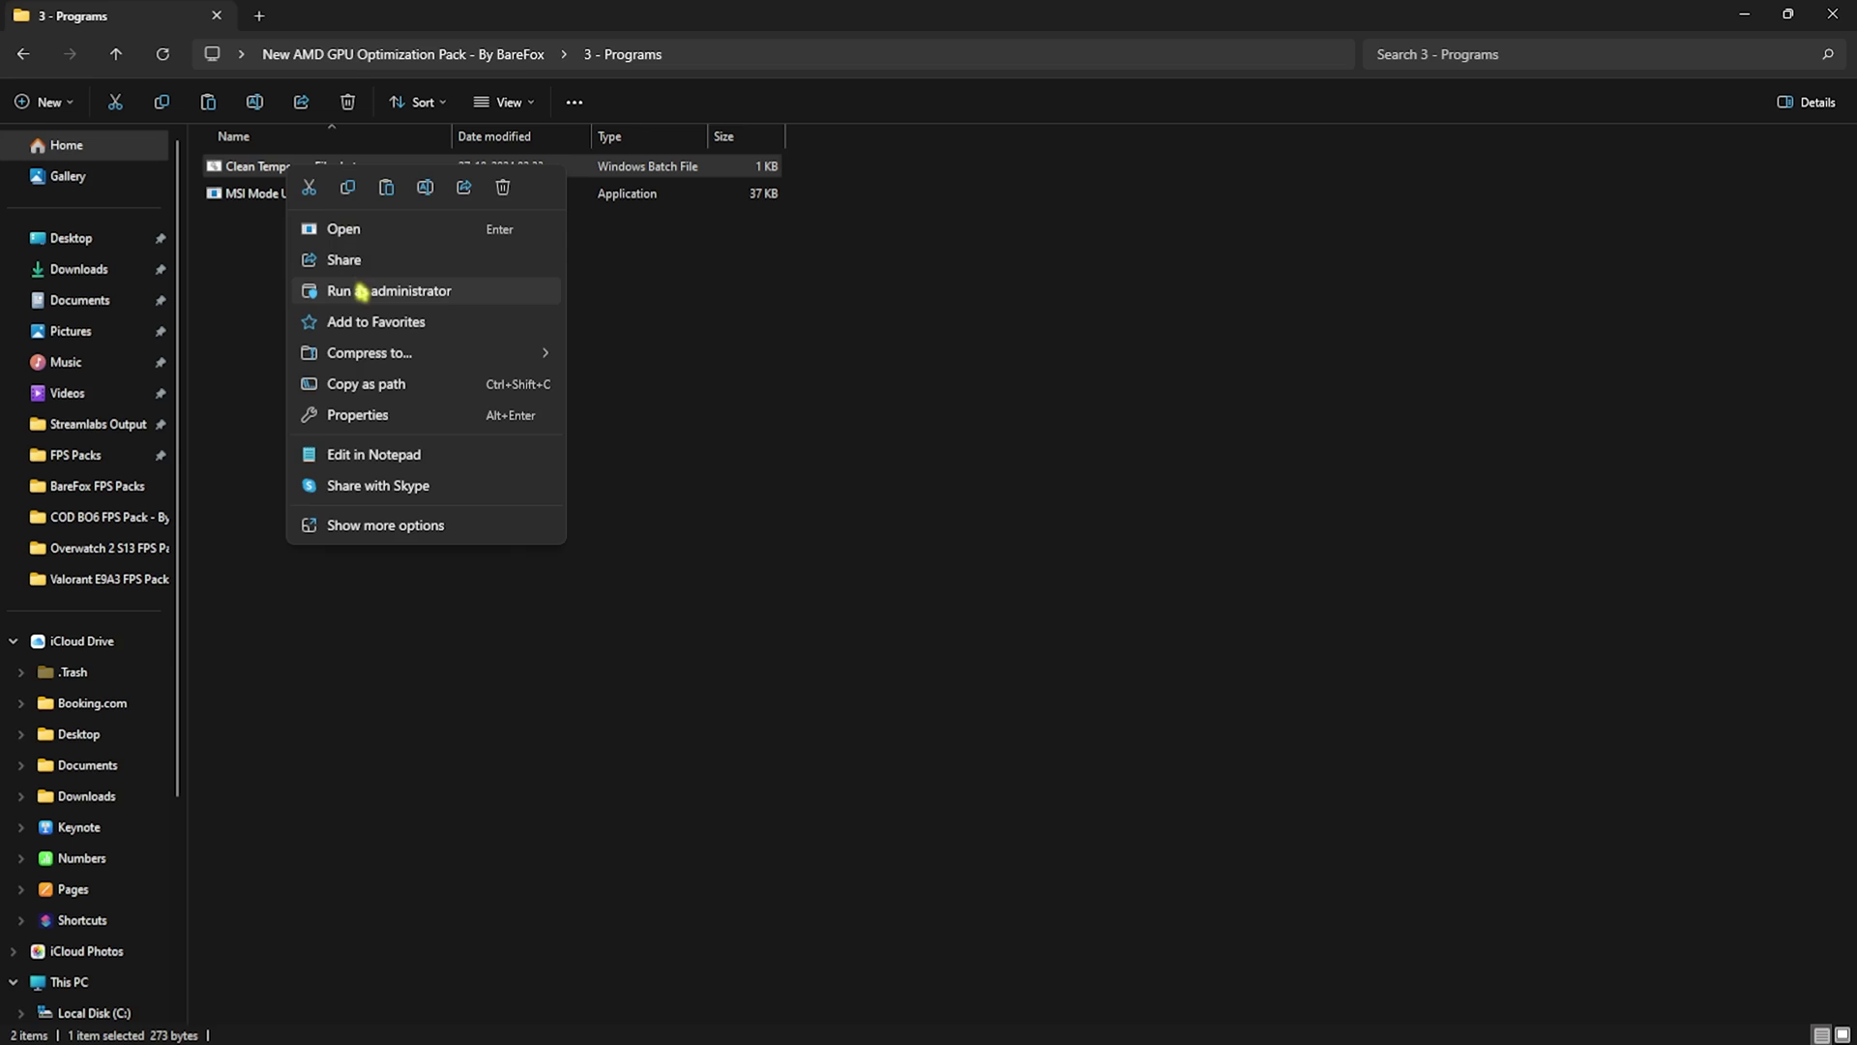
click(361, 291)
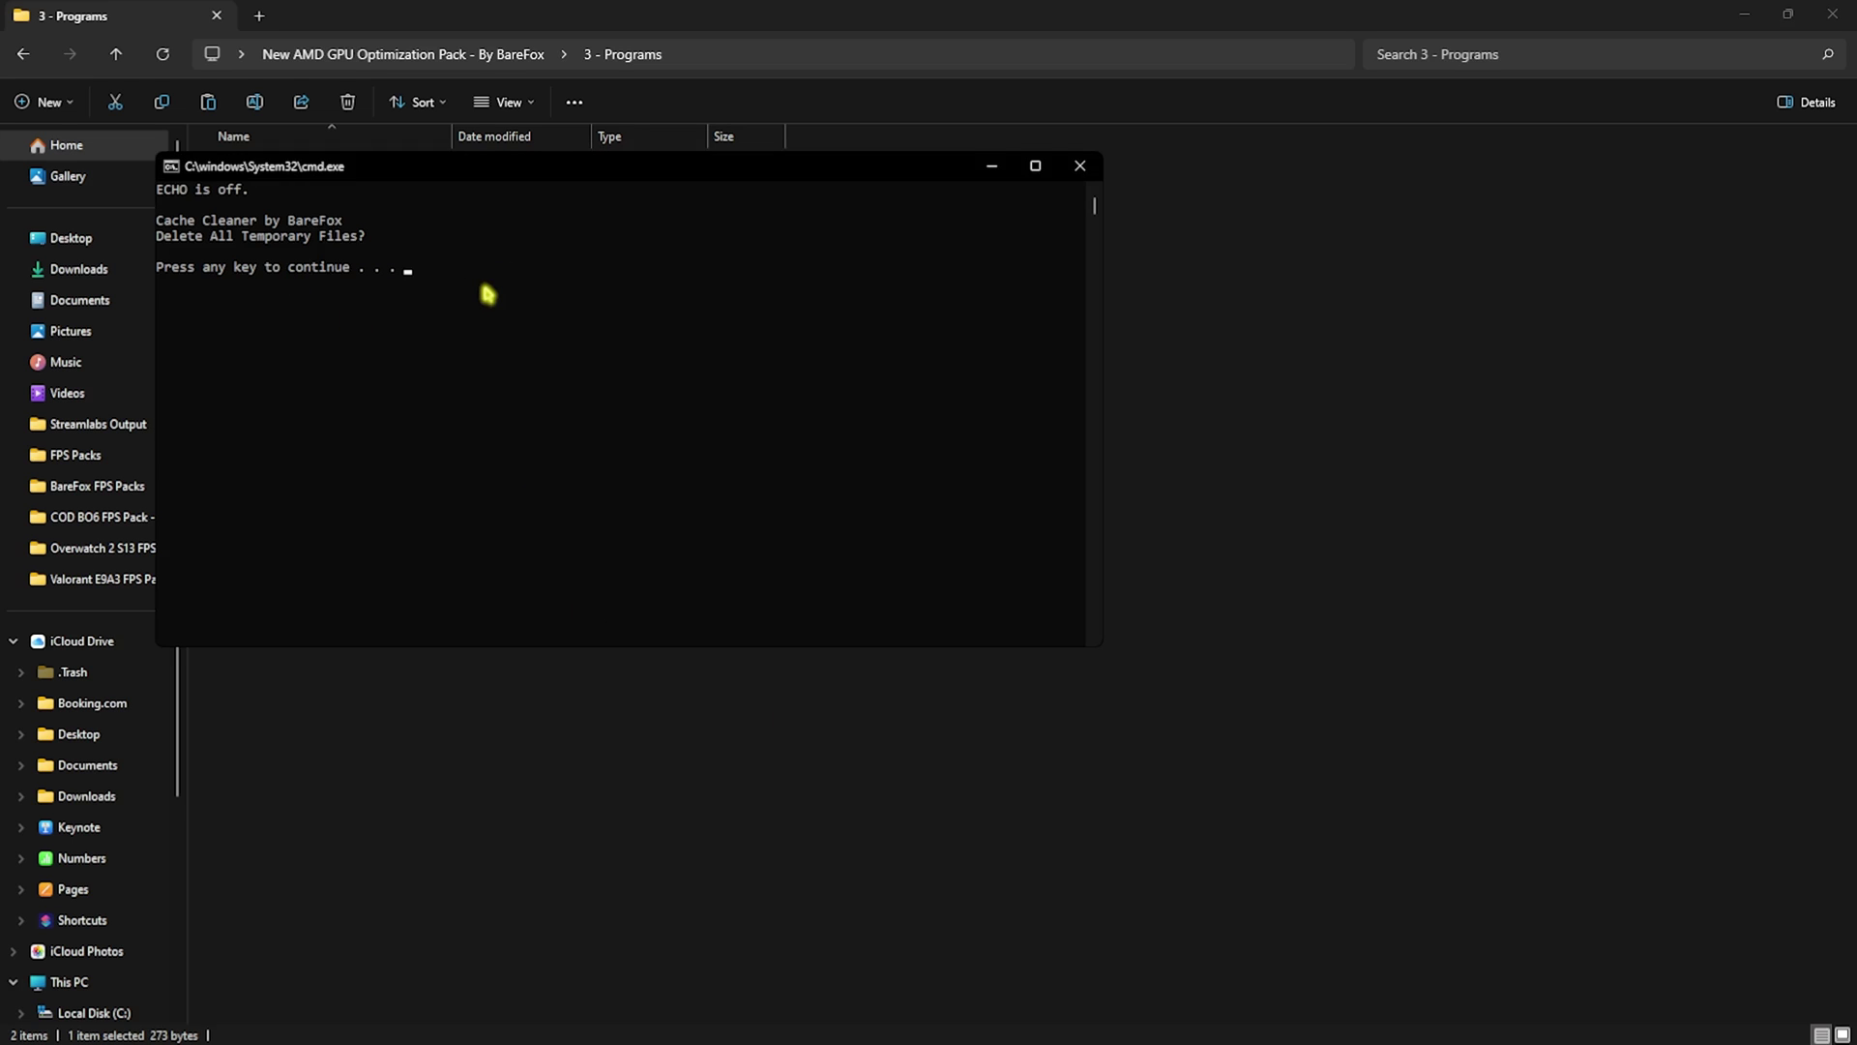
key(Return)
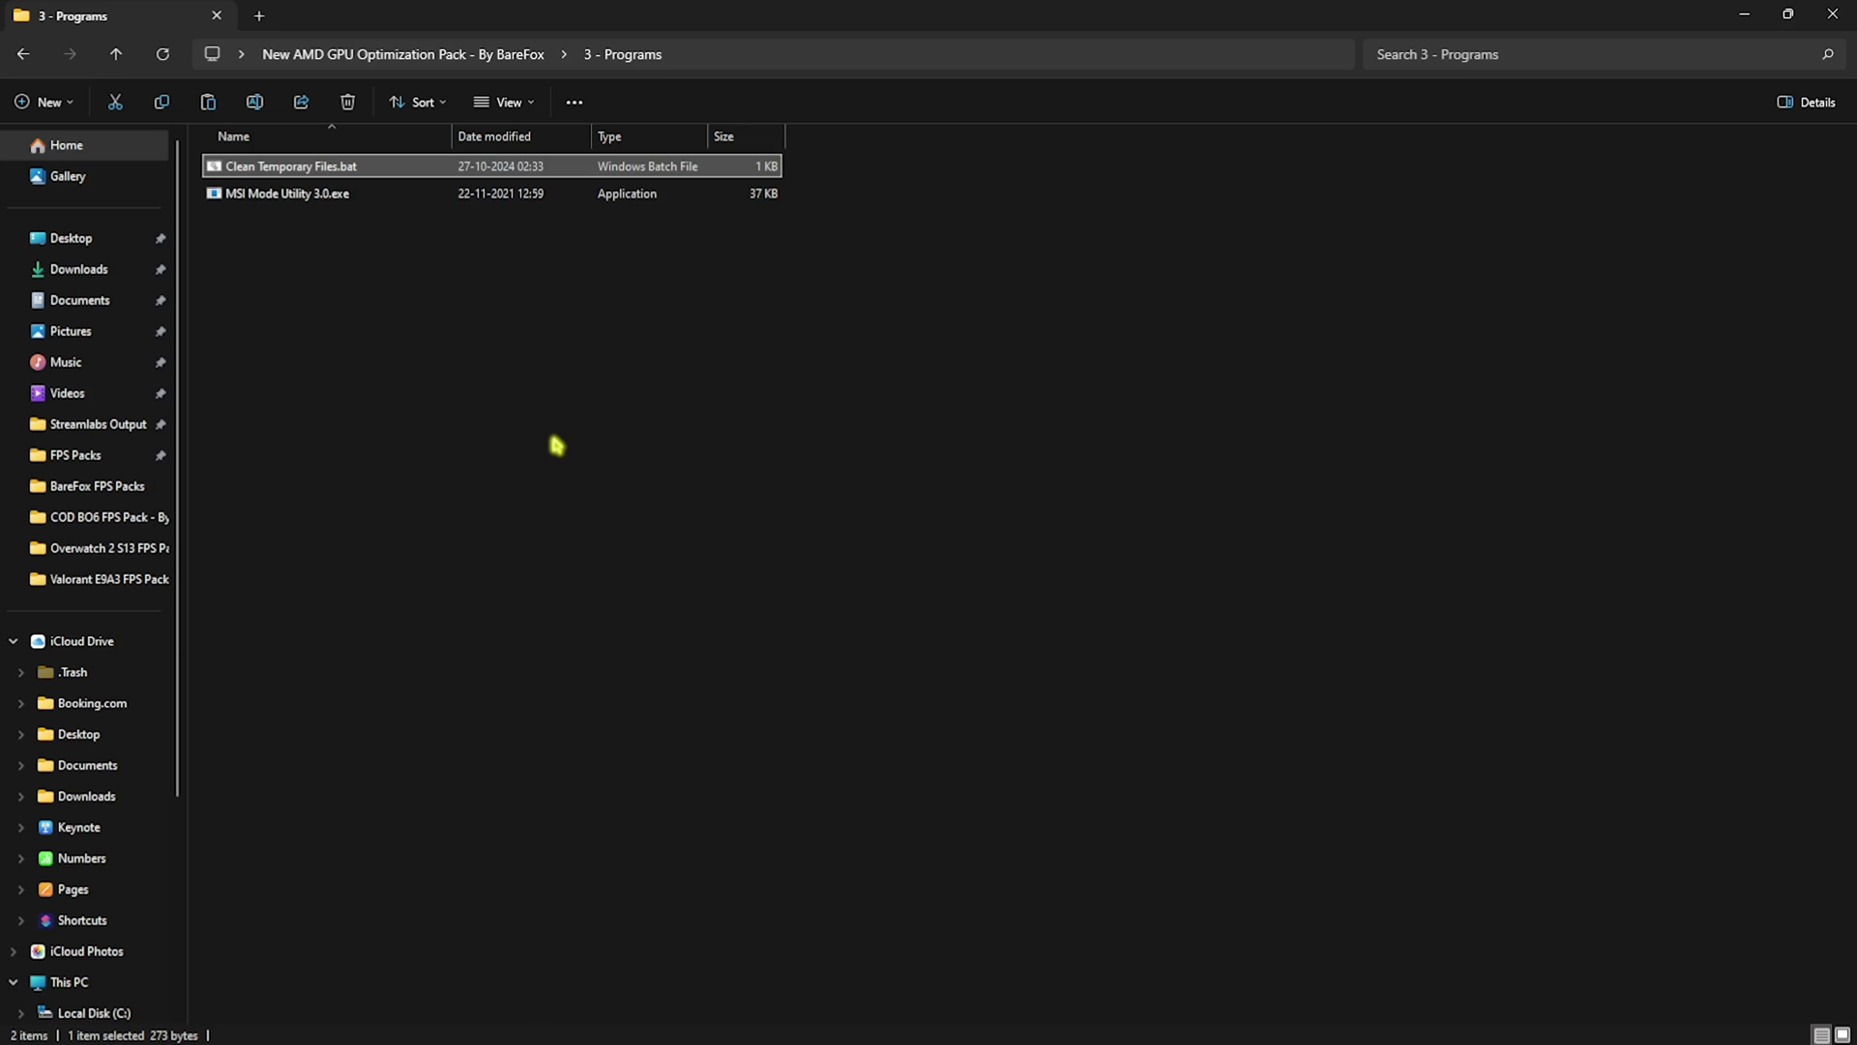
click(280, 196)
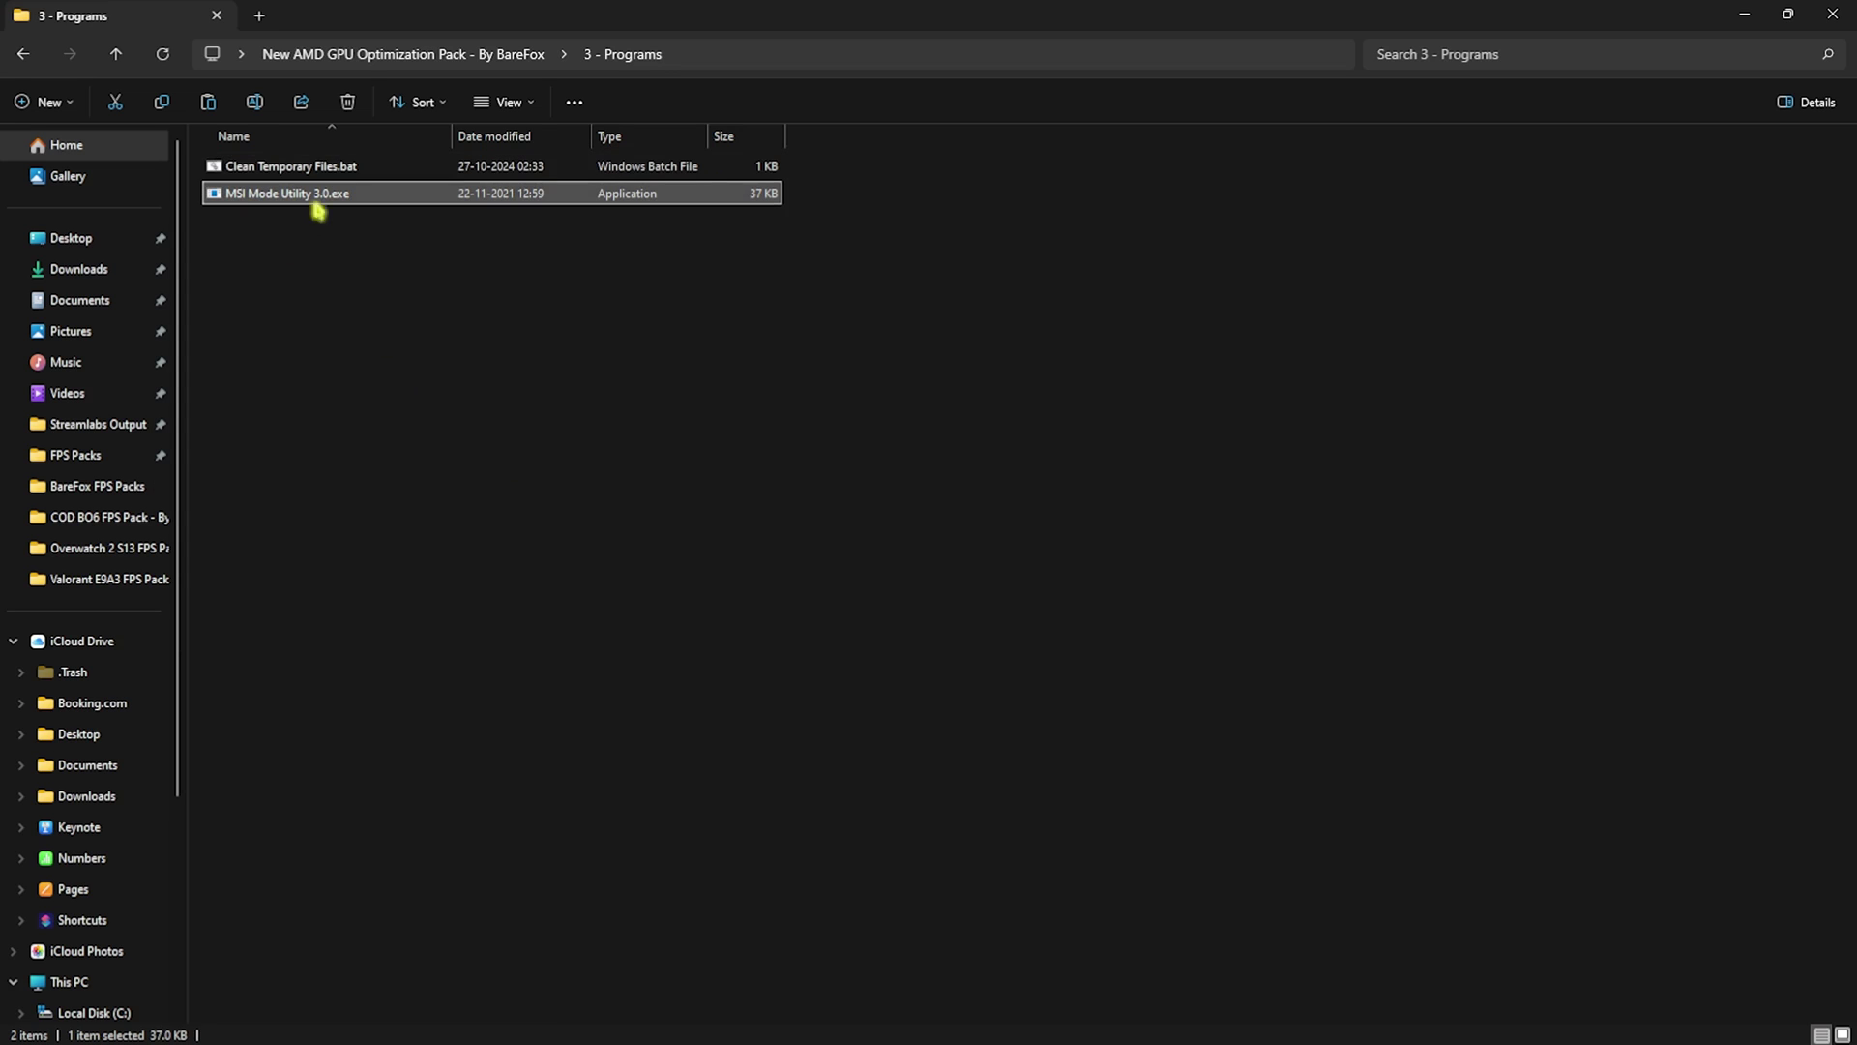
Run MSI Mode Utility as administrator and set the Radeon RX 6600 XT interrupt priority to High.
right_click(284, 200)
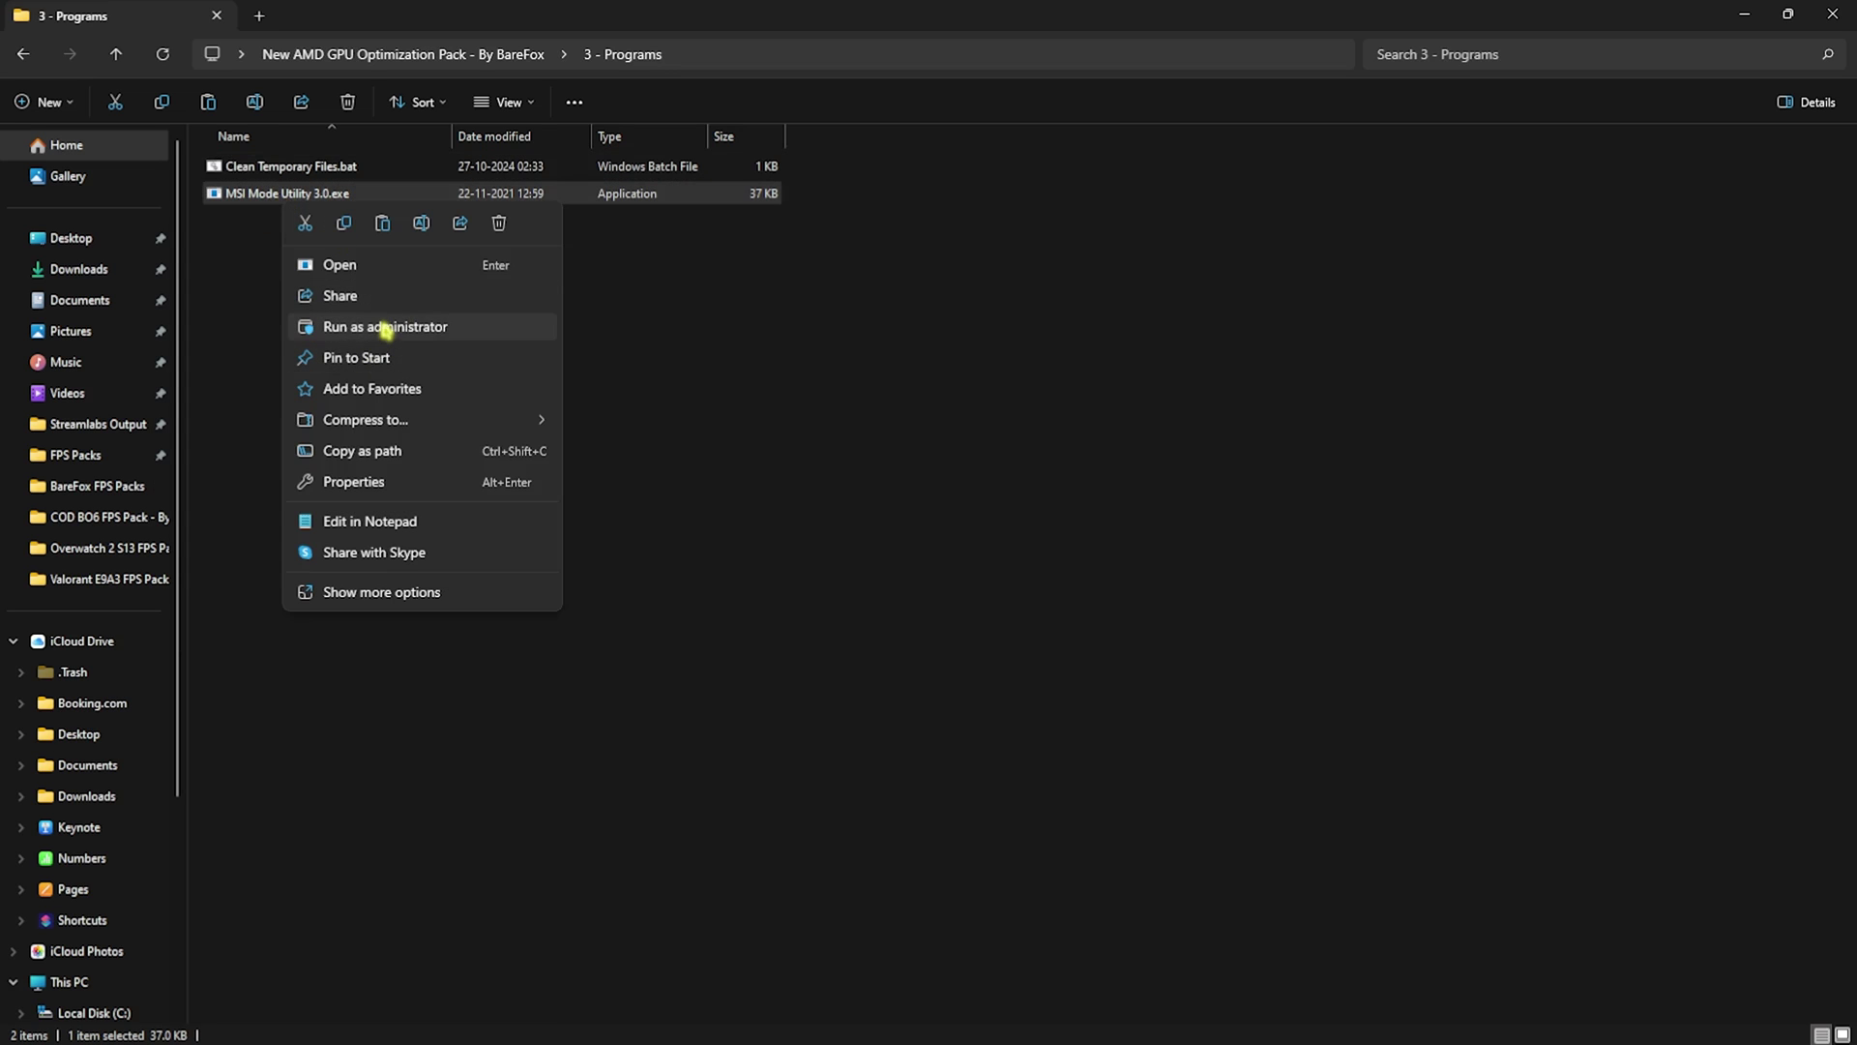
click(383, 326)
click(820, 738)
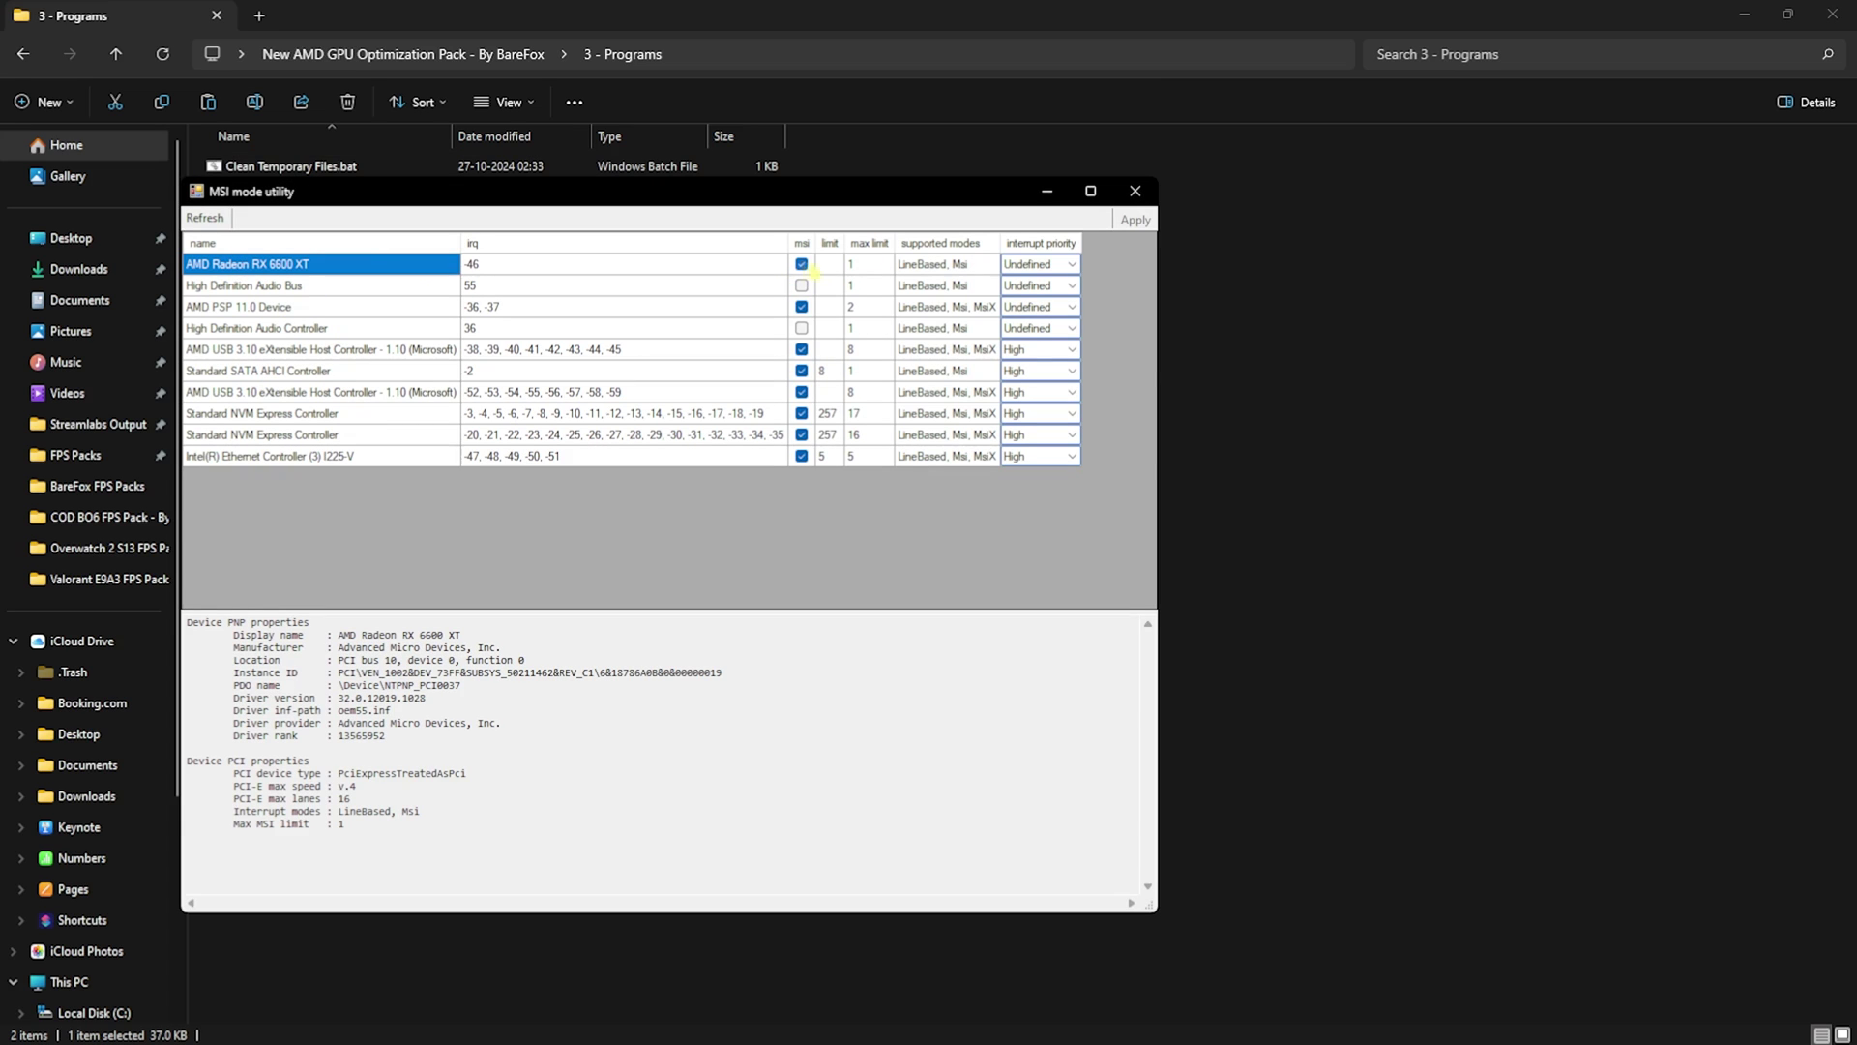
click(1072, 264)
click(1033, 320)
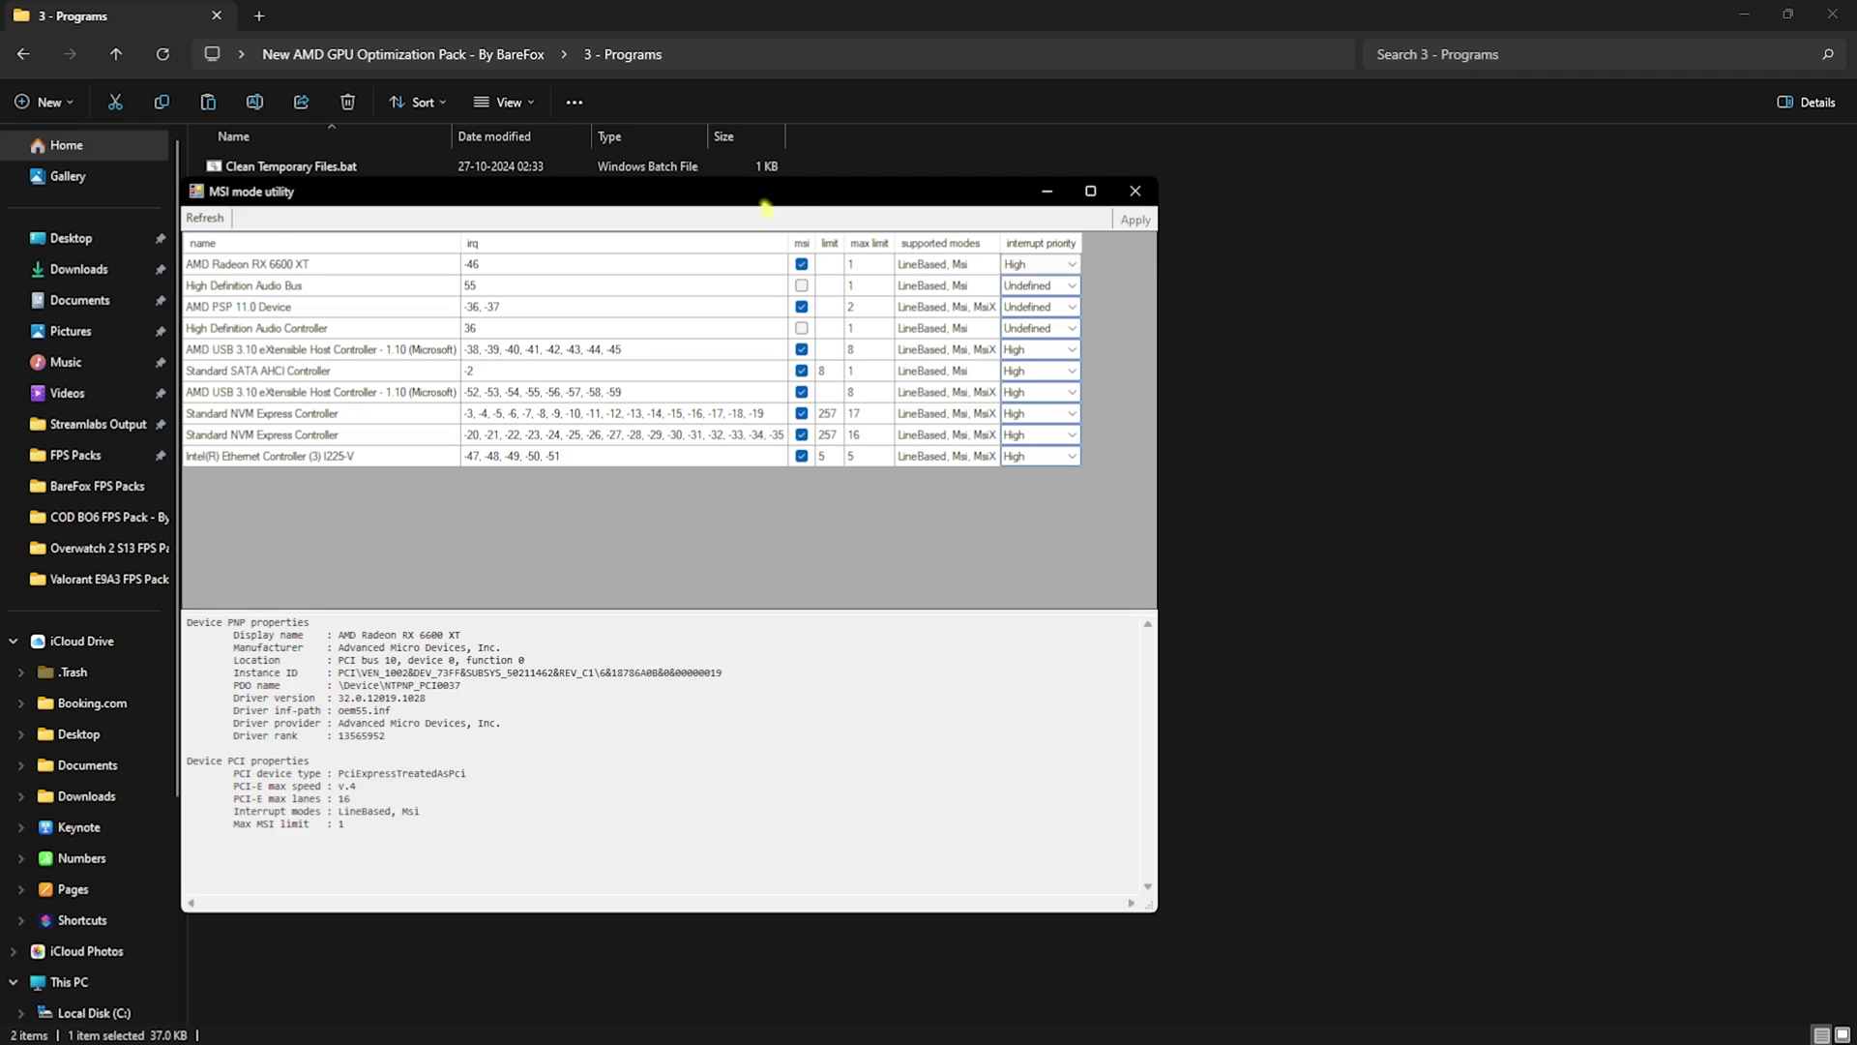
click(481, 54)
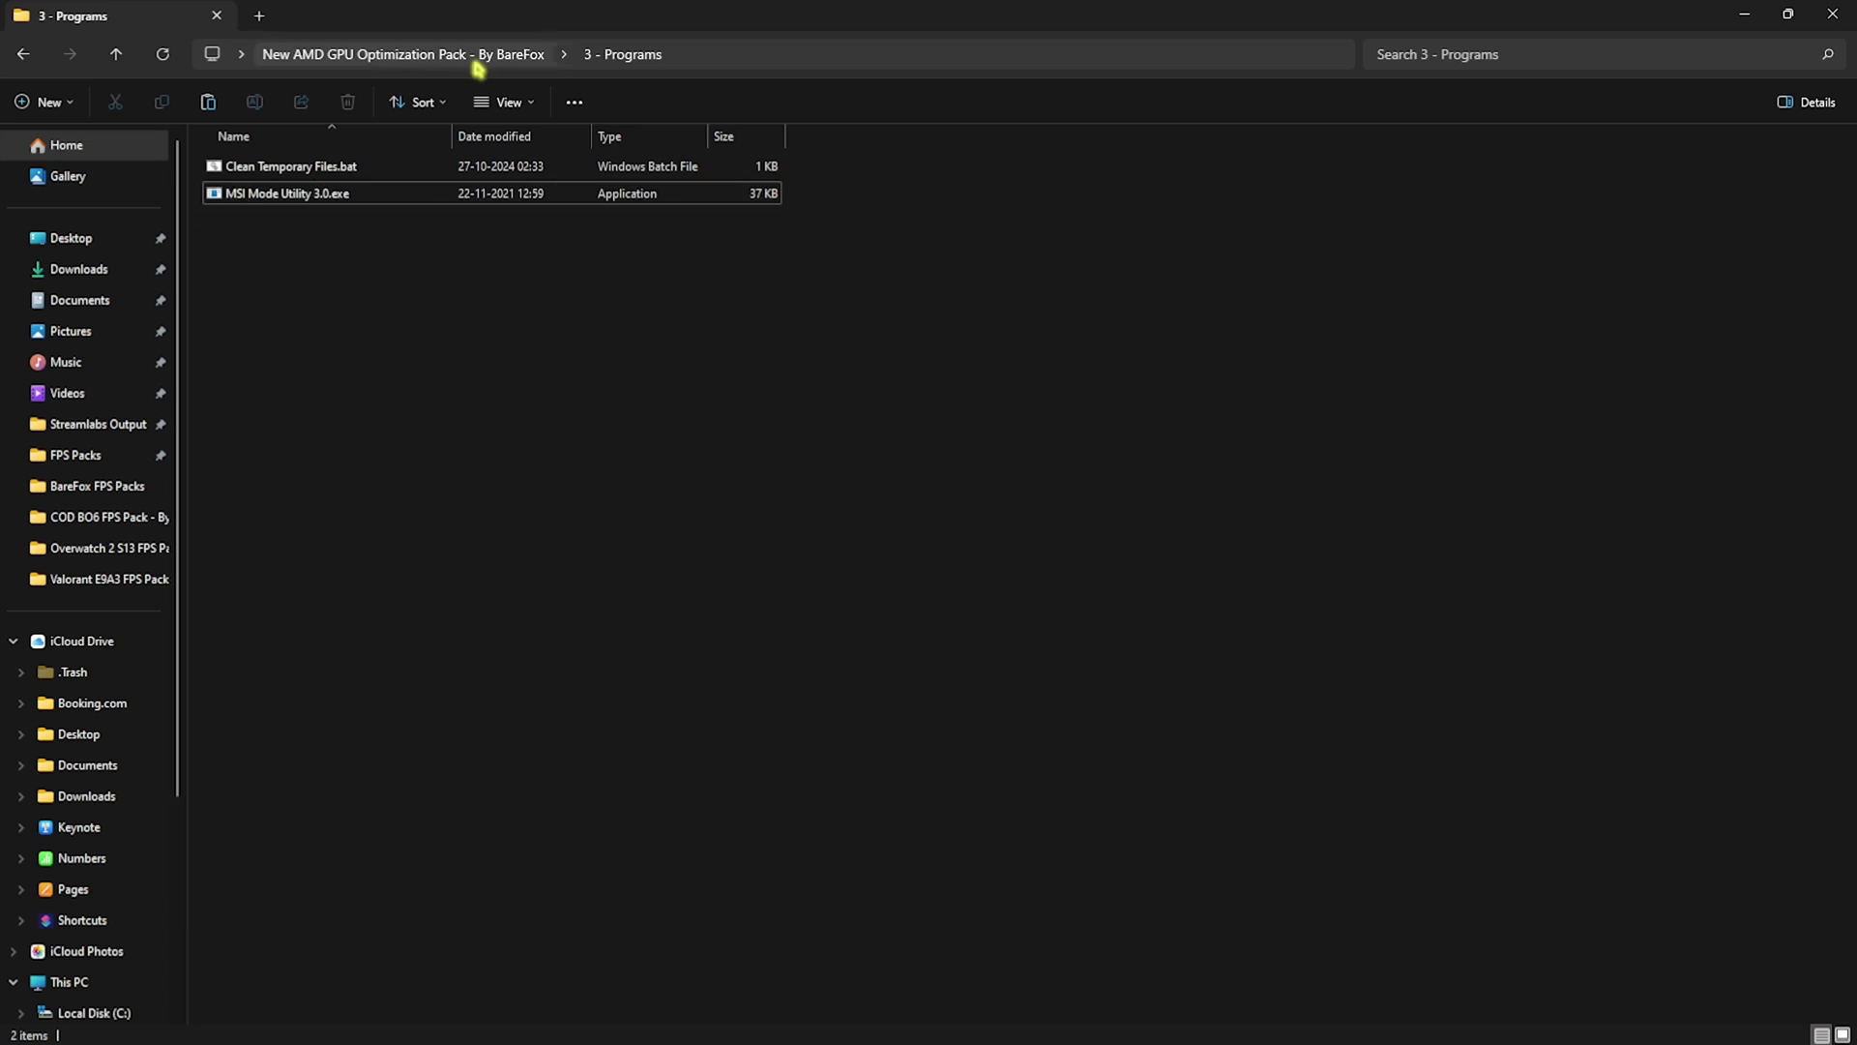
Open all four scripts in 4 - Batch Tweaks in Notepad, then close it.
double_click(324, 249)
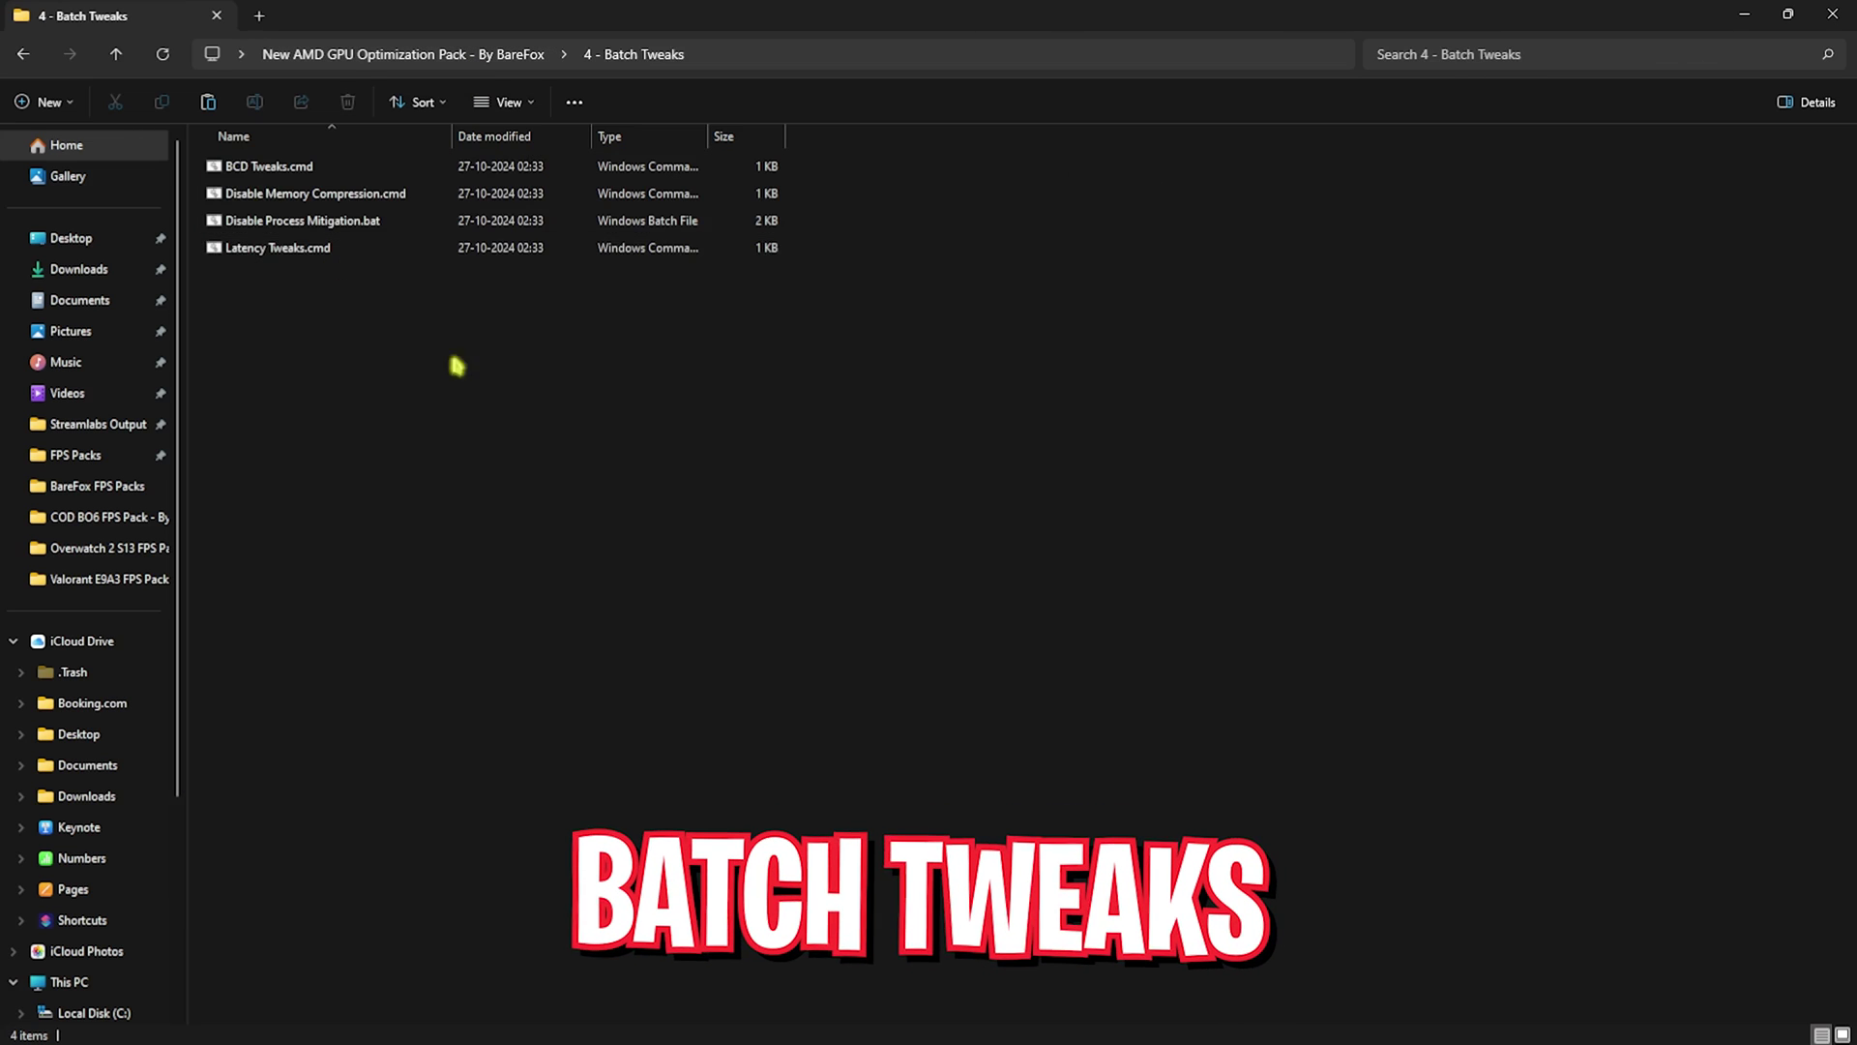
drag(281, 361, 276, 152)
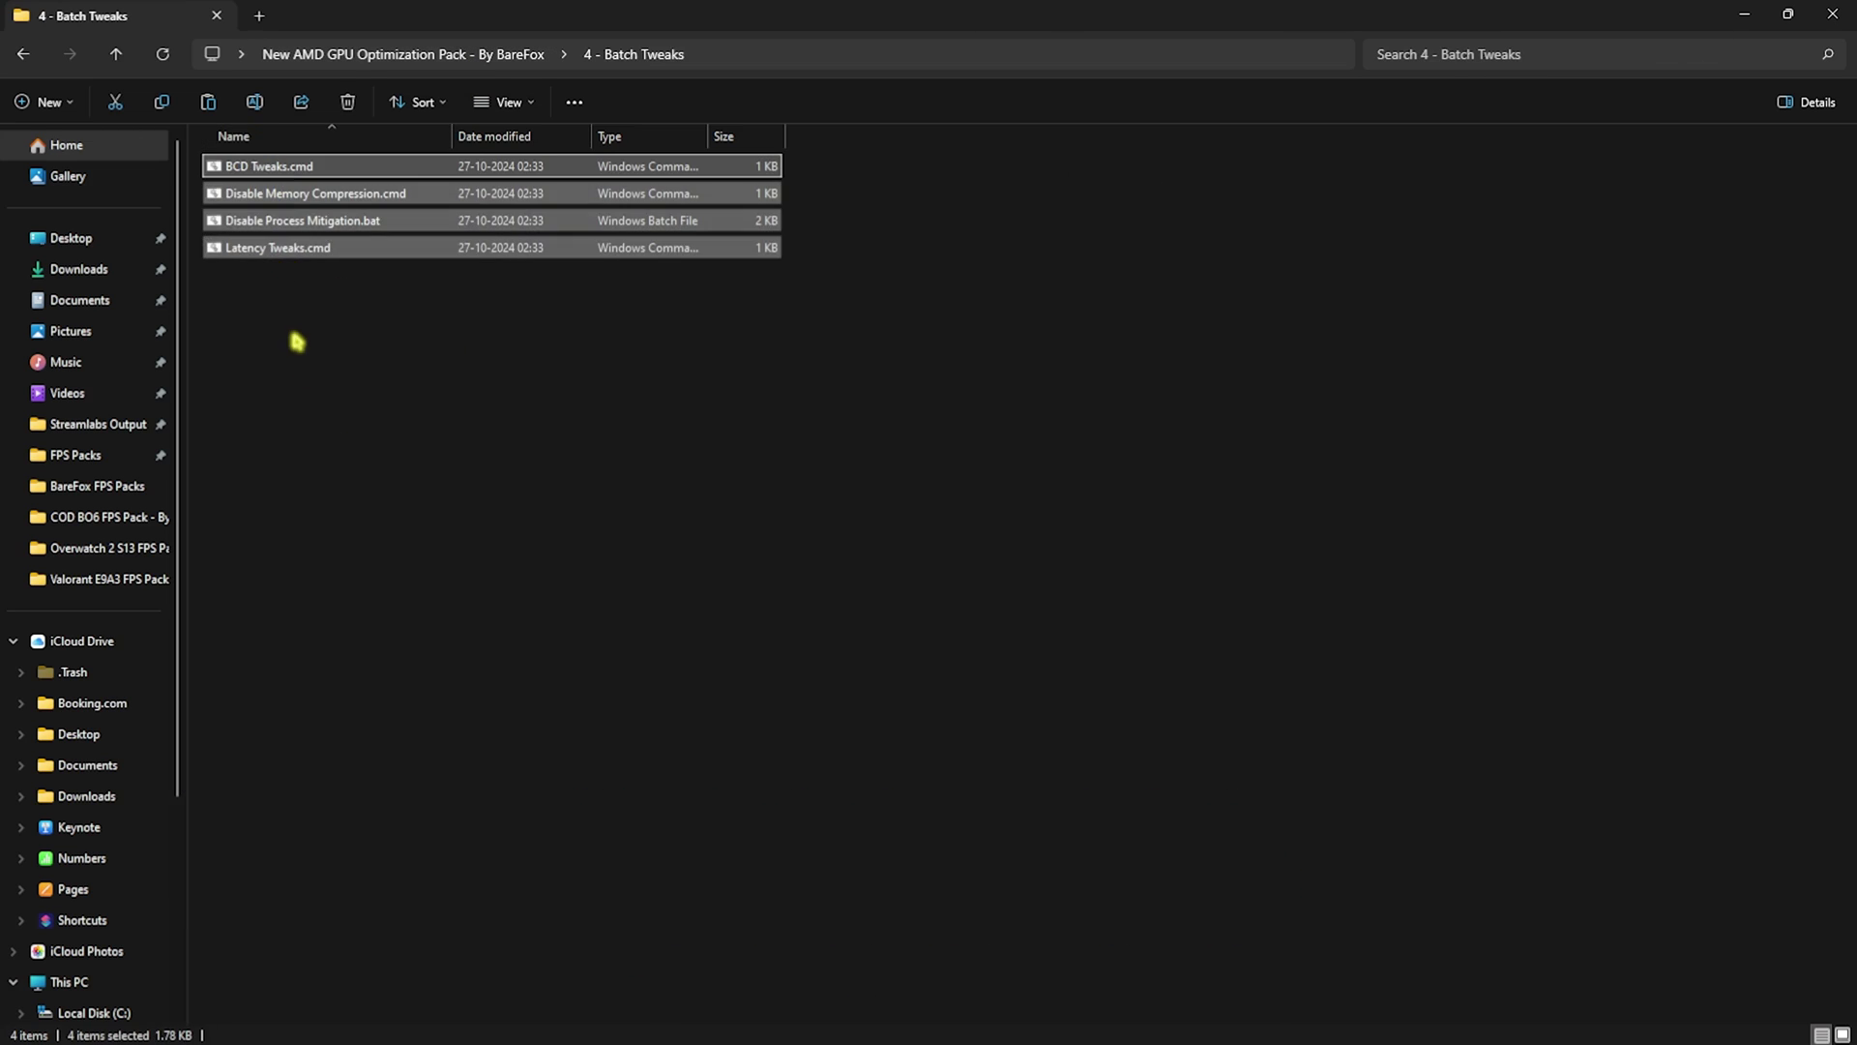
right_click(301, 172)
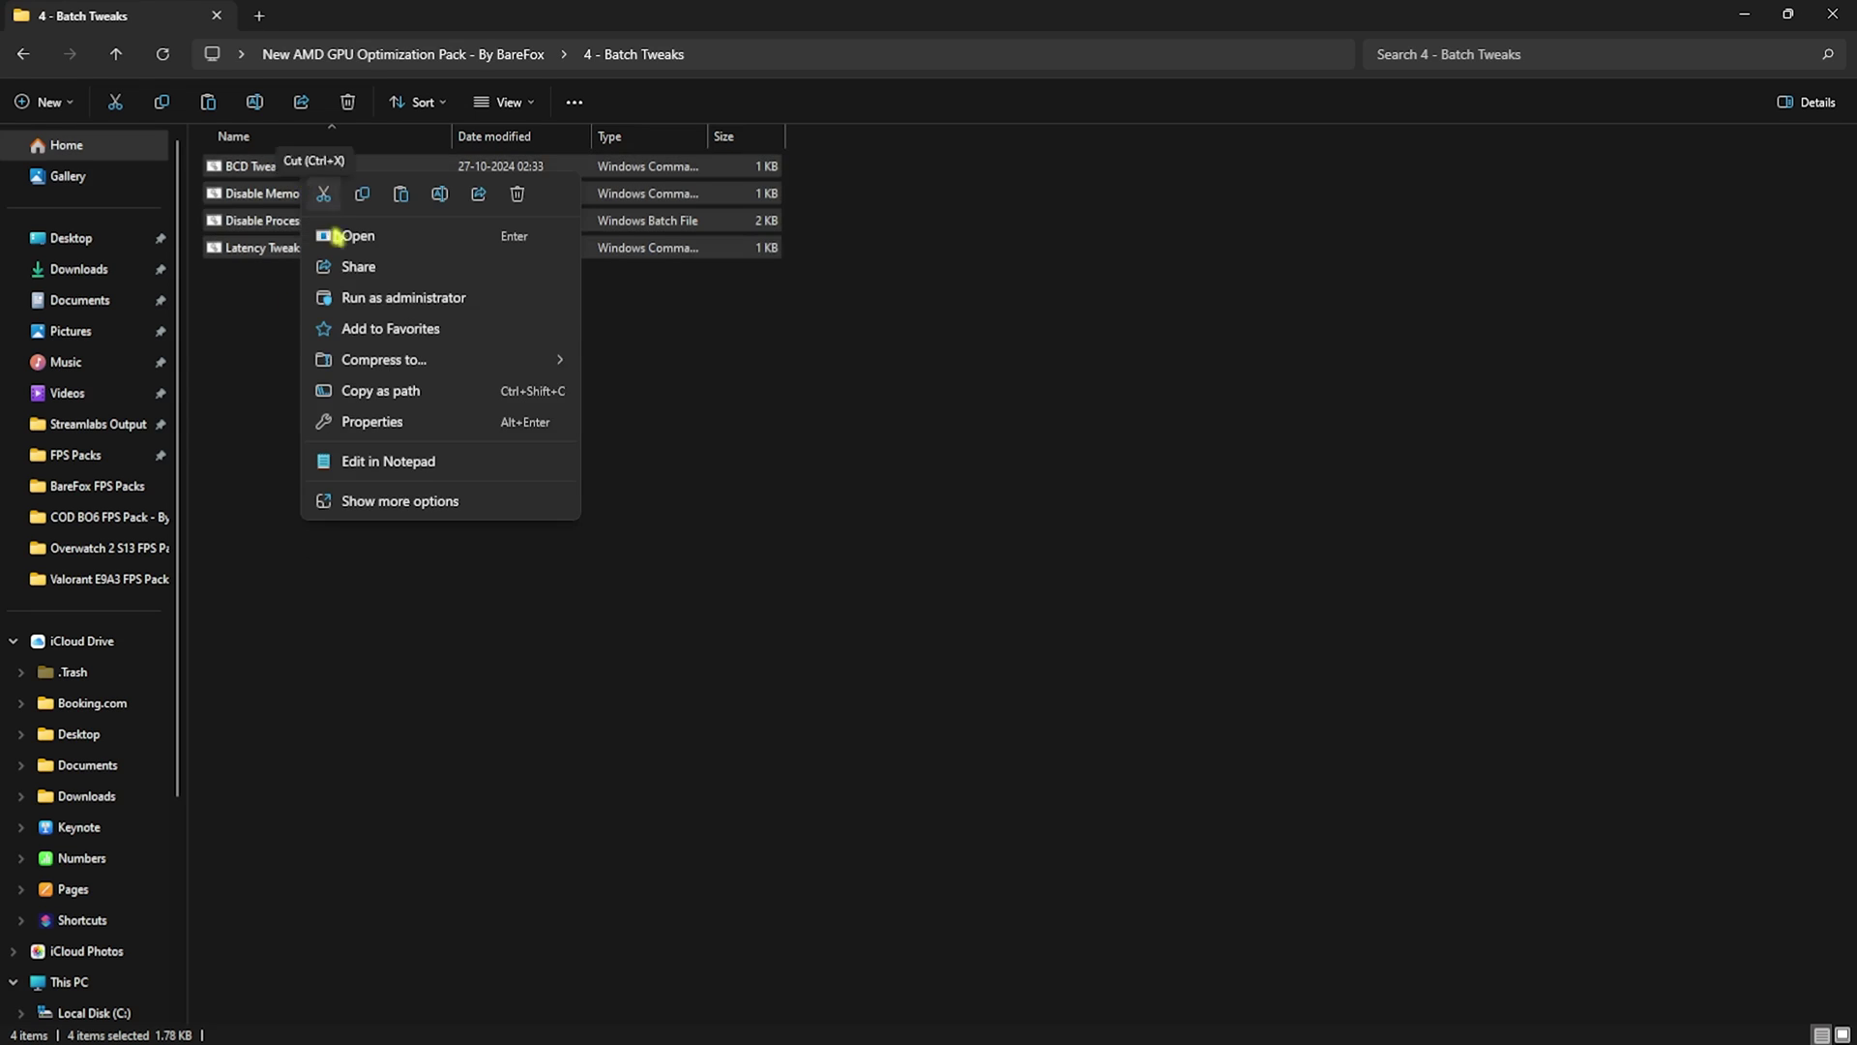
click(376, 462)
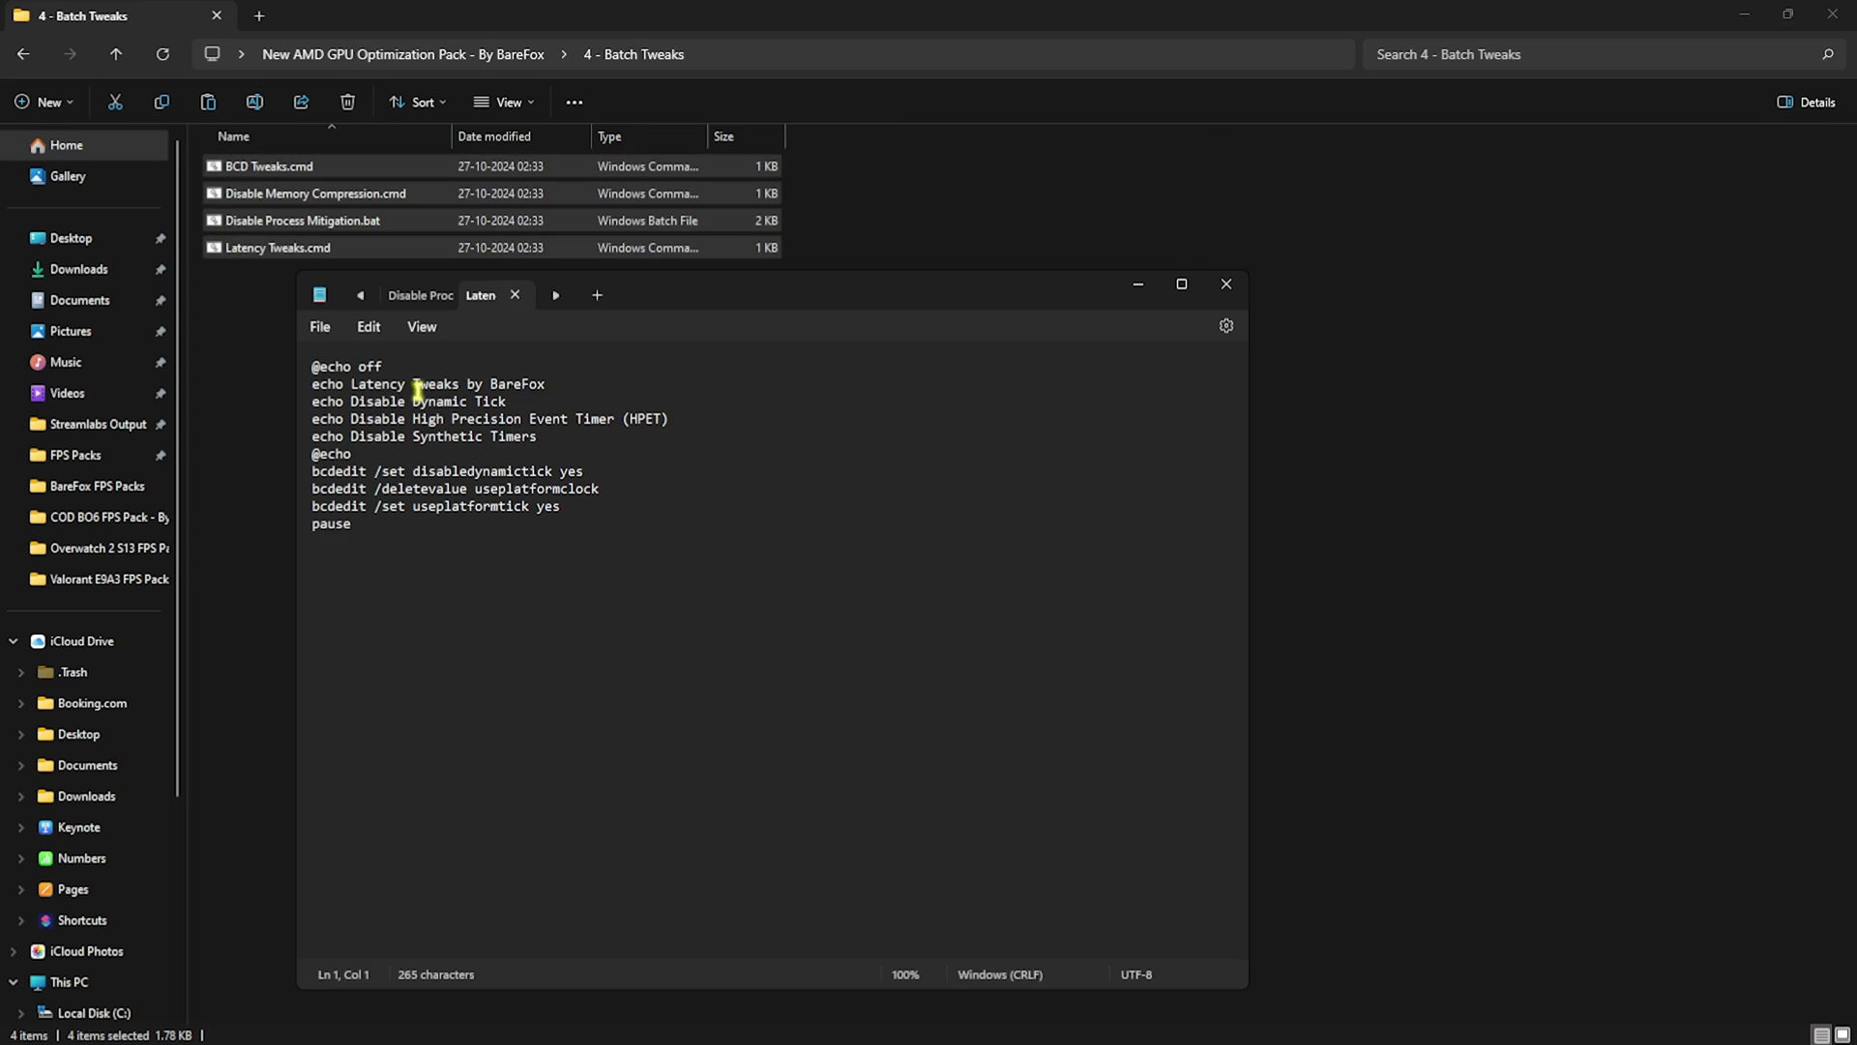
click(1226, 284)
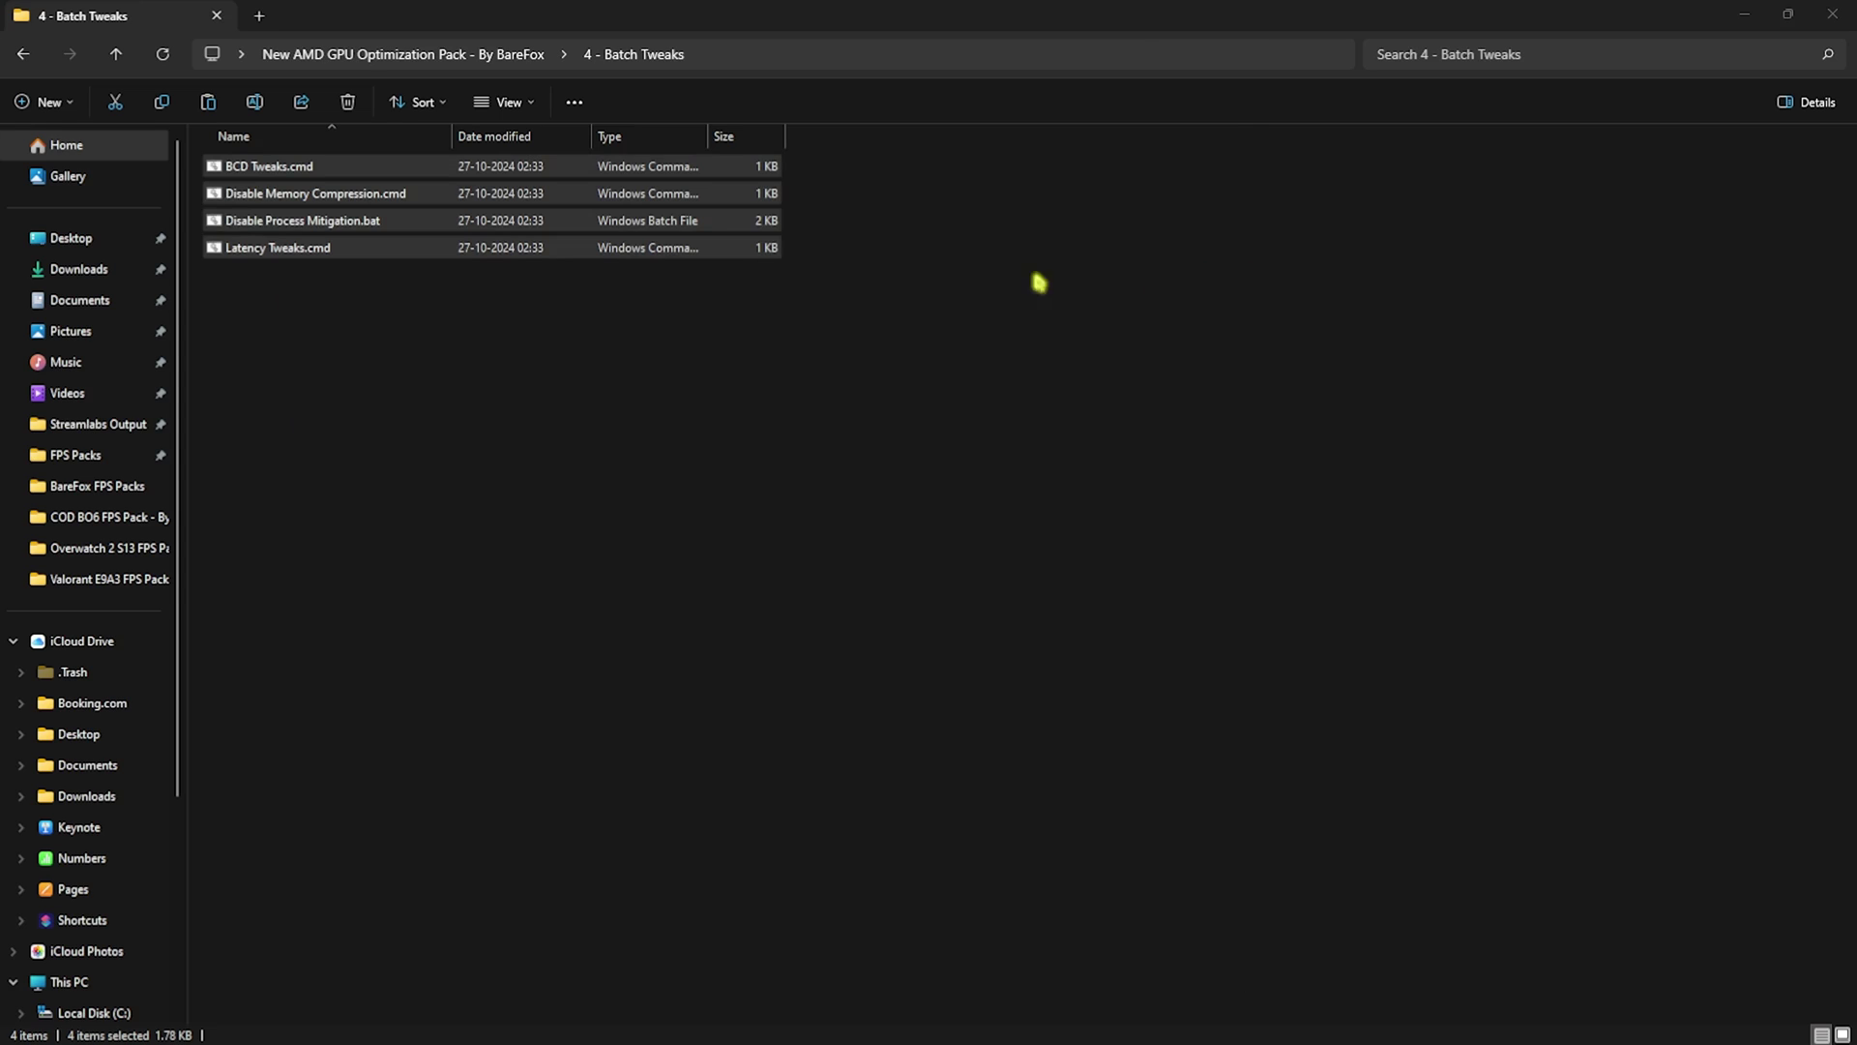
click(503, 340)
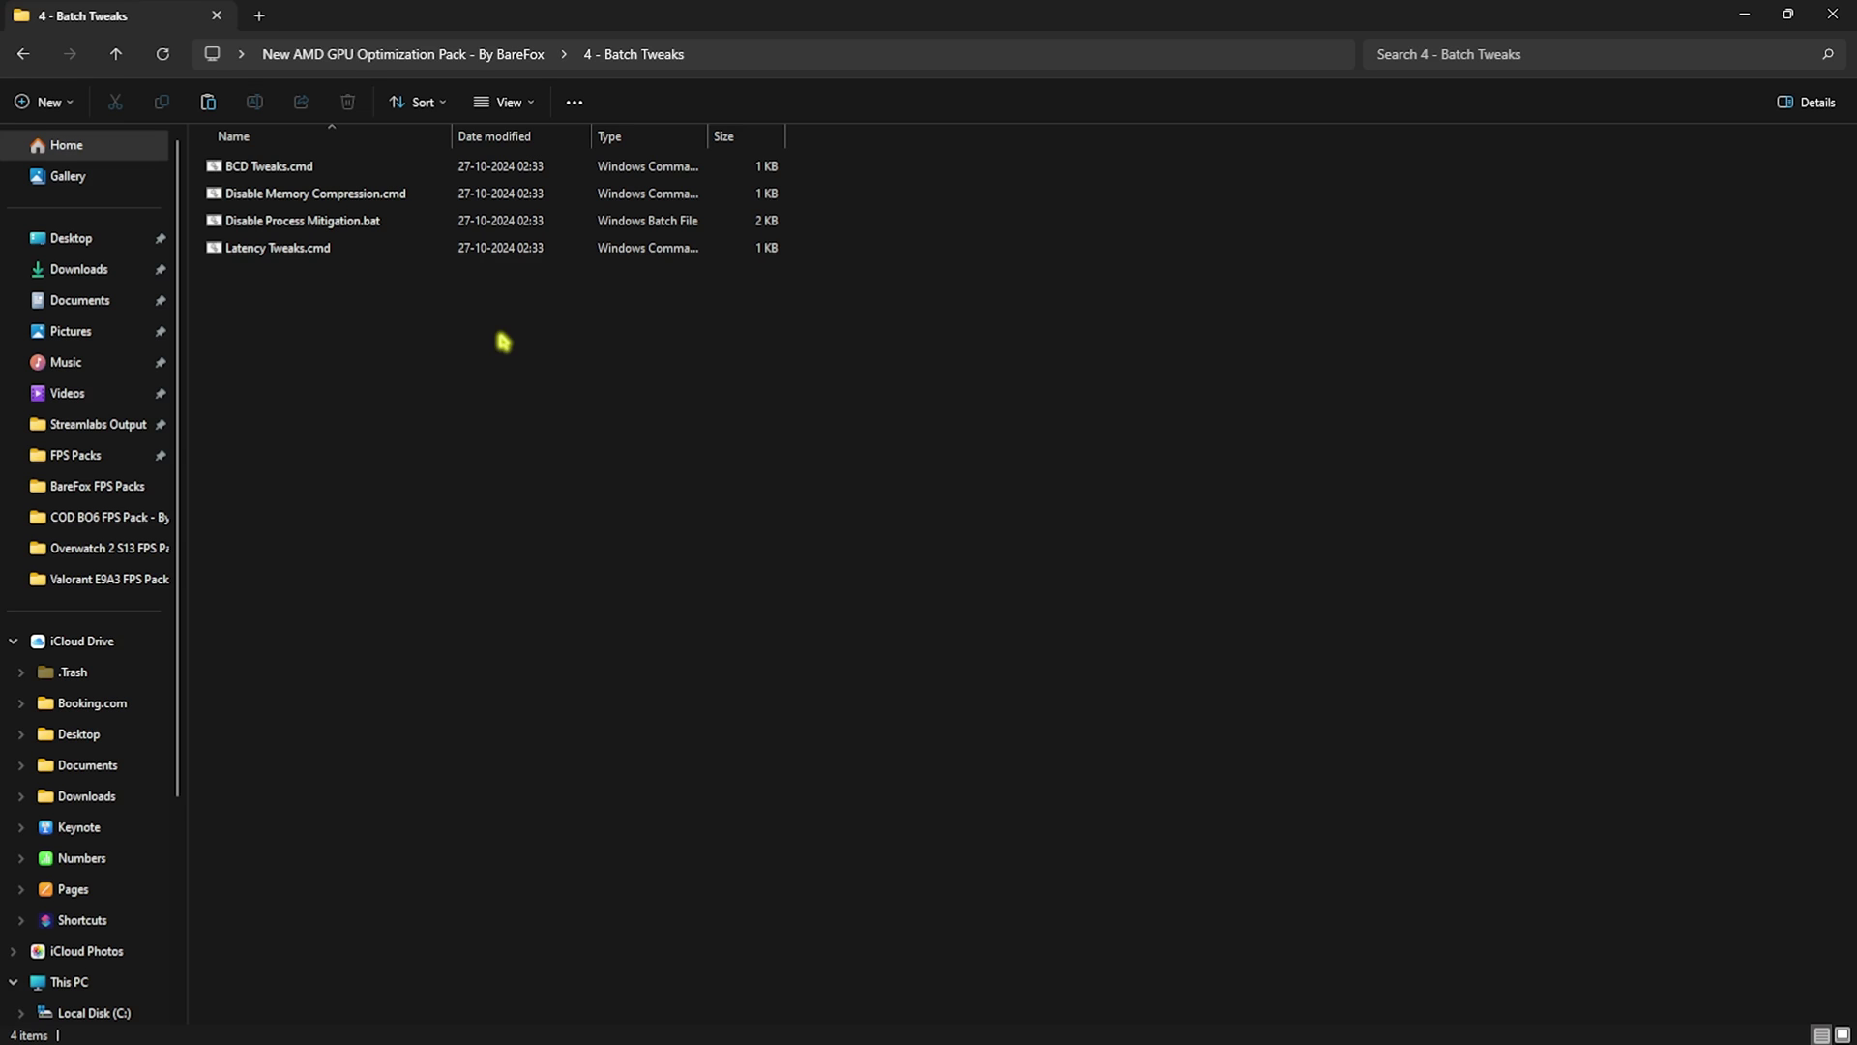
Review the PowerShell line in Disable Memory Compression.cmd, then return to the pack's main folder.
right_click(444, 192)
click(566, 479)
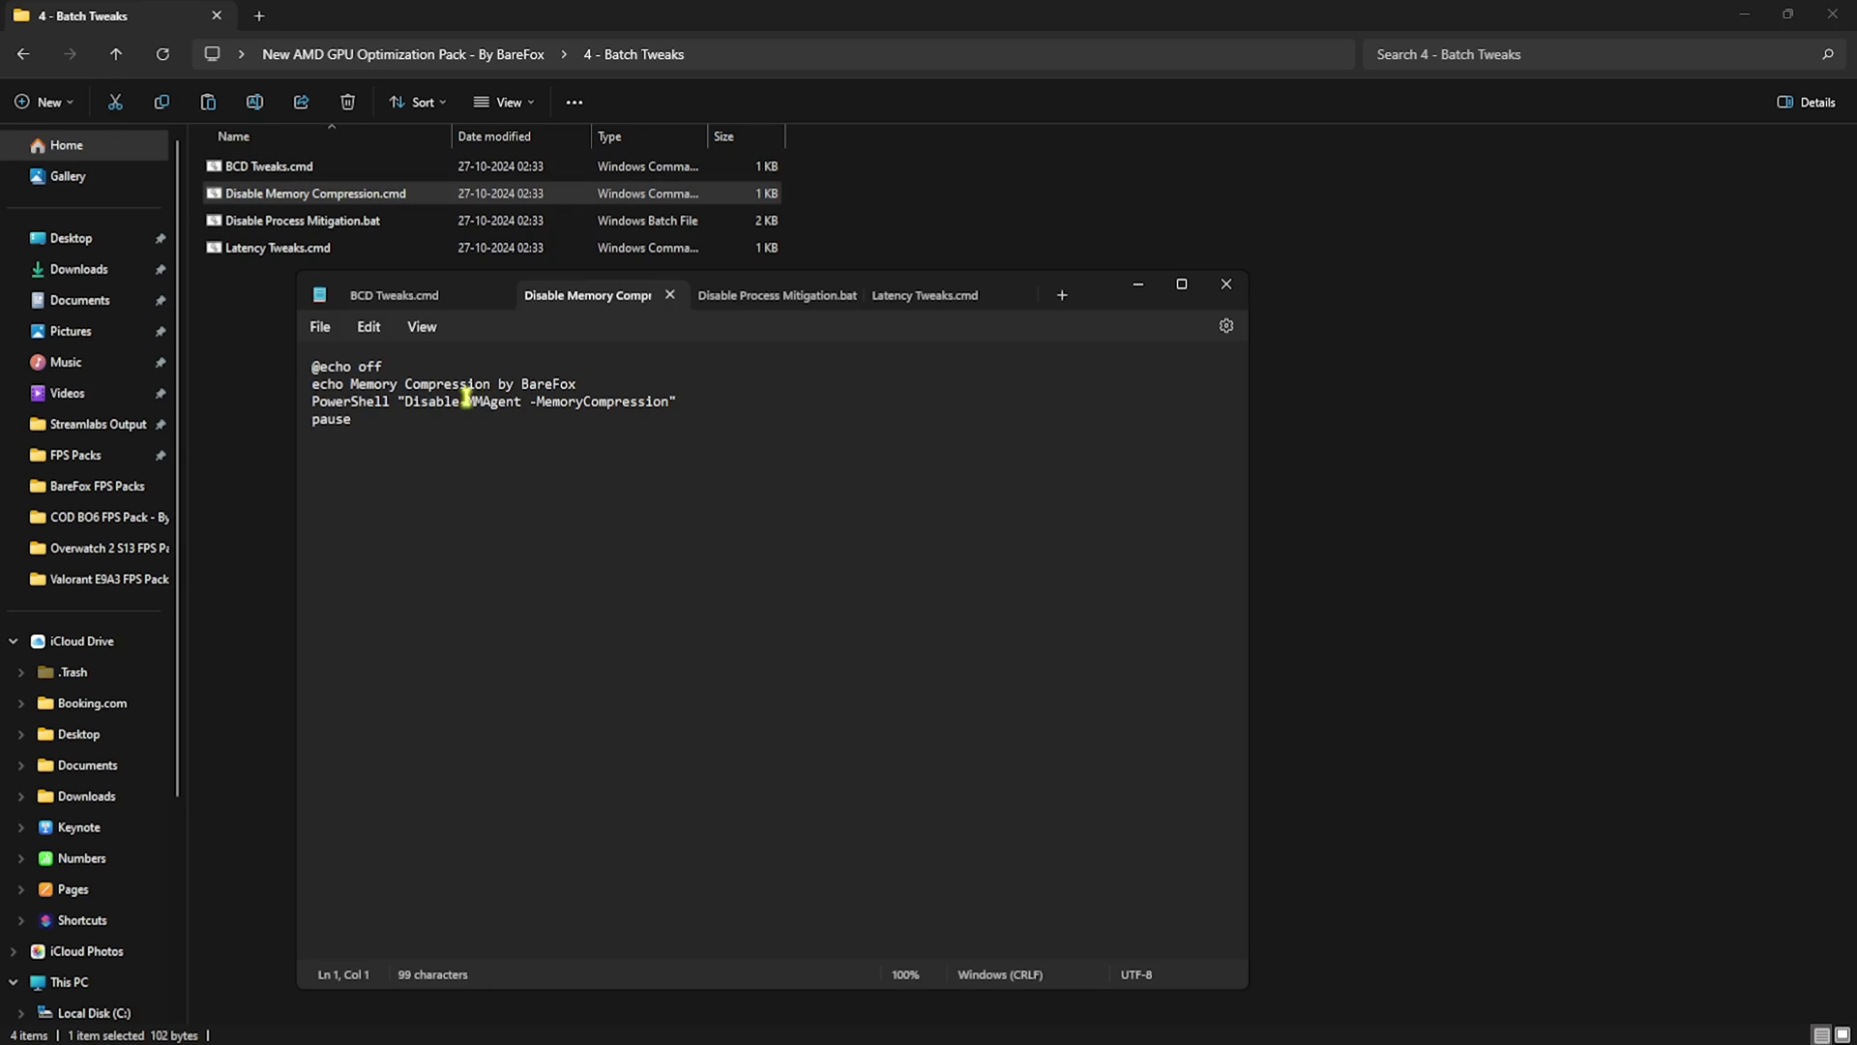
drag(429, 384, 611, 402)
click(513, 402)
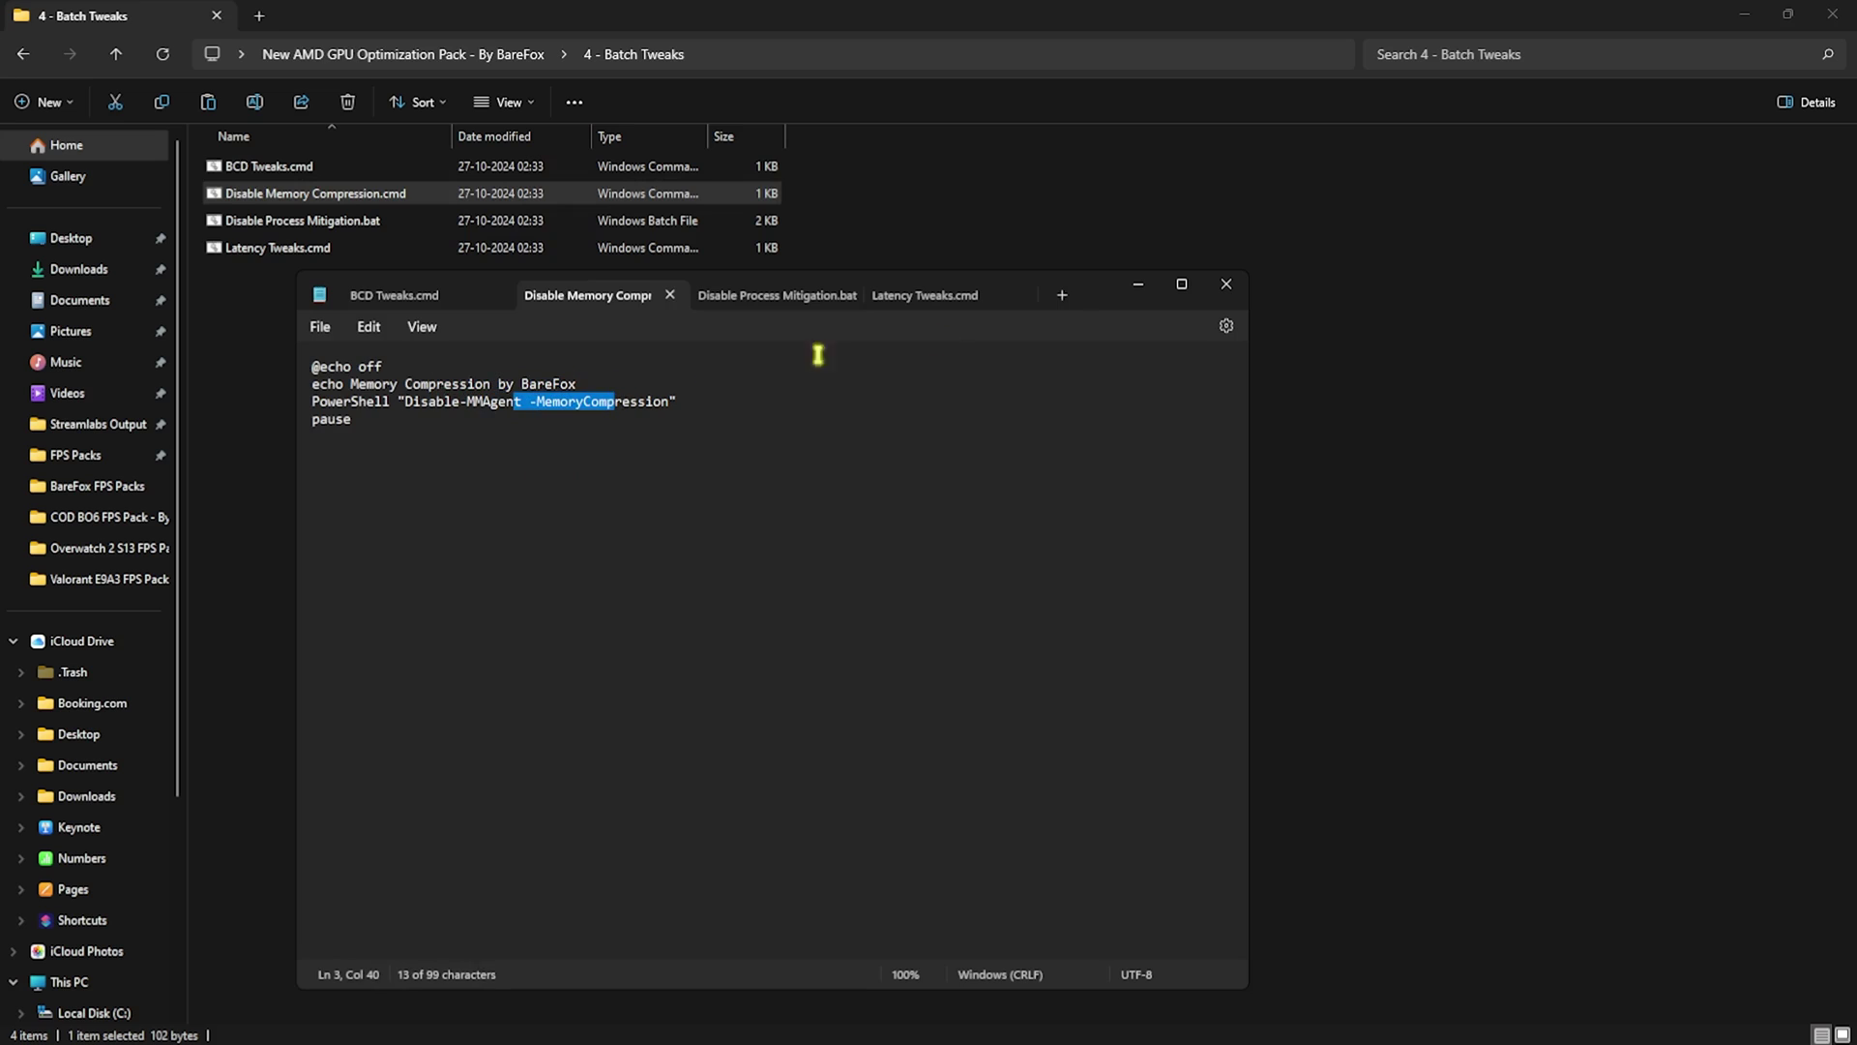
click(1226, 283)
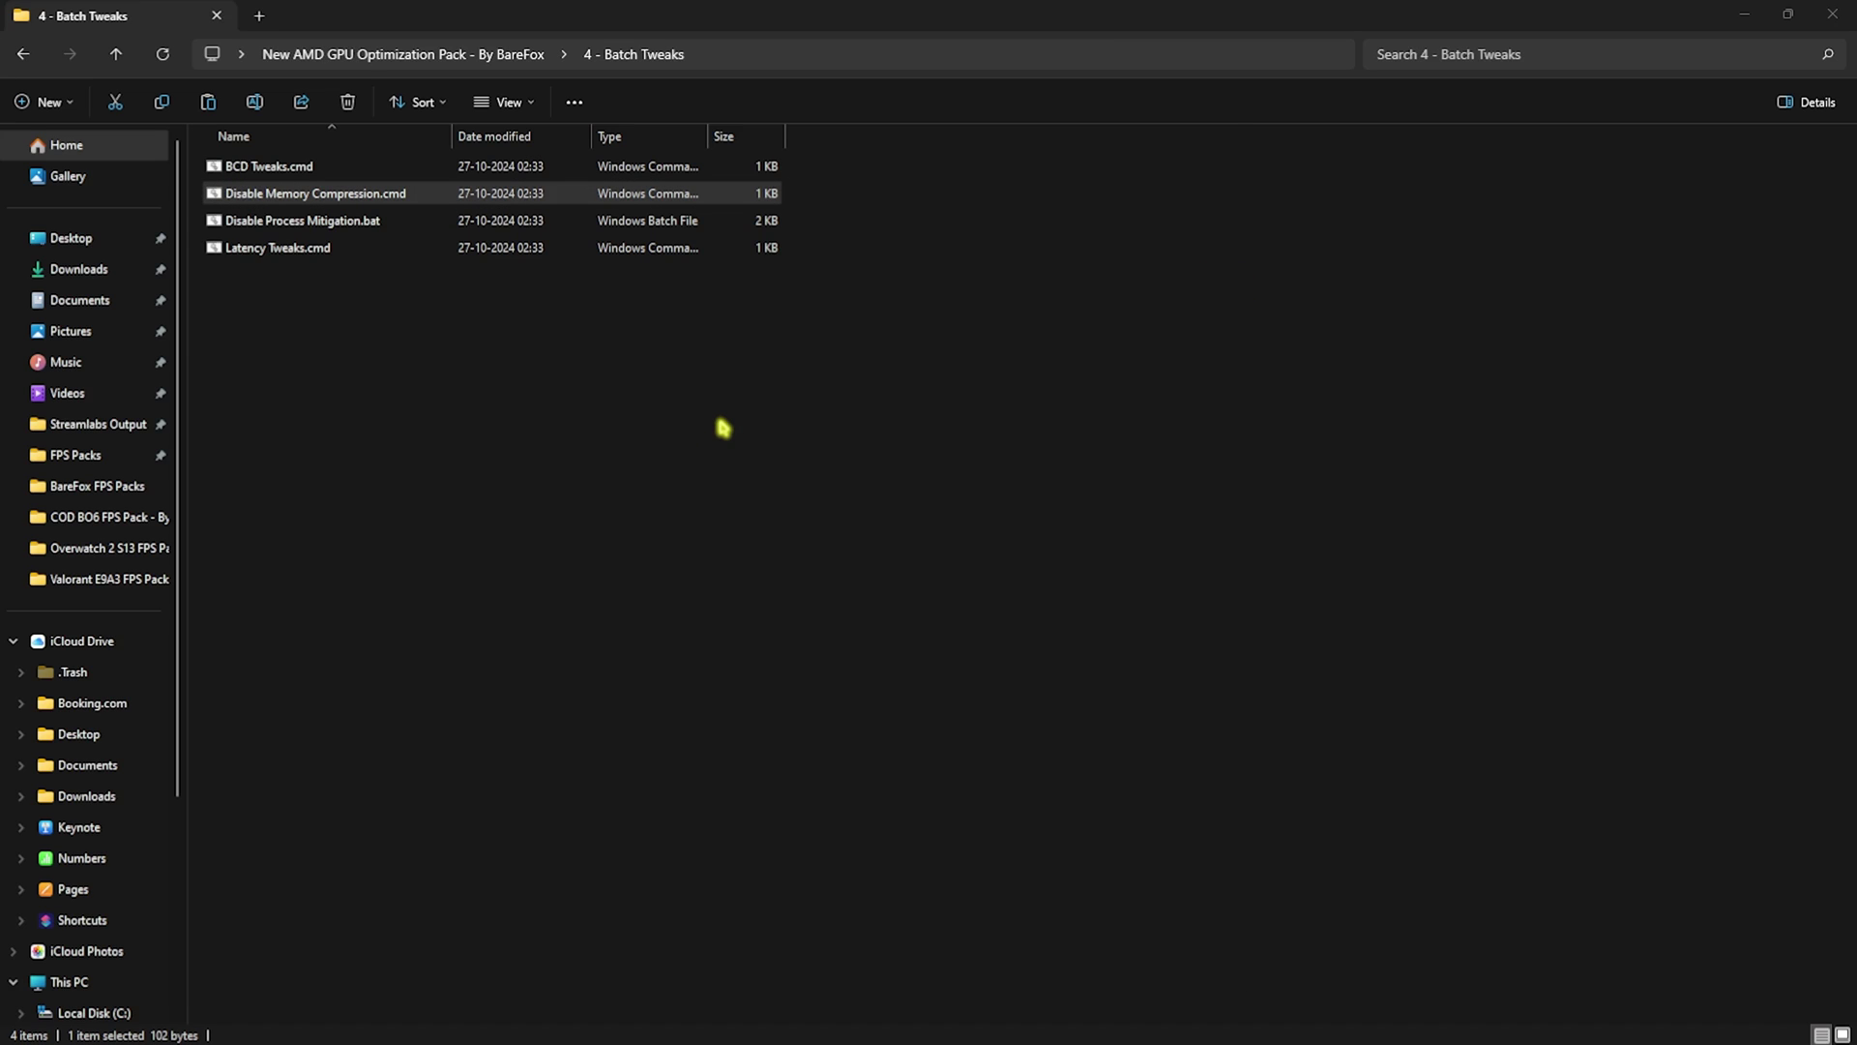
key(alt+Up)
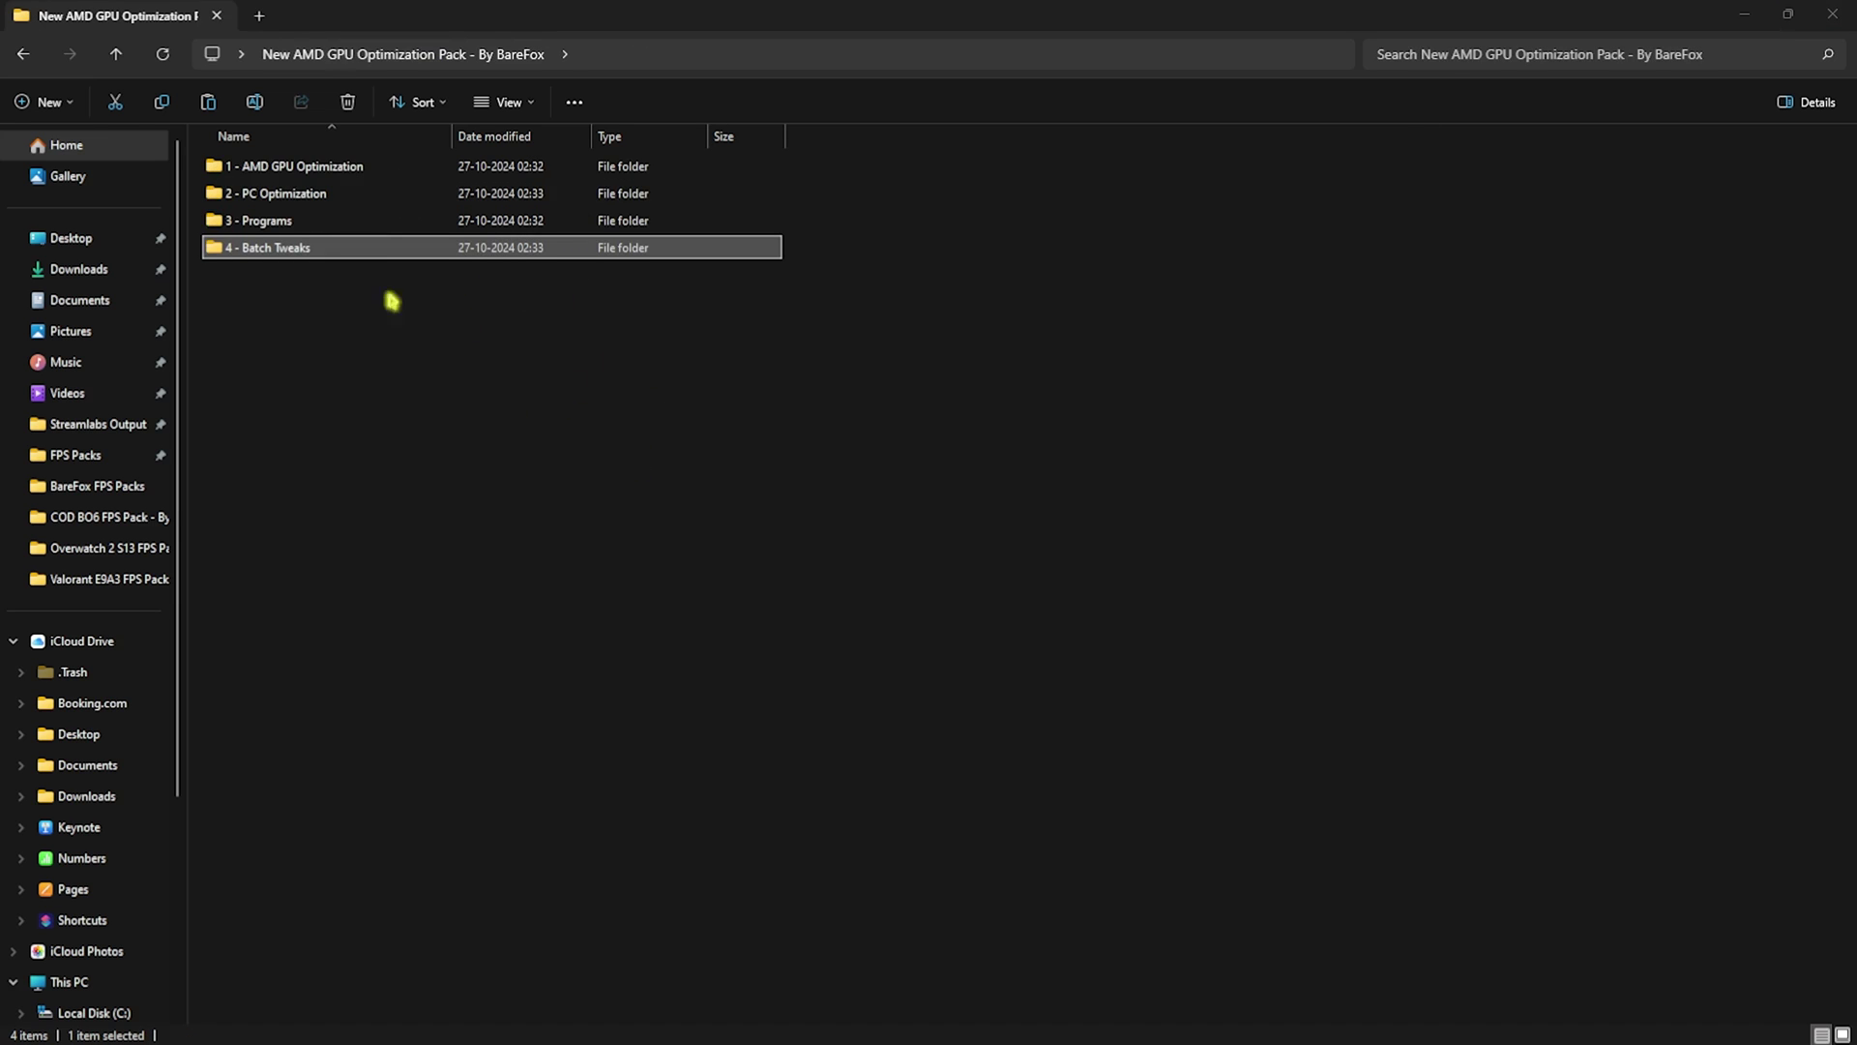
Close File Explorer and, in Valorant, switch to the Vandal and shoot the doorway enemy.
click(1832, 14)
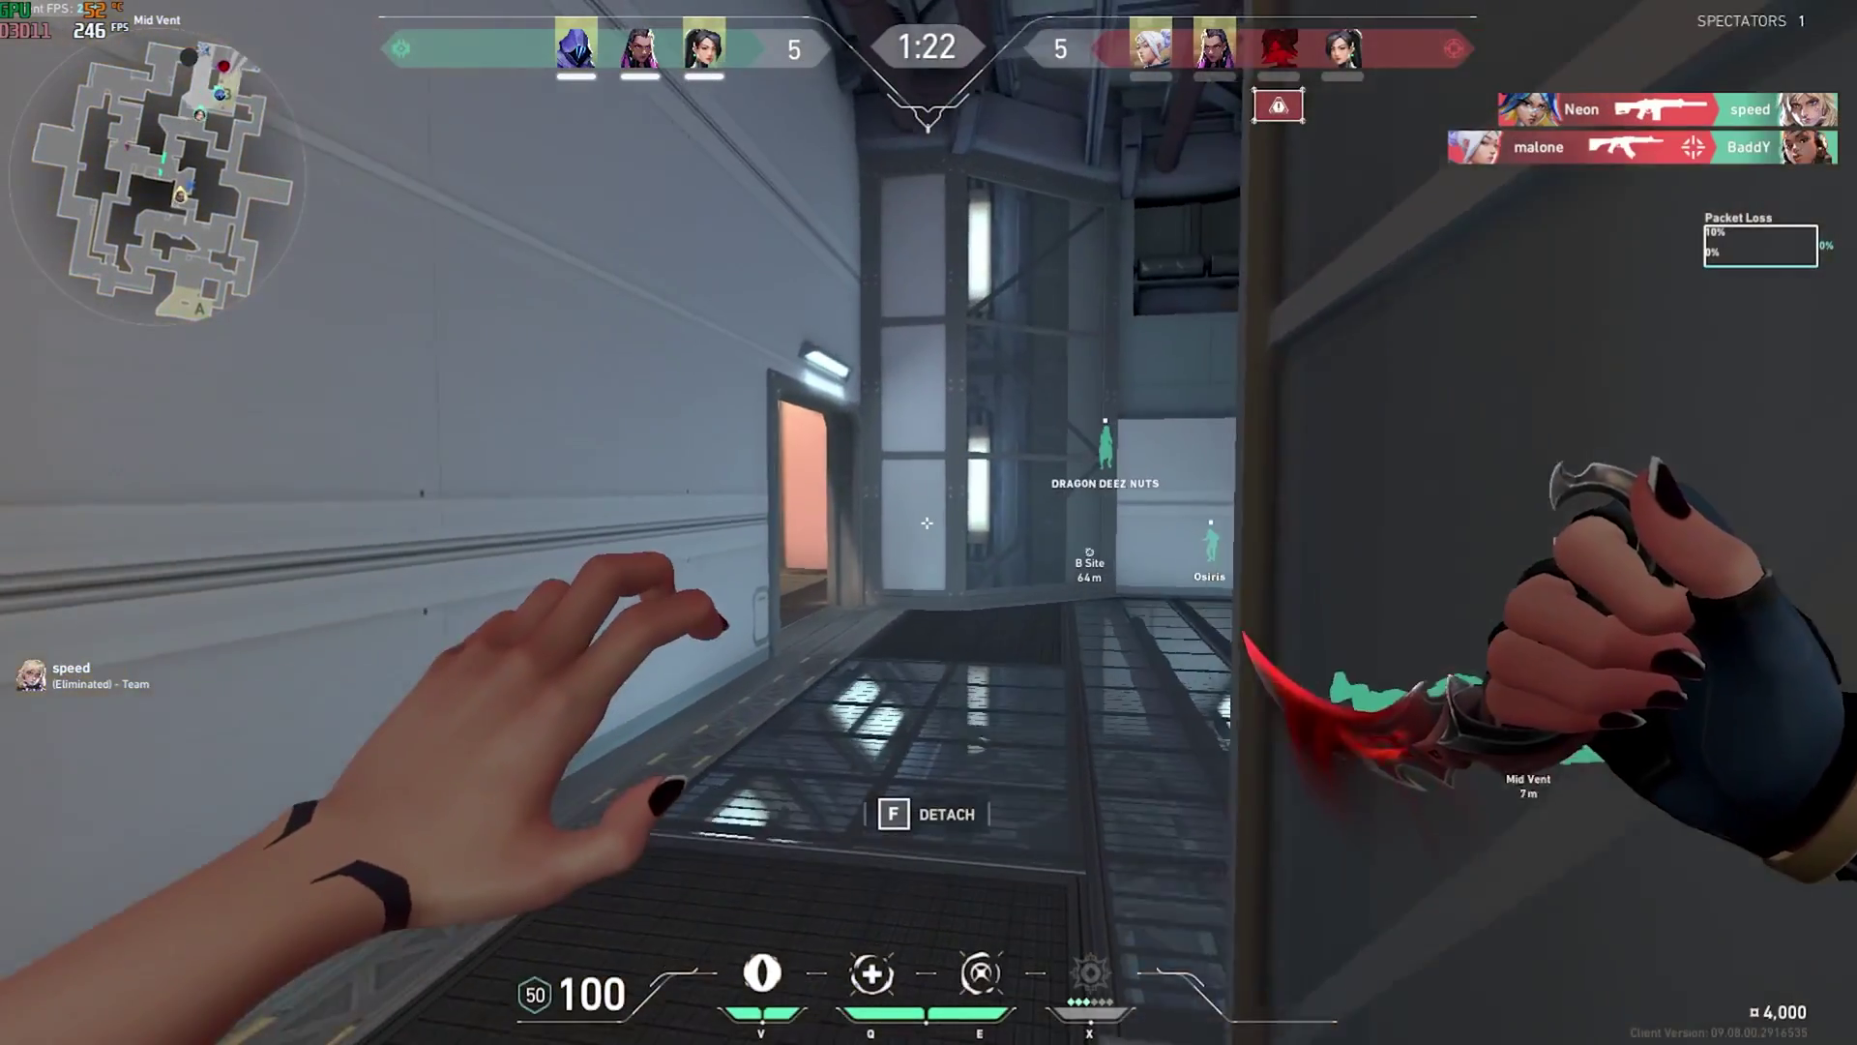
key(1)
key(w)
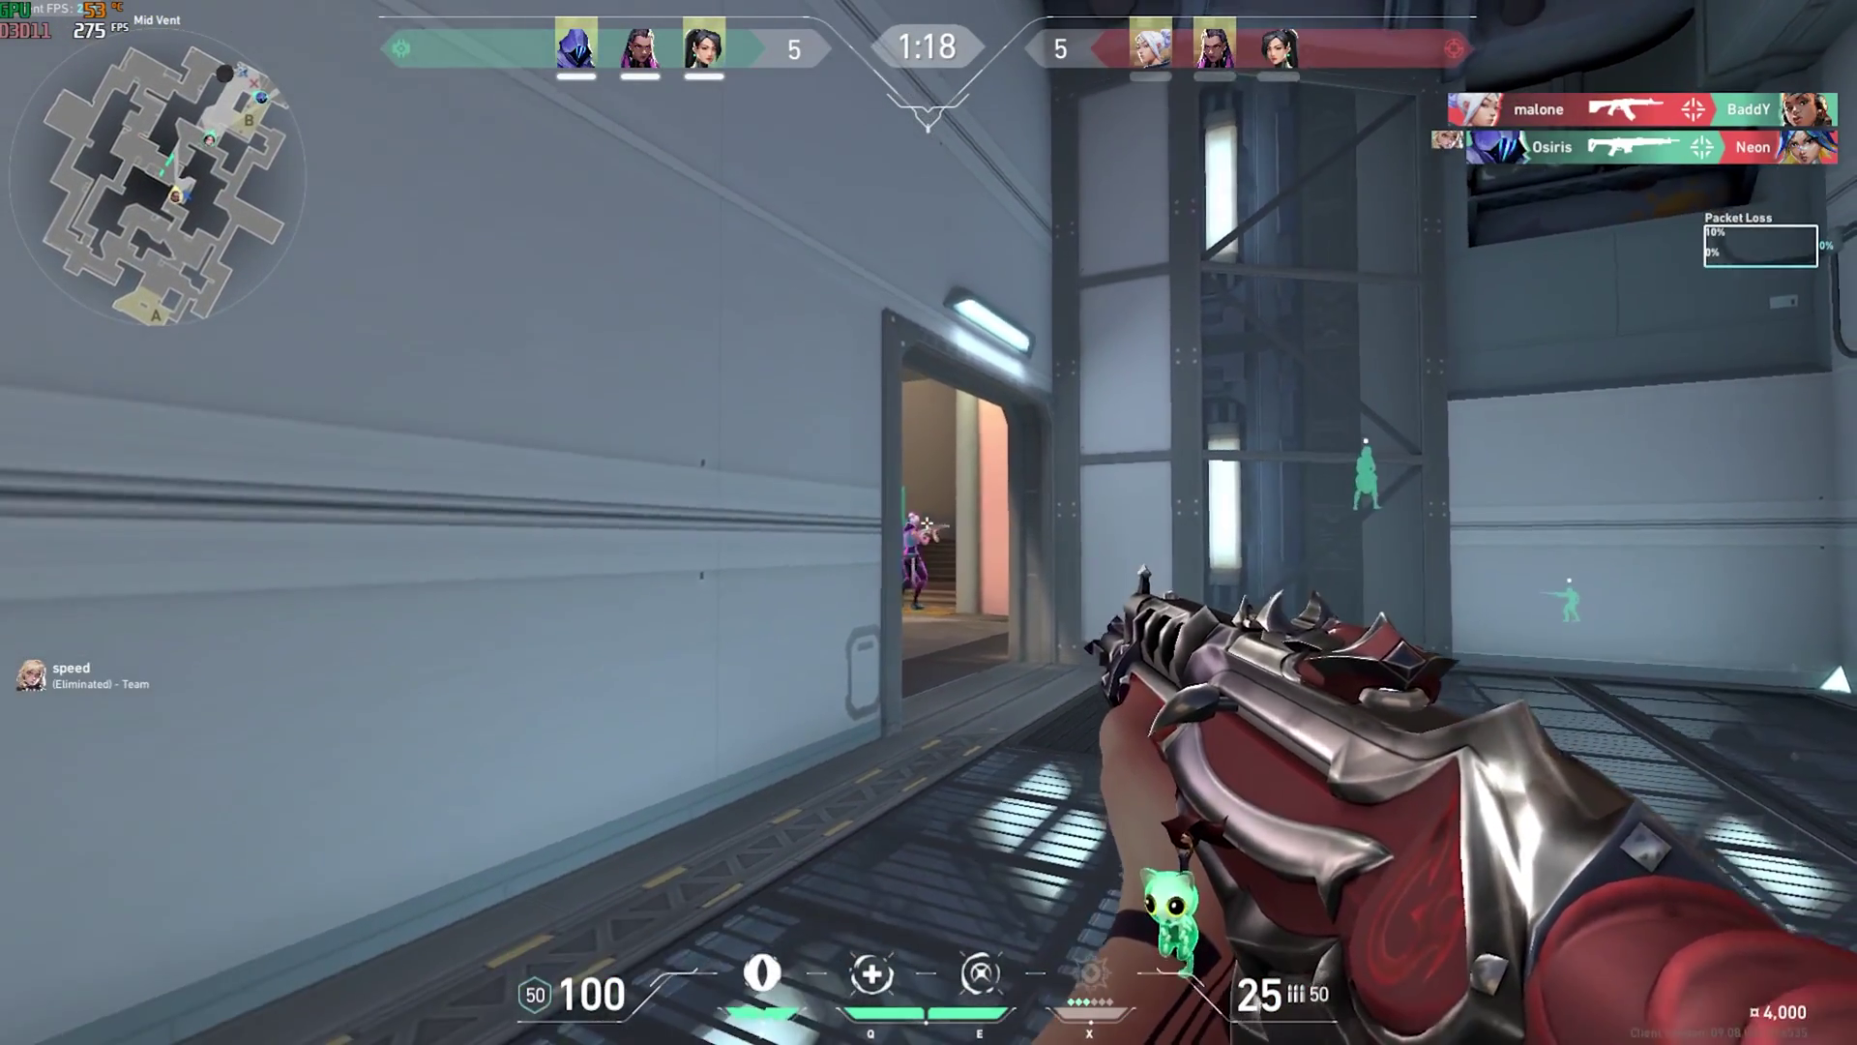
click(927, 522)
Push from mid to B Tower, reload, and fire at enemies through the purple smoke.
key(w)
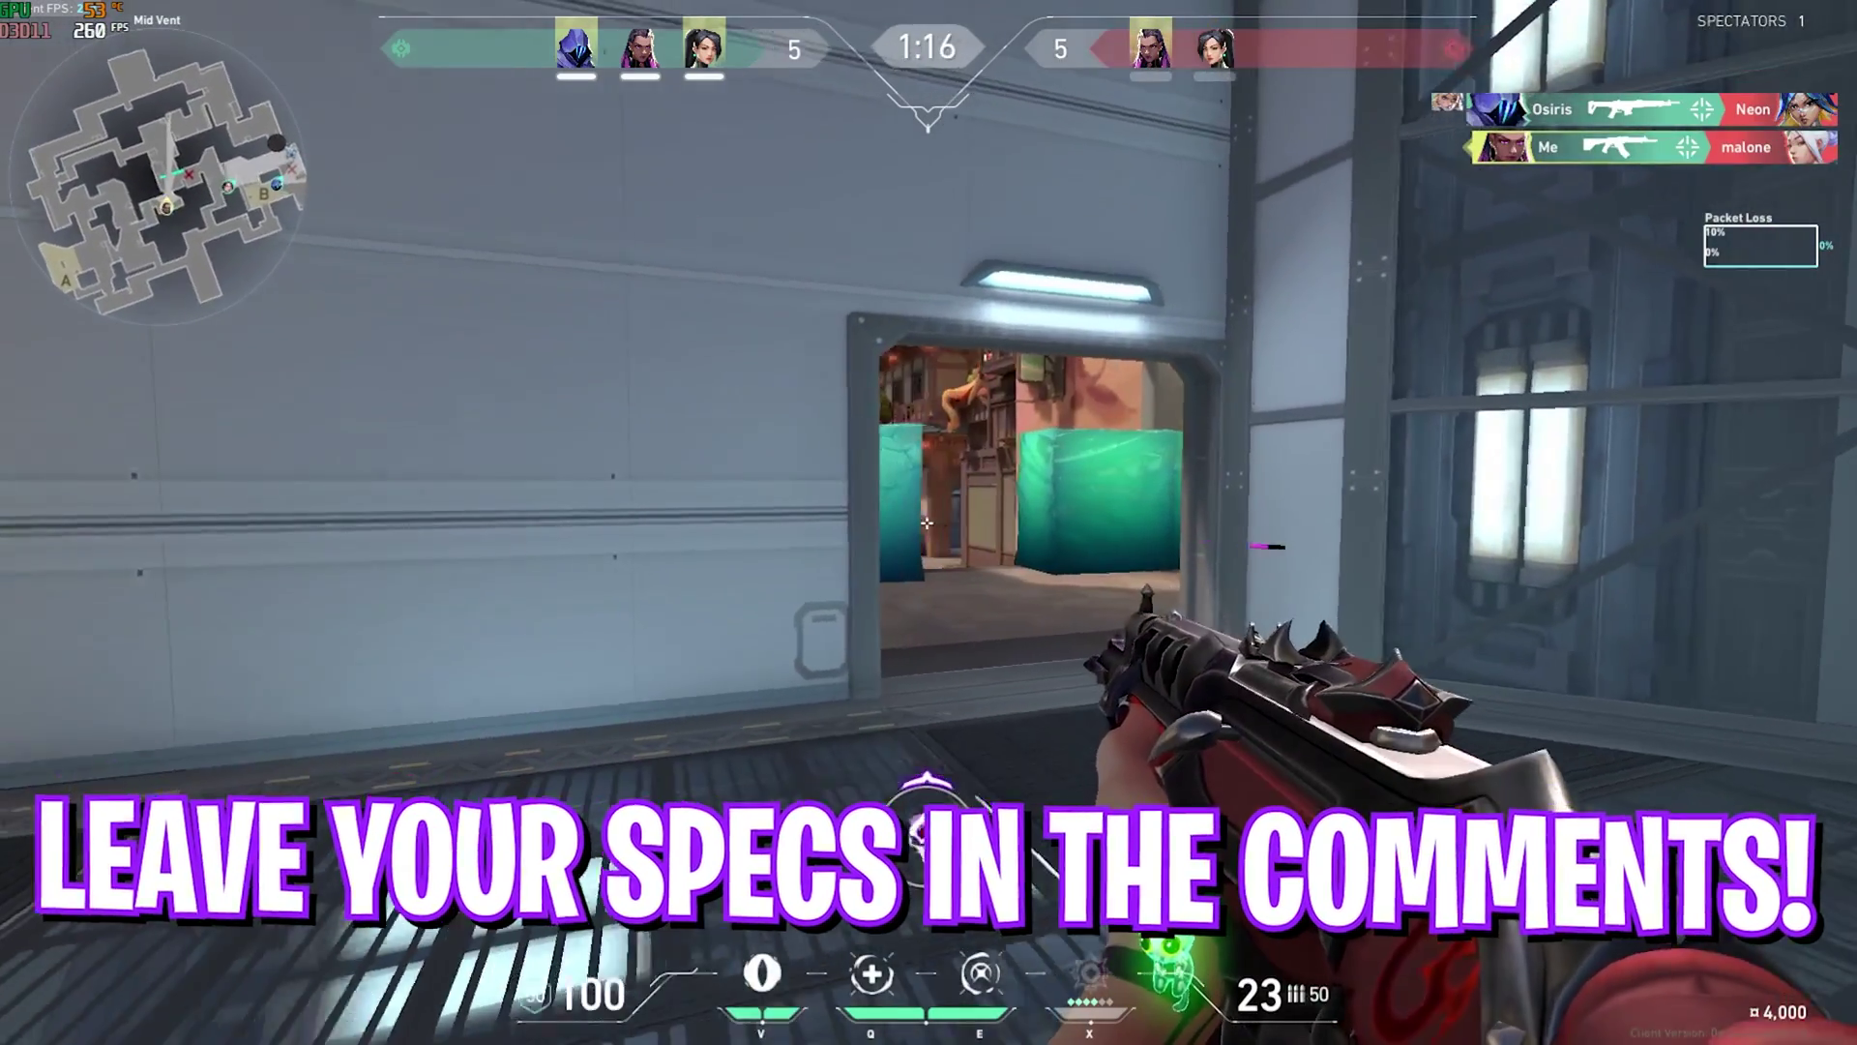
key(w)
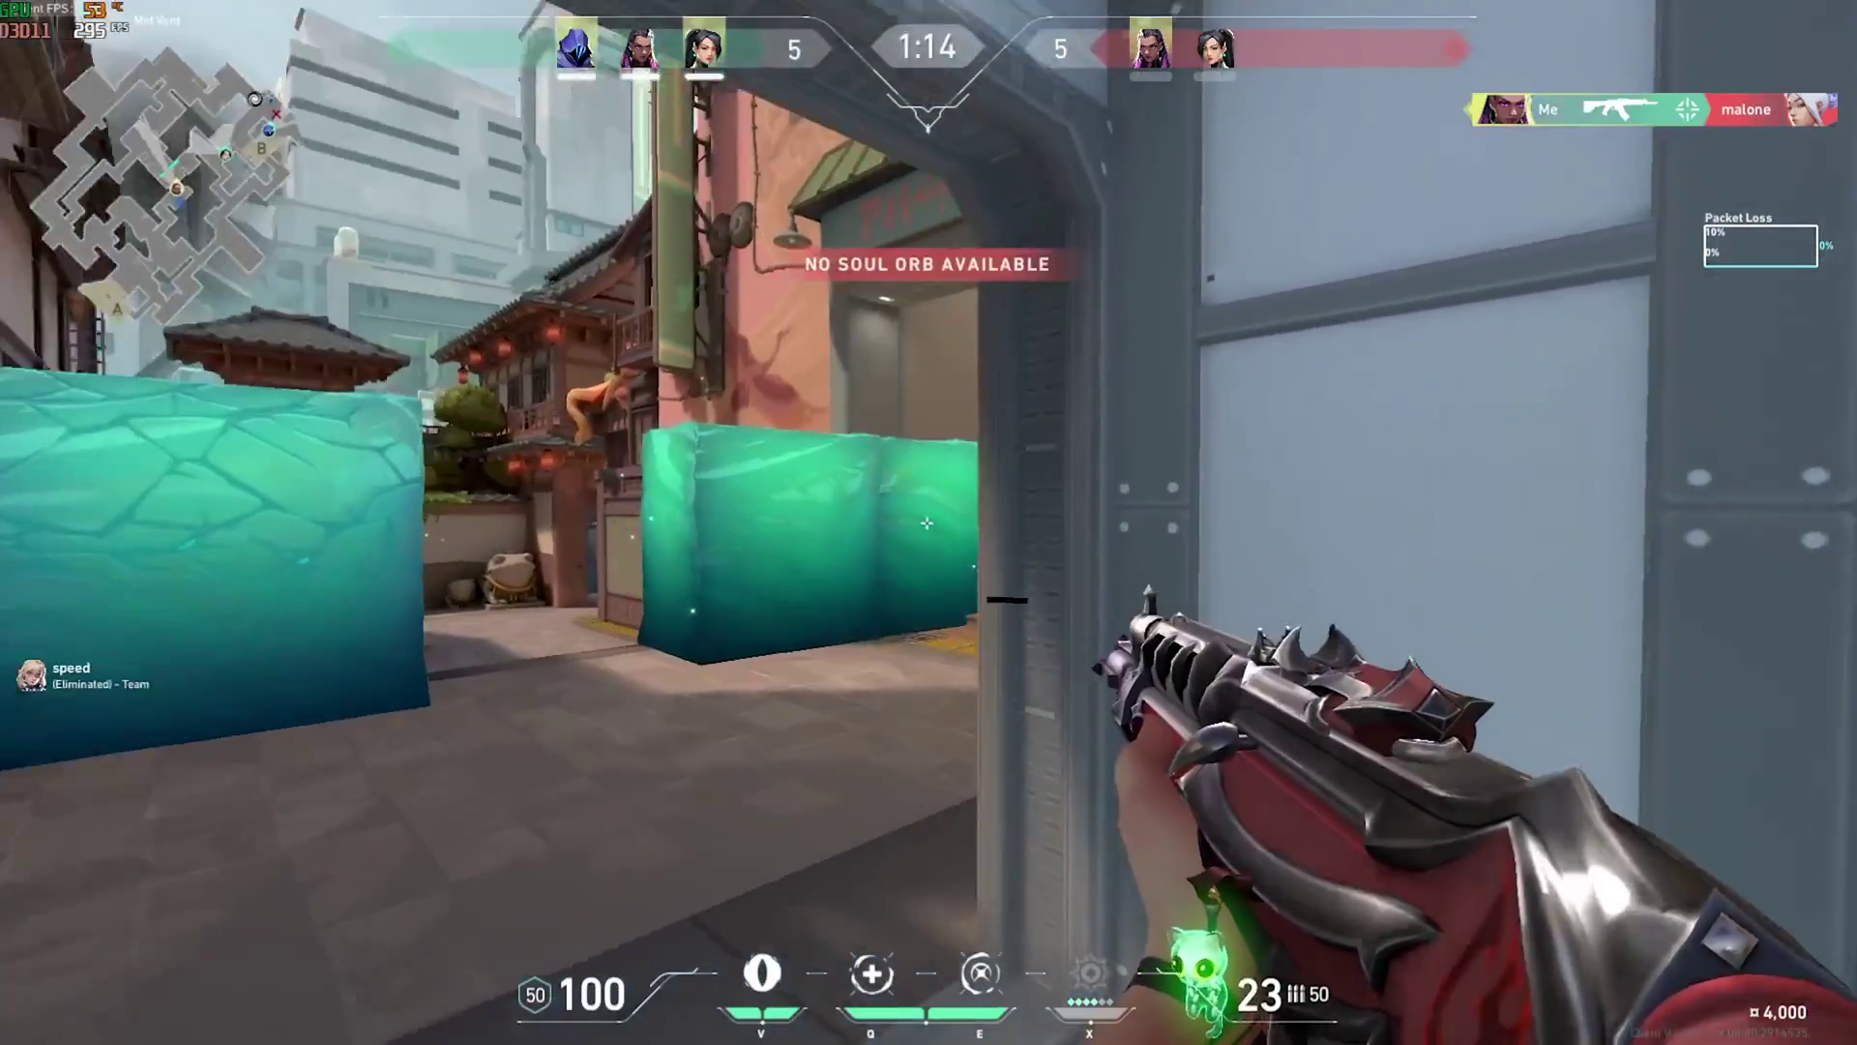
key(w)
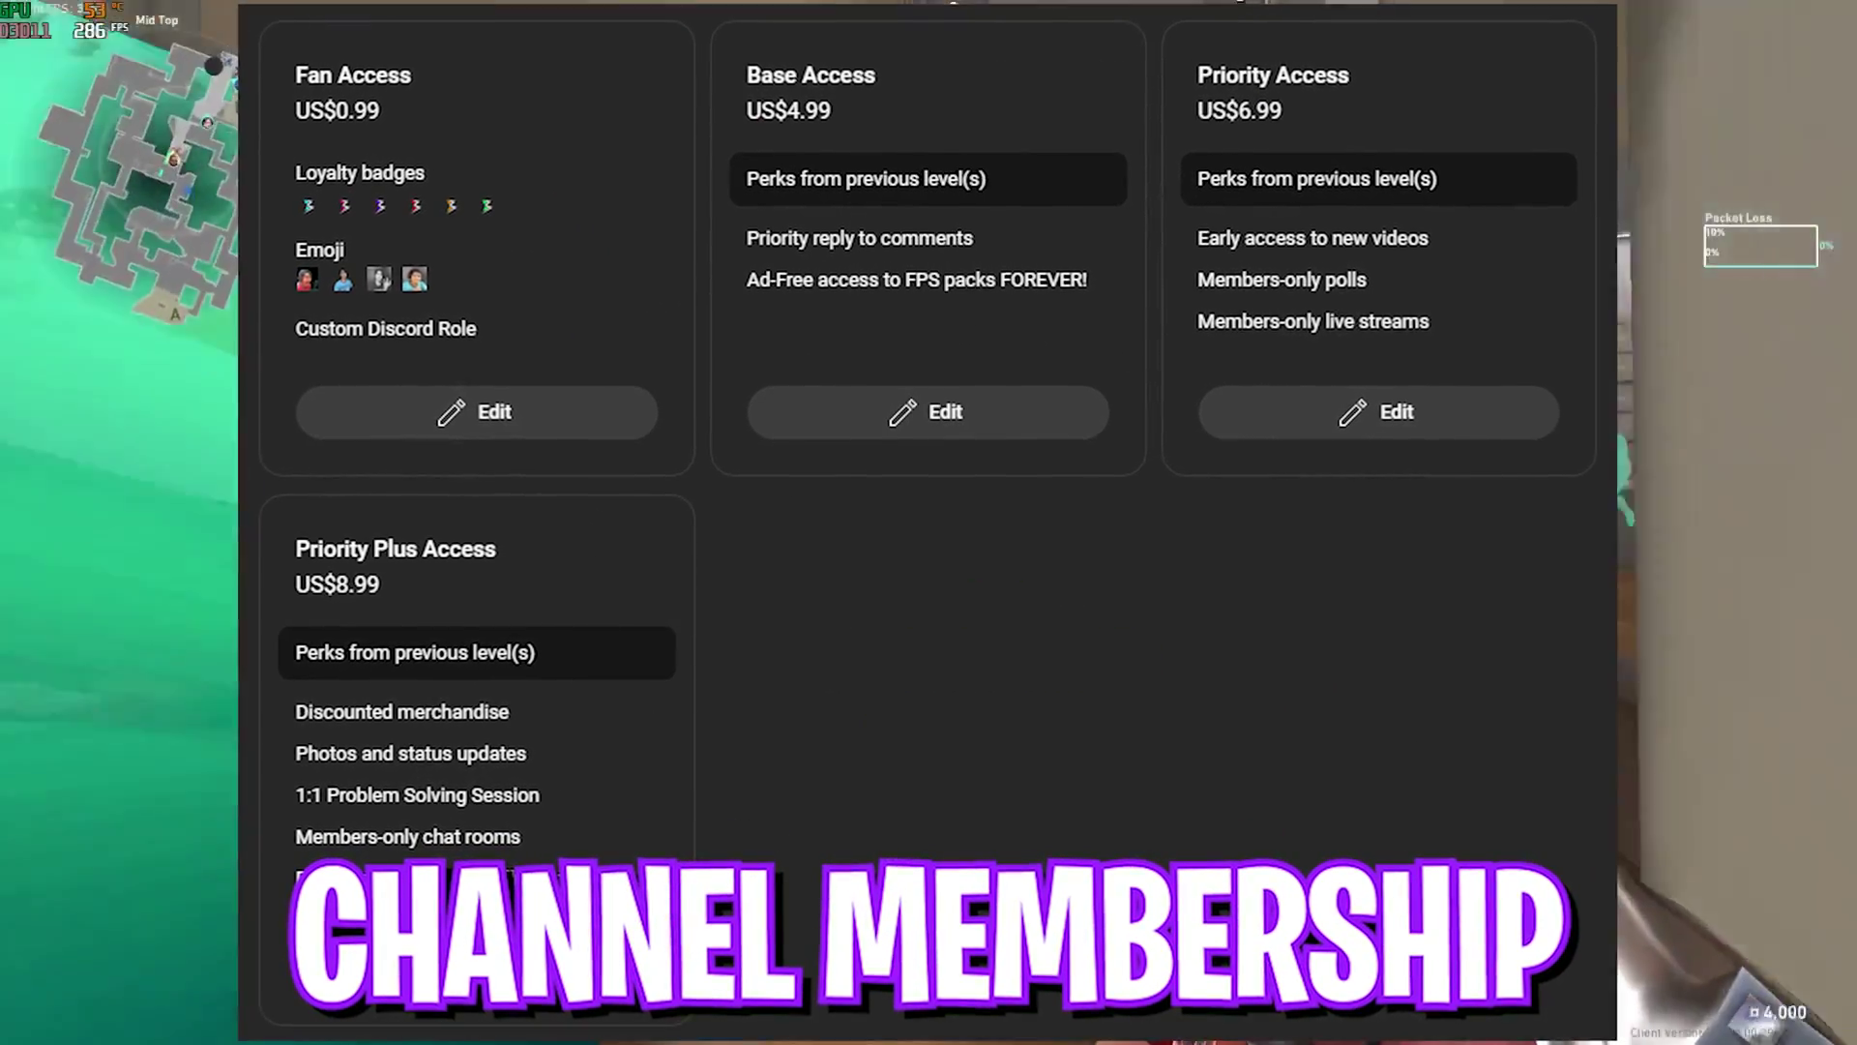
key(w)
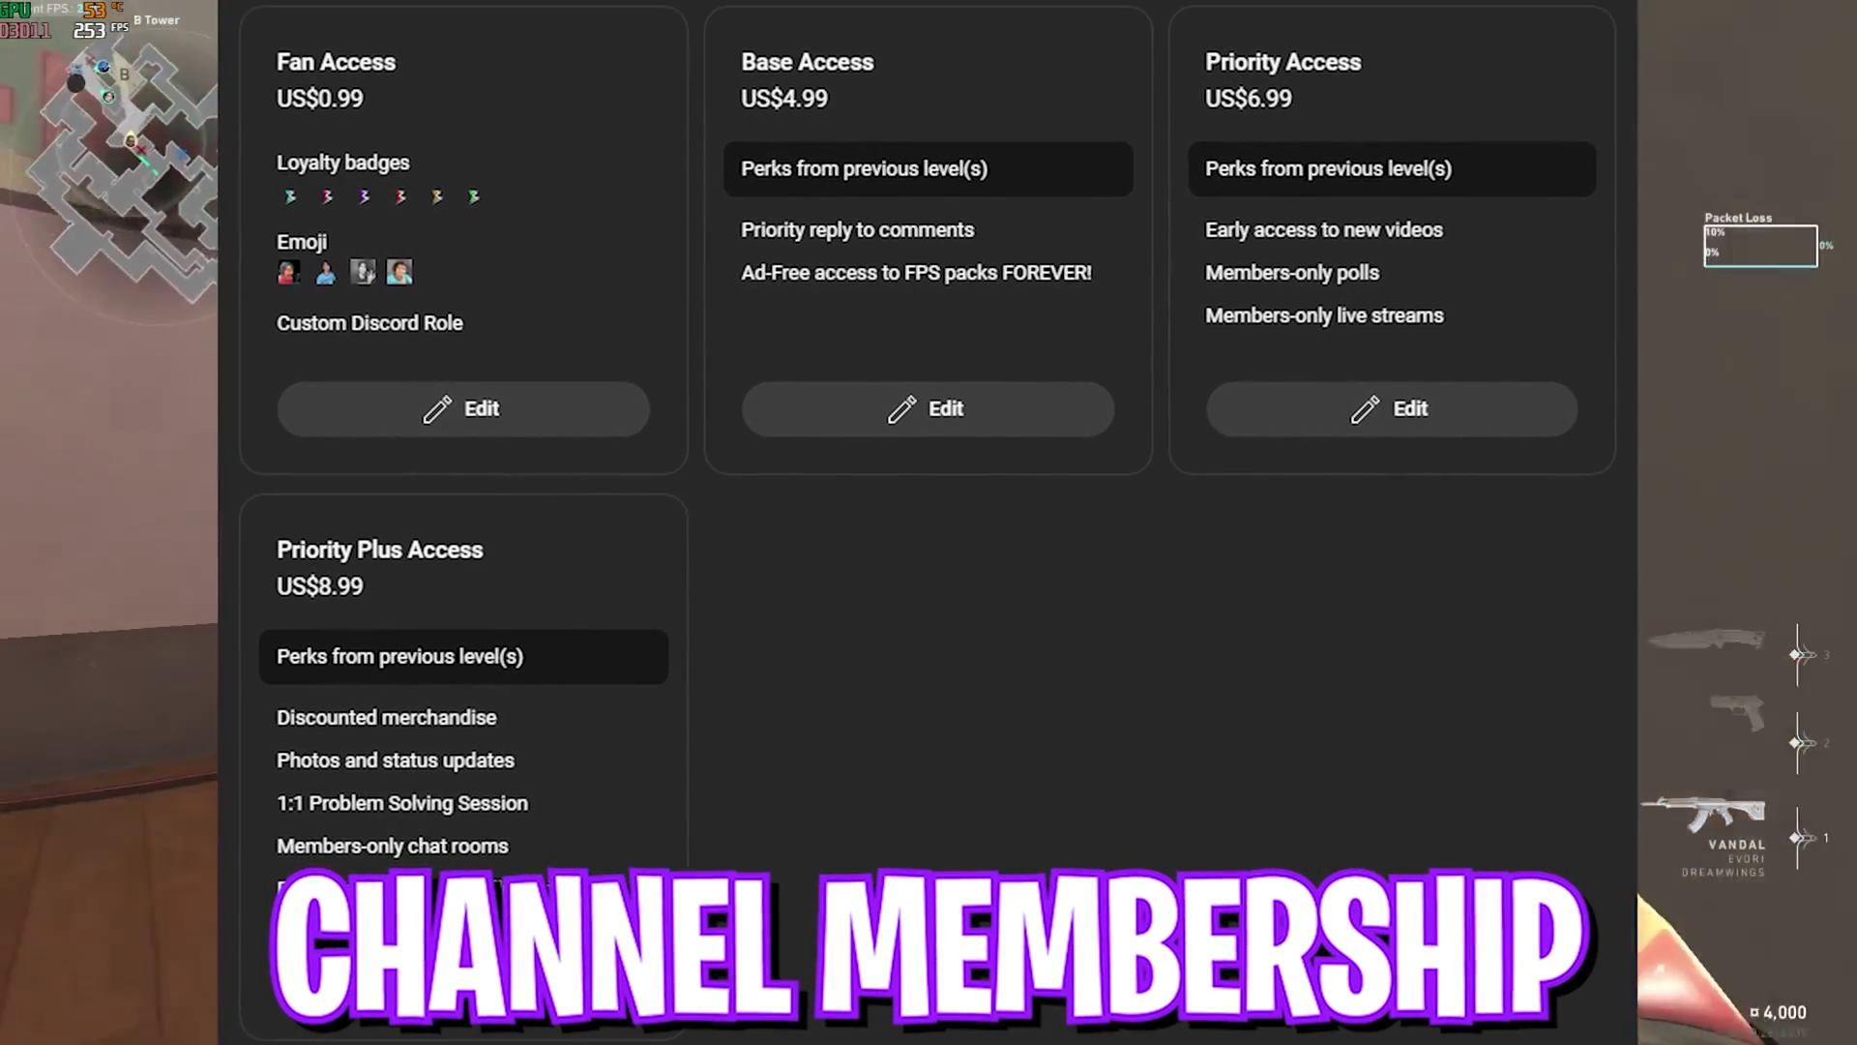
key(w)
key(r)
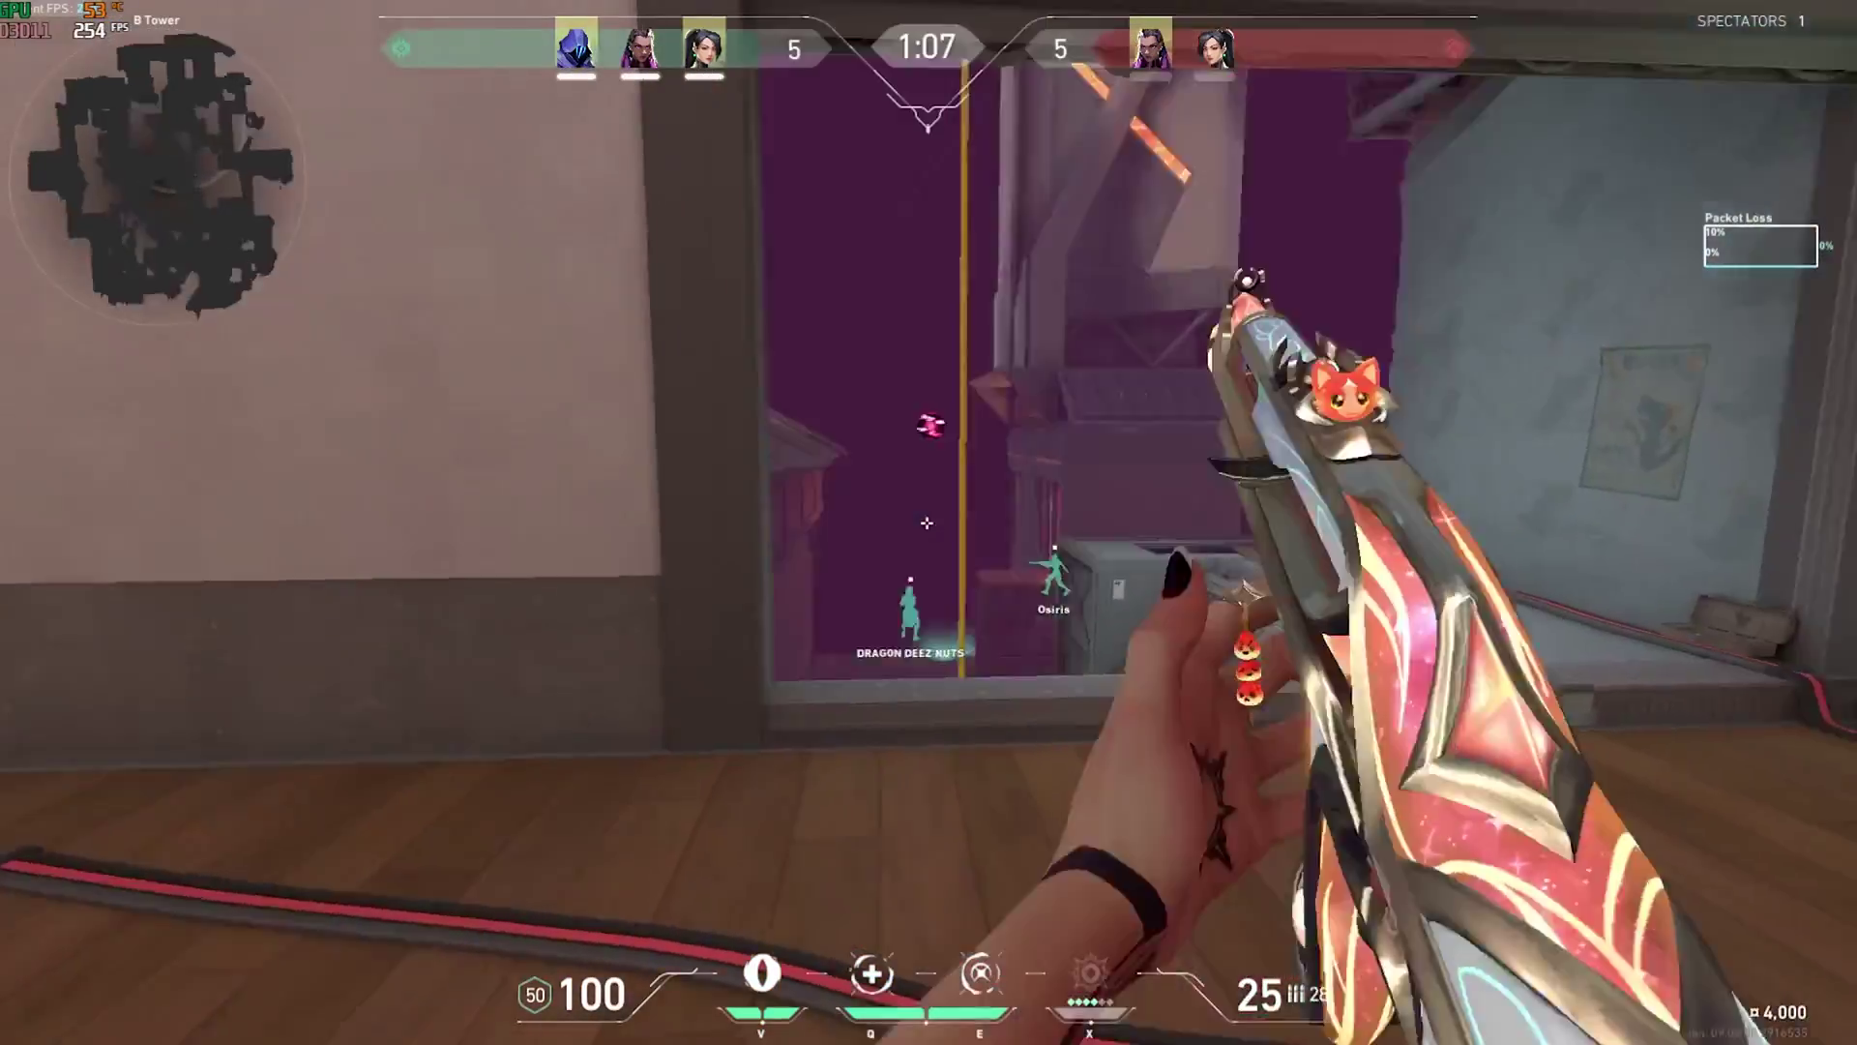
click(927, 522)
click(926, 522)
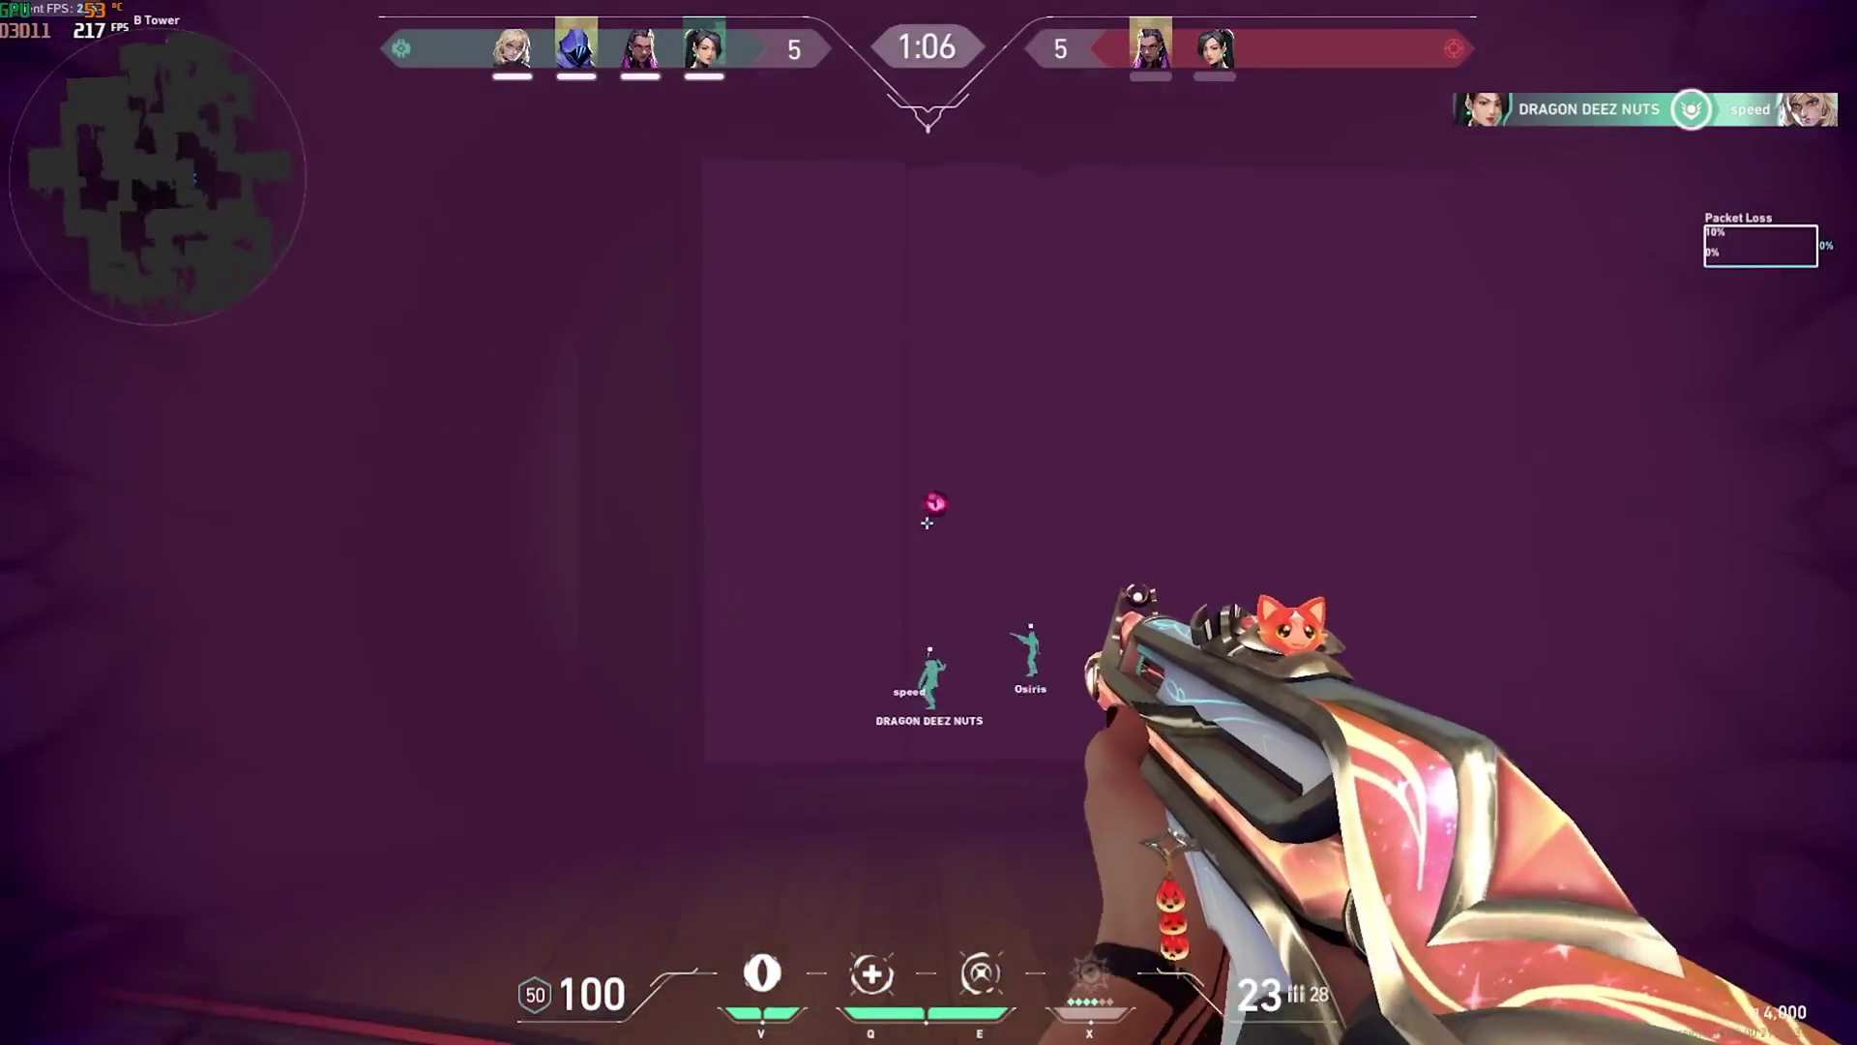
click(927, 522)
click(927, 522)
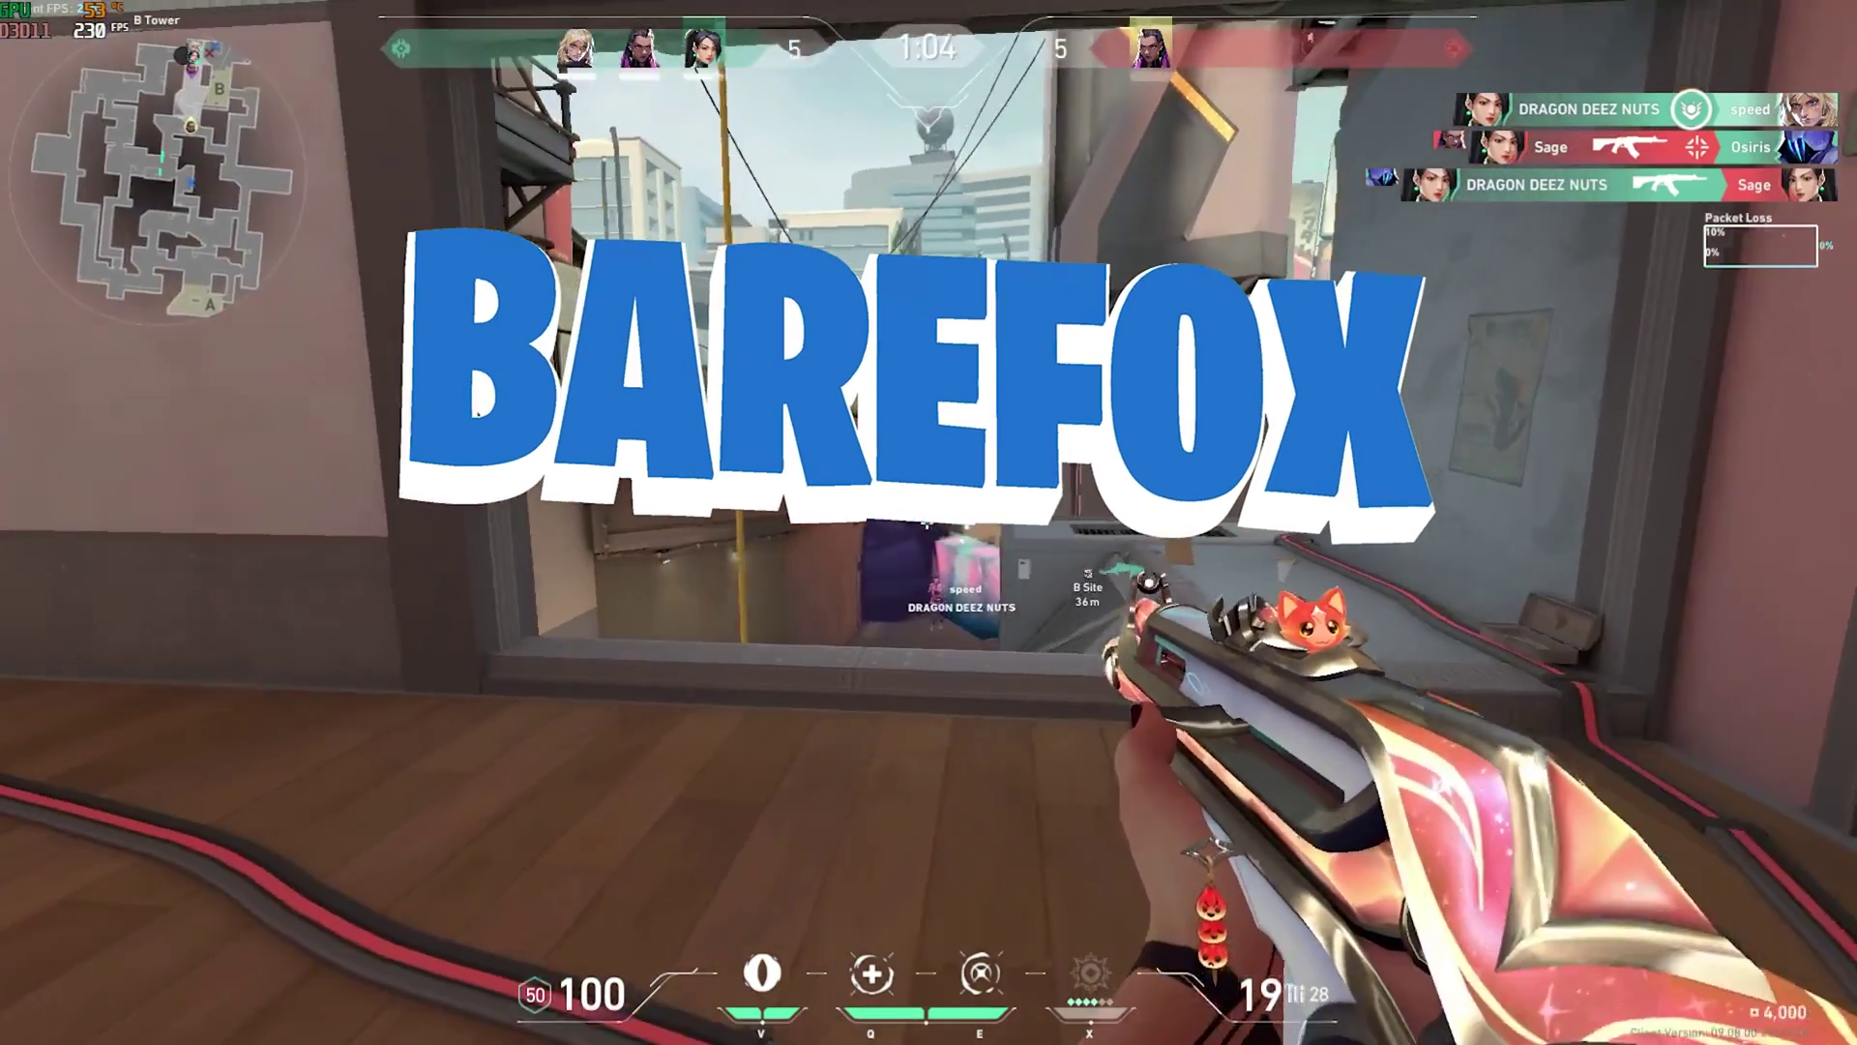